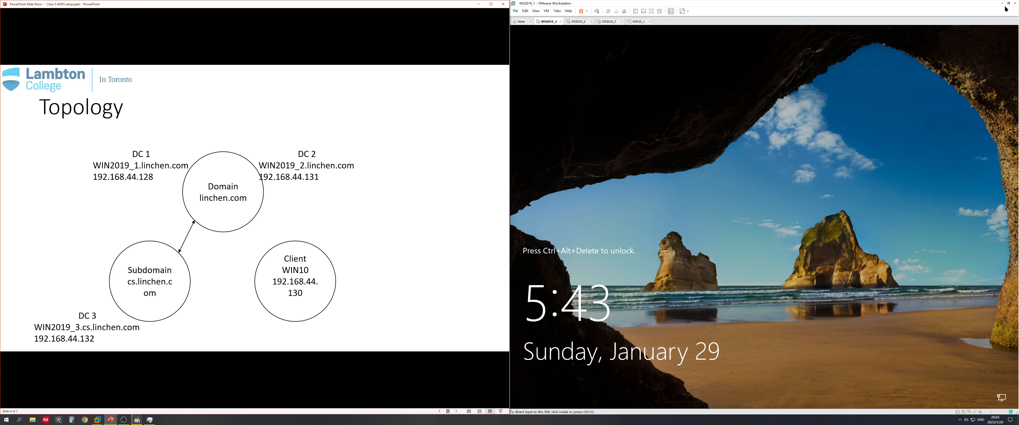
# Make the Windows Server 2019 VM window fill the screen
pyautogui.click(1009, 3)
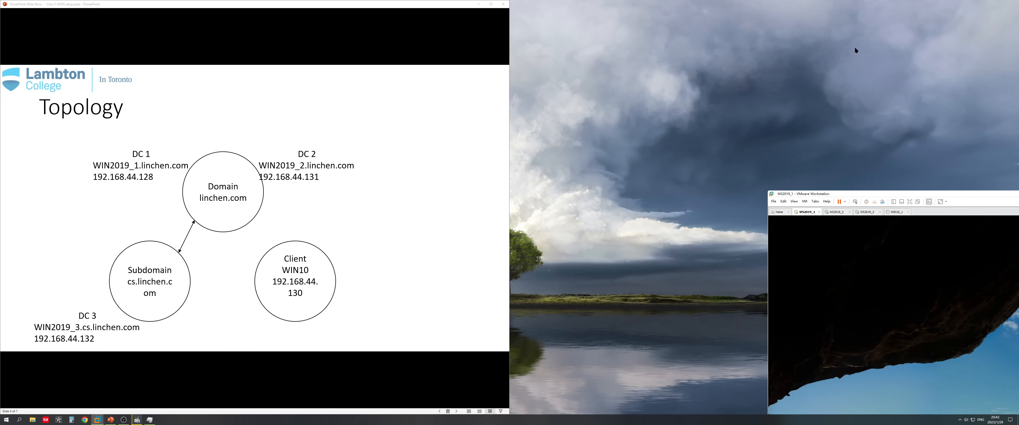
pyautogui.doubleClick(890, 192)
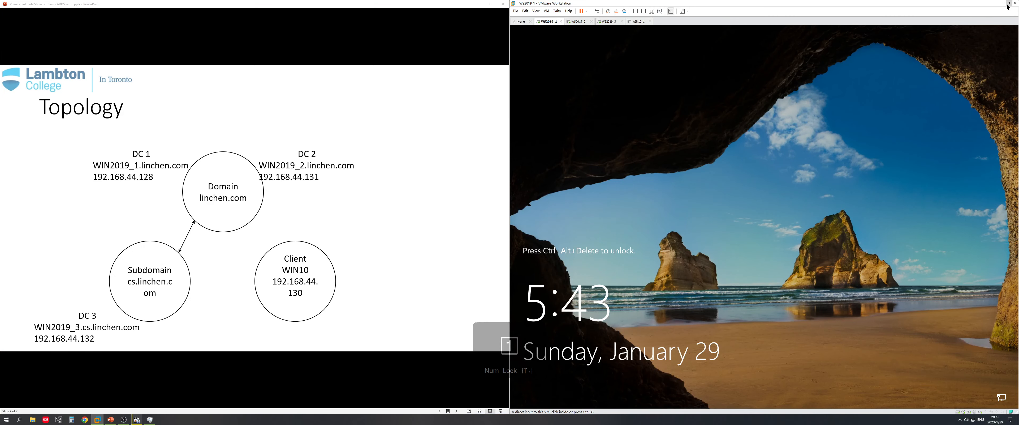
pyautogui.click(1009, 3)
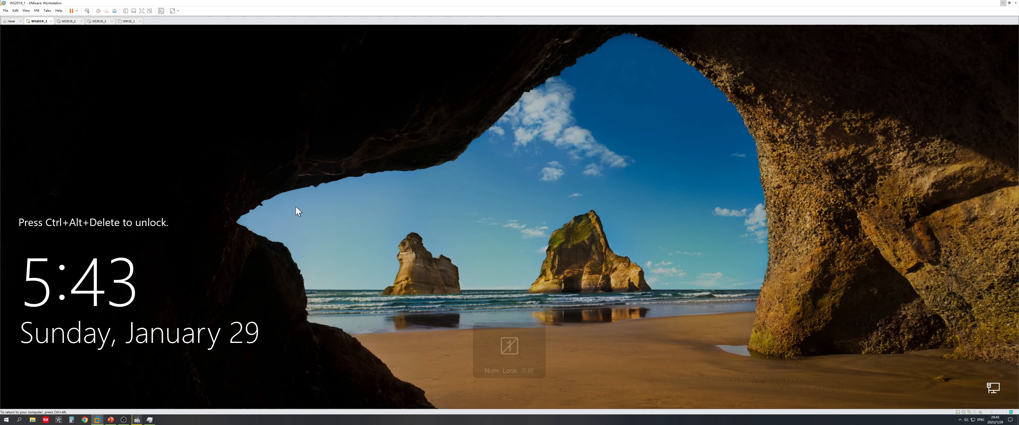
# Send Ctrl+Alt+Del and sign in to the guest as Administrator with the account password
pyautogui.click(88, 11)
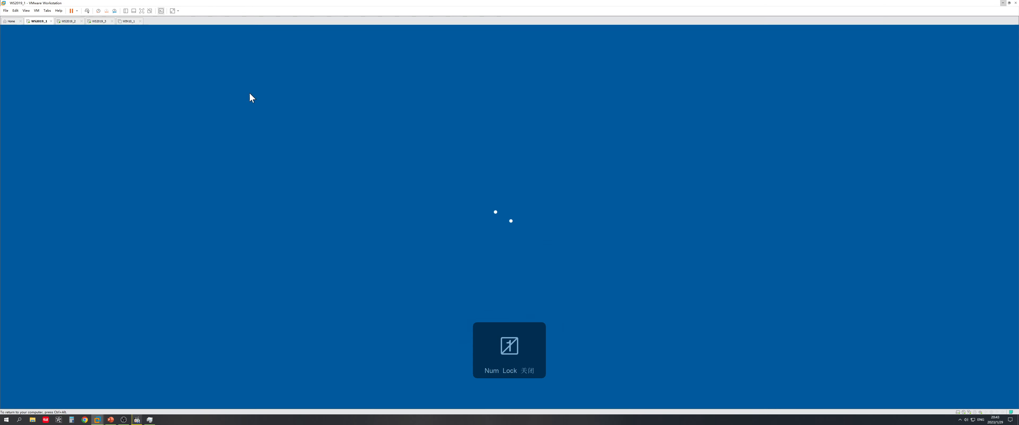
pyautogui.write('P@ssw0rd')
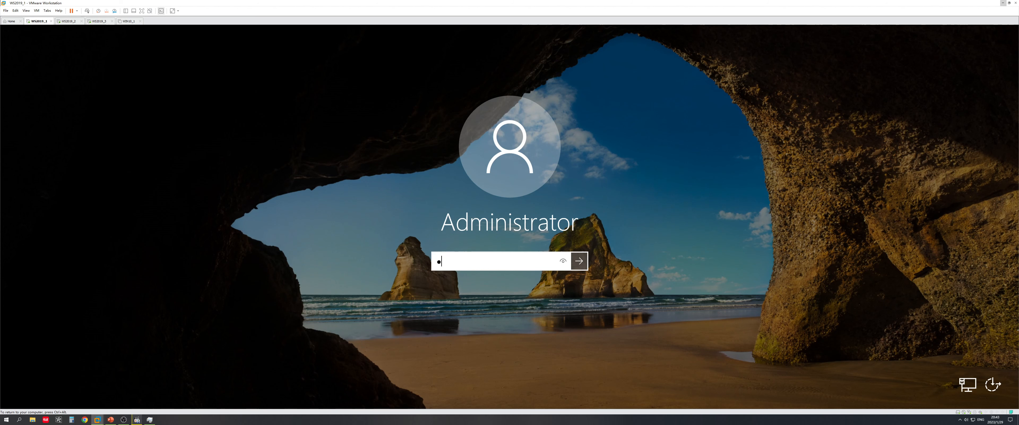
pyautogui.press('BackSpace')
pyautogui.press('BackSpace')
pyautogui.press('BackSpace')
pyautogui.press('BackSpace')
pyautogui.press('BackSpace')
pyautogui.press('BackSpace')
pyautogui.press('BackSpace')
pyautogui.press('BackSpace')
pyautogui.write('P@ssw0rd')
pyautogui.press('Return')
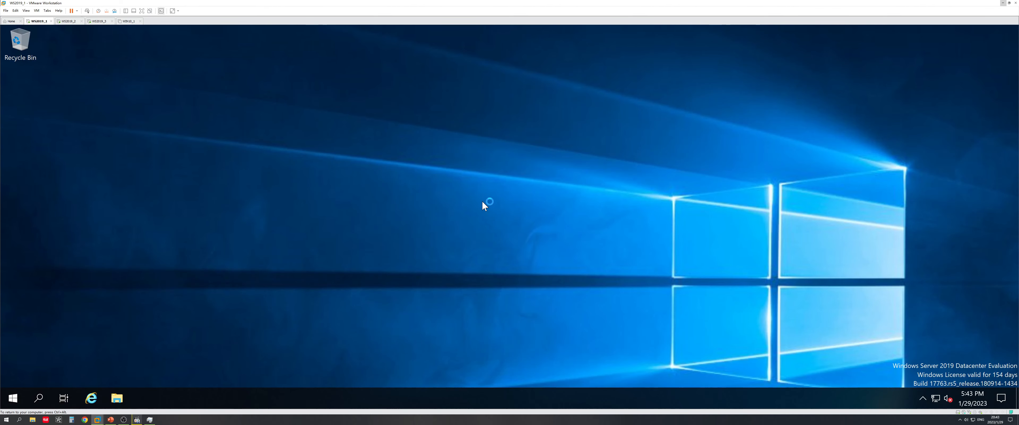
# Change the guest's text and app scaling to 200% in Display settings, then close Settings
pyautogui.rightClick(483, 202)
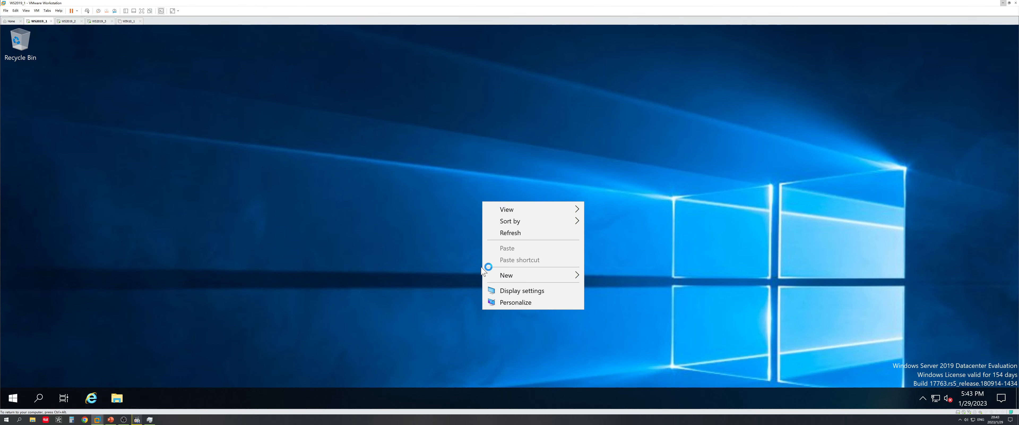
pyautogui.click(526, 289)
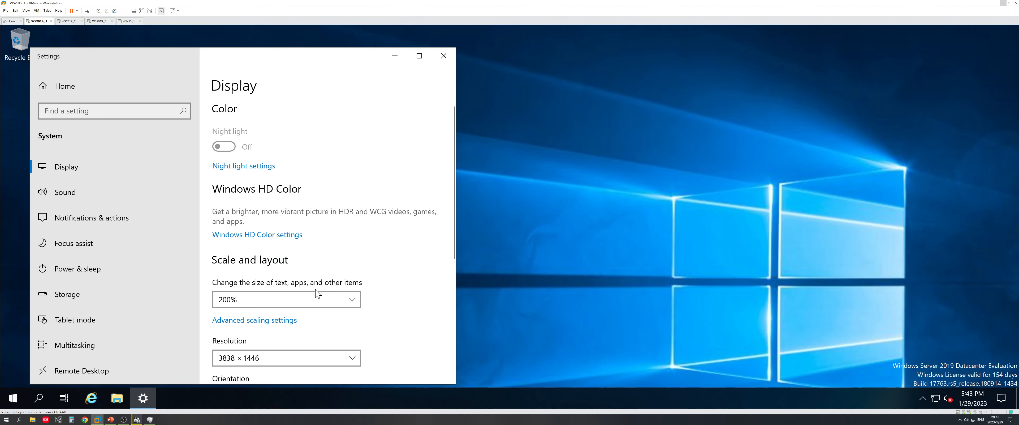
pyautogui.click(444, 56)
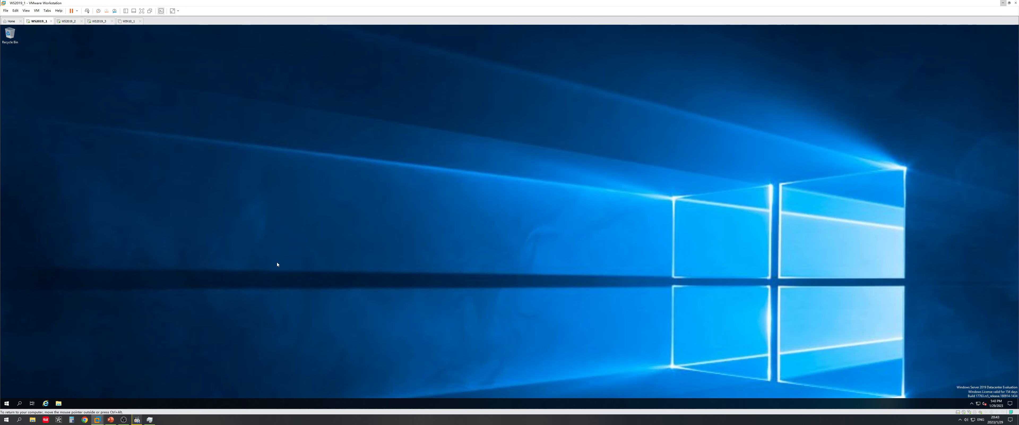
pyautogui.rightClick(282, 226)
pyautogui.click(305, 272)
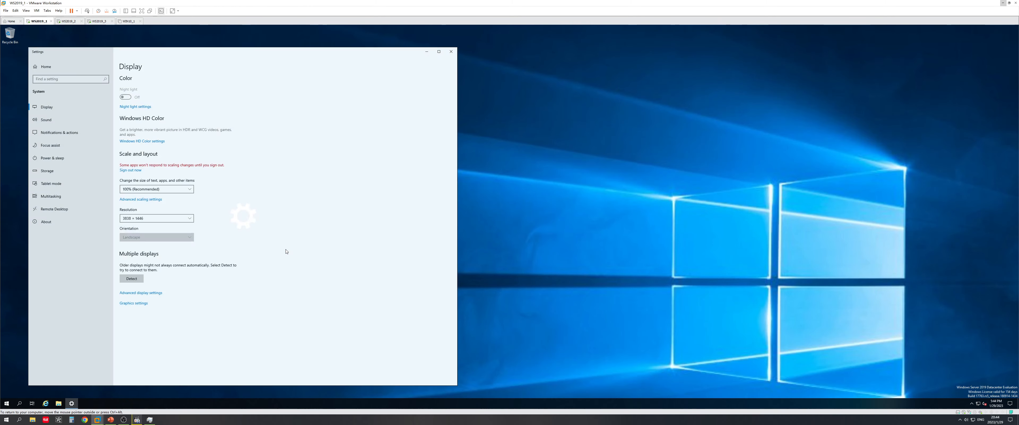
pyautogui.click(150, 190)
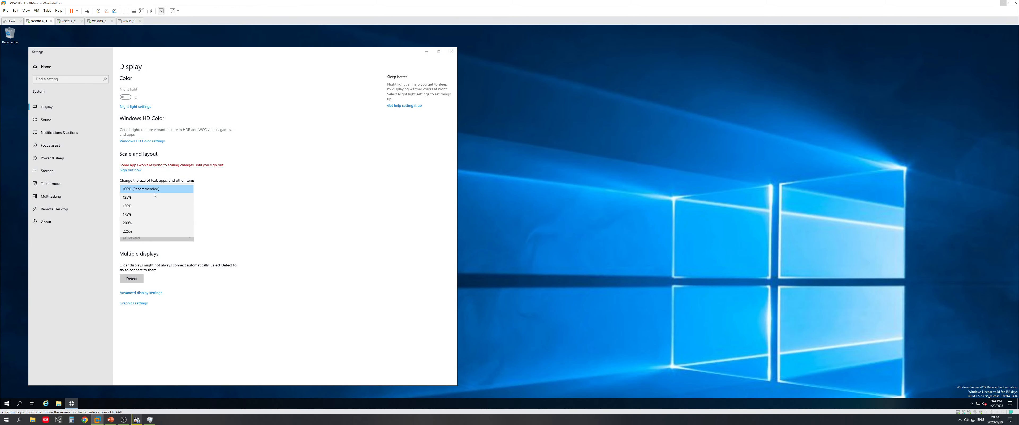
pyautogui.click(146, 222)
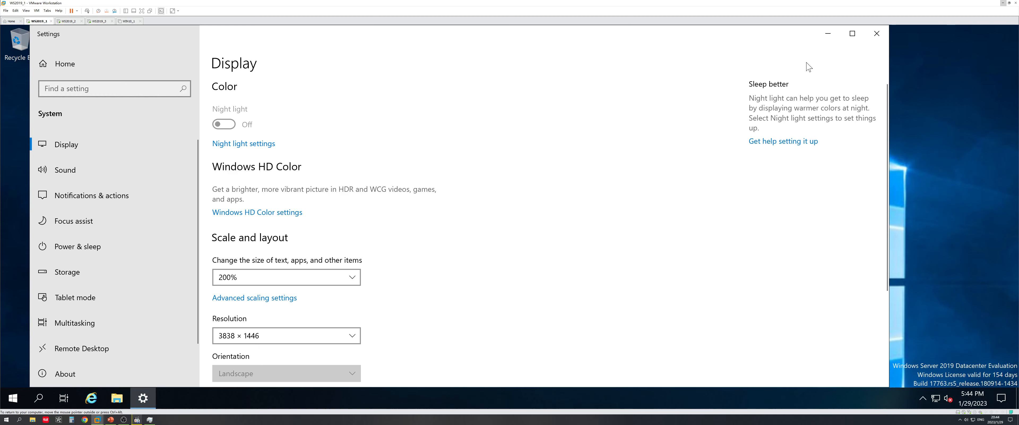
pyautogui.click(876, 33)
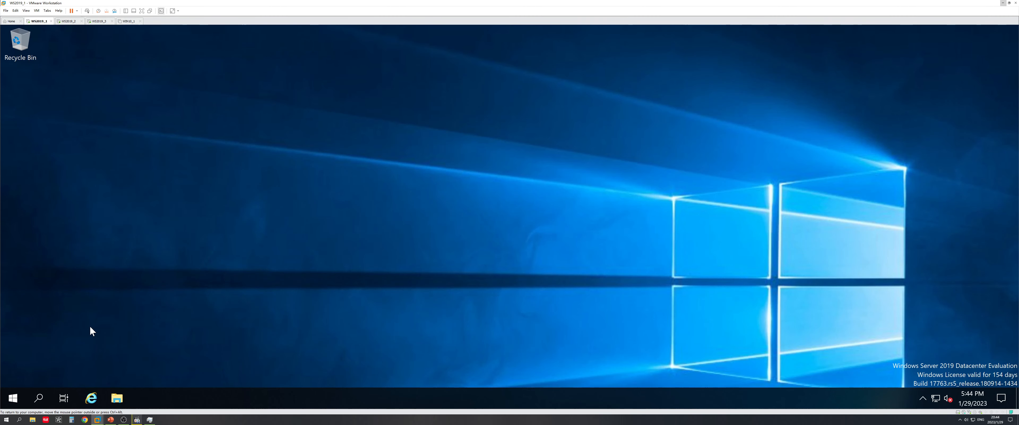
# Run hostname and ipconfig in an administrator command prompt
pyautogui.press('super+r')
pyautogui.press('Return')
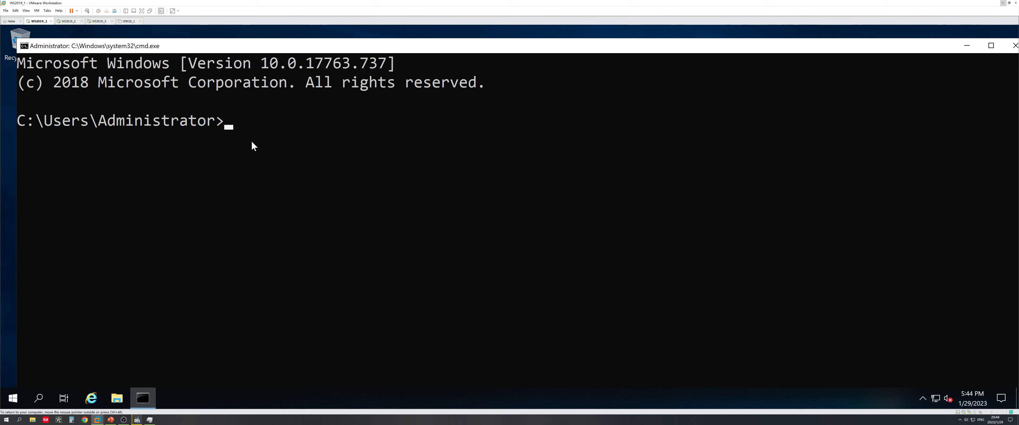
pyautogui.write('hostname')
pyautogui.press('Return')
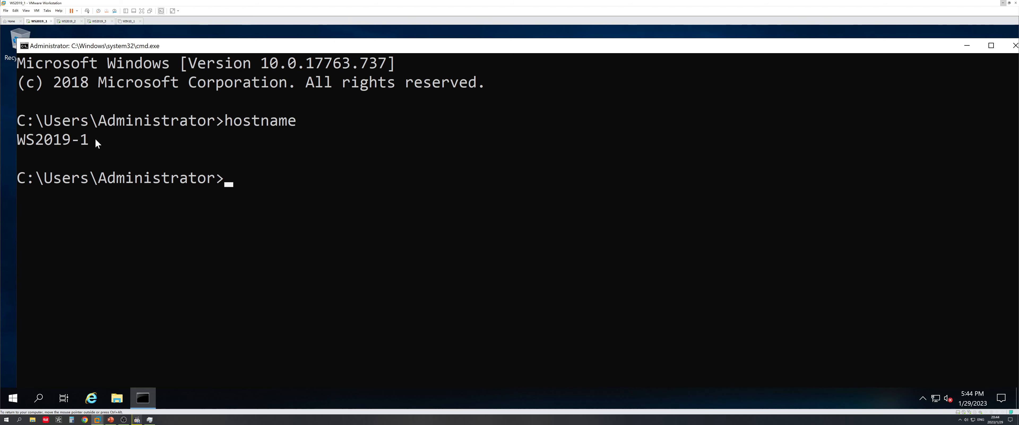
pyautogui.write('ipconfig')
pyautogui.press('Return')
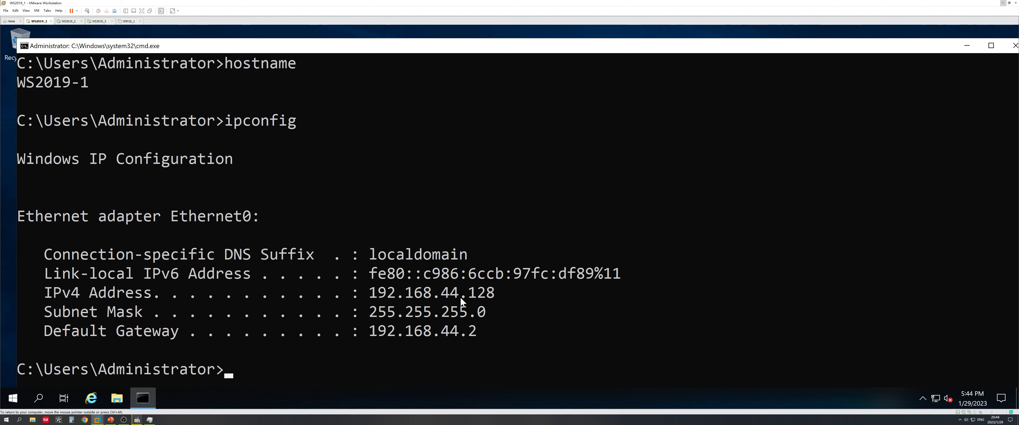
# Compare the output against the PowerPoint topology slide, then minimize the command prompt
pyautogui.click(110, 419)
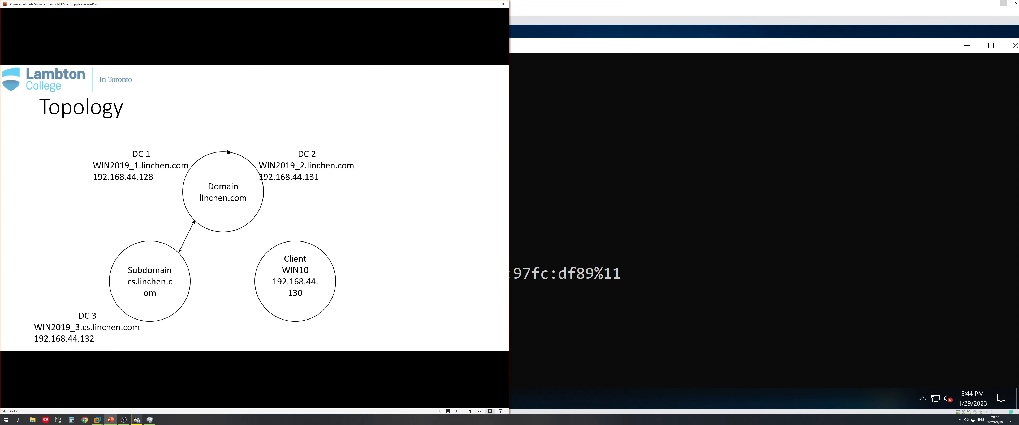
pyautogui.click(479, 4)
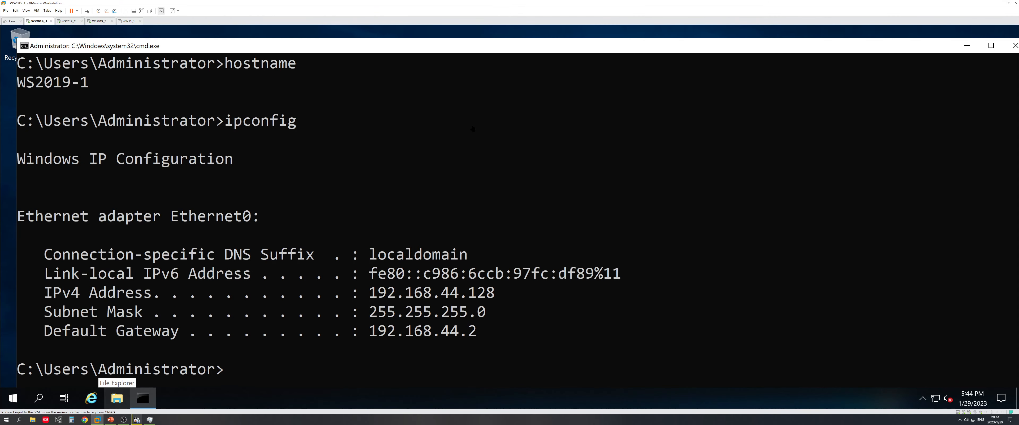
pyautogui.click(966, 47)
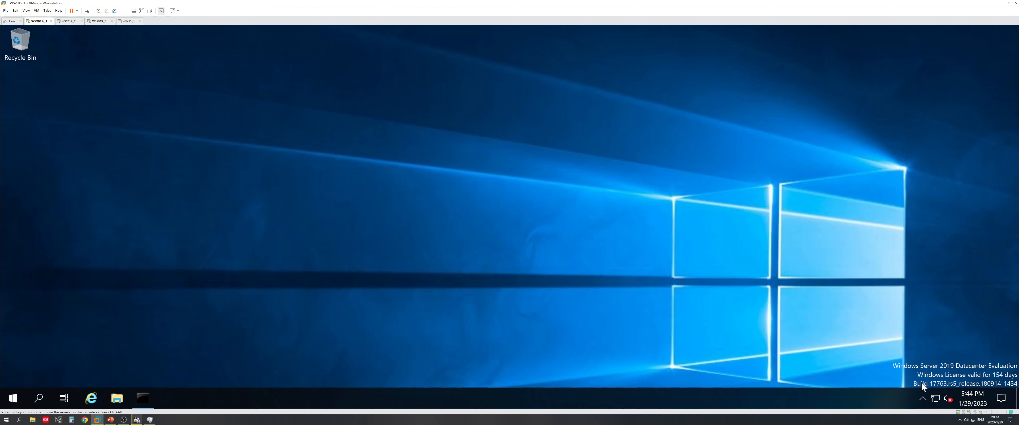
# Open Ethernet0's IPv4 properties through Network & Internet settings and the adapter list
pyautogui.rightClick(933, 398)
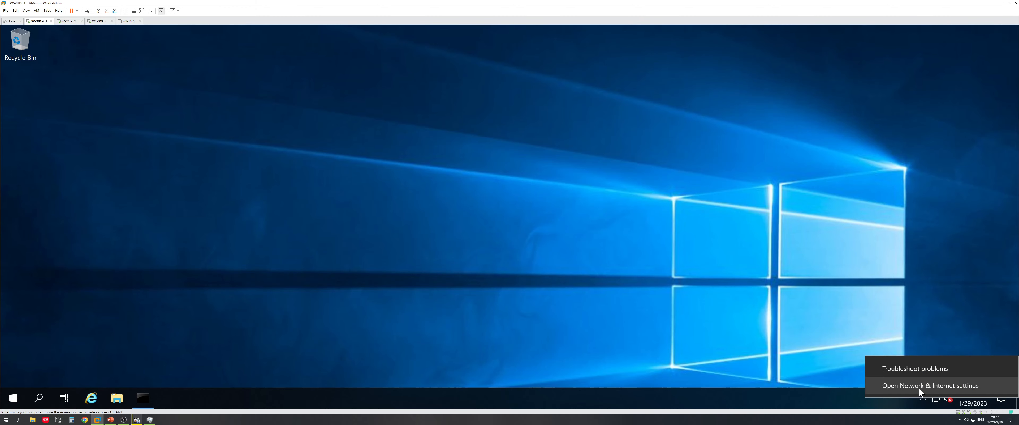
pyautogui.click(930, 384)
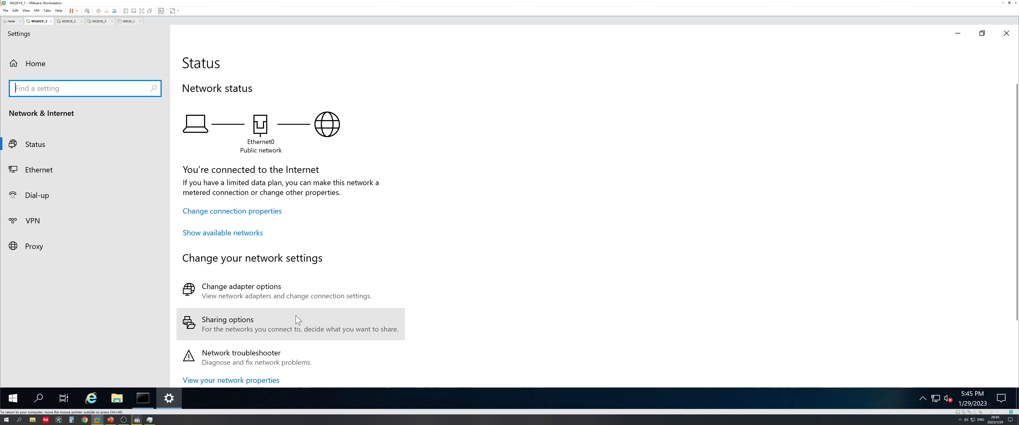
pyautogui.click(236, 293)
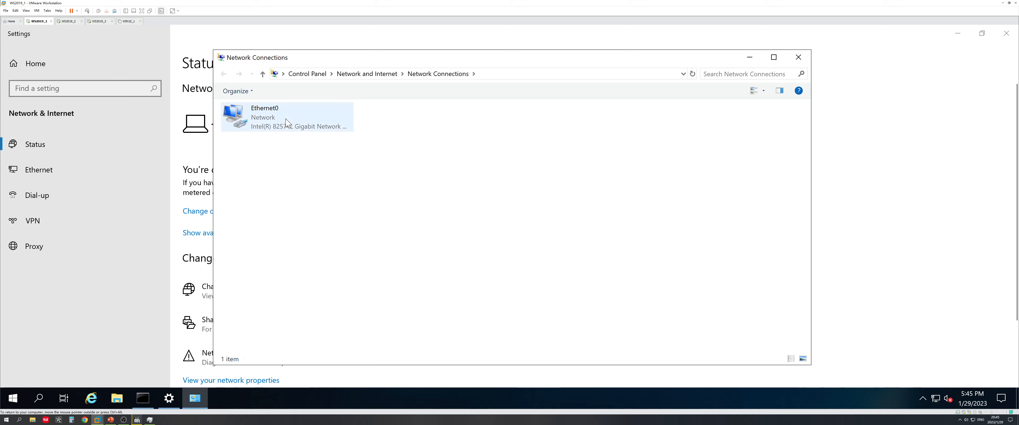
pyautogui.click(286, 122)
pyautogui.rightClick(286, 122)
pyautogui.click(311, 219)
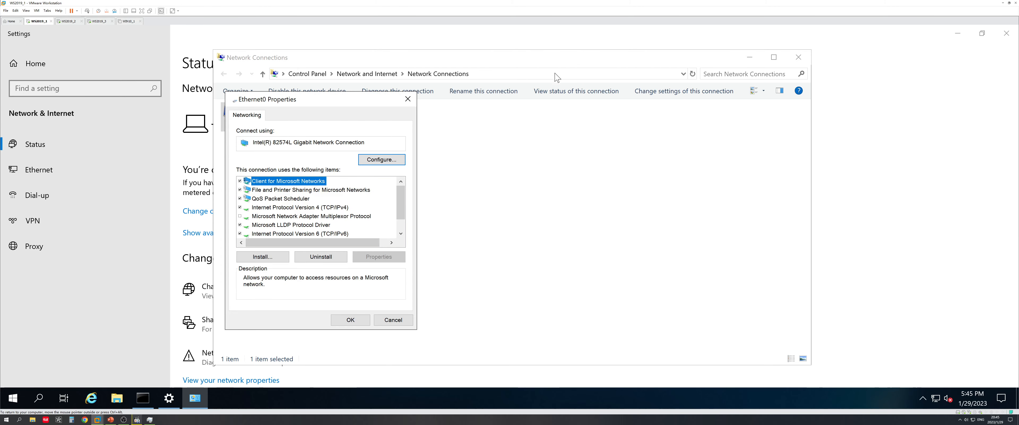
pyautogui.moveTo(367, 101); pyautogui.dragTo(683, 83)
pyautogui.click(617, 182)
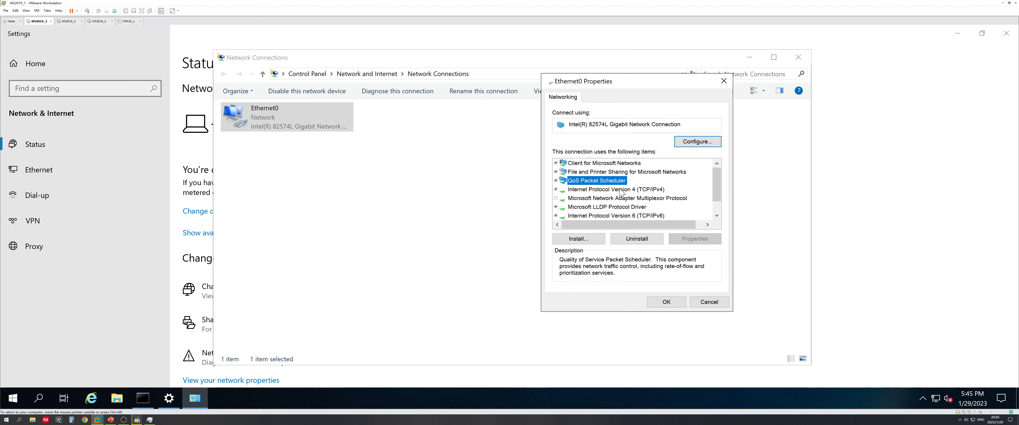
pyautogui.doubleClick(620, 189)
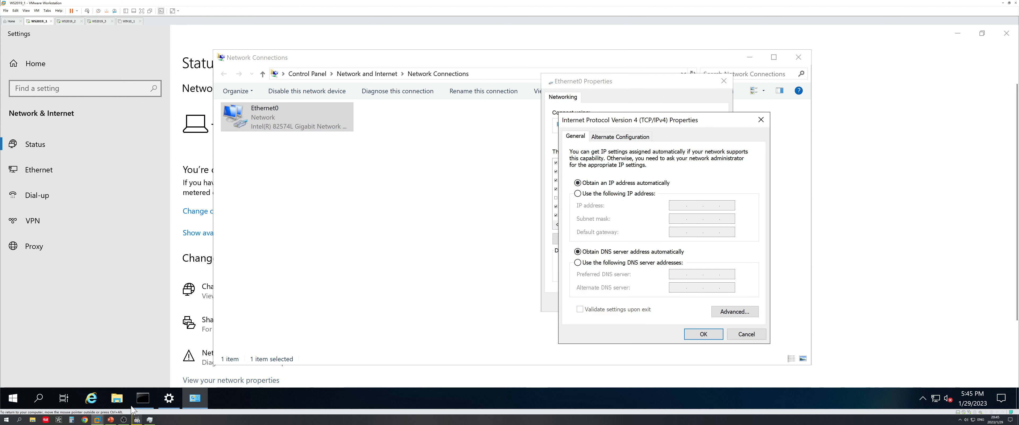
# Snap the ipconfig command prompt to the left half, then cancel the IPv4 dialog
pyautogui.click(142, 399)
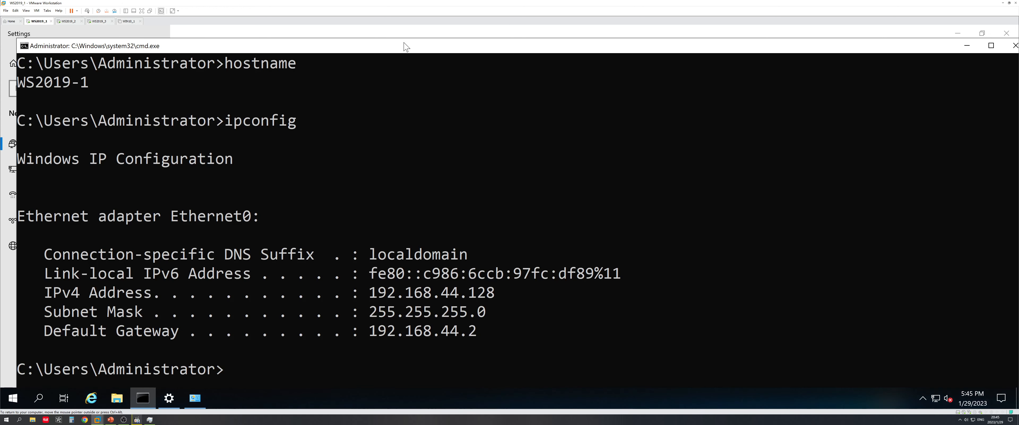
pyautogui.moveTo(402, 45); pyautogui.dragTo(1, 115)
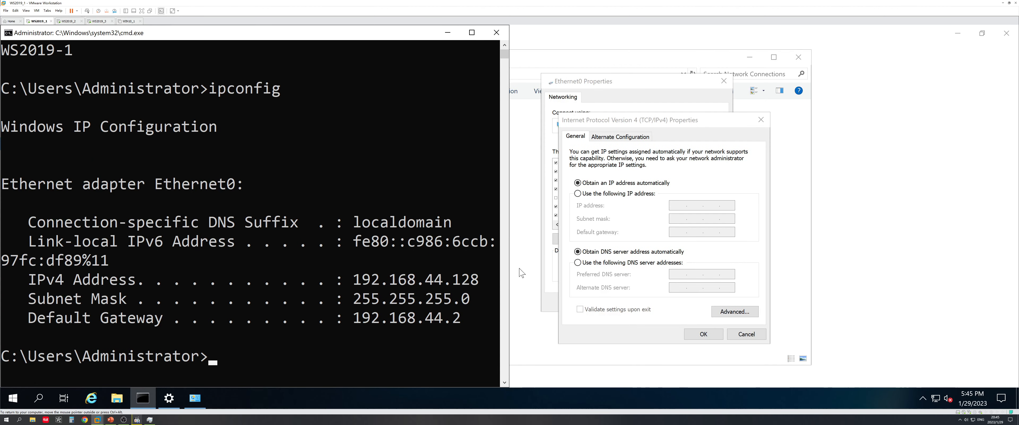
pyautogui.click(666, 202)
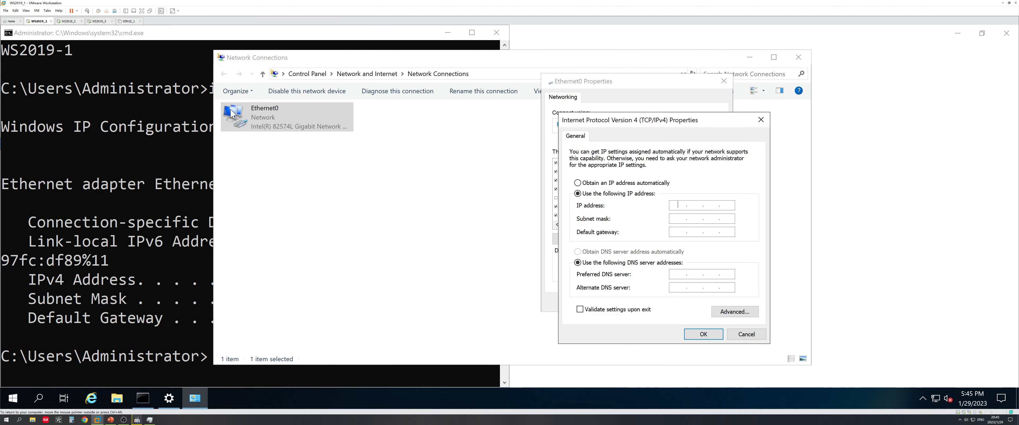
pyautogui.click(257, 44)
pyautogui.click(520, 59)
pyautogui.click(743, 334)
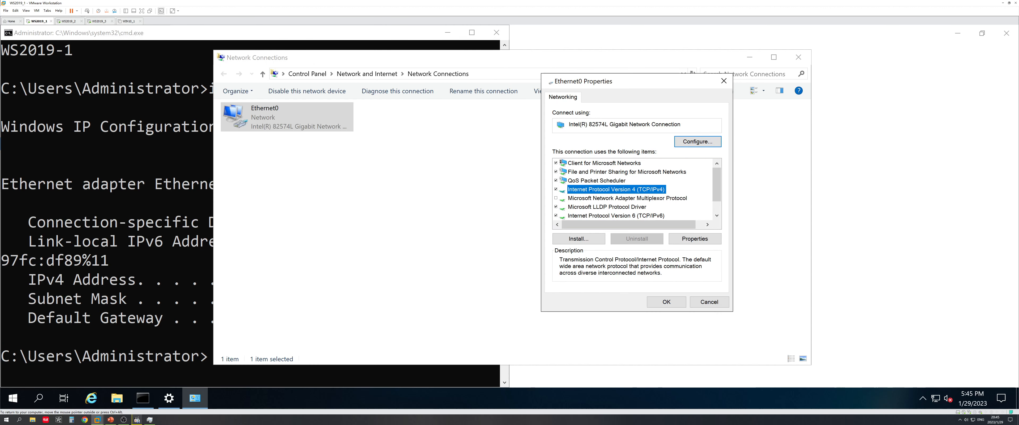
# Reopen Ethernet0's IPv4 properties and switch to a manually entered IP address
pyautogui.click(724, 82)
pyautogui.moveTo(656, 62); pyautogui.dragTo(963, 57)
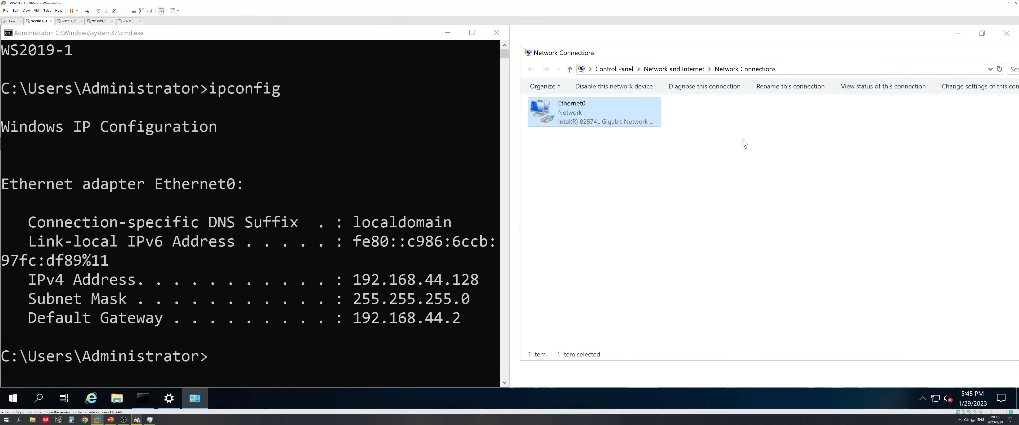
pyautogui.rightClick(626, 114)
pyautogui.click(662, 213)
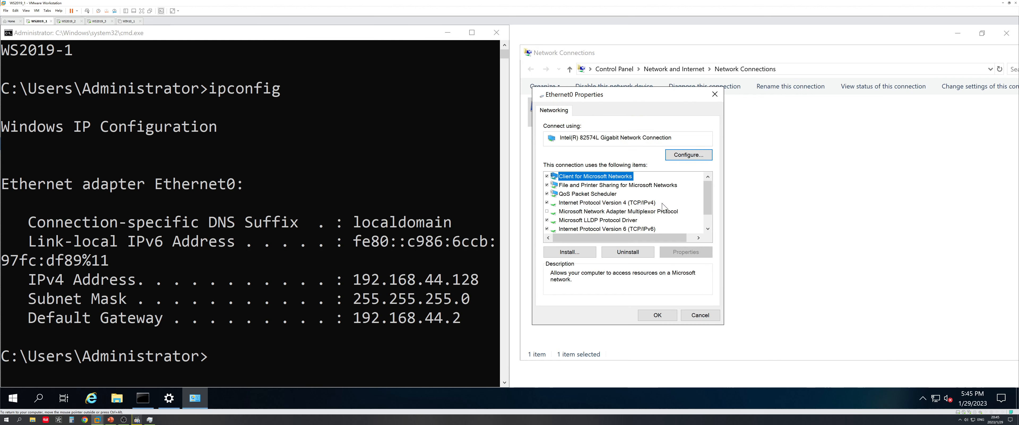
pyautogui.doubleClick(649, 204)
pyautogui.click(605, 207)
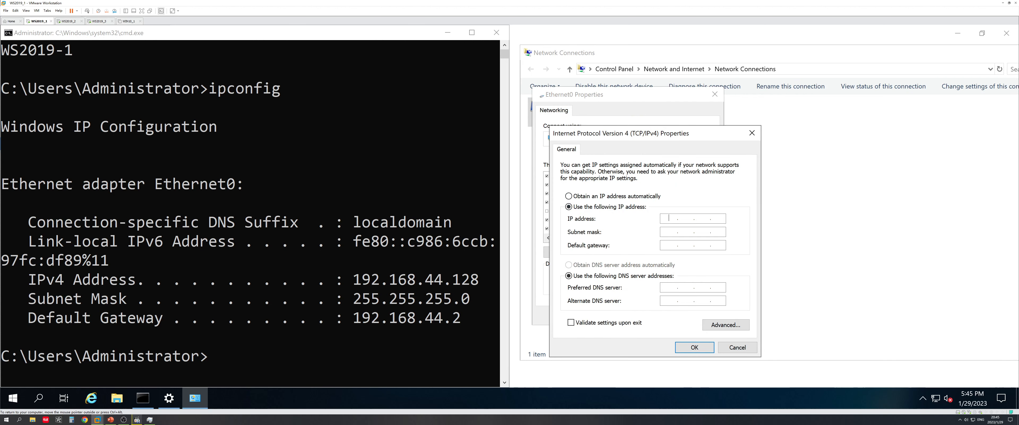
# Enter IP 192.168.44.128, gateway 192.168.44.2 and preferred DNS 127.0.0.1
pyautogui.write('192.168.44.128')
pyautogui.press('Tab')
pyautogui.press('Tab')
pyautogui.write('192.168.44')
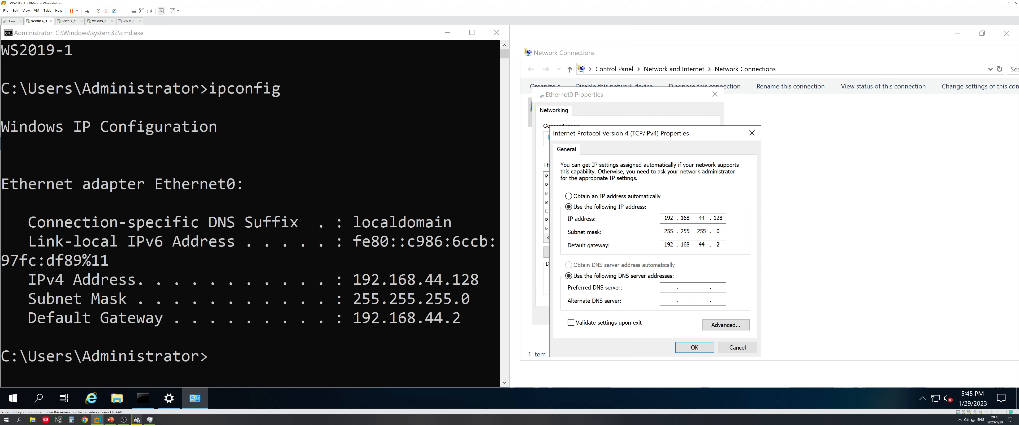
pyautogui.press('Tab')
pyautogui.press('Tab')
pyautogui.write('127.0.0.1')
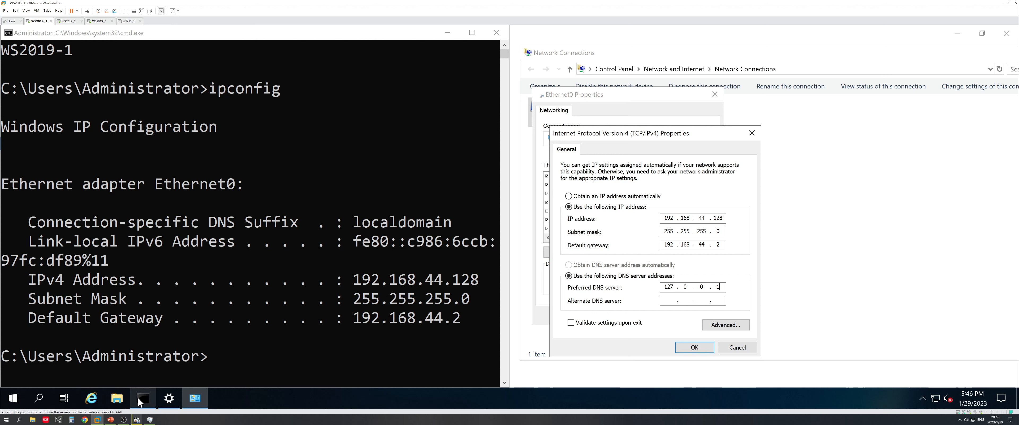
# Check the addresses against the topology slide, apply the IPv4 settings and review network status
pyautogui.click(111, 419)
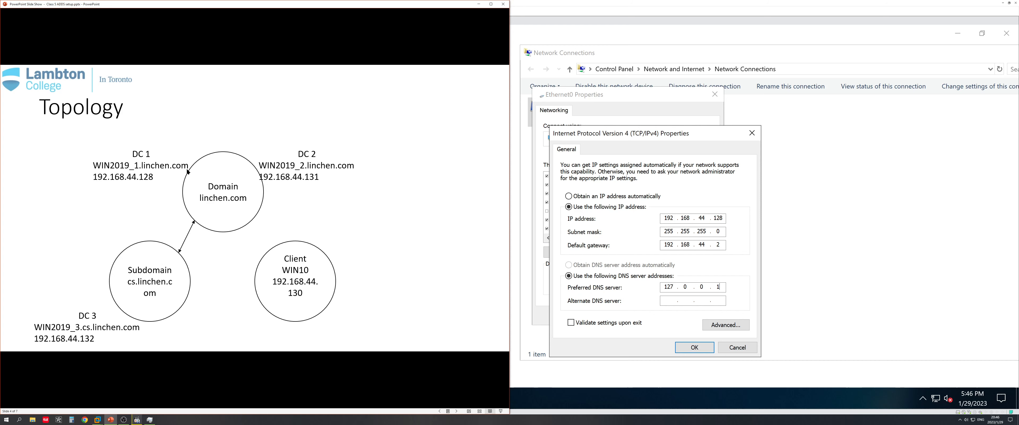
pyautogui.click(479, 4)
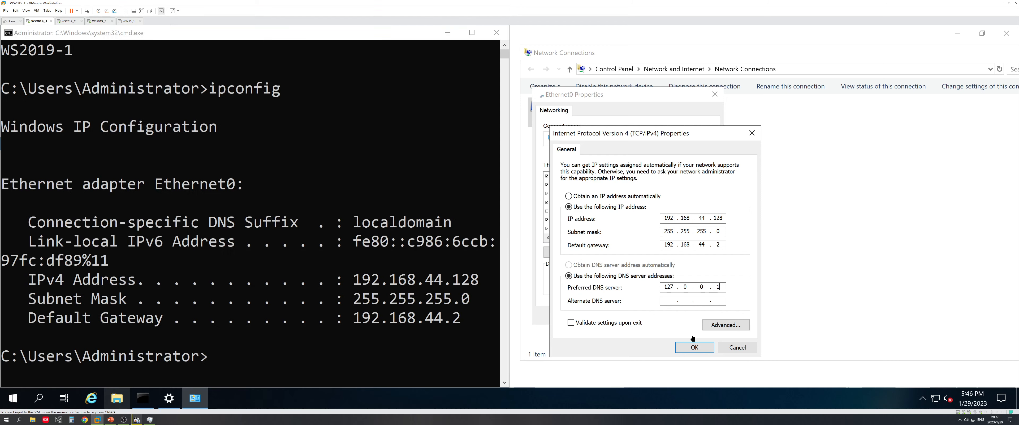
pyautogui.click(696, 347)
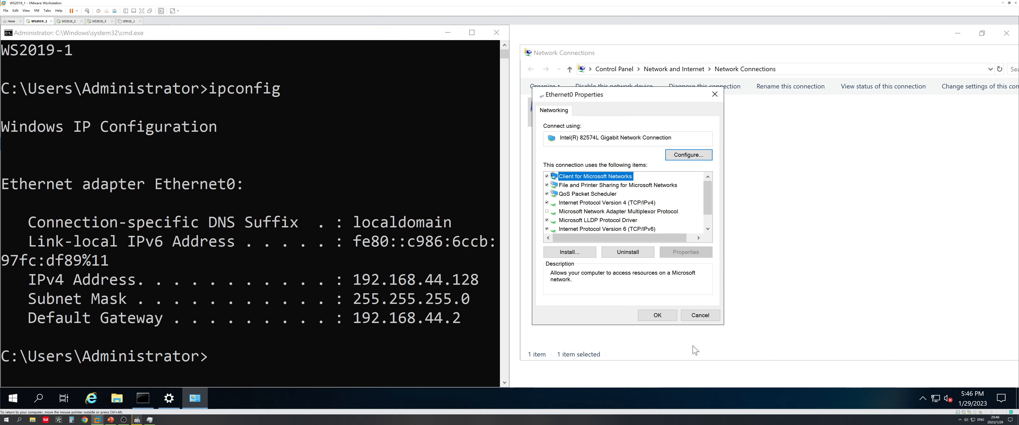
pyautogui.click(671, 320)
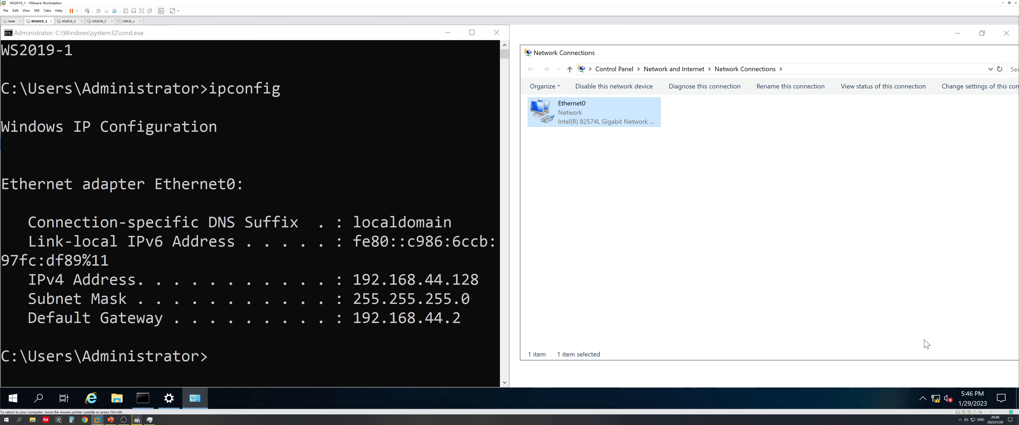
pyautogui.click(922, 372)
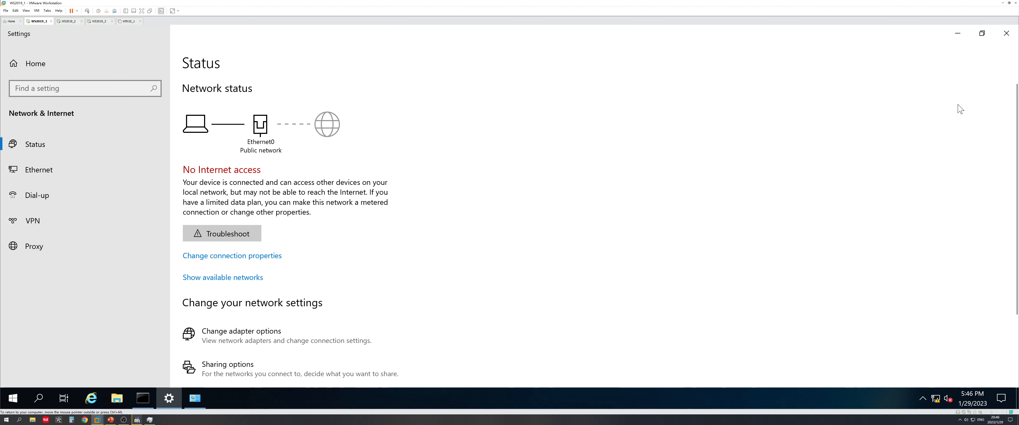
pyautogui.click(958, 33)
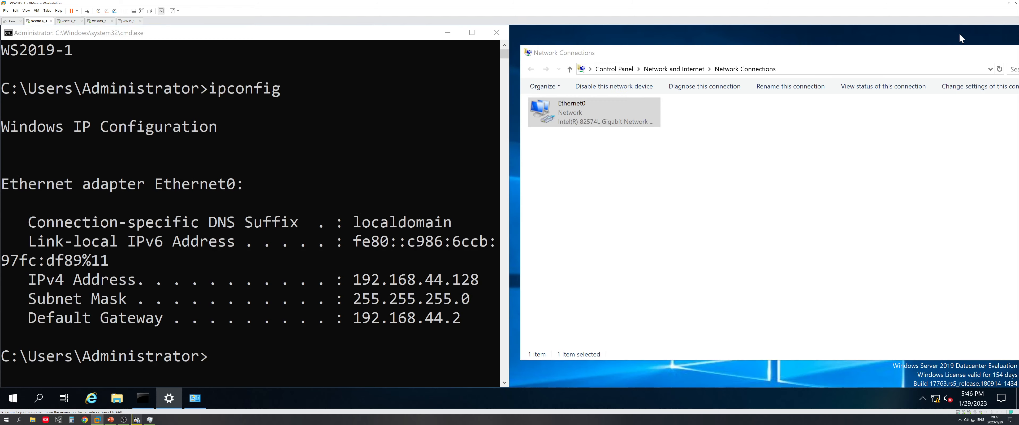
pyautogui.click(816, 254)
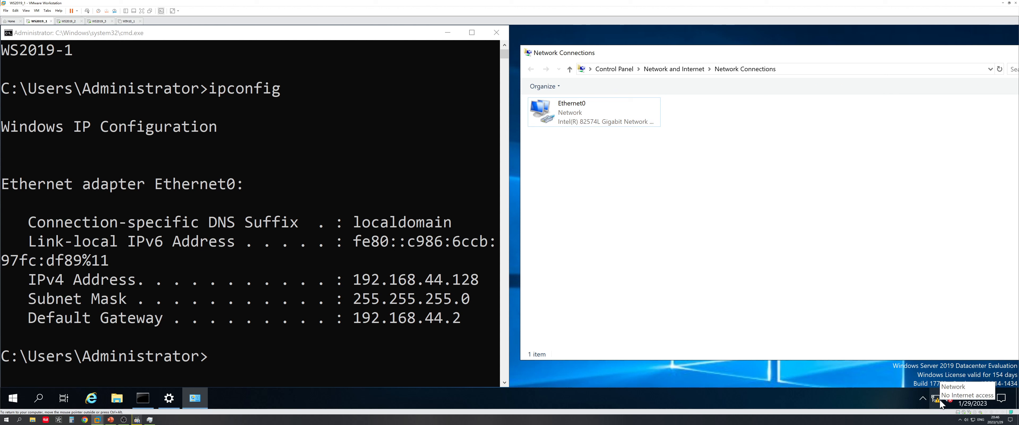
# Rerun ipconfig, then run ipconfig /all for full adapter details
pyautogui.click(286, 344)
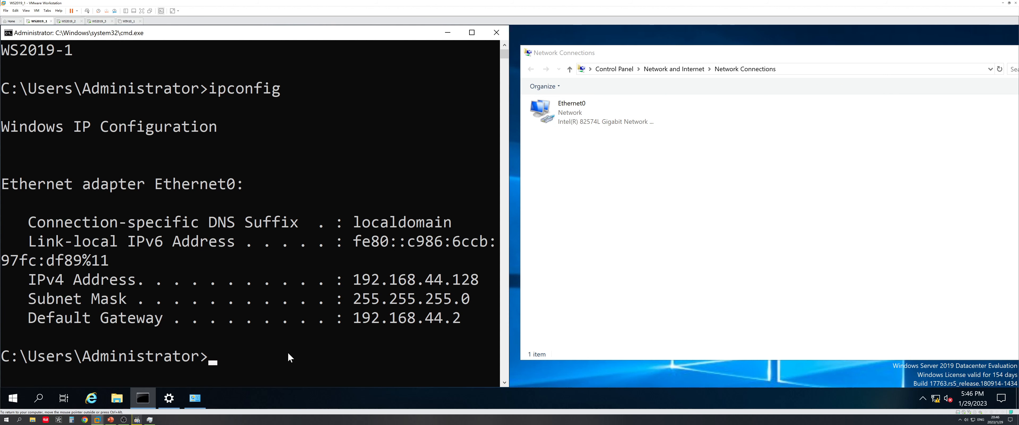
pyautogui.press('Up')
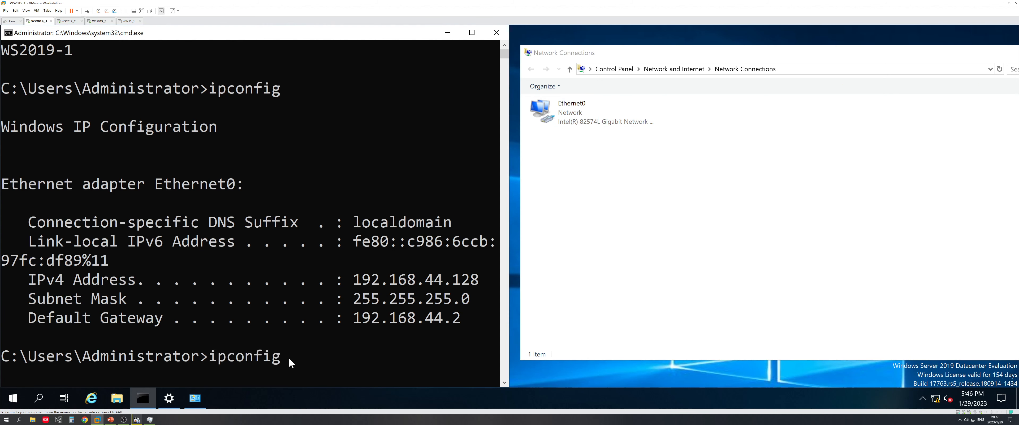
pyautogui.press('Return')
pyautogui.write('\\')
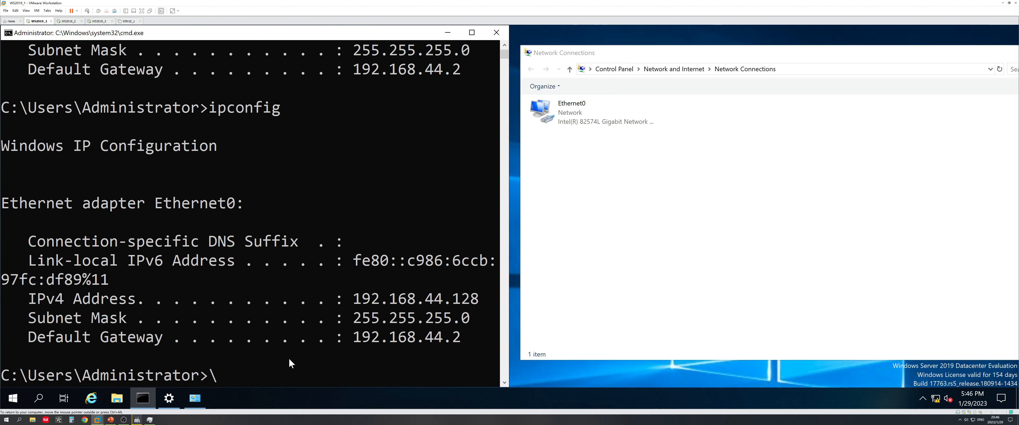
pyautogui.press('Up')
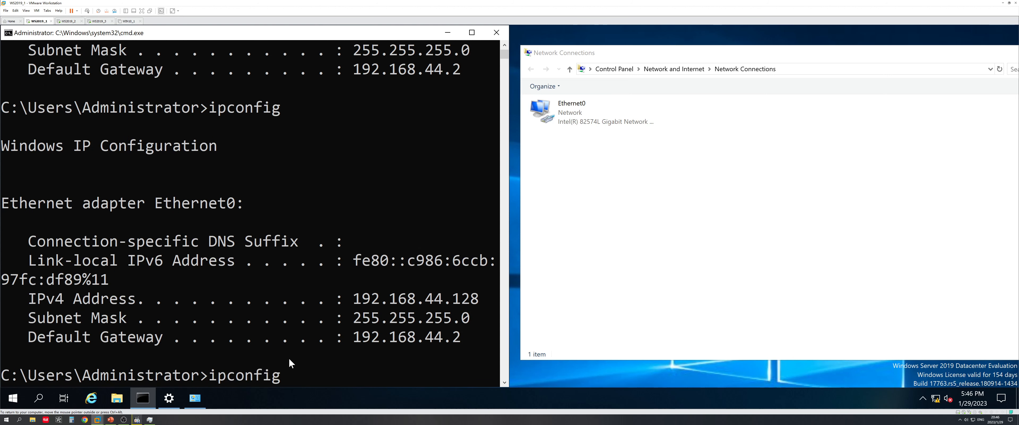
pyautogui.write('/all')
pyautogui.press('Return')
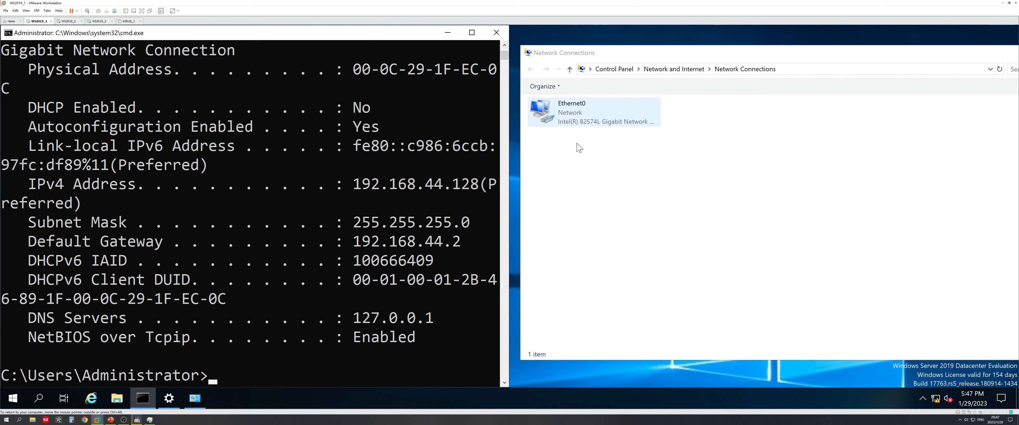
# Highlight the IPv4 address 192.168.44.128 in the console output, then clear the selection
pyautogui.click(459, 190)
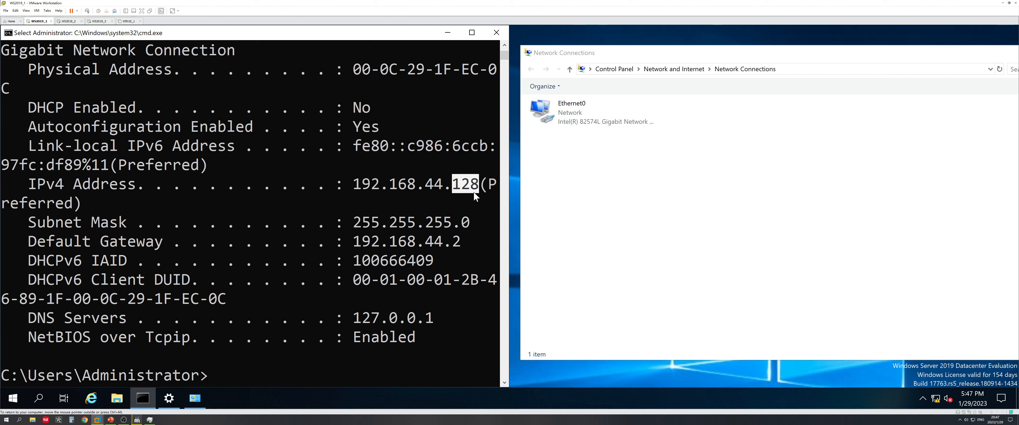
pyautogui.click(451, 186)
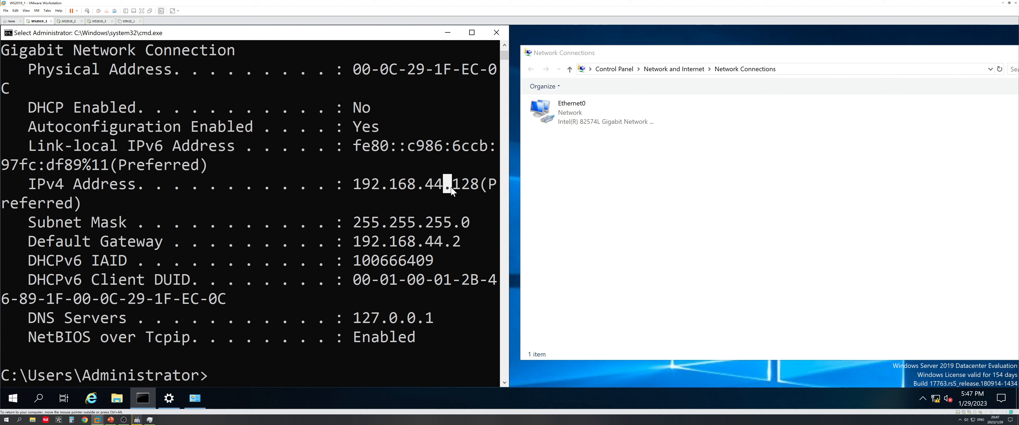
pyautogui.moveTo(359, 188); pyautogui.dragTo(485, 187)
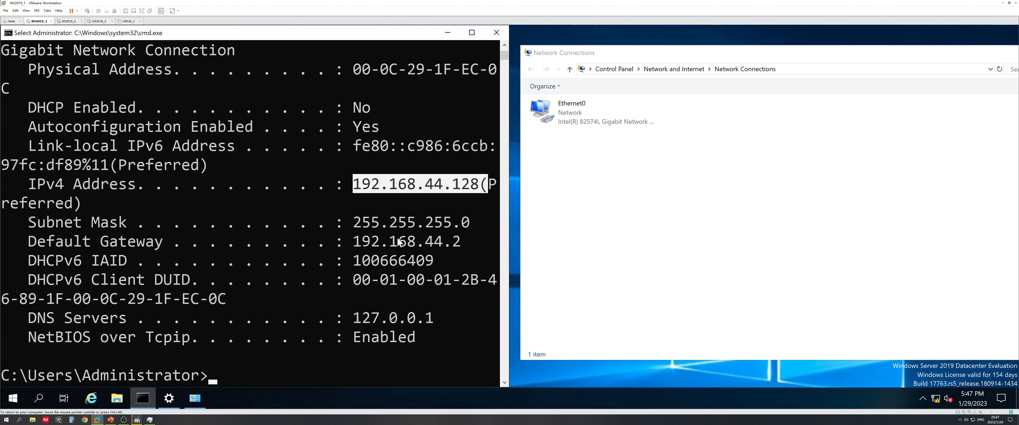
pyautogui.click(294, 374)
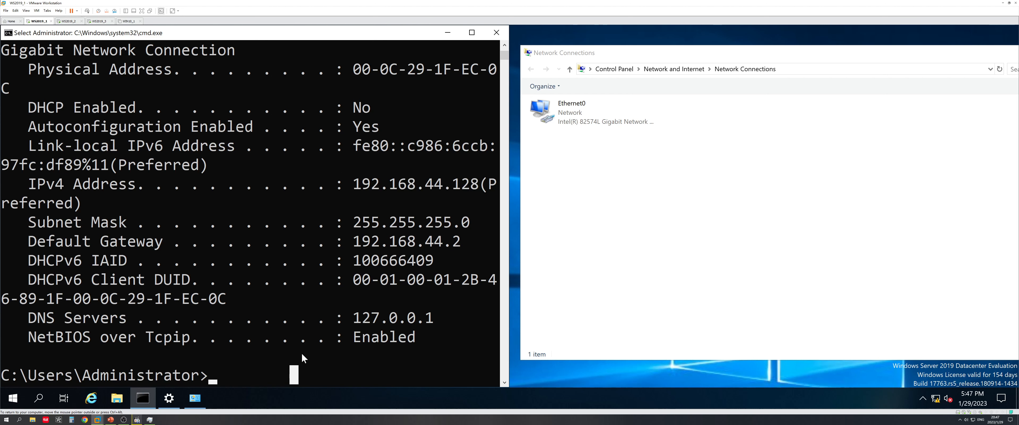
pyautogui.press('Return')
pyautogui.press('Return')
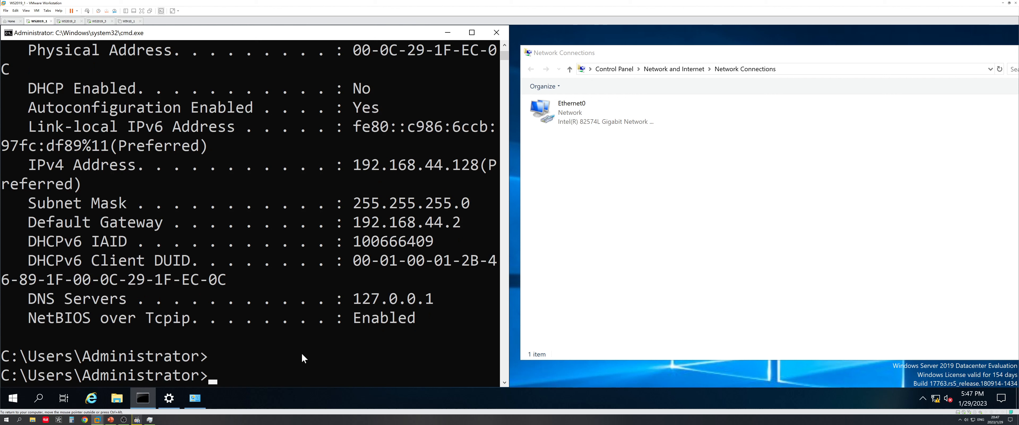
# Run dcpromo and dismiss the notice that the AD DS wizard moved to Server Manager
pyautogui.write('dcpromo')
pyautogui.press('Return')
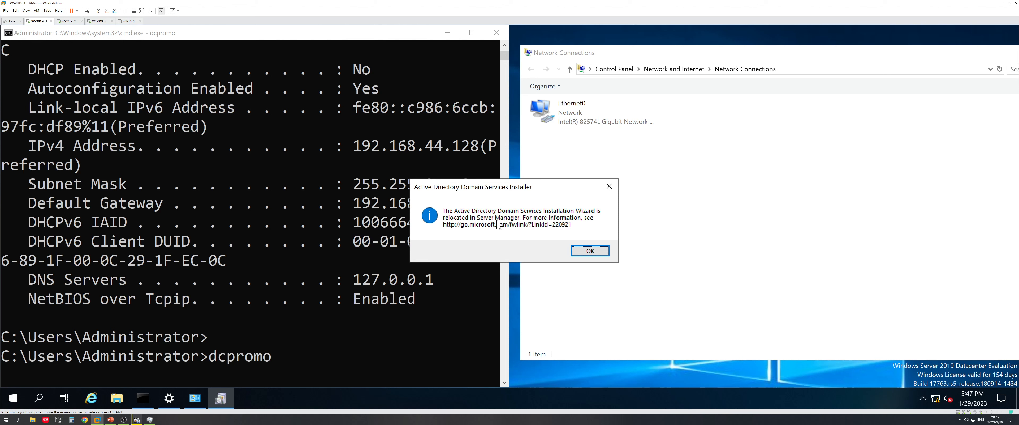
pyautogui.click(587, 252)
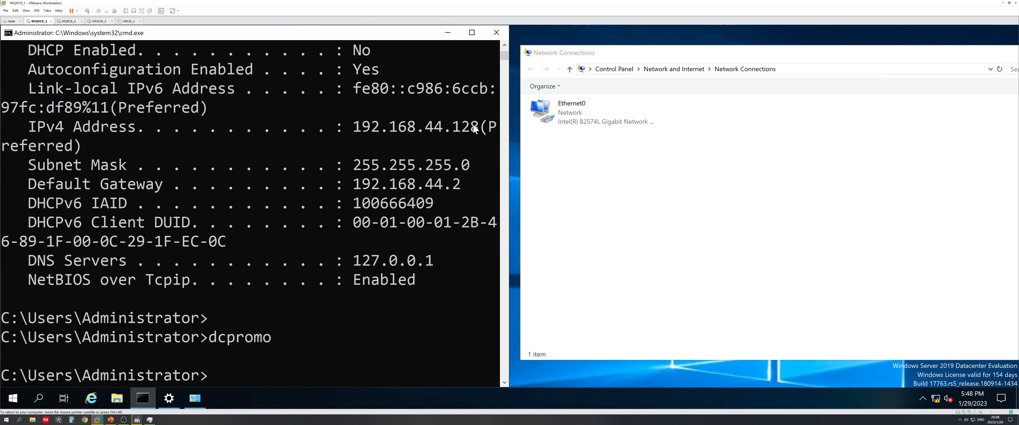
pyautogui.moveTo(895, 58); pyautogui.dragTo(696, 76)
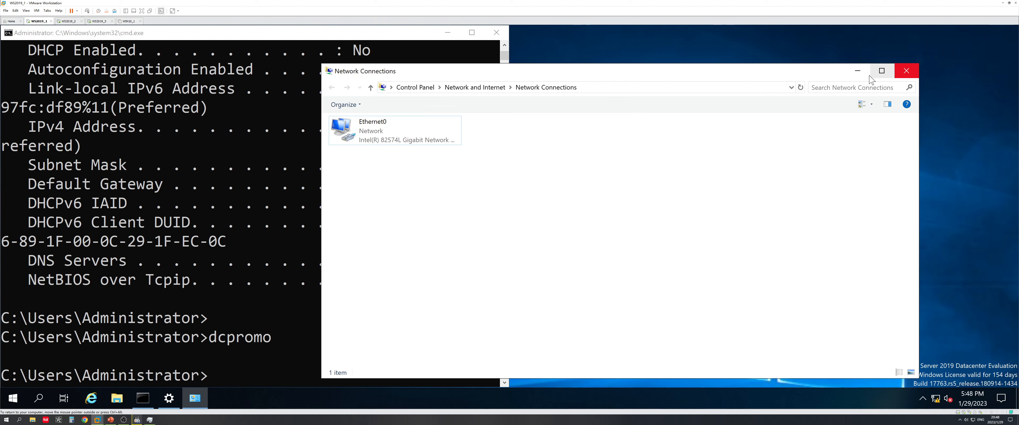
# Minimize Network Connections, launch Server Manager from Start and dismiss the Windows Admin Center notice
pyautogui.click(858, 71)
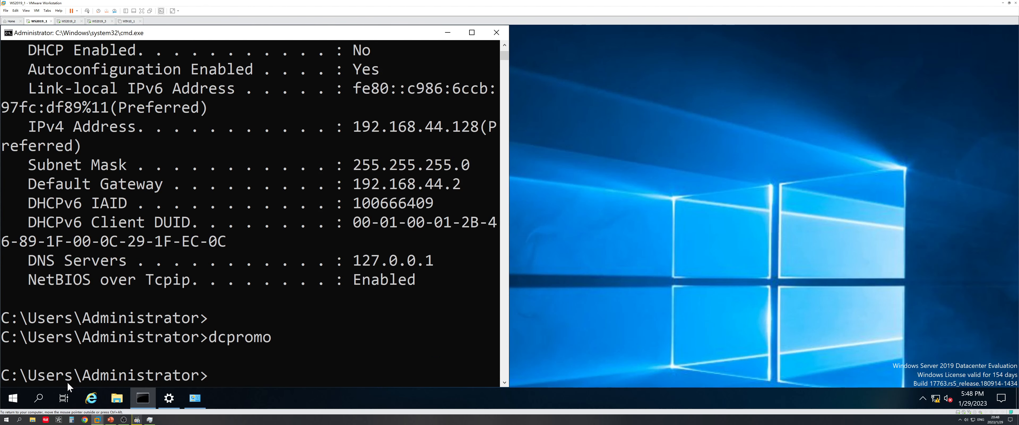
pyautogui.click(12, 398)
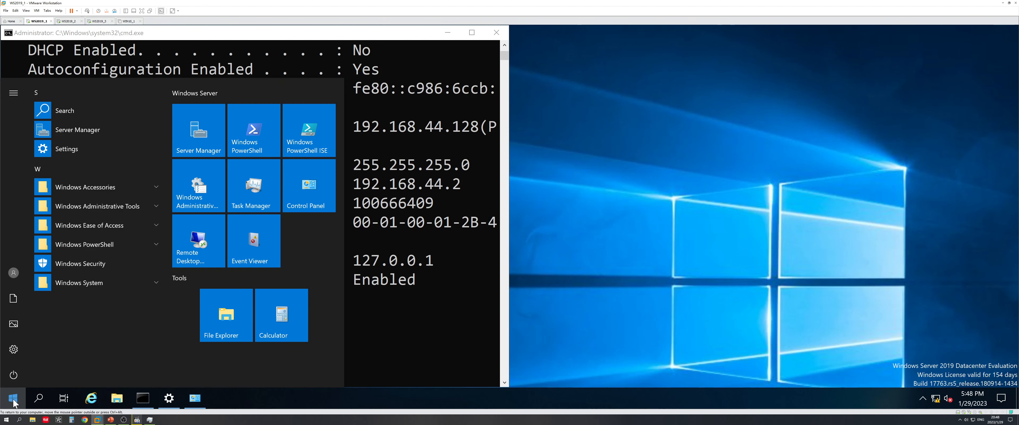
pyautogui.click(197, 140)
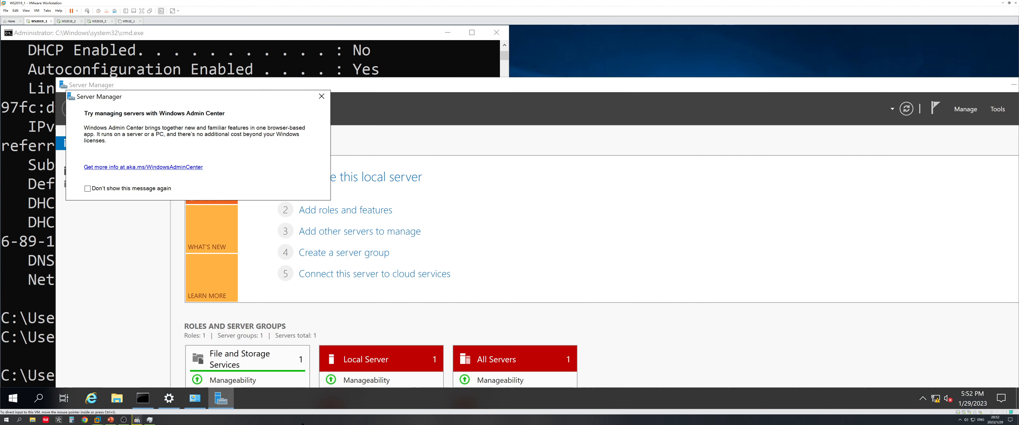
pyautogui.click(322, 98)
pyautogui.moveTo(381, 89); pyautogui.dragTo(330, 56)
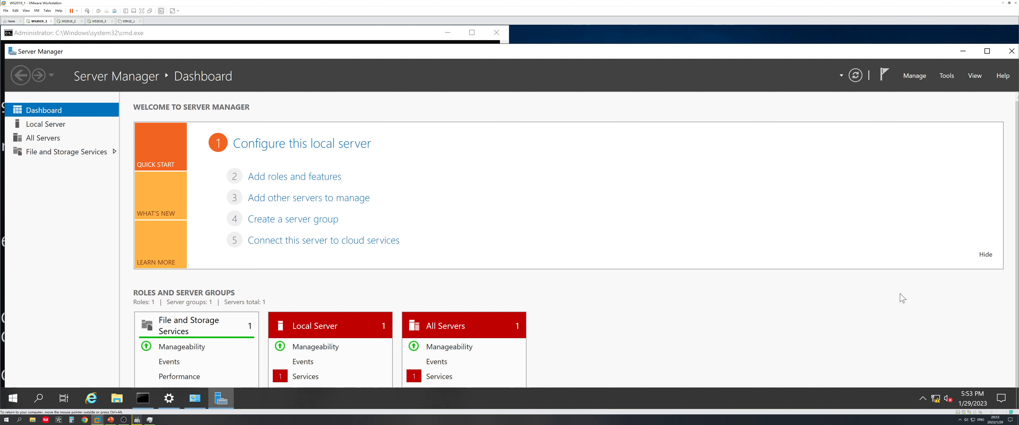
pyautogui.moveTo(936, 399)
# Start Add Roles and Features from Manage, keeping role-based installation on WS2019-1
pyautogui.click(911, 75)
pyautogui.click(934, 92)
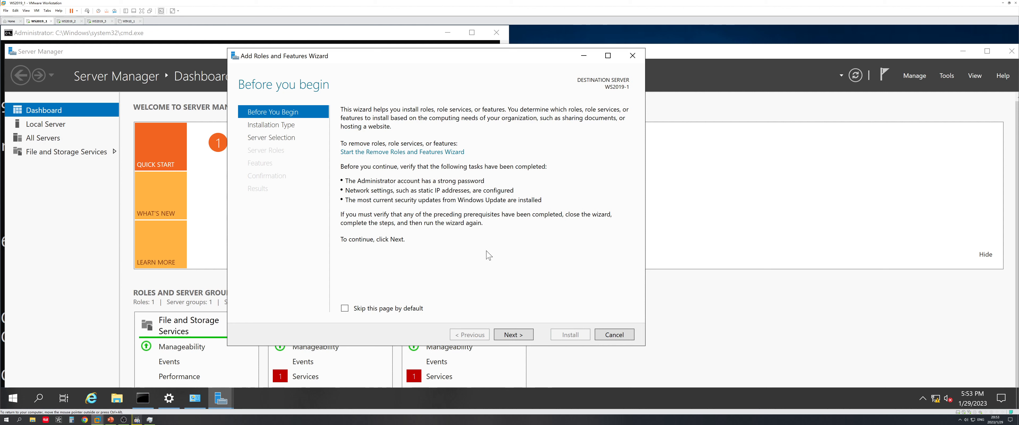
pyautogui.click(523, 337)
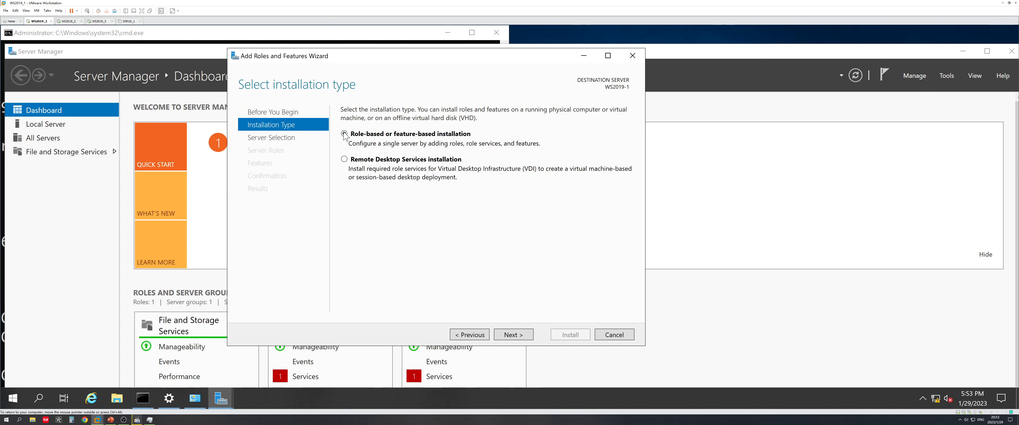
pyautogui.click(524, 336)
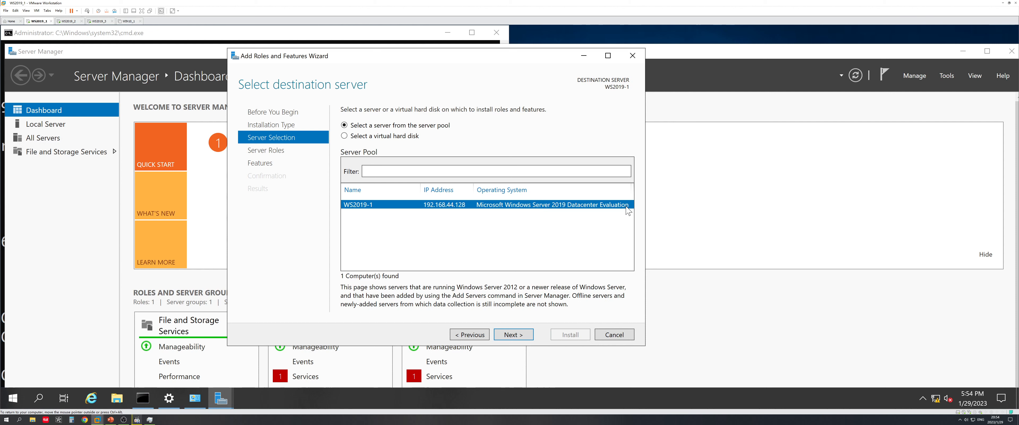
pyautogui.click(513, 335)
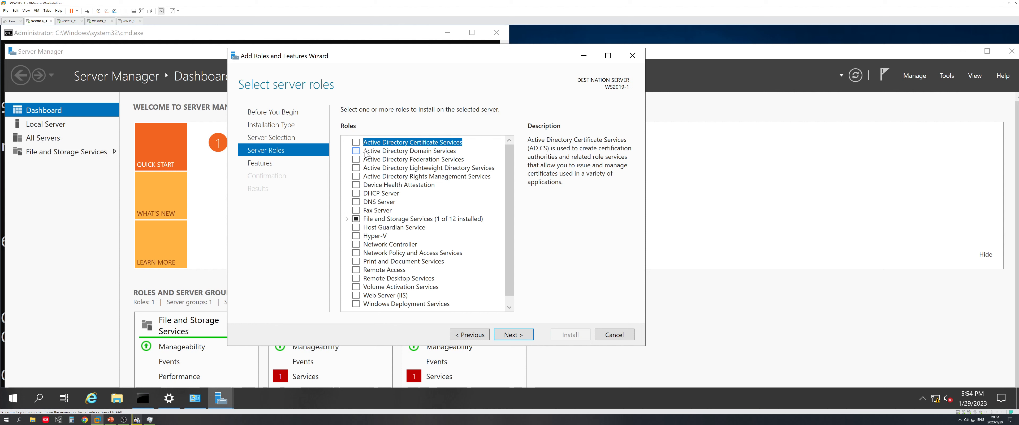
# Tick Active Directory Domain Services and DNS Server, accepting each role's required features
pyautogui.click(356, 151)
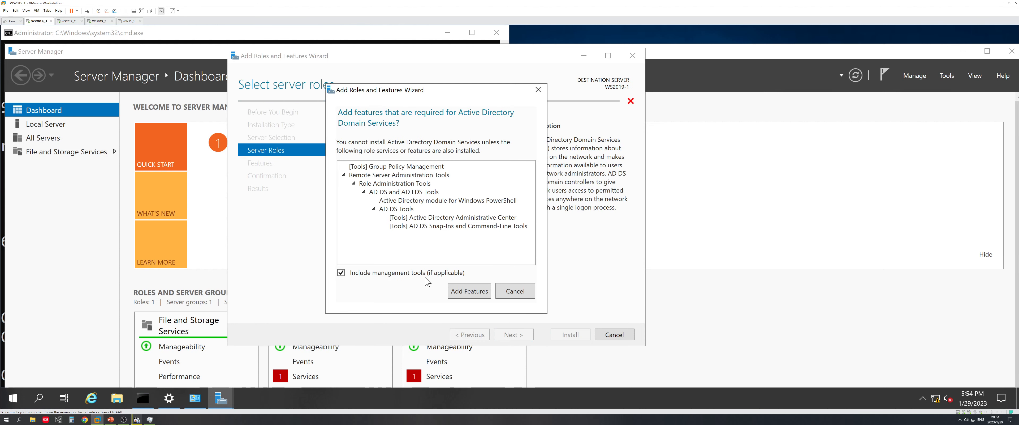
pyautogui.click(469, 291)
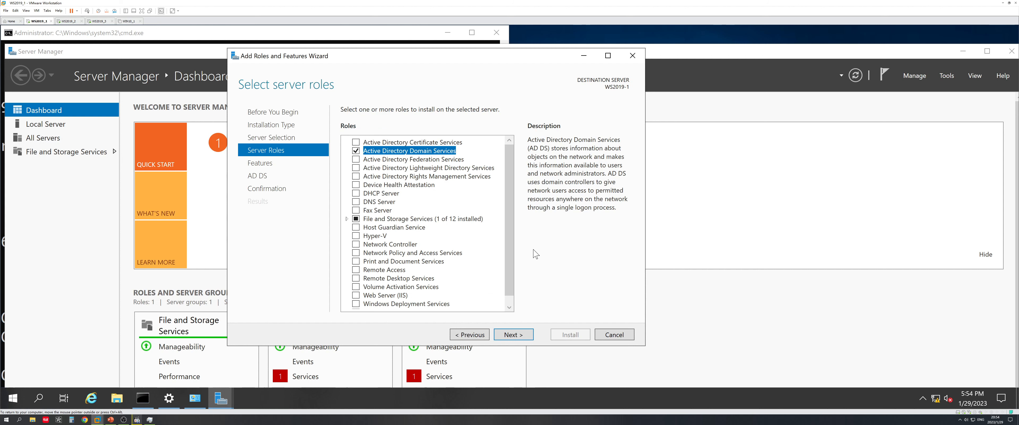
pyautogui.click(356, 201)
pyautogui.click(470, 286)
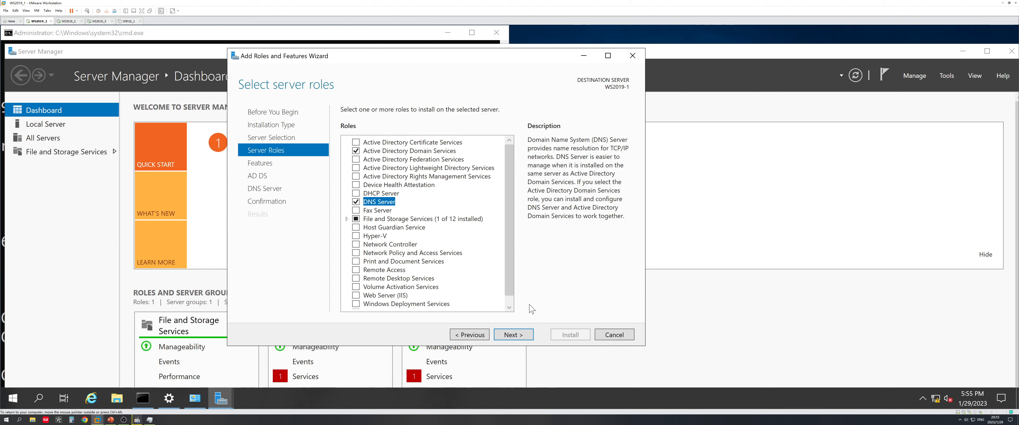
# Advance the role wizard past Features, AD DS and DNS Server pages to confirmation
pyautogui.click(514, 334)
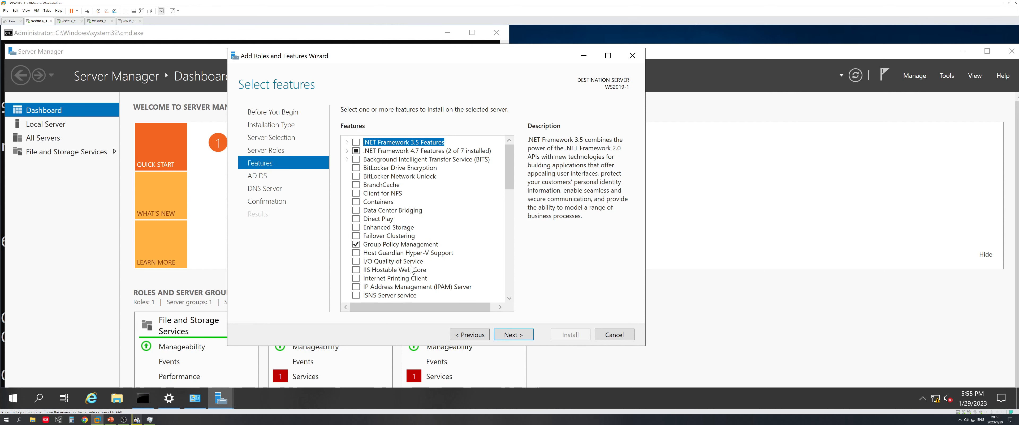
pyautogui.click(521, 336)
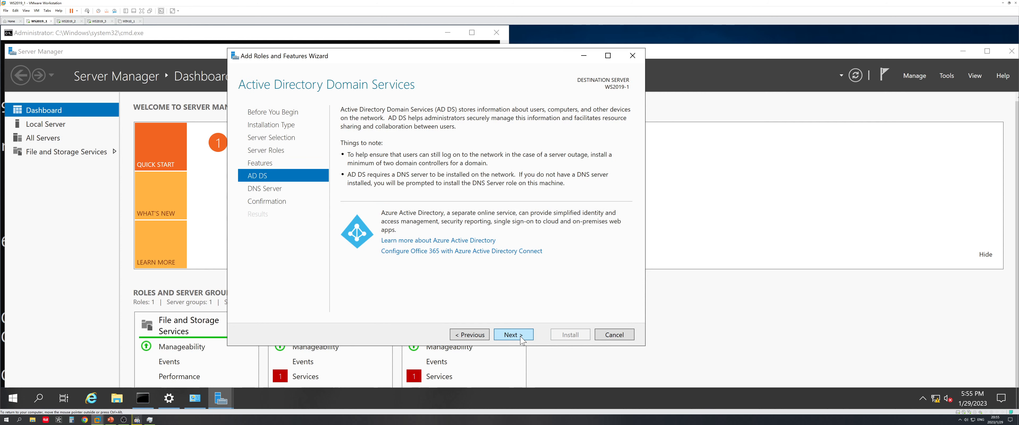
pyautogui.click(522, 339)
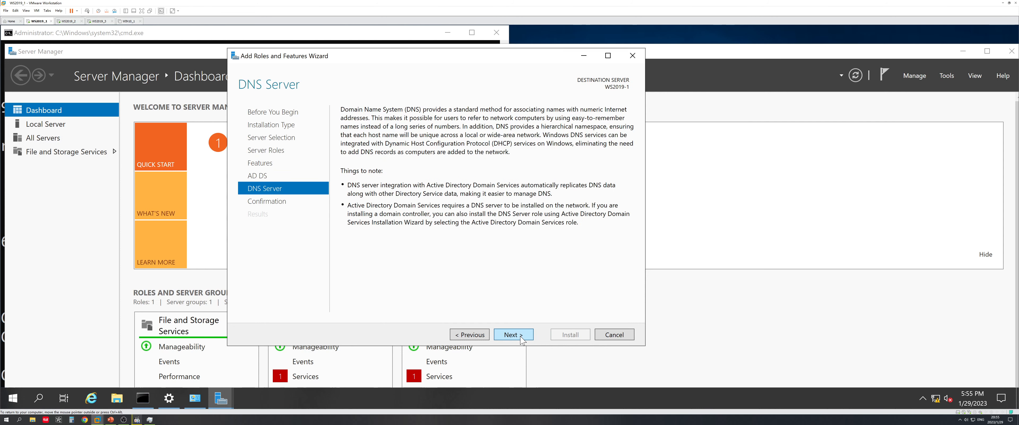
pyautogui.click(522, 339)
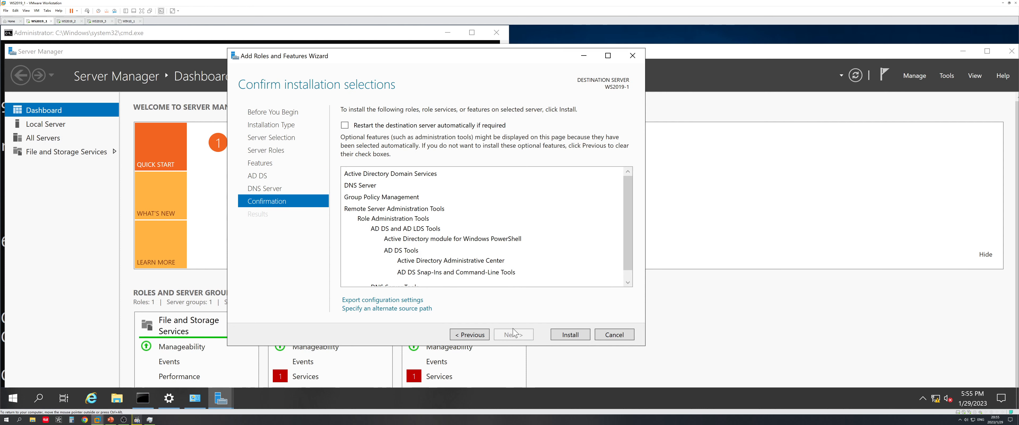
# Allow automatic restart, install AD DS and DNS Server, and bring up the Topology slide
pyautogui.click(390, 126)
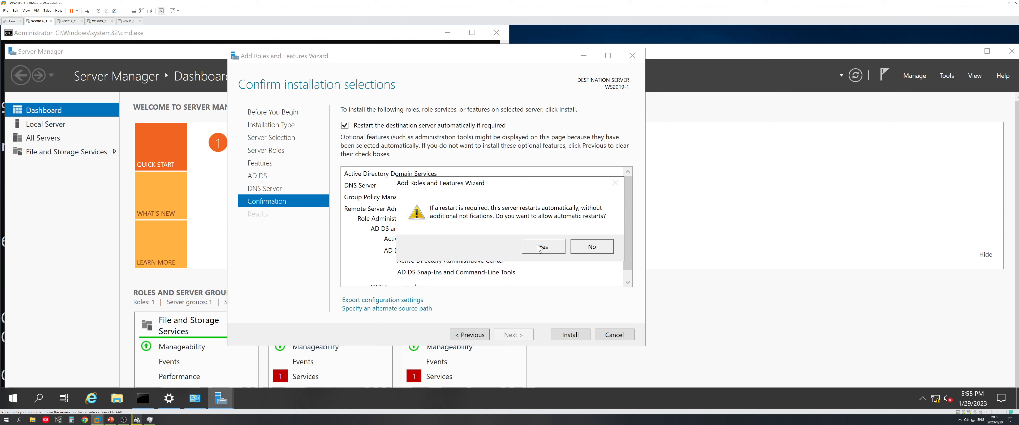
pyautogui.click(539, 247)
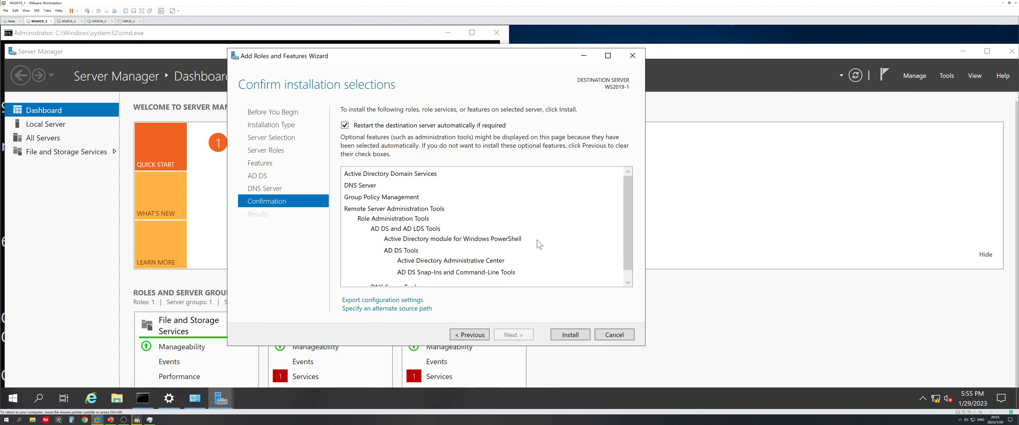
pyautogui.click(574, 336)
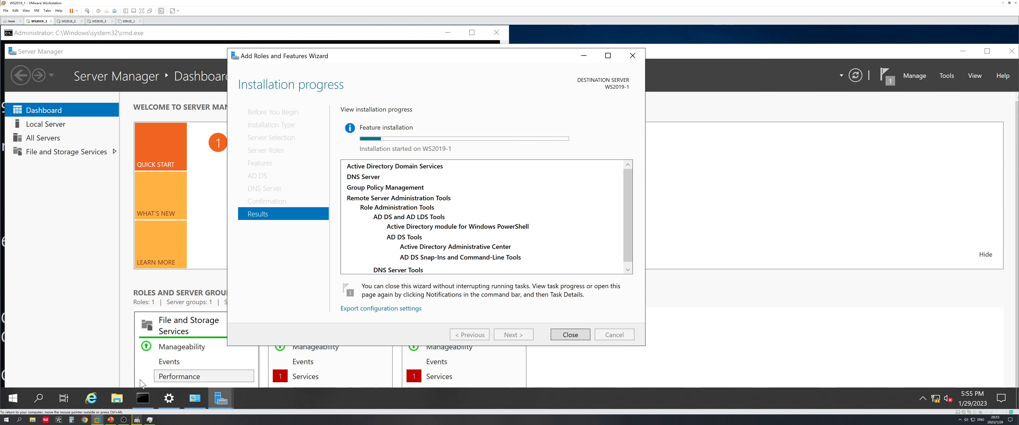
pyautogui.click(111, 420)
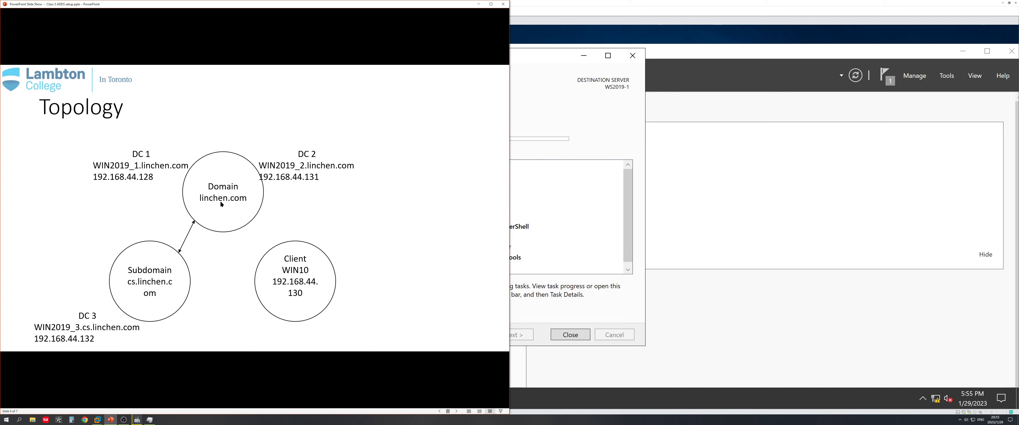
# Minimize the Topology slide show to return to the VM's installation wizard
pyautogui.click(479, 4)
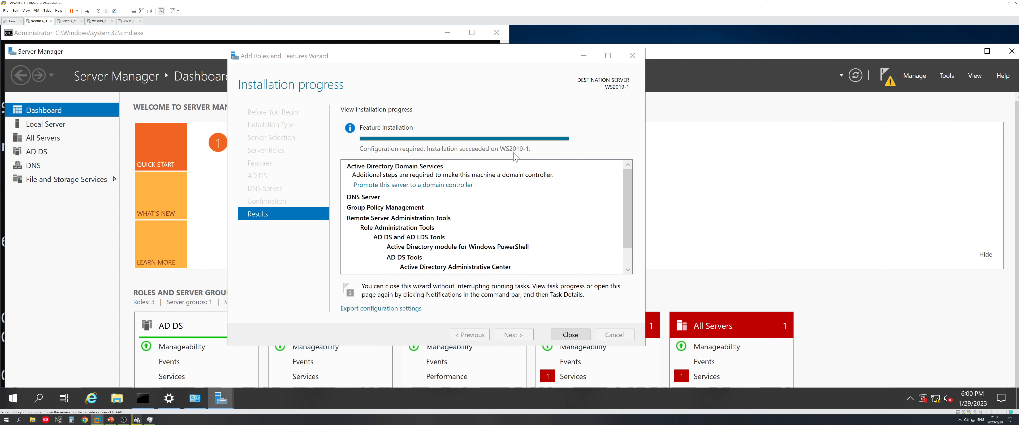
# Close the finished role wizard and view Server Manager's pending notifications
pyautogui.click(576, 337)
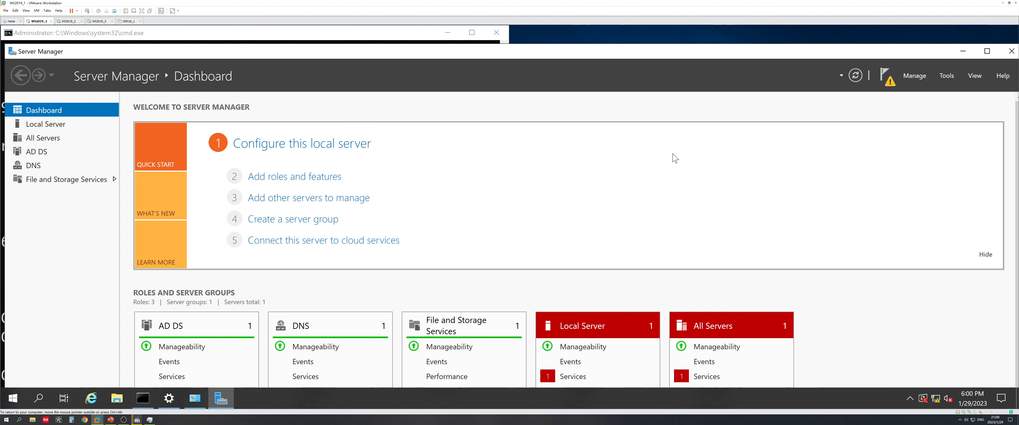
pyautogui.click(885, 75)
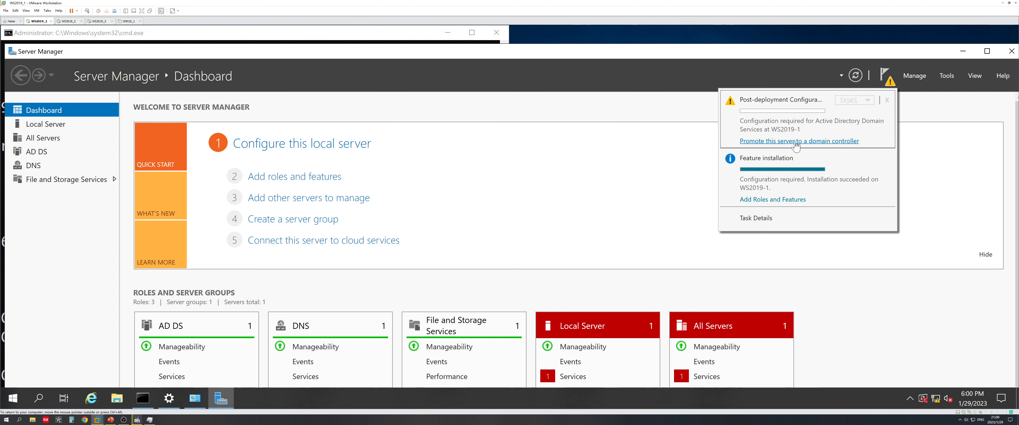
# Start domain controller promotion as a new forest with root domain linchen.com
pyautogui.click(821, 141)
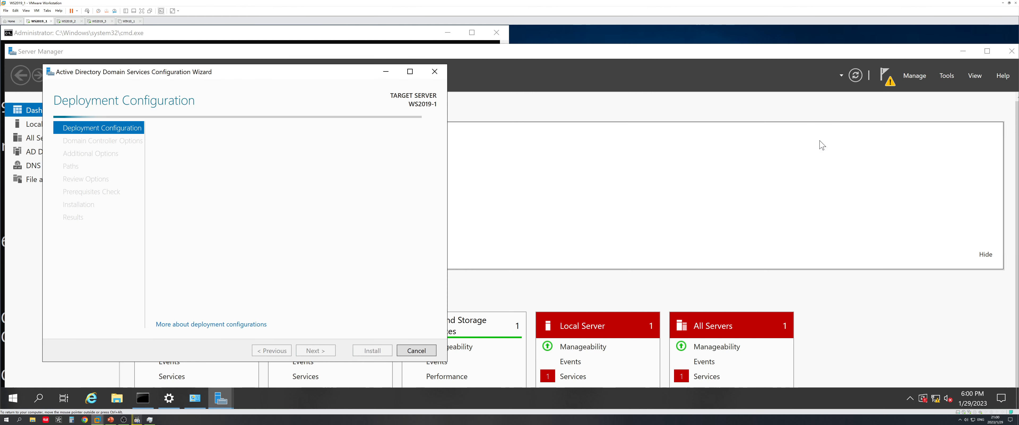
pyautogui.moveTo(325, 79); pyautogui.dragTo(471, 81)
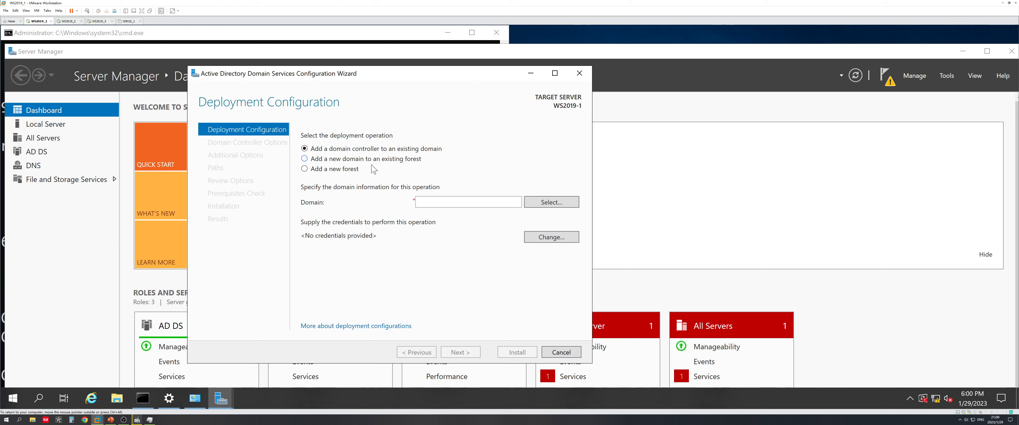
pyautogui.click(352, 172)
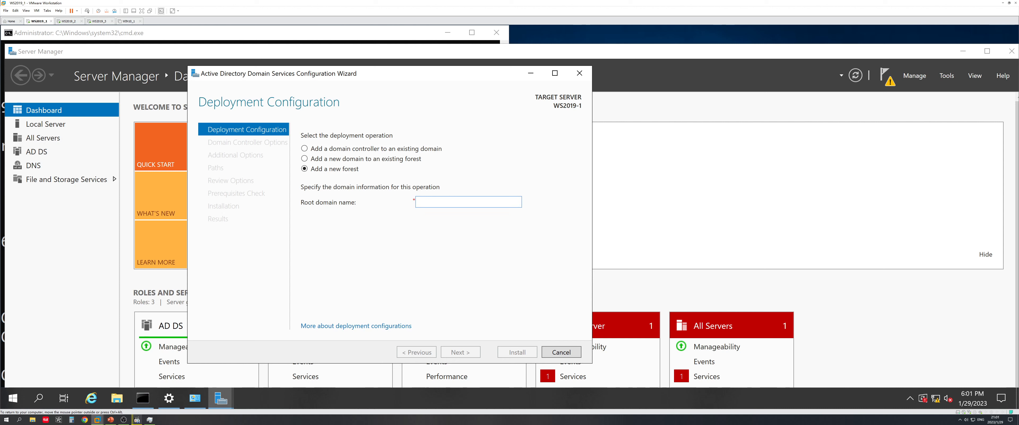
pyautogui.click(420, 202)
pyautogui.write('liinc')
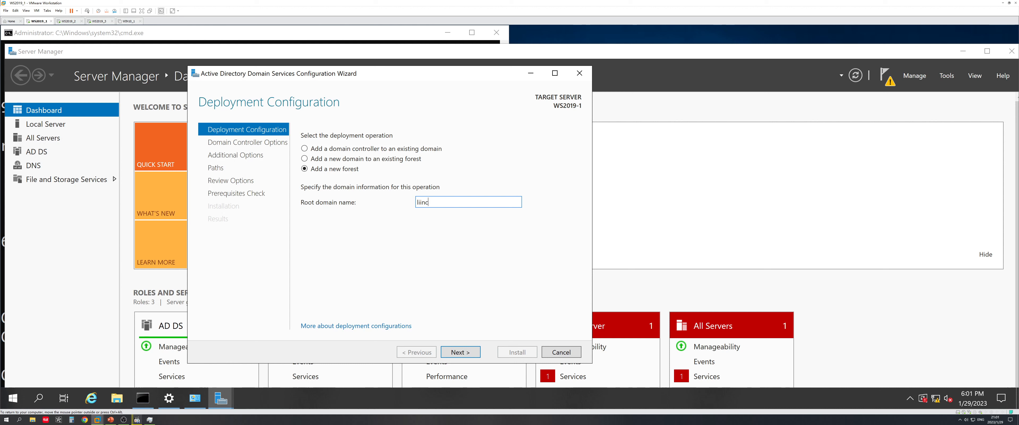
pyautogui.press('BackSpace')
pyautogui.press('BackSpace')
pyautogui.write('chen.com')
# Enter and confirm a DSRM password, then submit the Domain Controller Options
pyautogui.click(468, 353)
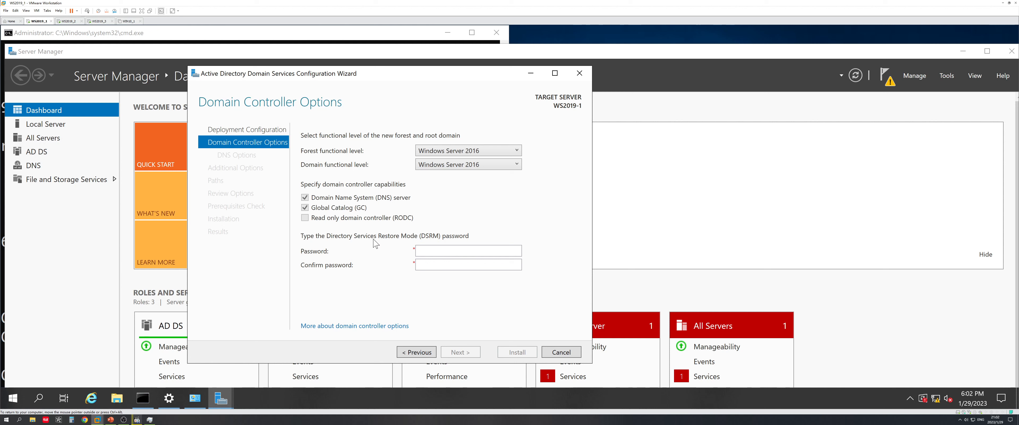
pyautogui.click(435, 251)
pyautogui.write('rd')
pyautogui.press('Tab')
pyautogui.write('●●')
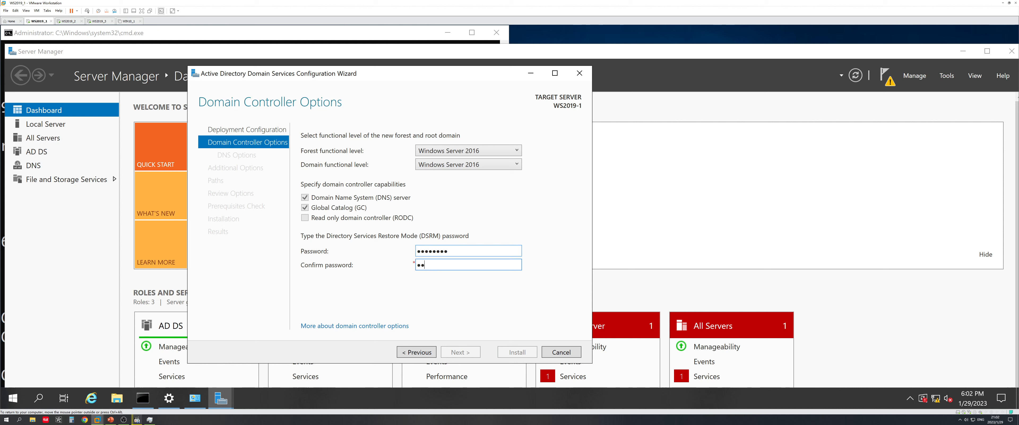
pyautogui.write('●●●●●●')
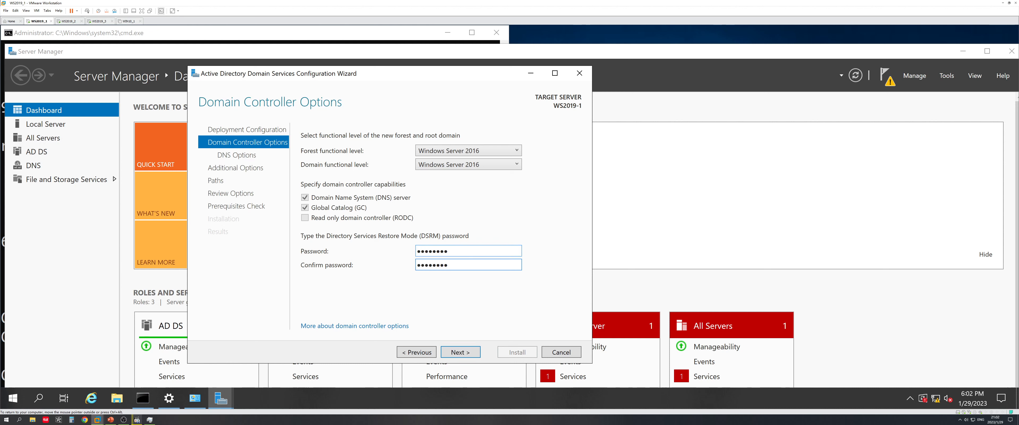
pyautogui.click(460, 351)
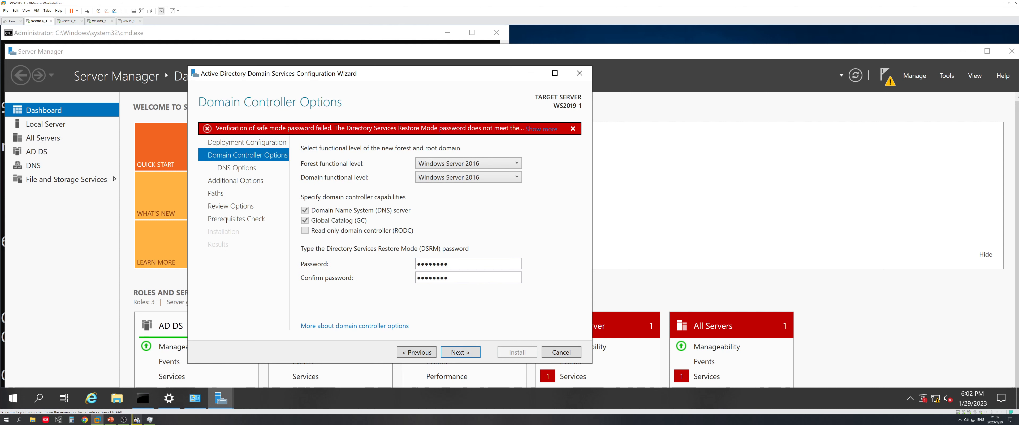
# Clear the rejected DSRM password and enter a new one in both fields
pyautogui.hotkey('ctrl', 'a')
pyautogui.press('BackSpace')
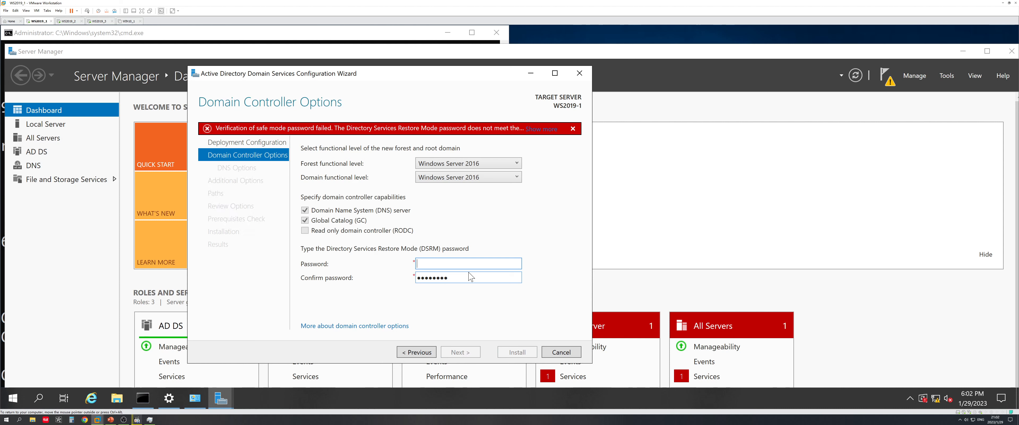
pyautogui.press('Tab')
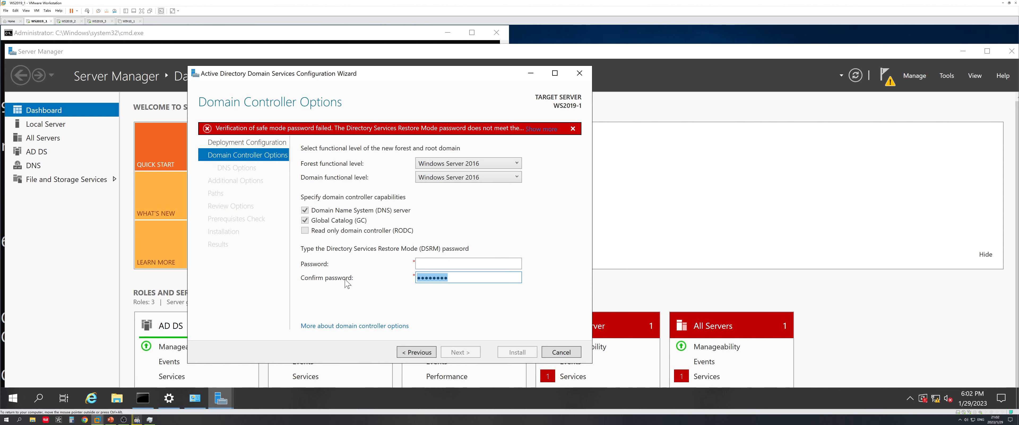
pyautogui.press('BackSpace')
pyautogui.hotkey('shift', 'Tab')
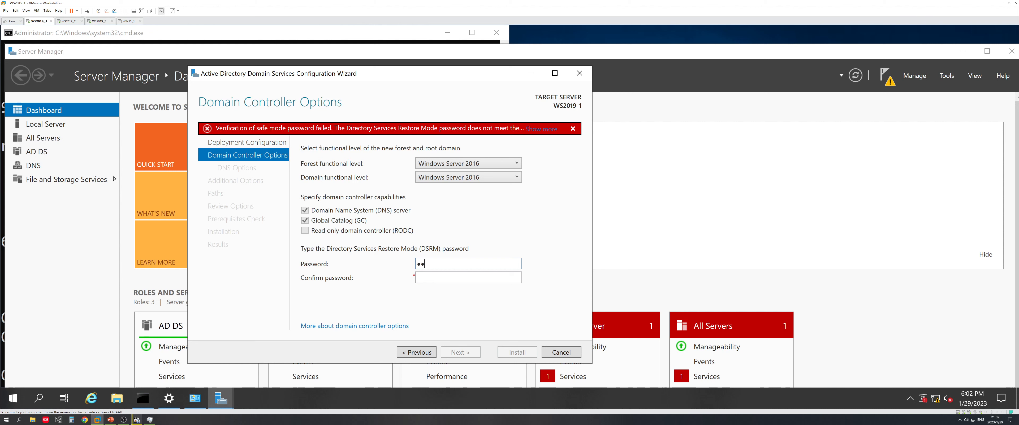
pyautogui.press('BackSpace')
pyautogui.press('BackSpace')
pyautogui.press('BackSpace')
pyautogui.write('••••••••••••')
pyautogui.press('Tab')
pyautogui.write('••')
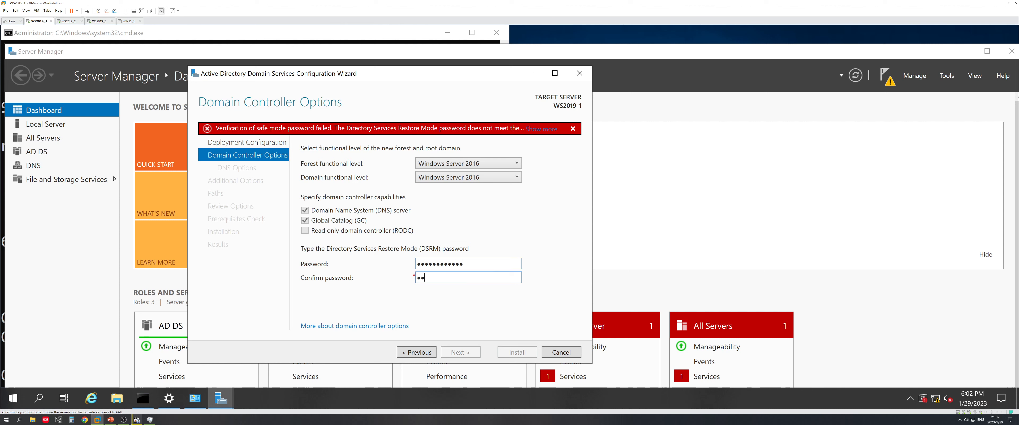
pyautogui.write('••••••••••')
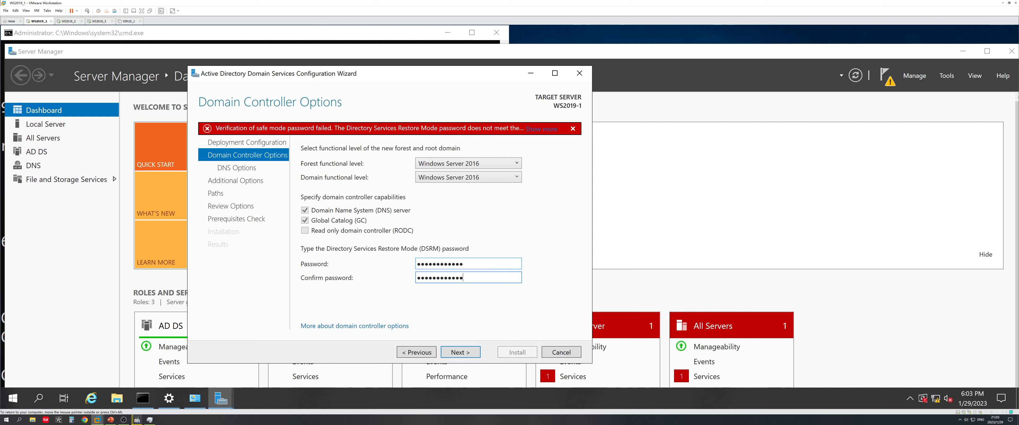
pyautogui.click(465, 349)
# Read the password error details, re-enter a complex DSRM password, and reach DNS Options
pyautogui.click(545, 131)
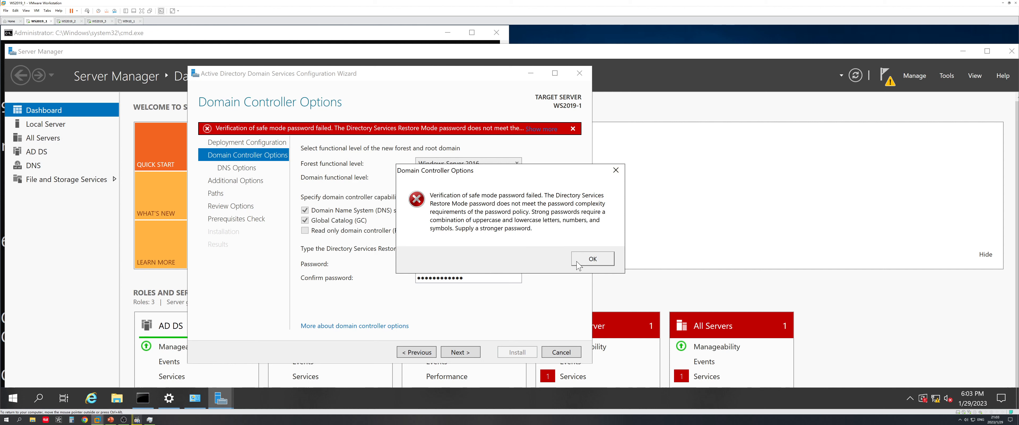
pyautogui.click(592, 260)
pyautogui.moveTo(471, 264); pyautogui.dragTo(414, 264)
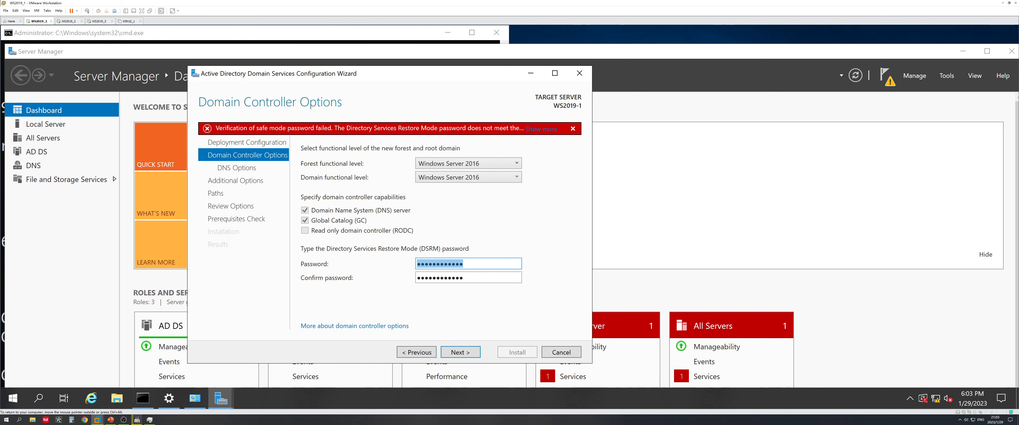
pyautogui.press('BackSpace')
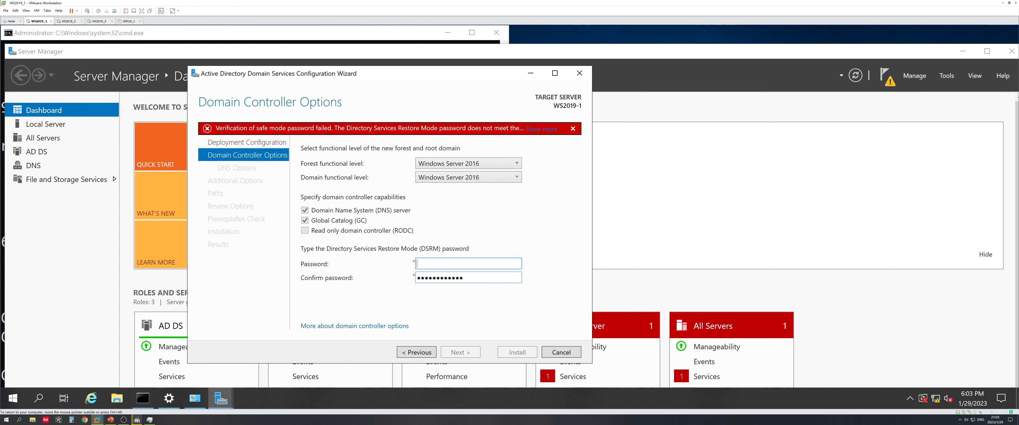
pyautogui.press('Tab')
pyautogui.press('BackSpace')
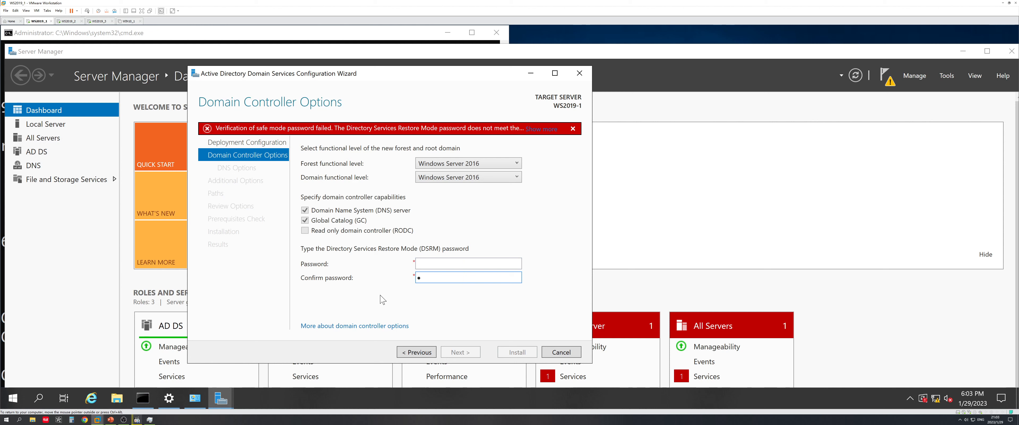
pyautogui.write('•••••••••')
pyautogui.hotkey('shift', 'Tab')
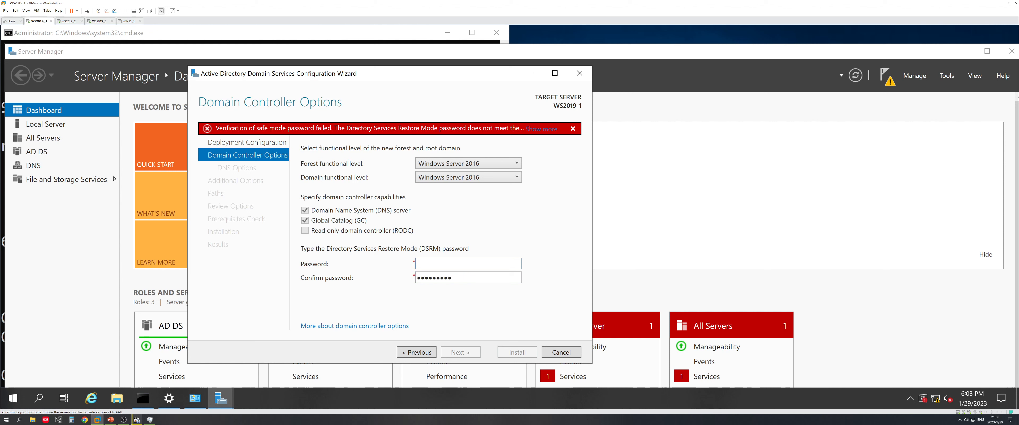
pyautogui.write('•••••••••')
pyautogui.click(462, 350)
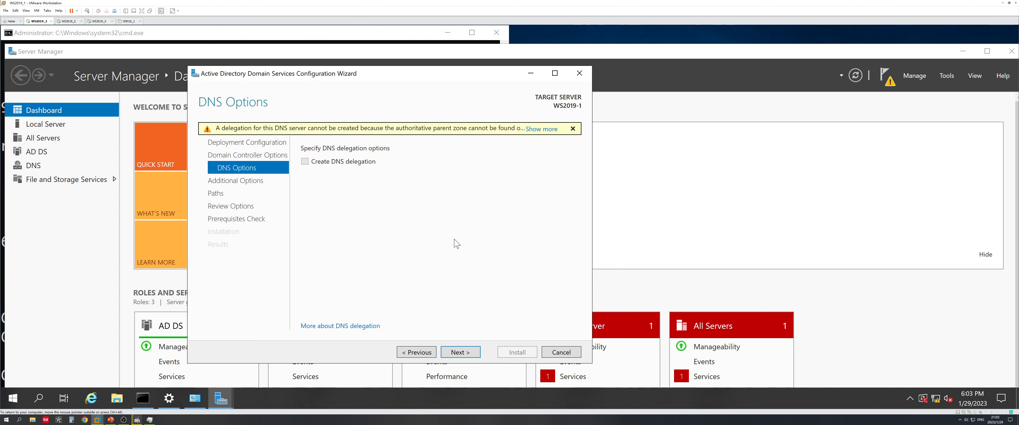
# Pass DNS Options and accept the NetBIOS name LINCHEN to reach Paths
pyautogui.click(471, 356)
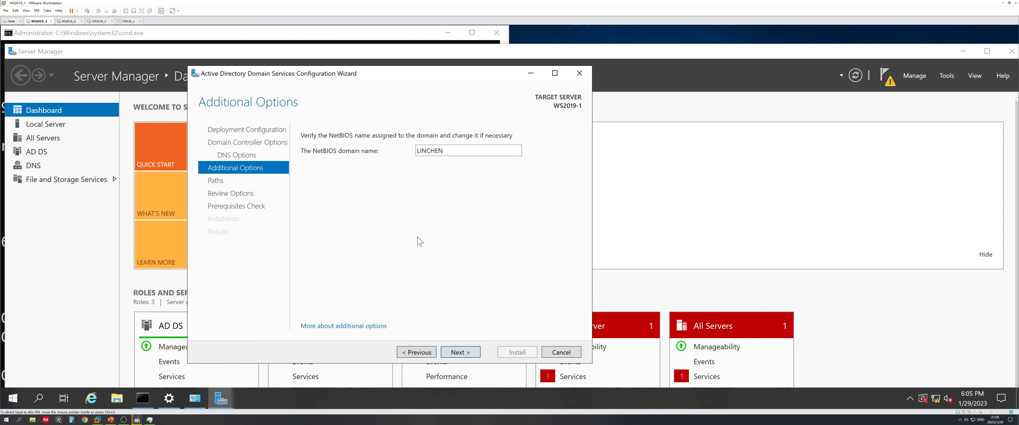
pyautogui.click(420, 241)
pyautogui.click(467, 353)
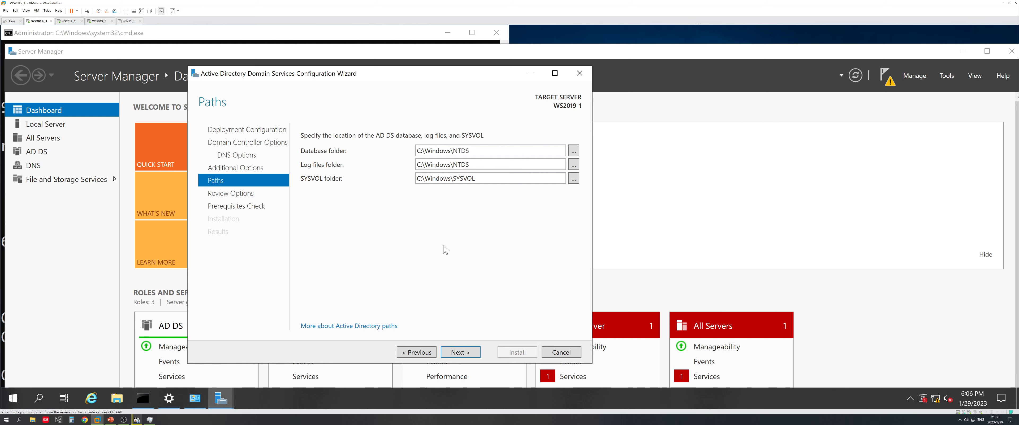
# Keep the default C:\Windows NTDS, SYSVOL and log paths, review options, and run prerequisites
pyautogui.click(489, 165)
pyautogui.click(471, 350)
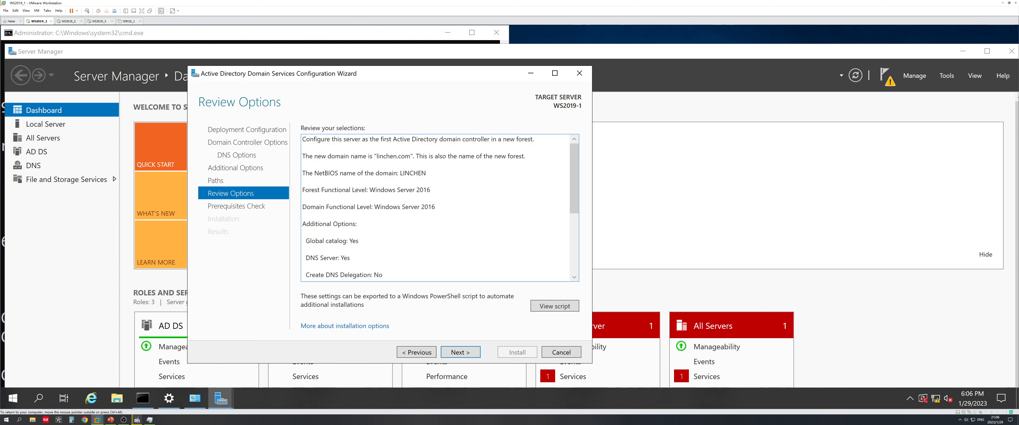
pyautogui.moveTo(571, 167); pyautogui.dragTo(572, 225)
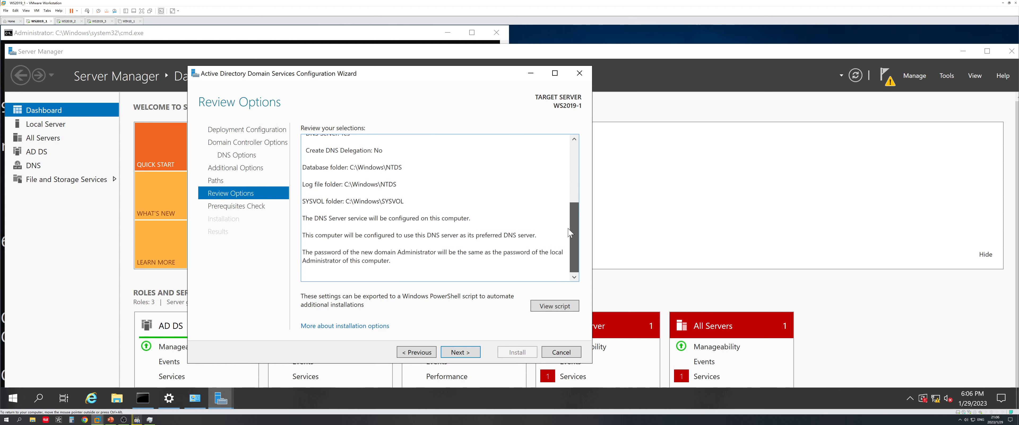
pyautogui.click(461, 351)
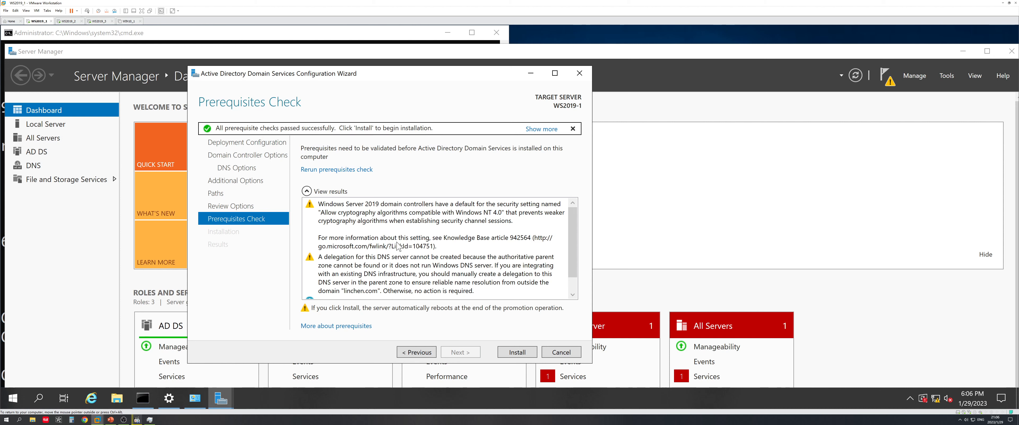
# Review the passed prerequisite results and install AD DS to promote WS2019-1
pyautogui.moveTo(574, 250); pyautogui.dragTo(578, 264)
pyautogui.click(518, 351)
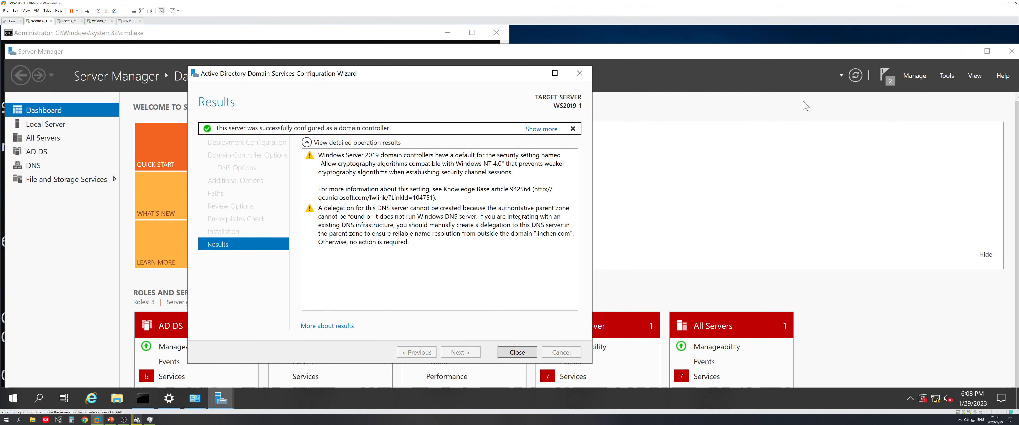
# Check Server Manager notifications and toggle VM input capture while WS2019-1 reboots
pyautogui.click(883, 79)
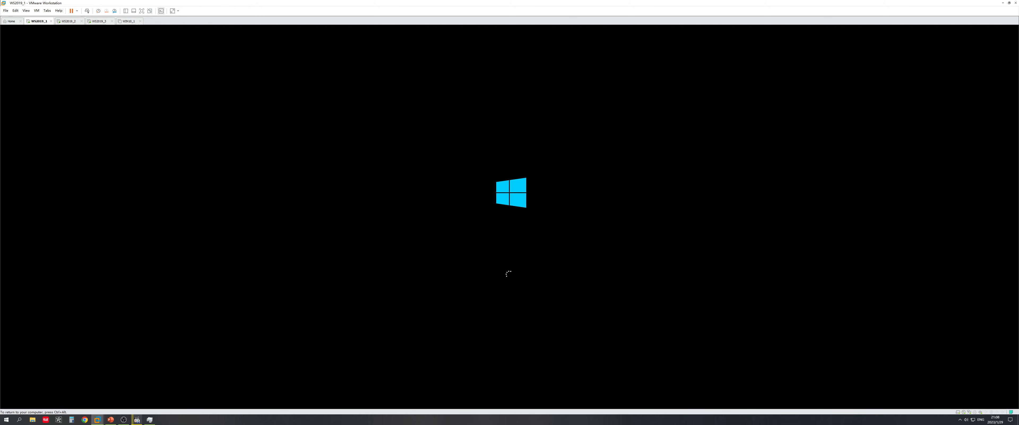
pyautogui.hotkey('ctrl', 'alt')
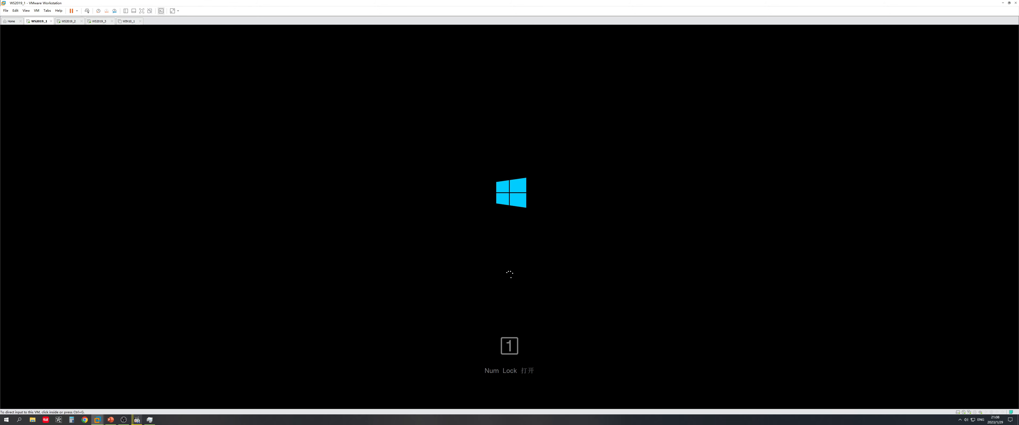
pyautogui.hotkey('ctrl', 'g')
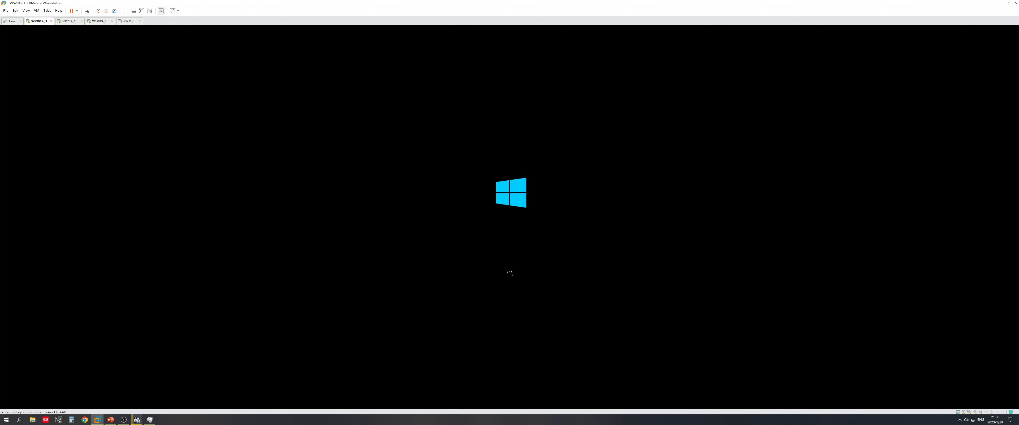
pyautogui.hotkey('ctrl', 'alt')
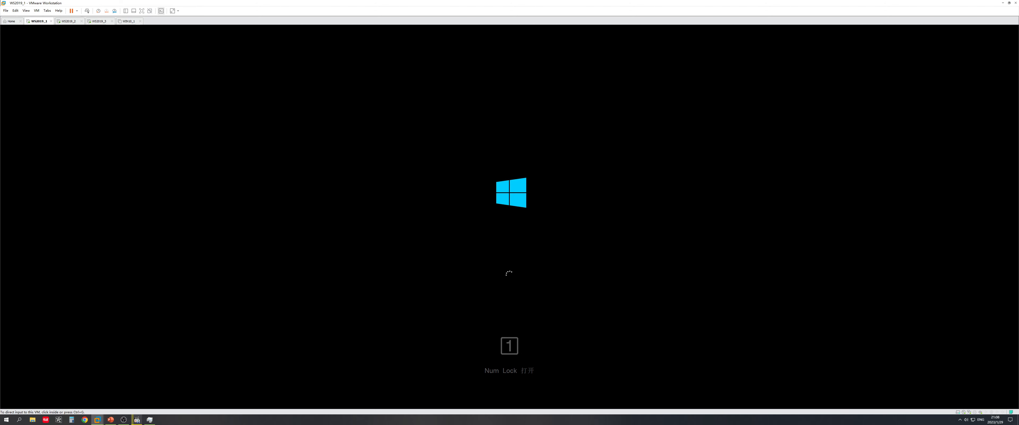
pyautogui.hotkey('ctrl', 'g')
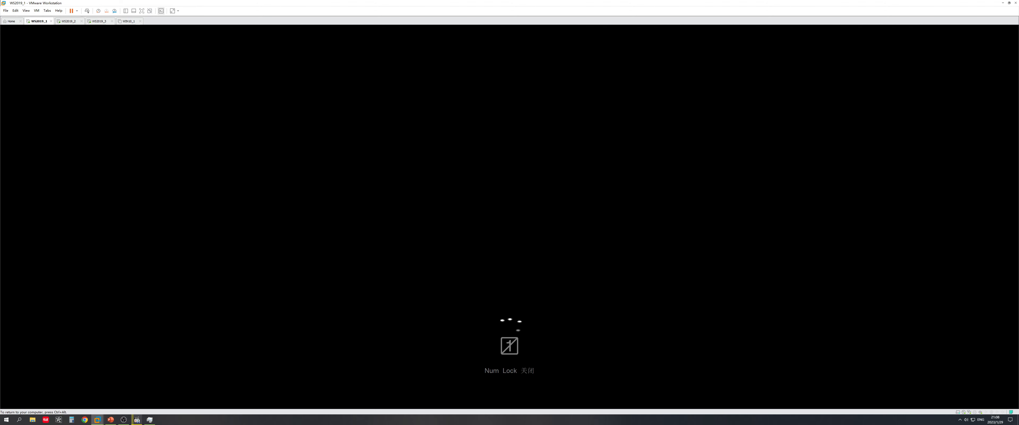
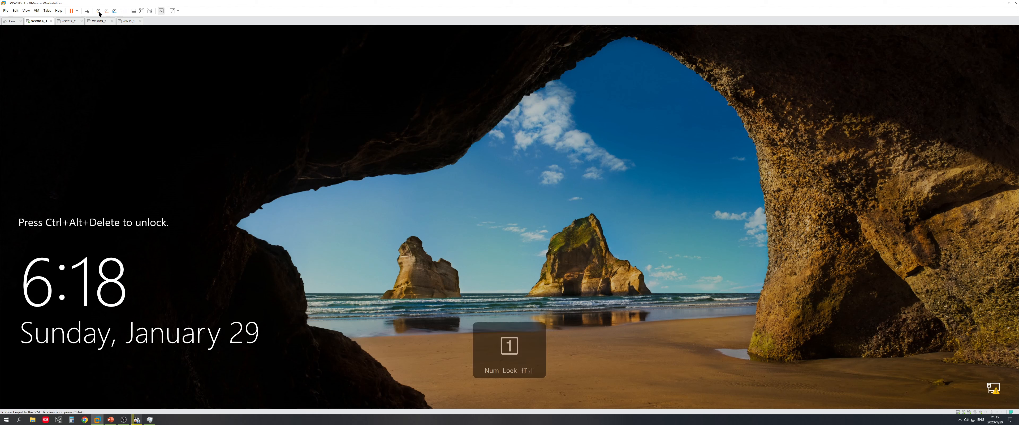
# Unlock WS2019_1 and sign in as the LINCHEN domain Administrator with the account password
pyautogui.click(87, 11)
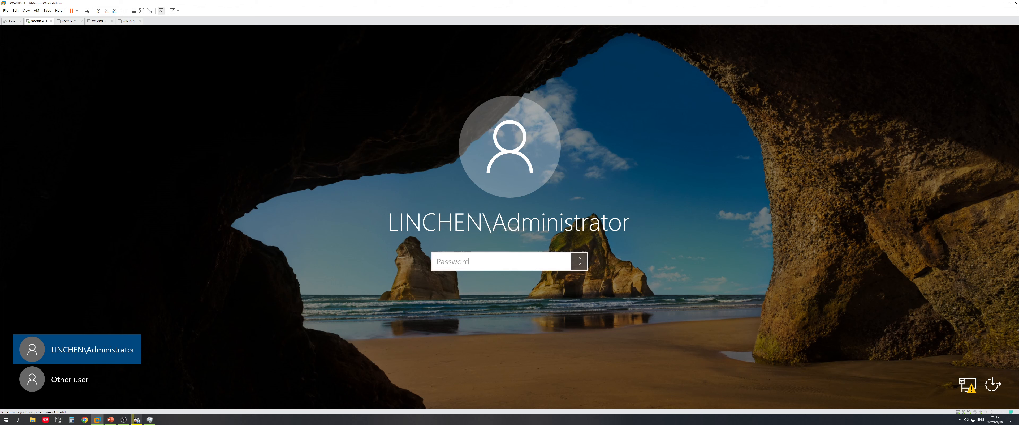
pyautogui.write('P@ssw0rd')
pyautogui.press('Return')
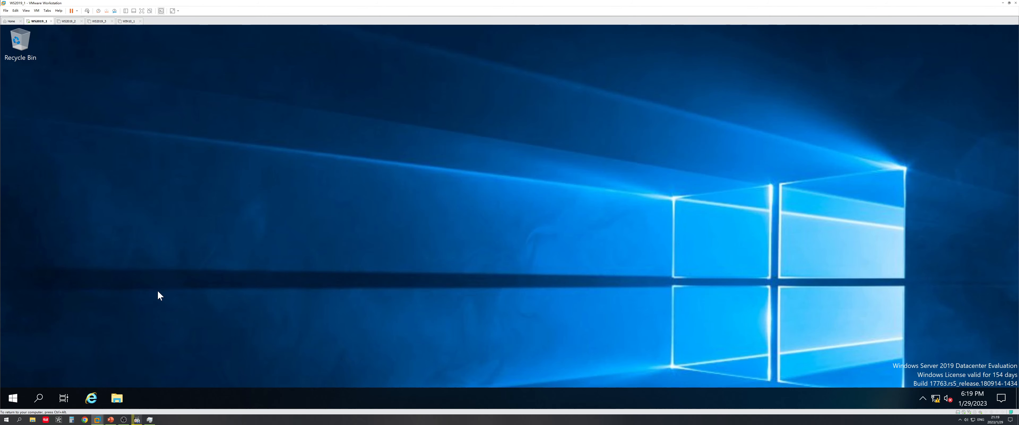
# Open Windows Administrative Tools and set the guest display scaling to 200%
pyautogui.click(11, 401)
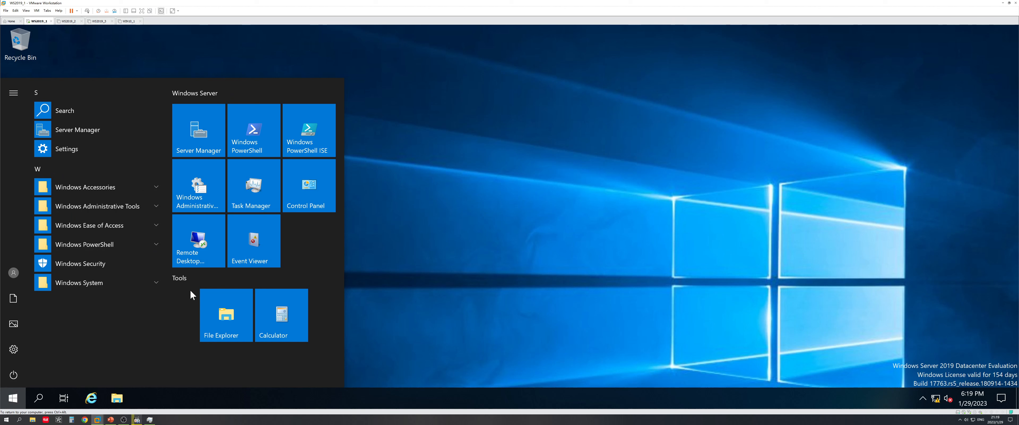
pyautogui.click(207, 203)
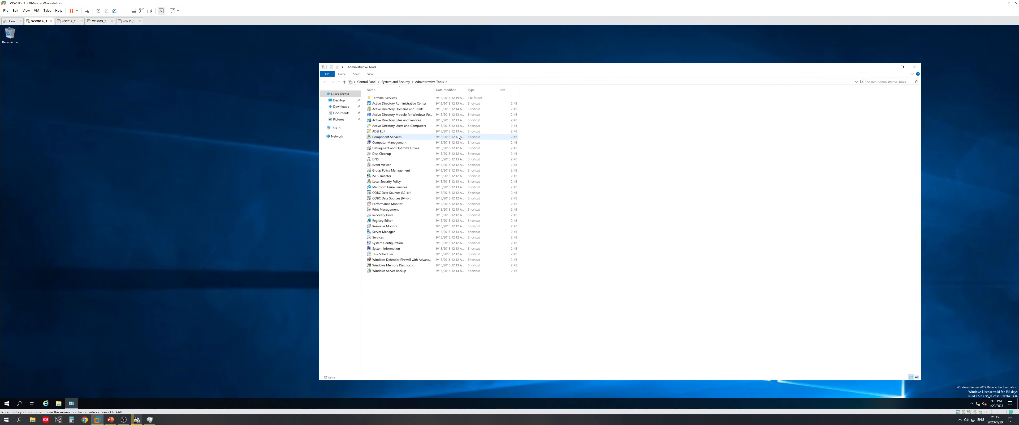
pyautogui.rightClick(193, 183)
pyautogui.click(220, 227)
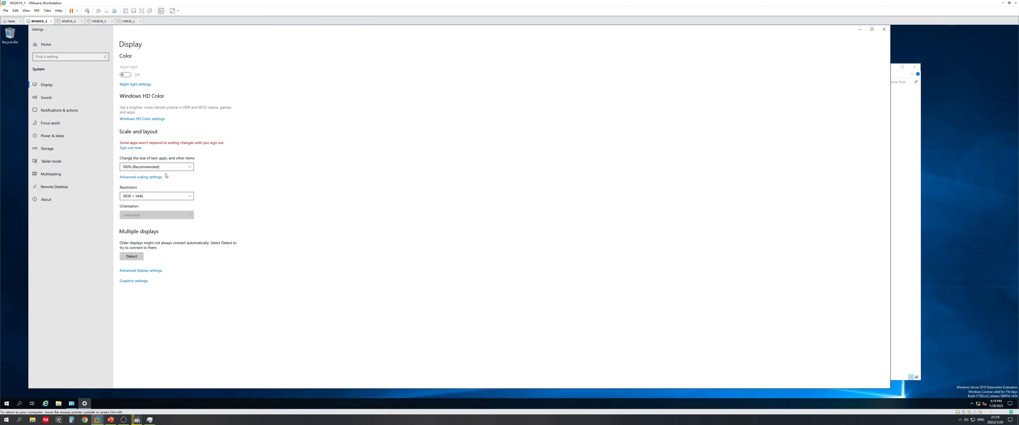
pyautogui.click(166, 167)
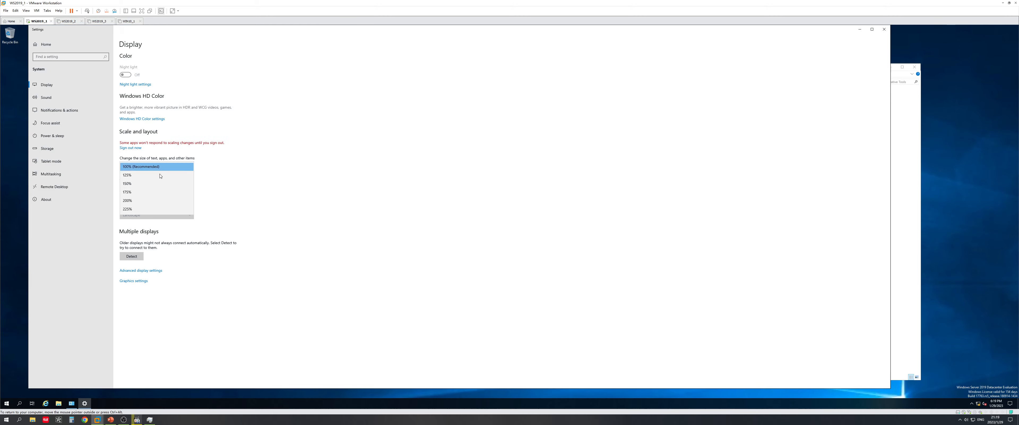
pyautogui.click(149, 201)
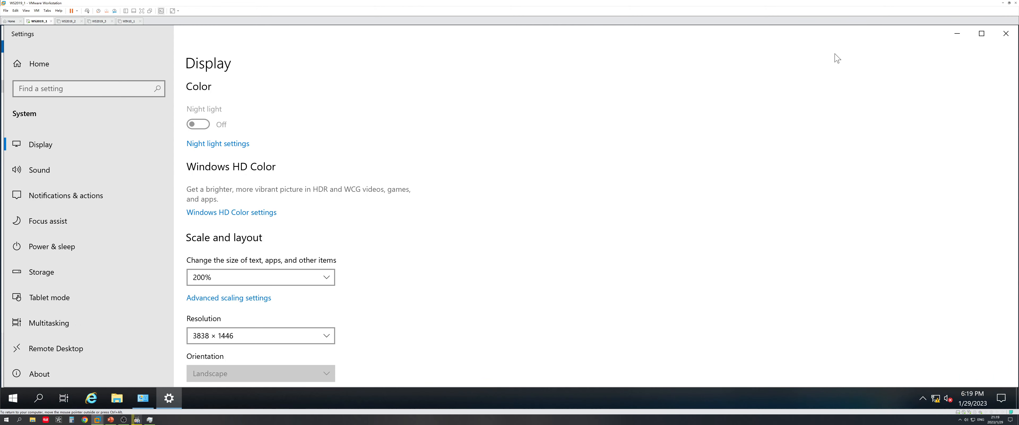
pyautogui.click(1006, 33)
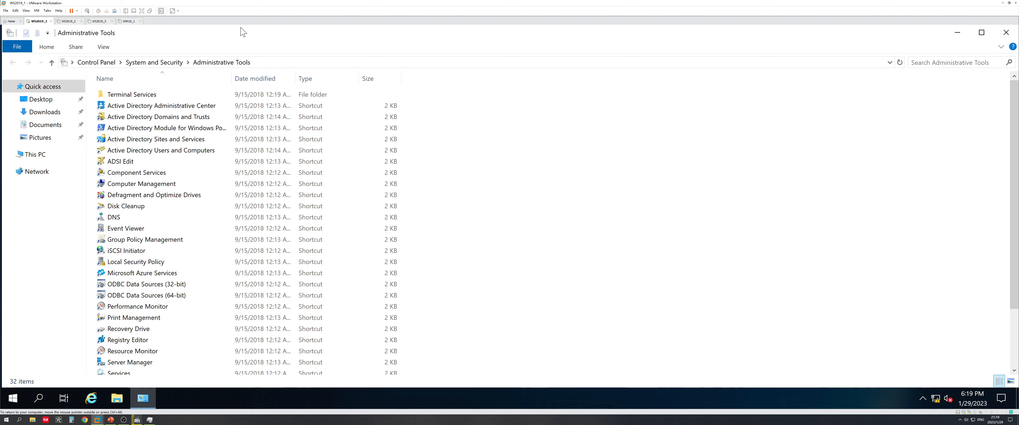
# Resize and centre the Administrative Tools window, then select Active Directory Users and Computers
pyautogui.moveTo(255, 37); pyautogui.dragTo(291, 72)
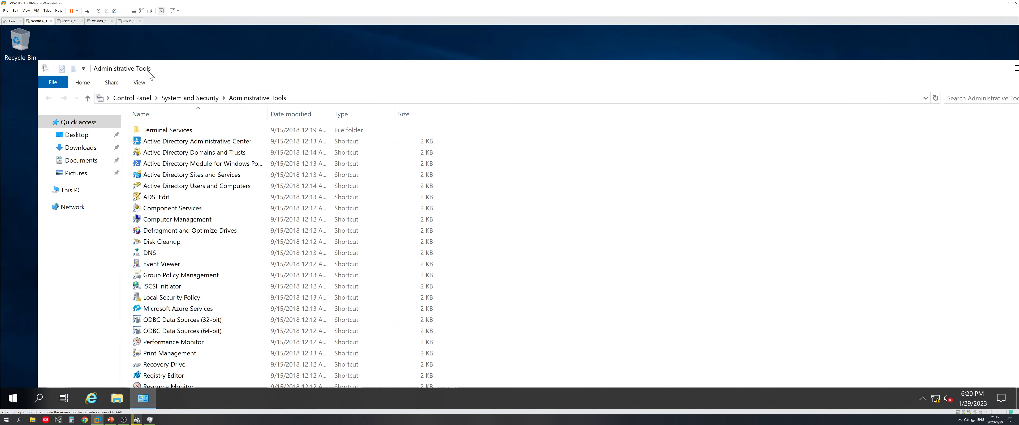
pyautogui.moveTo(36, 58); pyautogui.dragTo(353, 134)
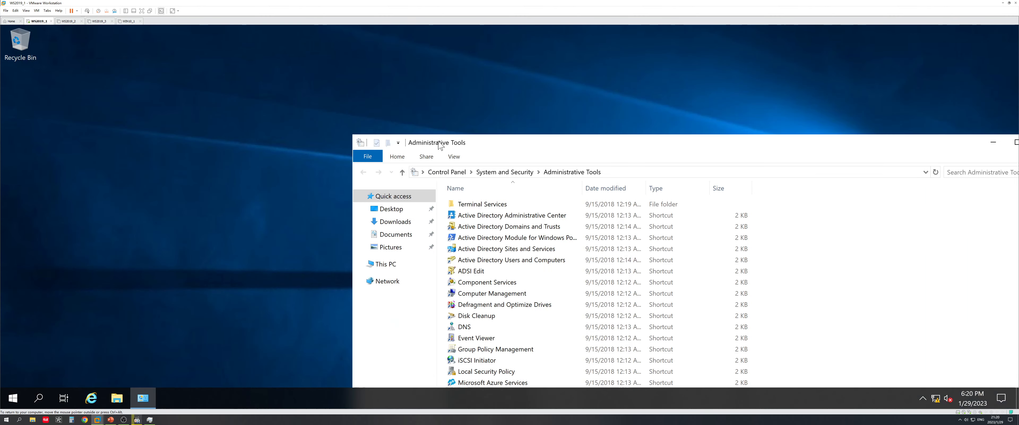
pyautogui.moveTo(503, 138); pyautogui.dragTo(373, 71)
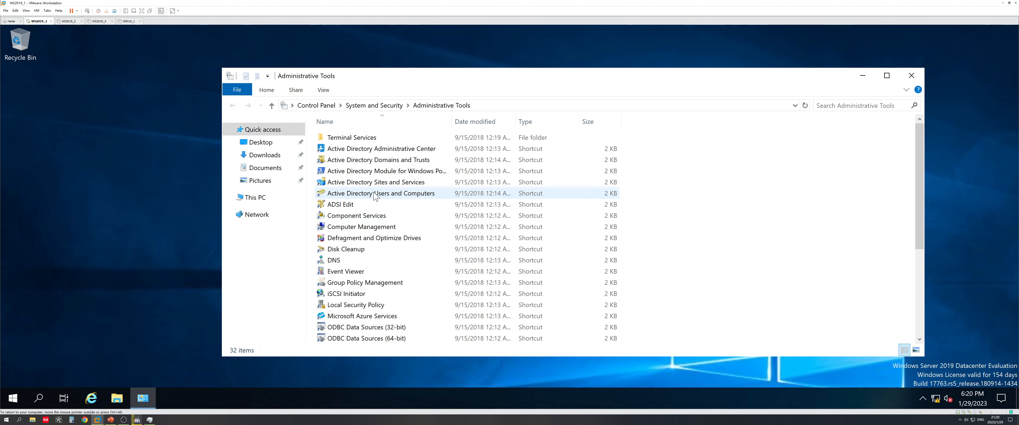
pyautogui.click(384, 194)
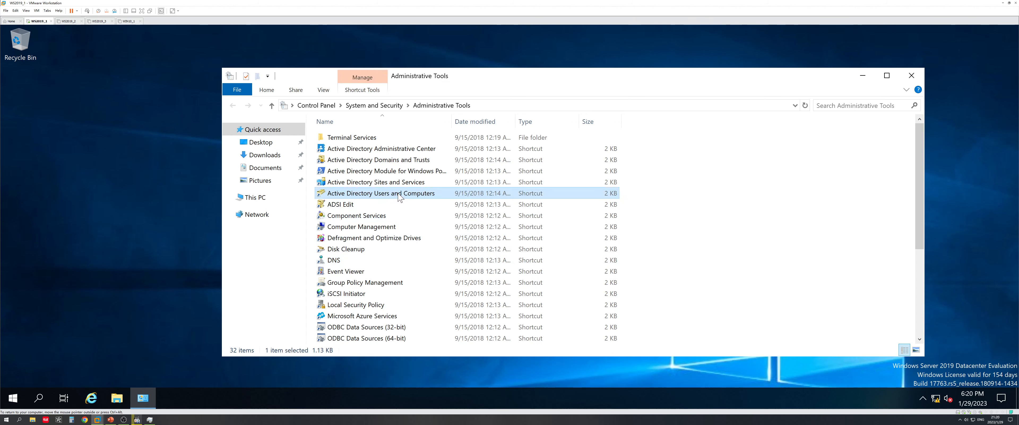
# Show WS2019-1 under linchen.com Domain Controllers in ADUC, then bring up the Topology slide
pyautogui.doubleClick(406, 194)
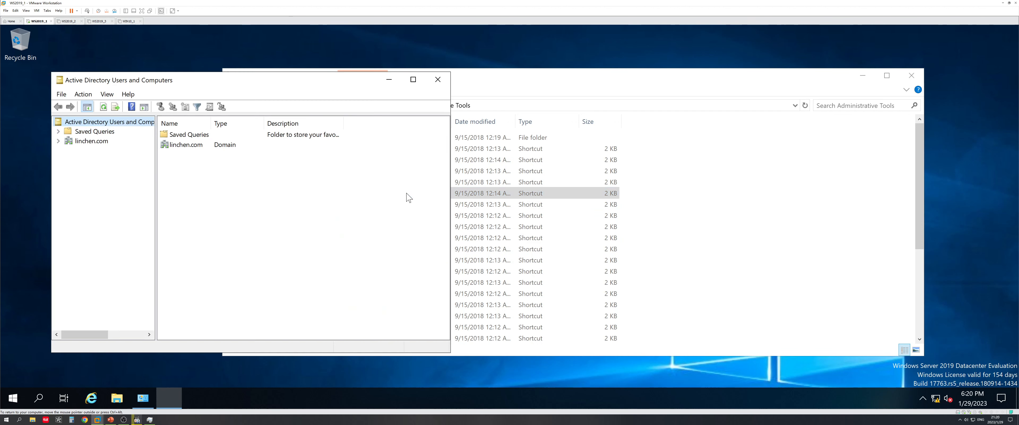
pyautogui.click(59, 142)
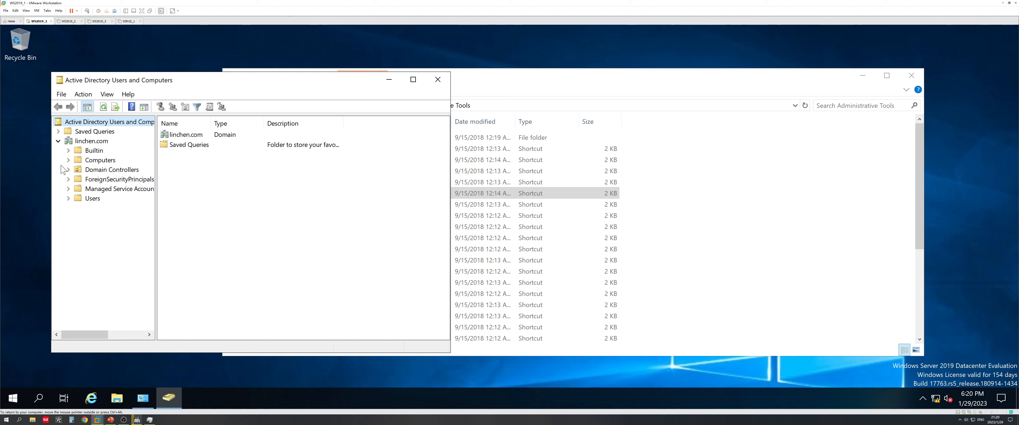
pyautogui.click(78, 170)
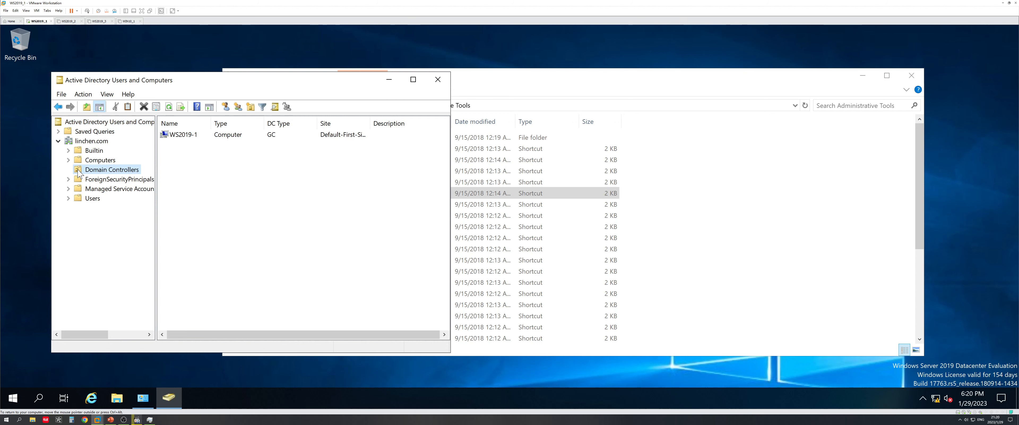
pyautogui.click(187, 136)
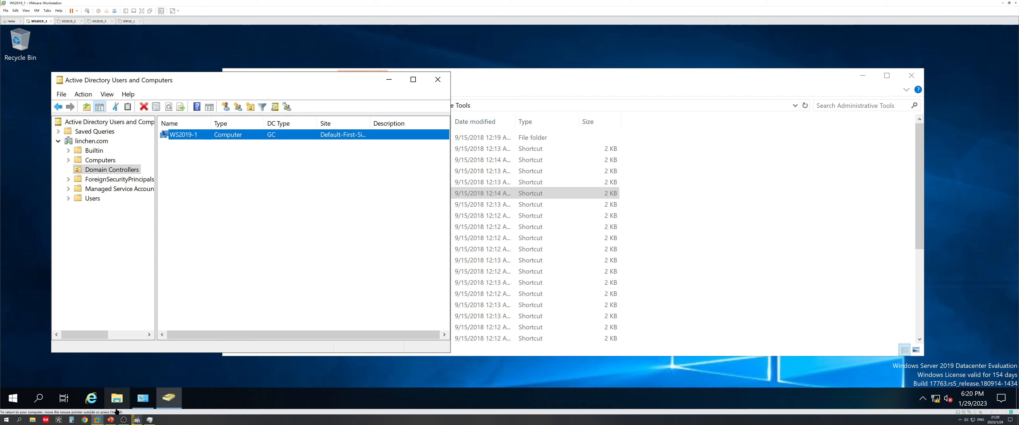
pyautogui.click(110, 419)
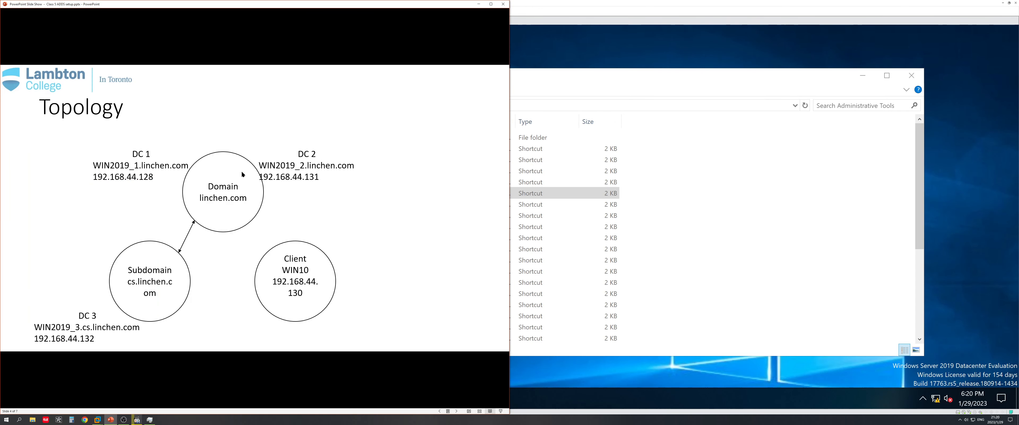
# Minimize the PowerPoint slide show to return to the WS2019_1 console
pyautogui.click(478, 4)
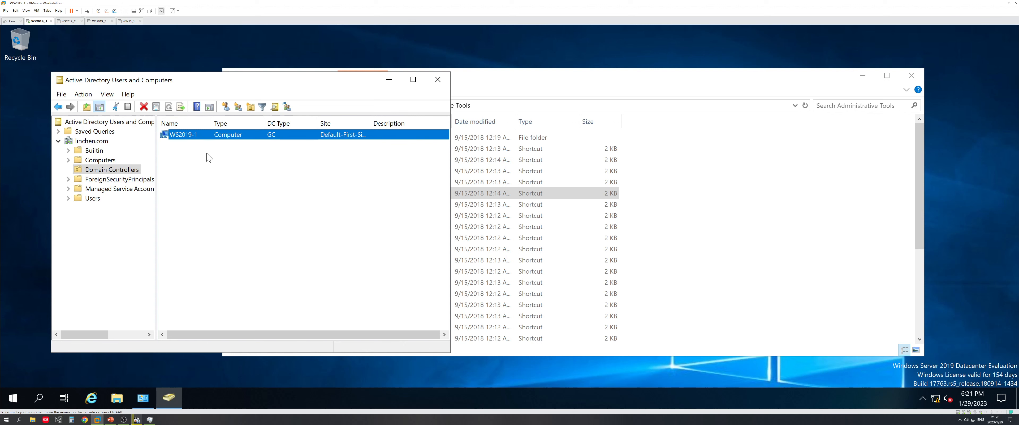
# Minimize ADUC and browse DNS Manager to WS2019-1 > Forward Lookup Zones > linchen.com > _tcp
pyautogui.click(389, 80)
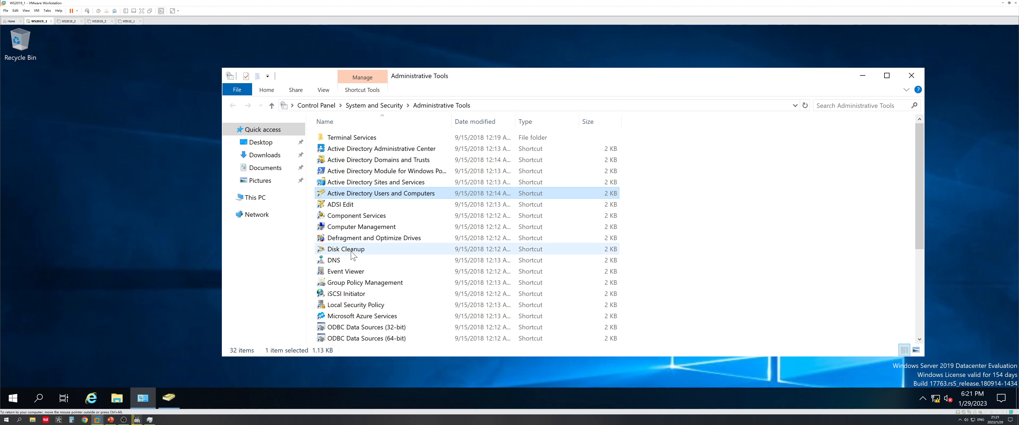
pyautogui.doubleClick(340, 261)
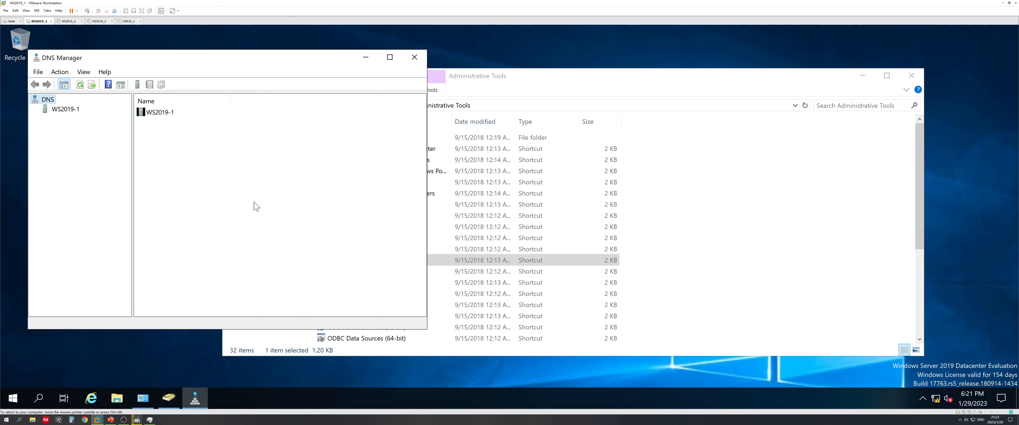
pyautogui.click(56, 110)
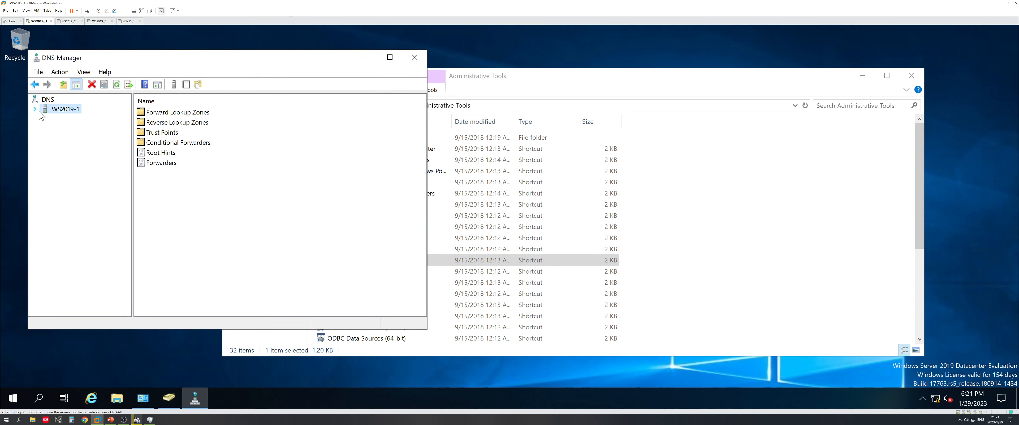
pyautogui.click(36, 110)
pyautogui.click(46, 119)
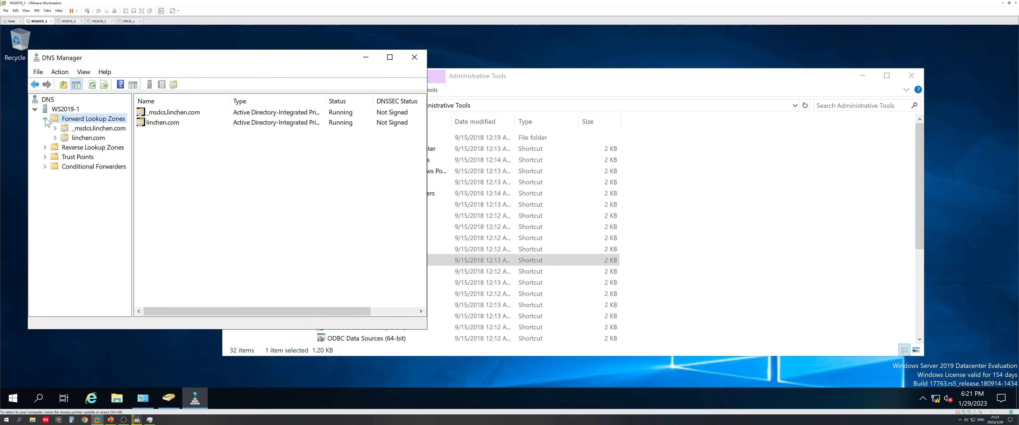
pyautogui.doubleClick(88, 137)
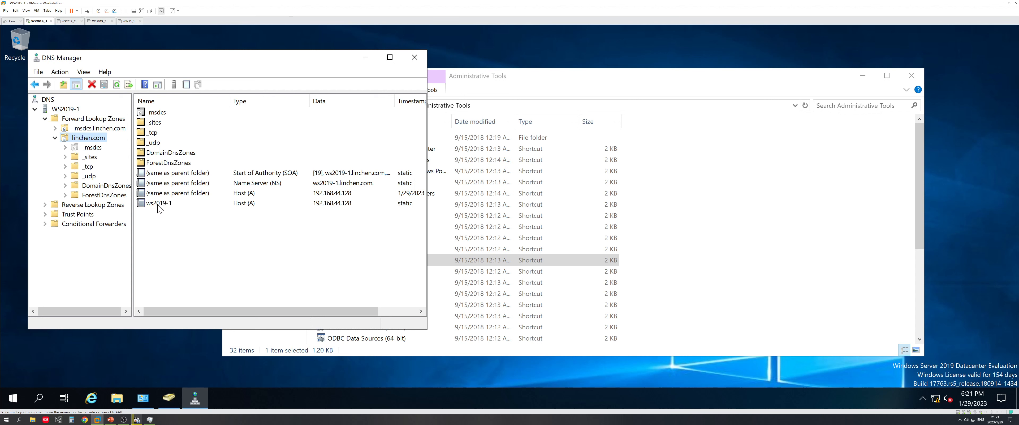
pyautogui.click(87, 167)
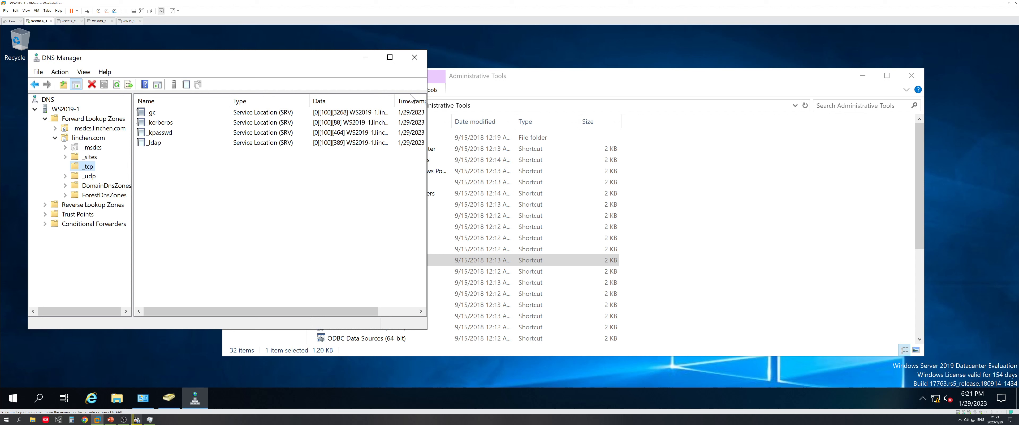
# Widen the window and Data column, highlighting the _gc and _ldap SRV records for WS2019-1.linchen.com
pyautogui.moveTo(427, 105); pyautogui.dragTo(586, 105)
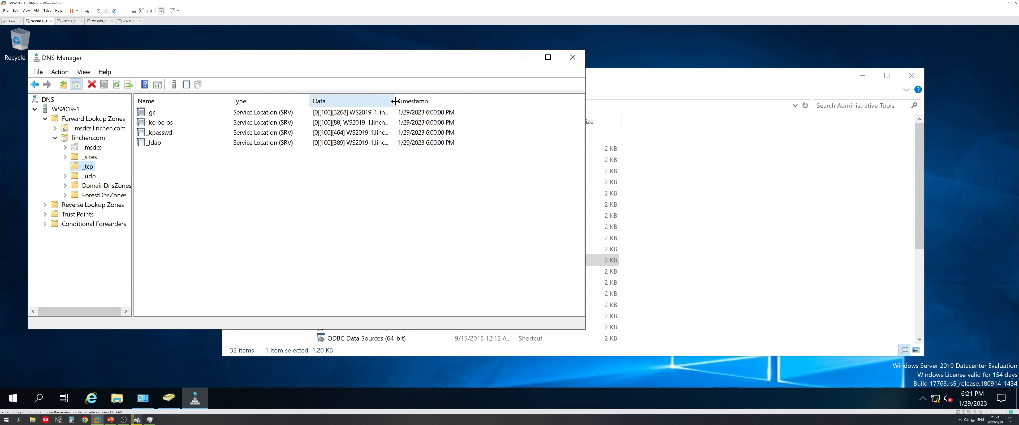
pyautogui.moveTo(395, 101); pyautogui.dragTo(500, 109)
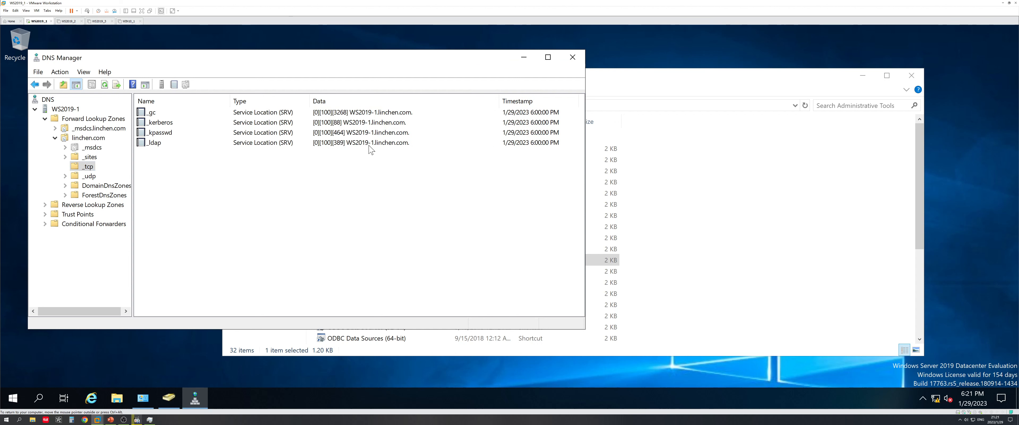
pyautogui.click(368, 115)
pyautogui.click(382, 142)
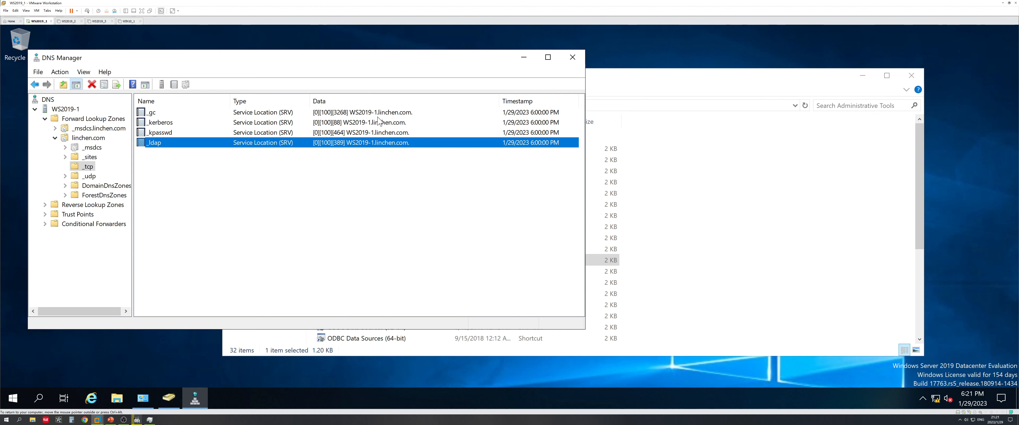
pyautogui.click(376, 116)
pyautogui.click(383, 143)
pyautogui.click(374, 115)
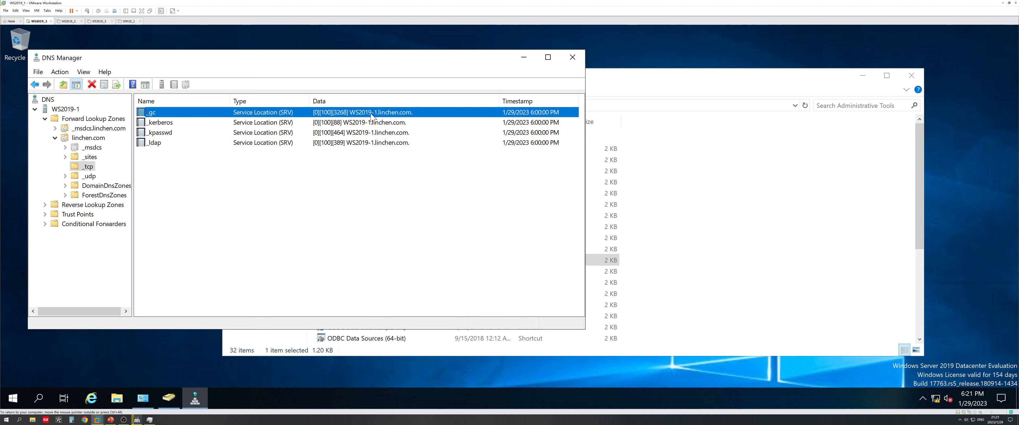
pyautogui.click(386, 144)
pyautogui.click(379, 116)
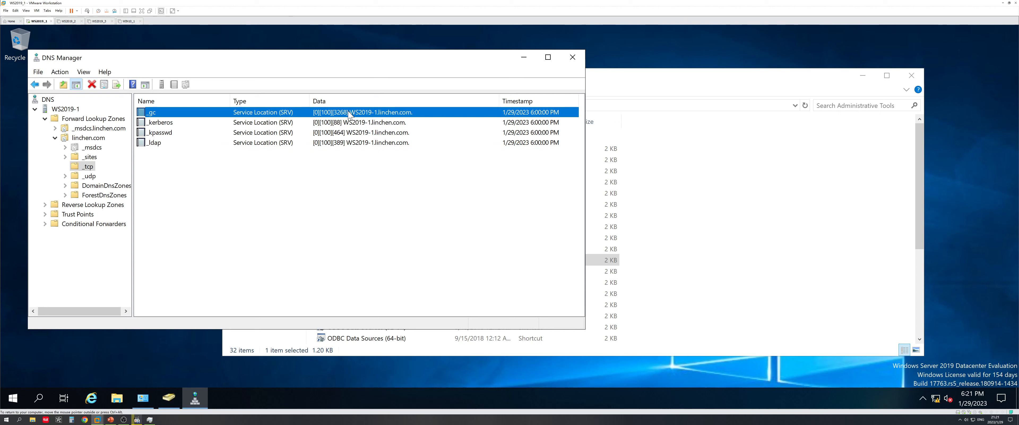
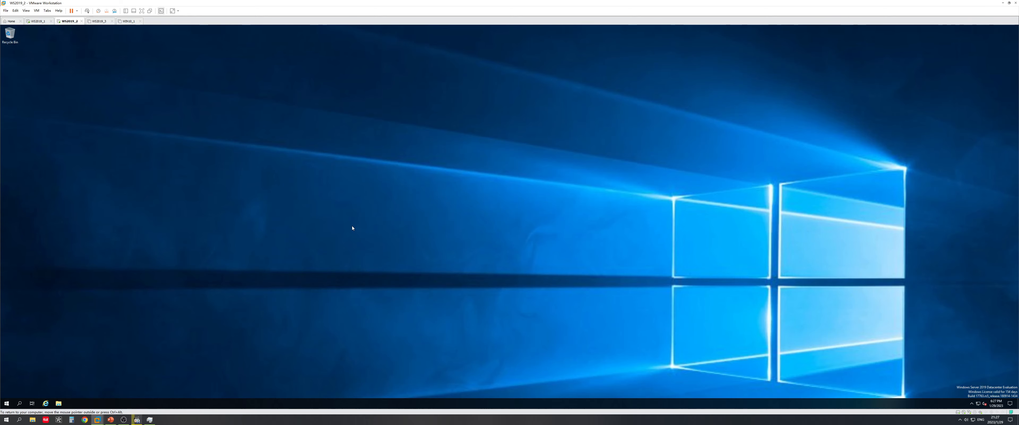
# Set the WS2019-1 guest's display scaling to 200% in Display settings
pyautogui.click(352, 227)
pyautogui.rightClick(356, 187)
pyautogui.click(379, 233)
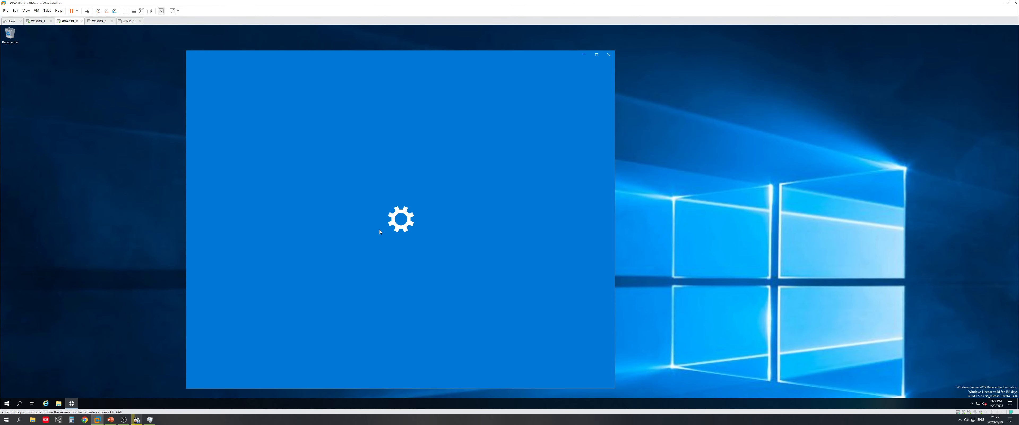
pyautogui.click(325, 177)
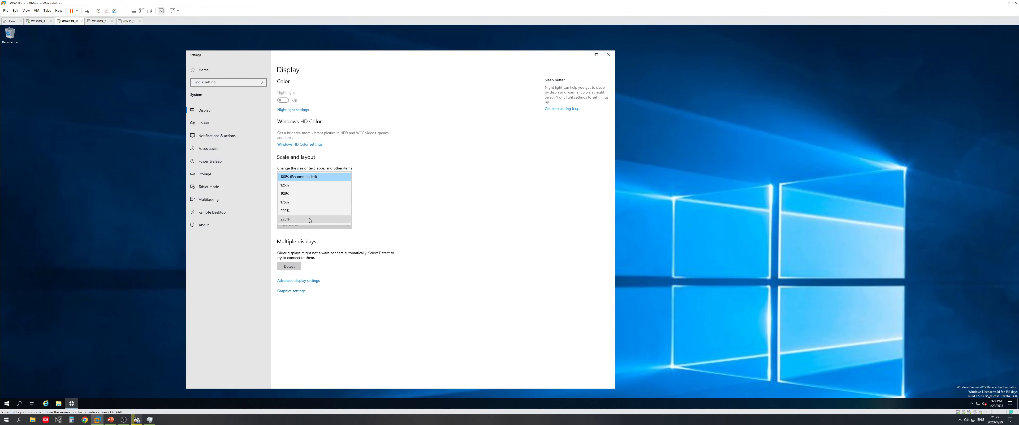
pyautogui.click(309, 218)
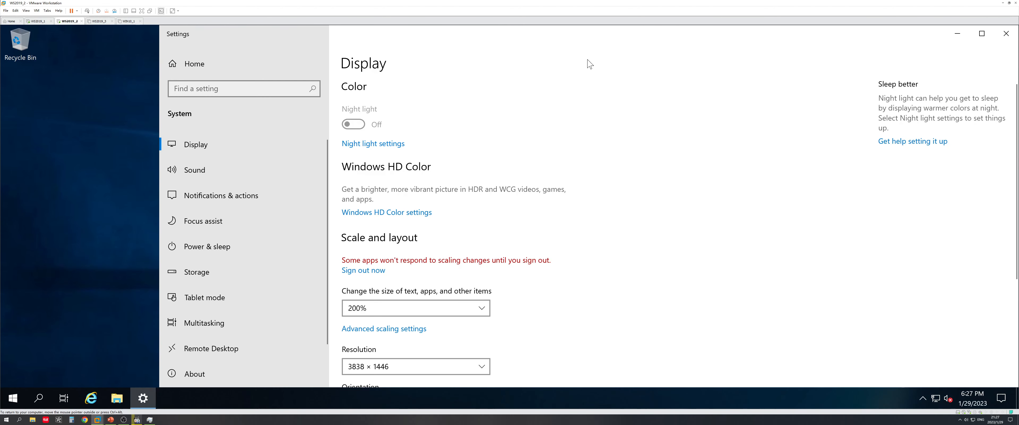
pyautogui.click(1006, 33)
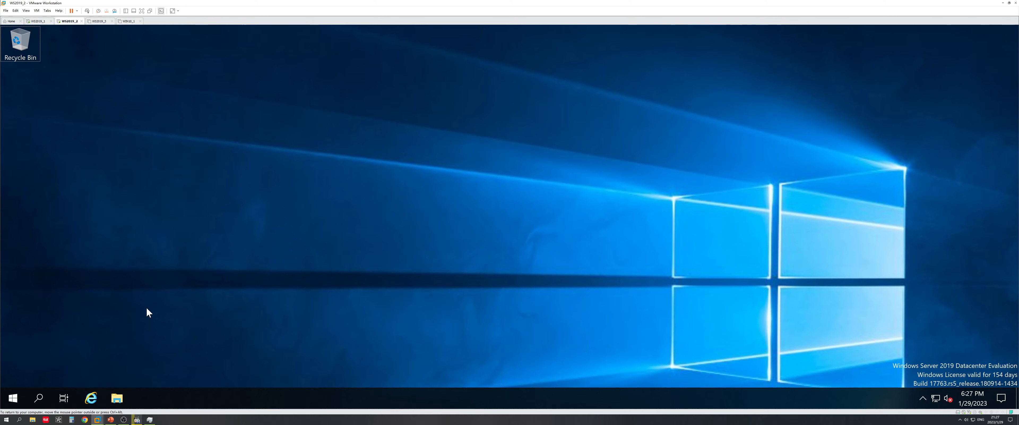
# Run hostname in an administrator command prompt to confirm the name WS2019-1
pyautogui.press('super+r')
pyautogui.press('Return')
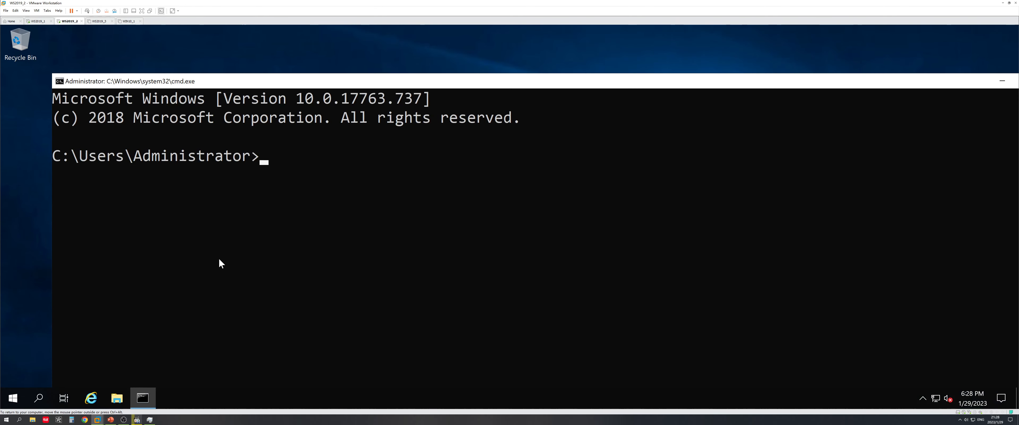
pyautogui.write('hostname')
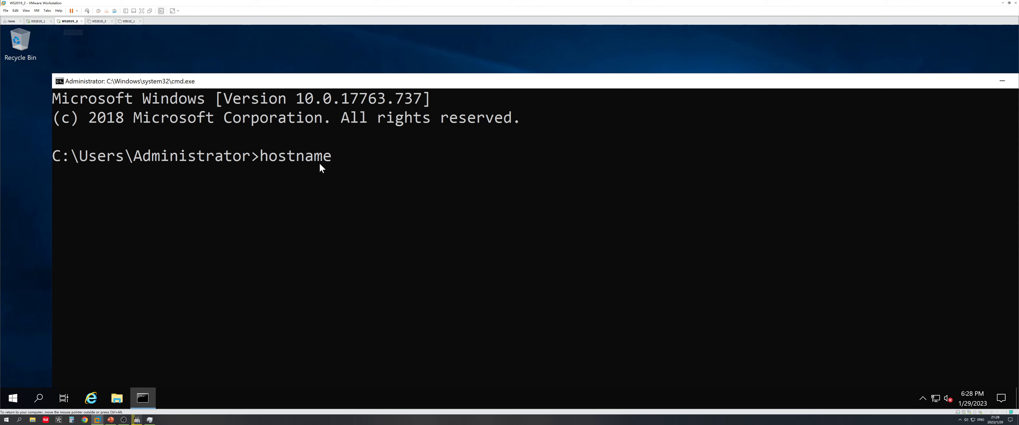
pyautogui.click(334, 160)
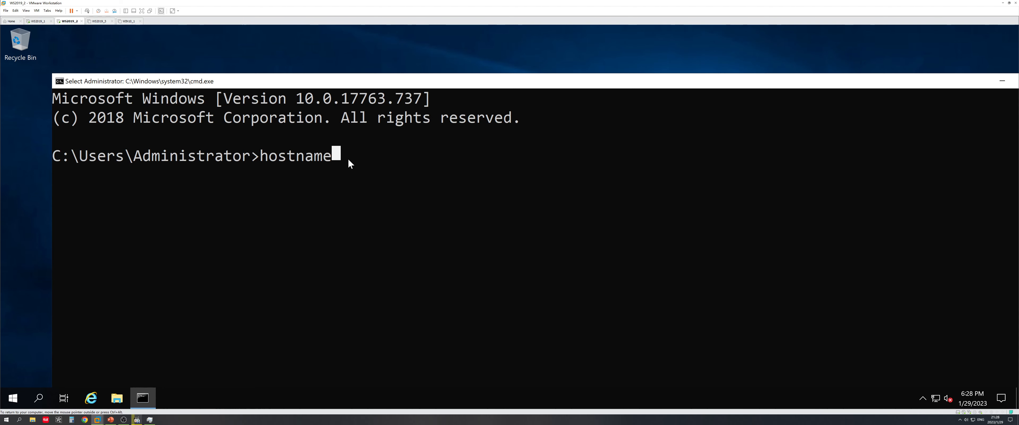
pyautogui.press('Escape')
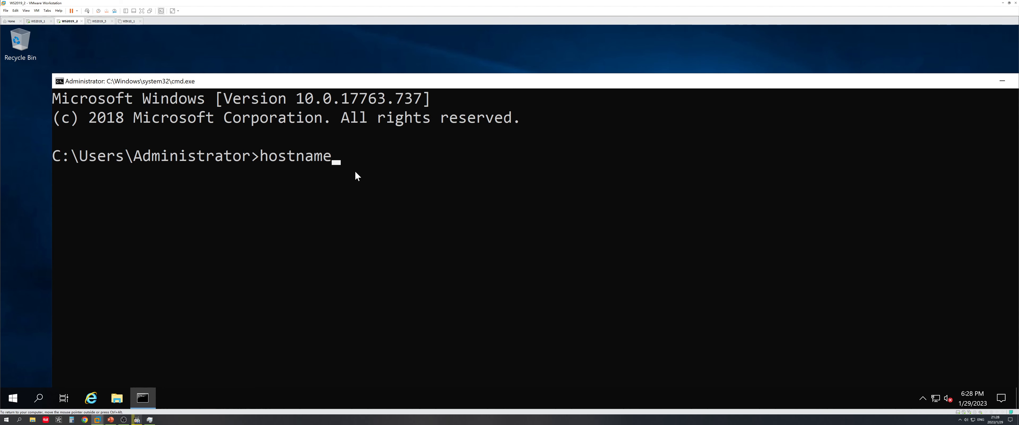
pyautogui.press('Return')
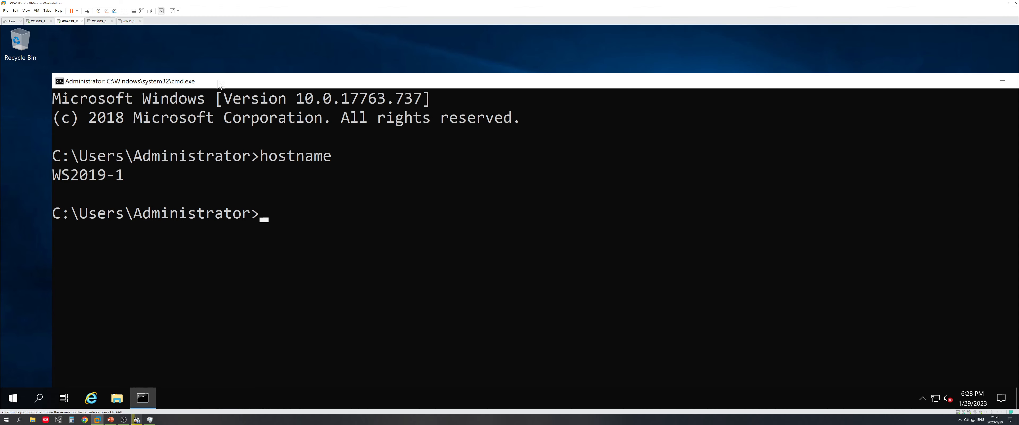
pyautogui.moveTo(275, 82); pyautogui.dragTo(252, 71)
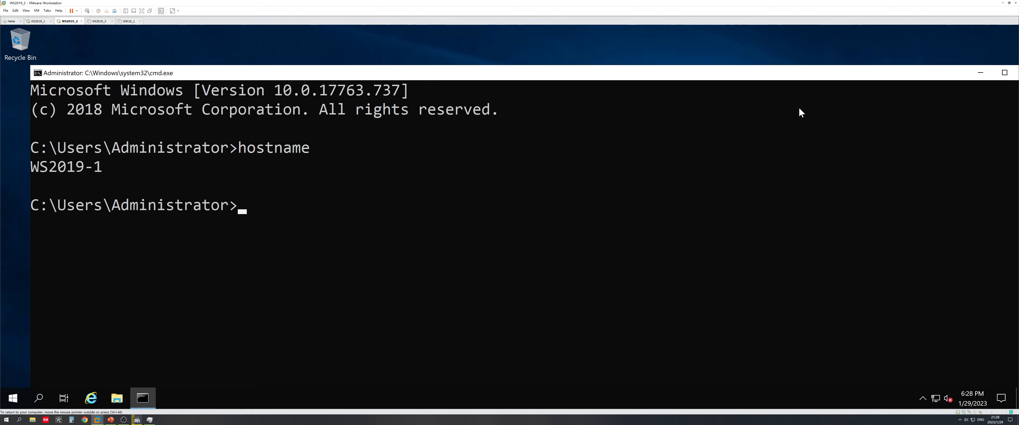
pyautogui.moveTo(929, 71); pyautogui.dragTo(757, 80)
# On WS2019-2, run hostname and ipconfig, showing IPv4 address 192.168.44.131
pyautogui.click(859, 83)
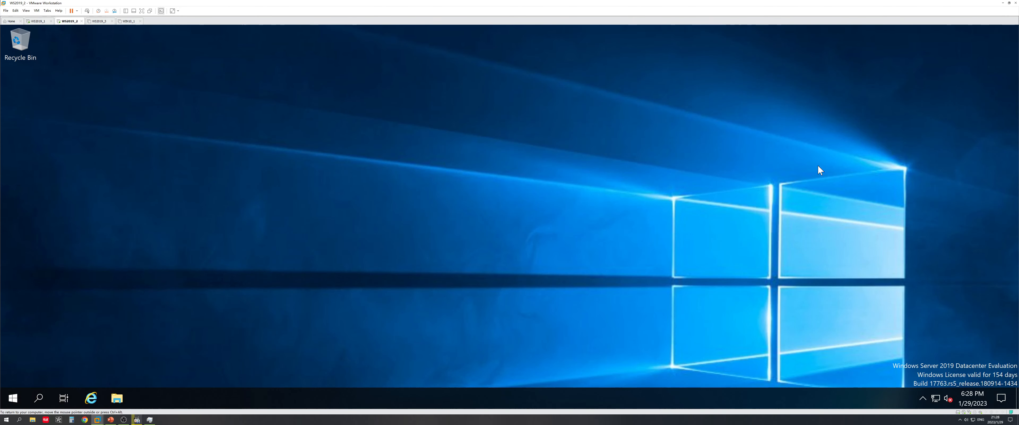
pyautogui.rightClick(12, 404)
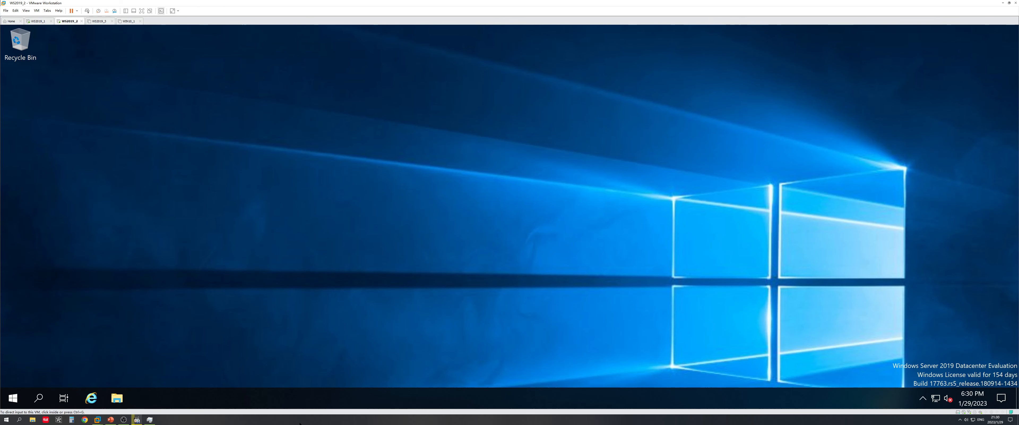
pyautogui.click(224, 279)
pyautogui.press('super+r')
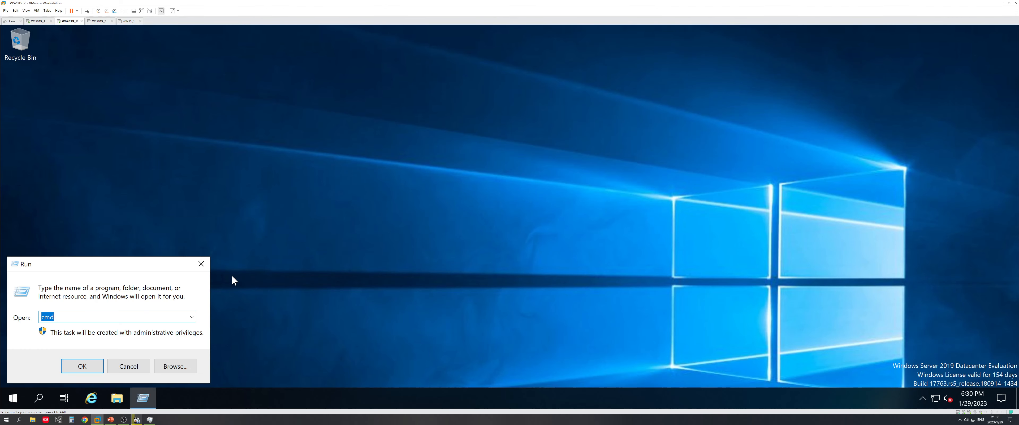
pyautogui.press('Return')
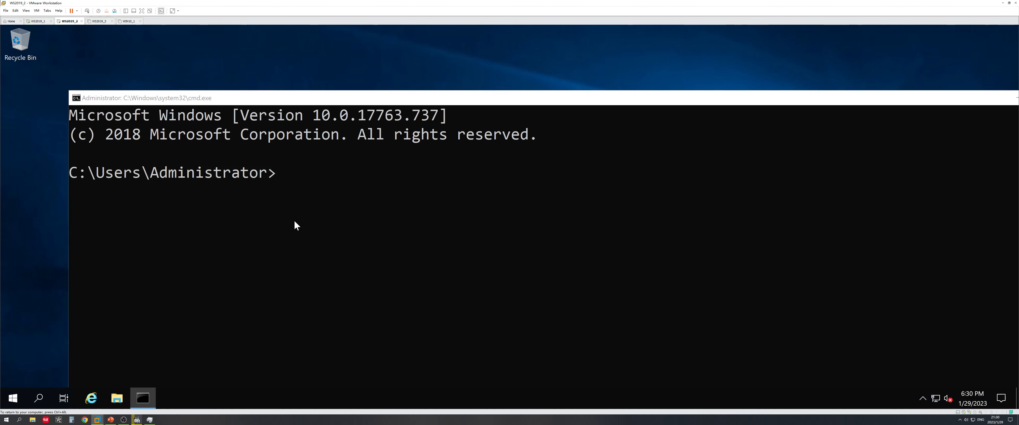
pyautogui.write('hostname')
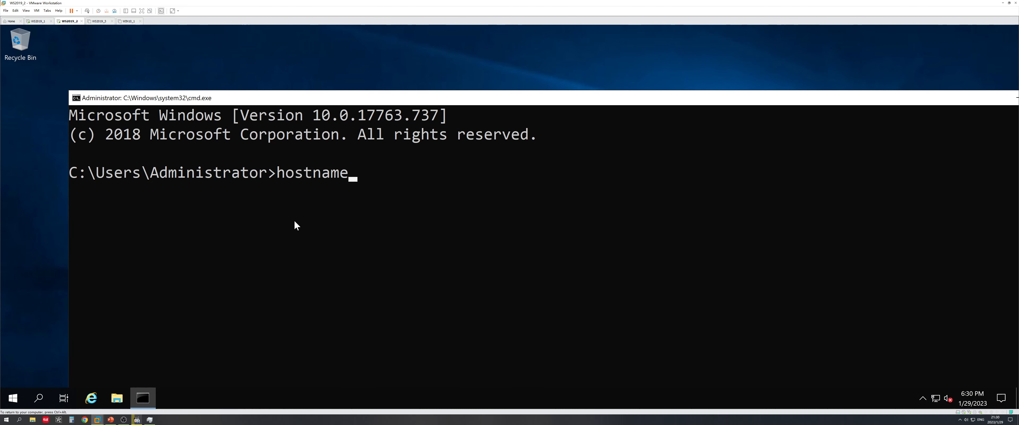
pyautogui.press('Return')
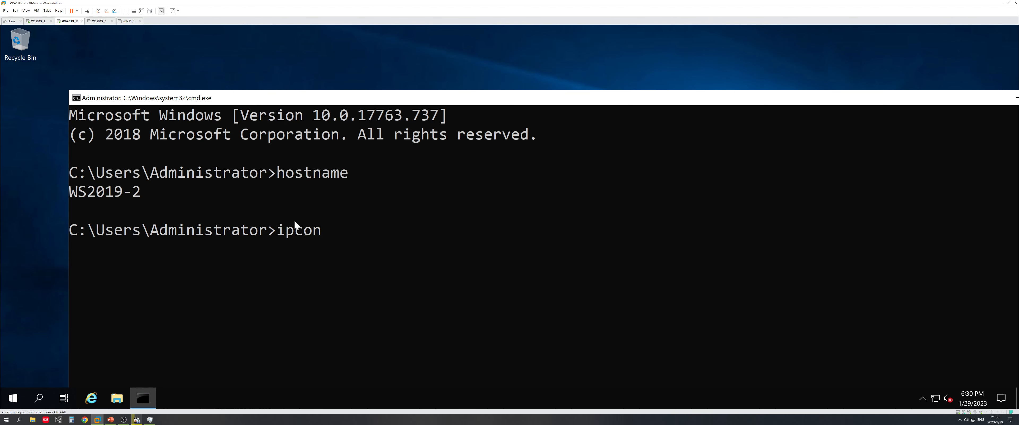
pyautogui.write('ipconfig')
pyautogui.press('Return')
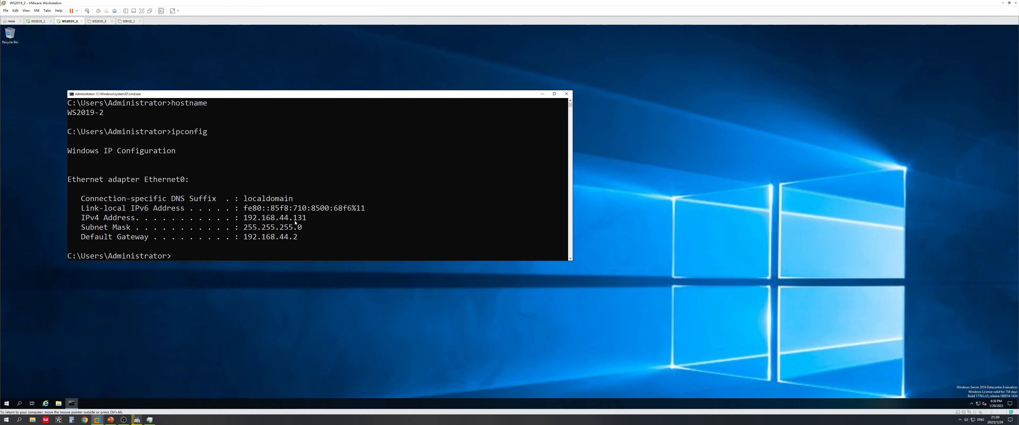
# Set the WS2019-2 guest's display scaling to 200% in Display settings
pyautogui.rightClick(261, 332)
pyautogui.click(288, 379)
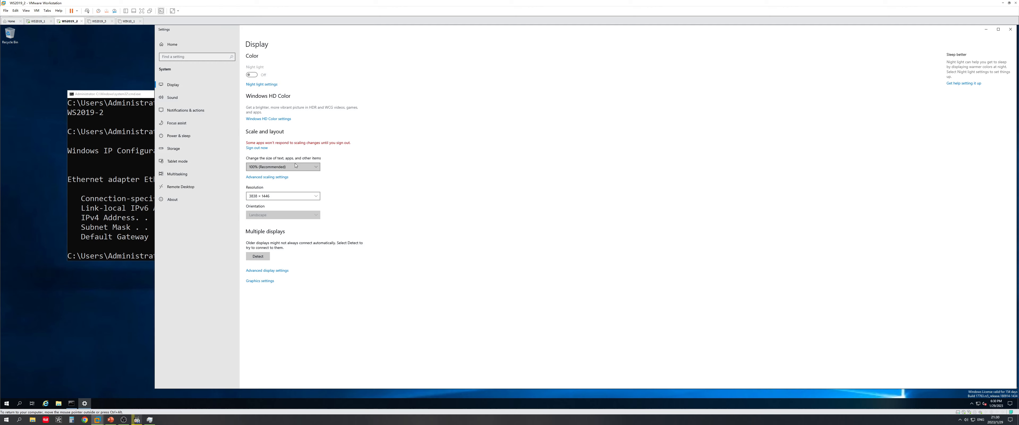
pyautogui.click(284, 167)
pyautogui.click(284, 202)
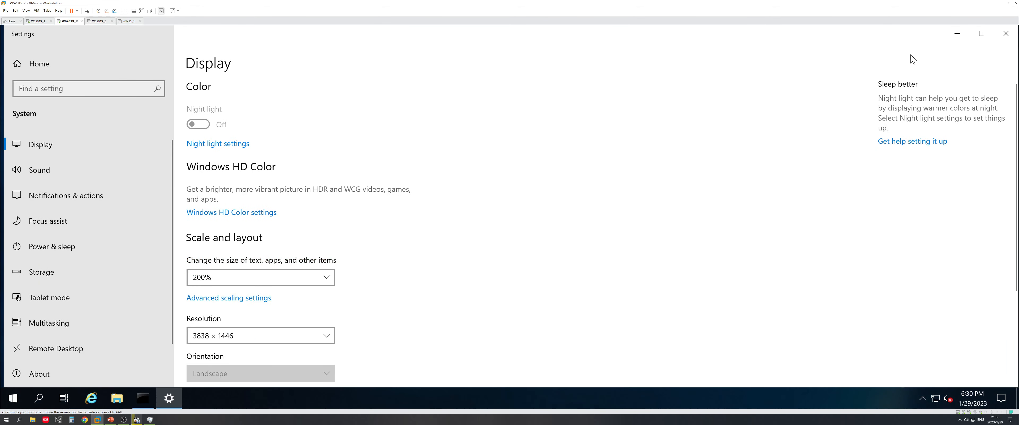
pyautogui.click(1001, 37)
# Highlight the 192.168.44.131 address, snap the command prompt left, then close it
pyautogui.click(436, 320)
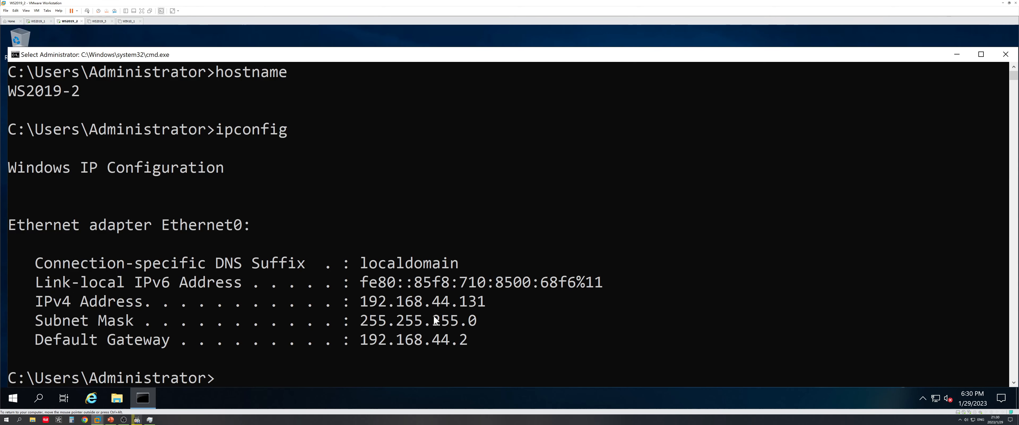
pyautogui.doubleClick(434, 303)
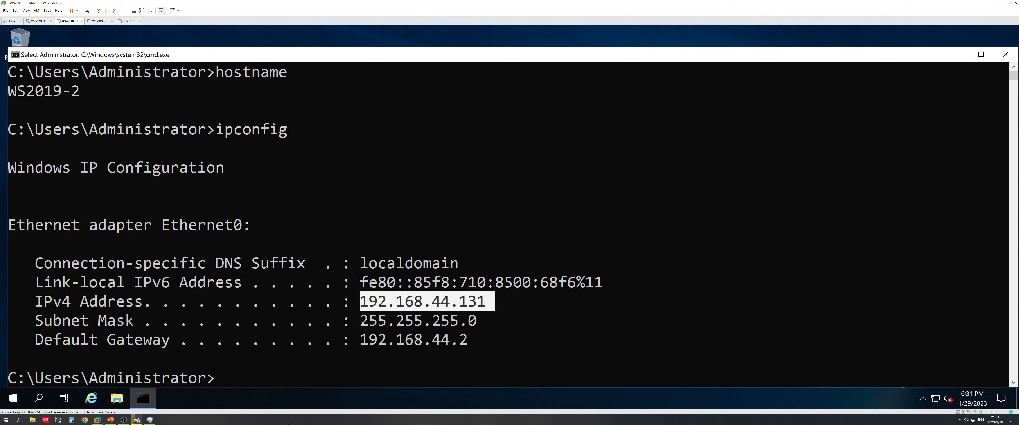
pyautogui.click(445, 303)
pyautogui.click(431, 302)
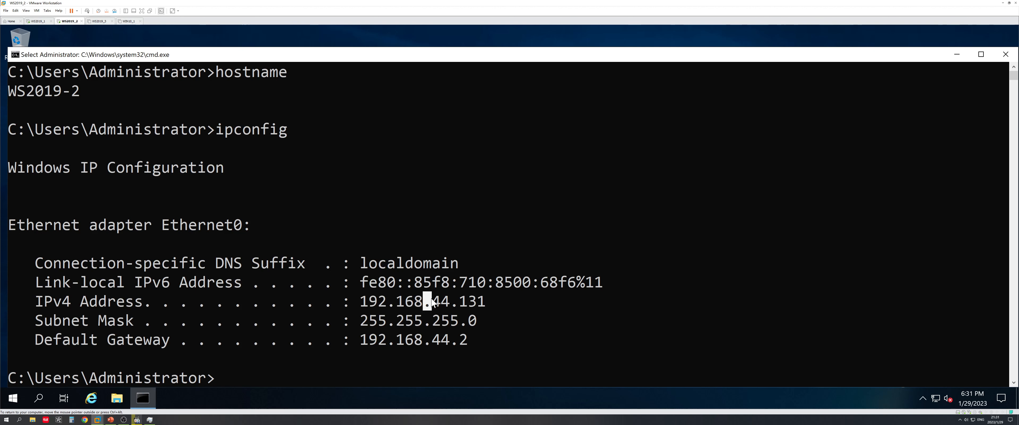
pyautogui.moveTo(719, 56); pyautogui.dragTo(2, 156)
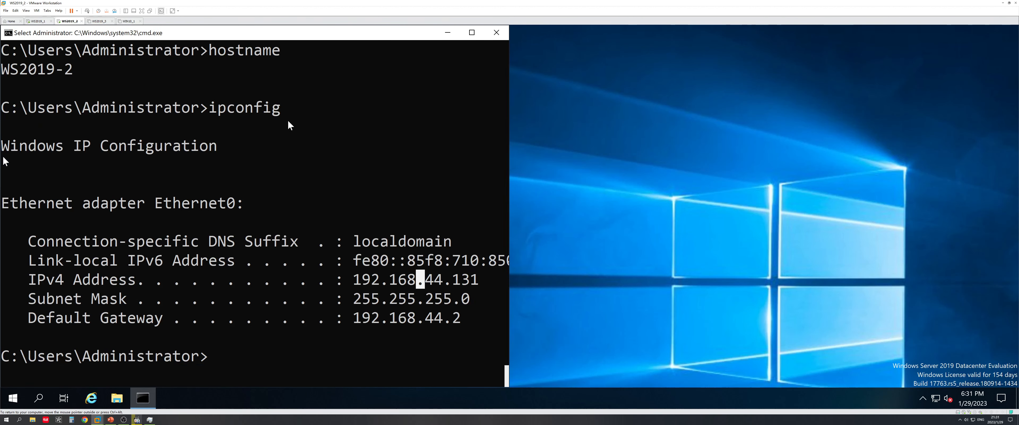
pyautogui.click(606, 176)
pyautogui.click(333, 229)
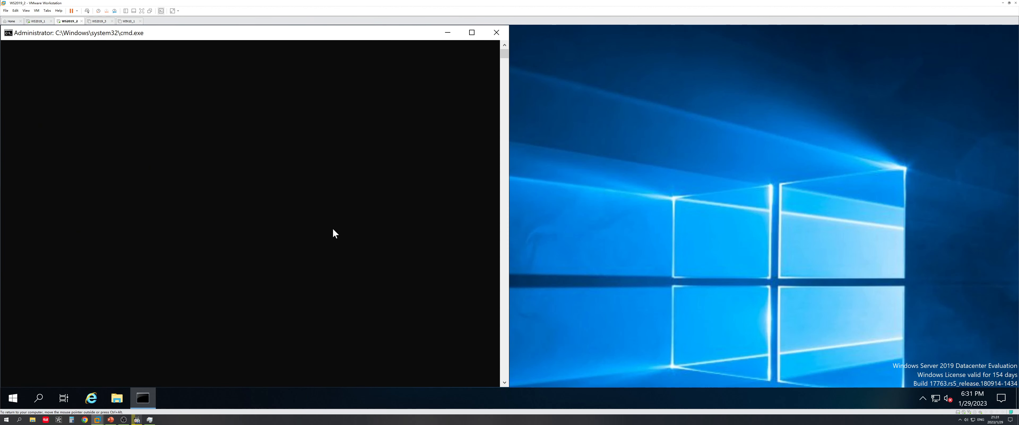
pyautogui.click(365, 314)
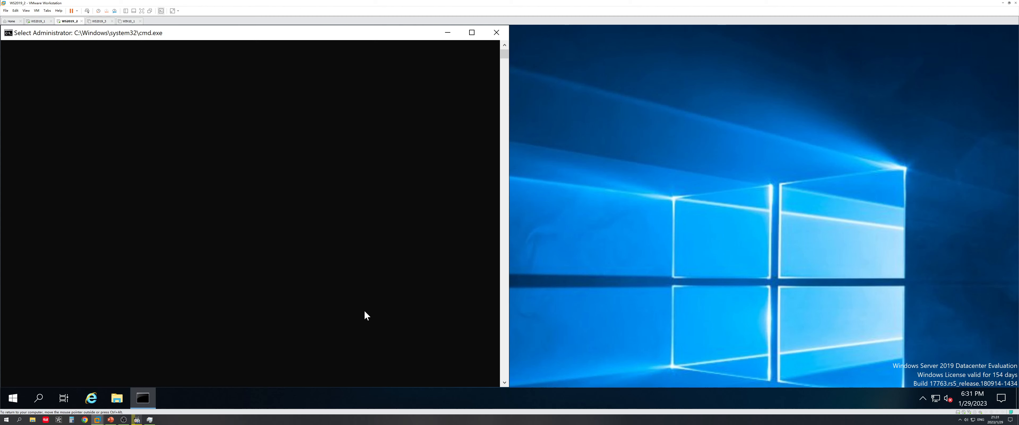
pyautogui.press('Return')
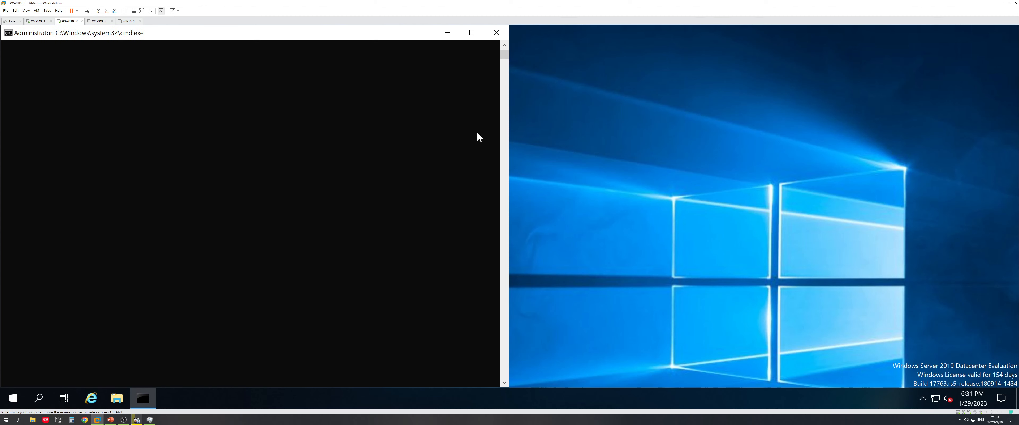
pyautogui.moveTo(504, 55); pyautogui.dragTo(518, 39)
pyautogui.click(497, 32)
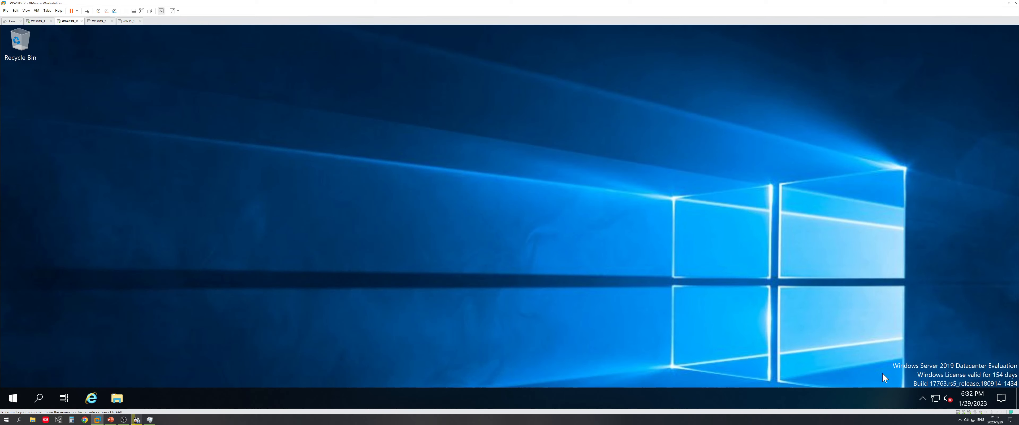
# Open Ethernet0's IPv4 properties from the Network Connections adapter list
pyautogui.rightClick(936, 398)
pyautogui.click(933, 388)
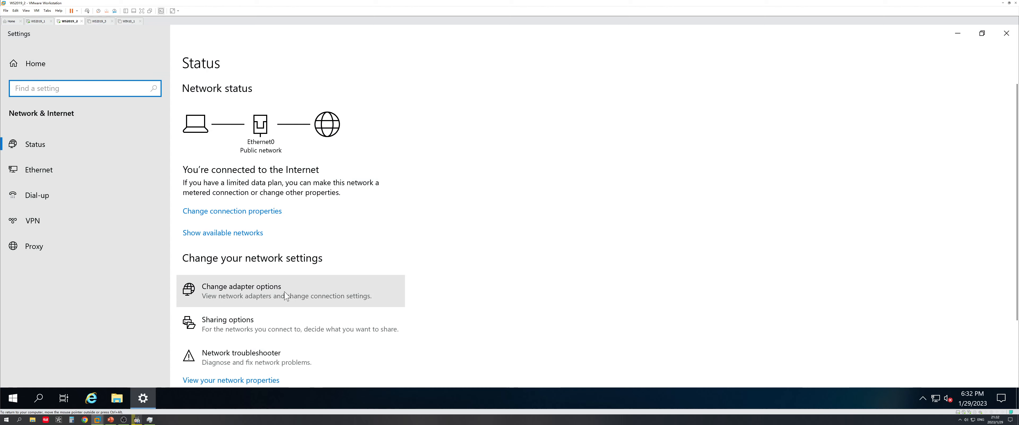
pyautogui.click(284, 292)
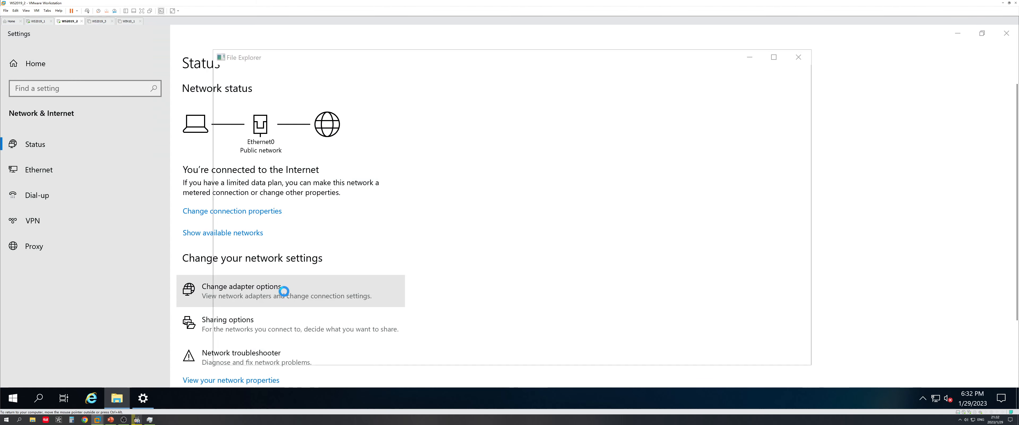
pyautogui.moveTo(437, 62); pyautogui.dragTo(674, 56)
pyautogui.rightClick(612, 105)
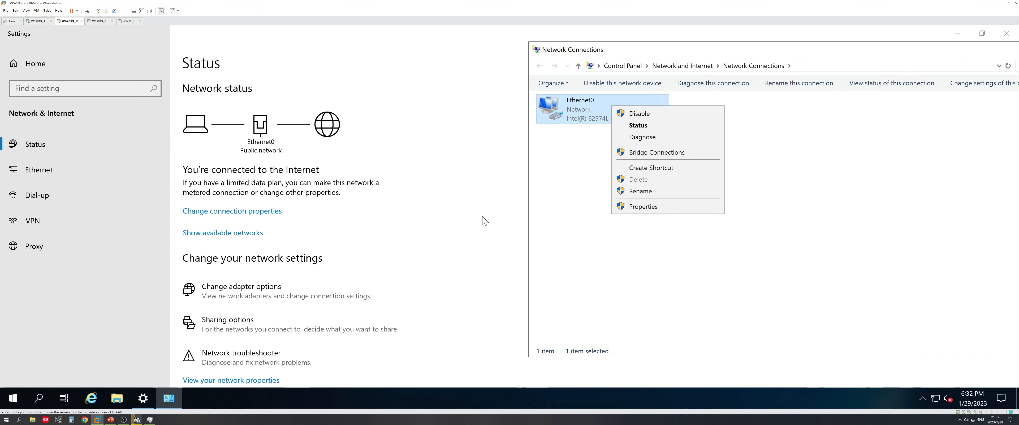
pyautogui.click(649, 206)
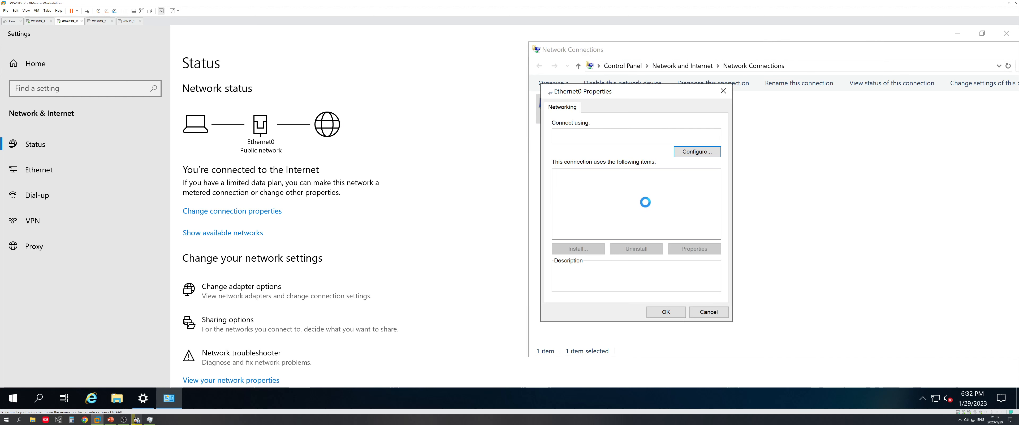
pyautogui.doubleClick(645, 198)
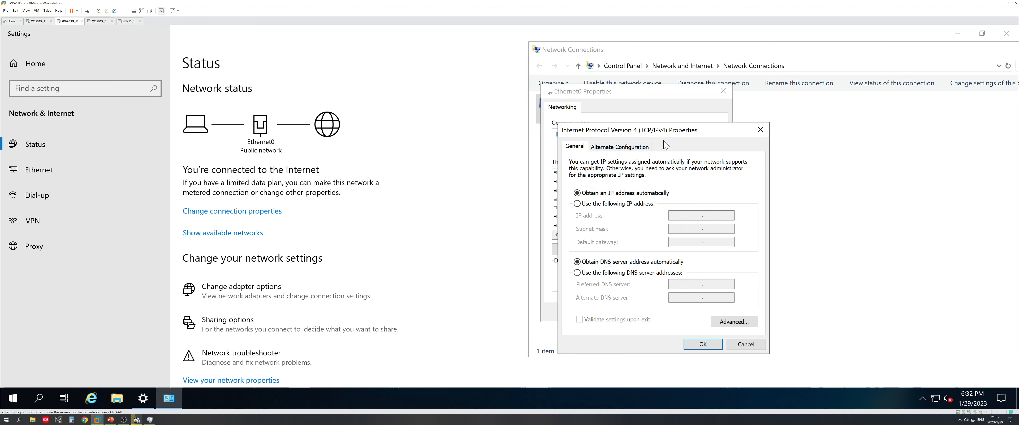
# Run ipconfig /all in an administrator command prompt and minimize the network settings
pyautogui.click(110, 420)
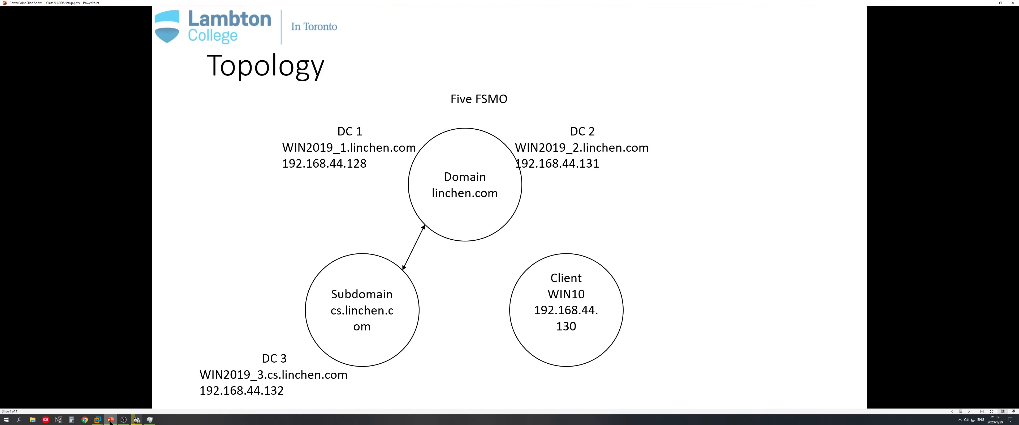
pyautogui.click(110, 419)
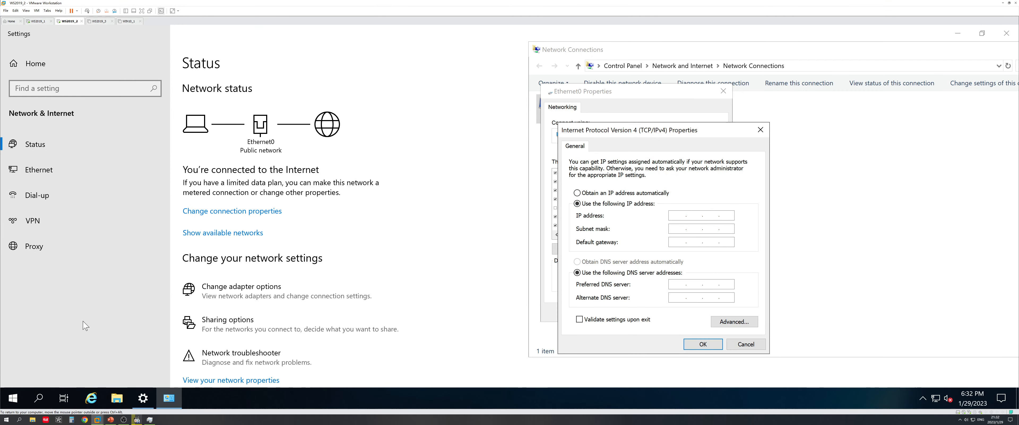
pyautogui.click(104, 318)
pyautogui.press('super+r')
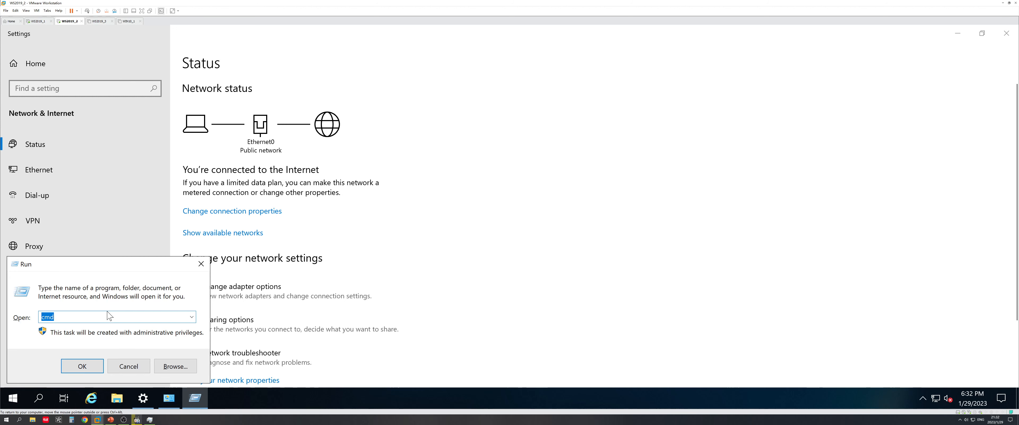
pyautogui.press('Return')
pyautogui.write('ip')
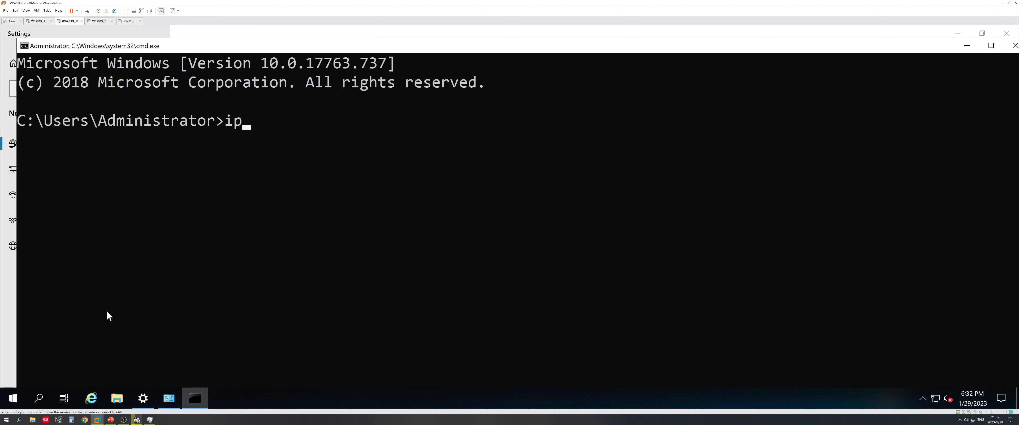
pyautogui.write('config /all')
pyautogui.press('Return')
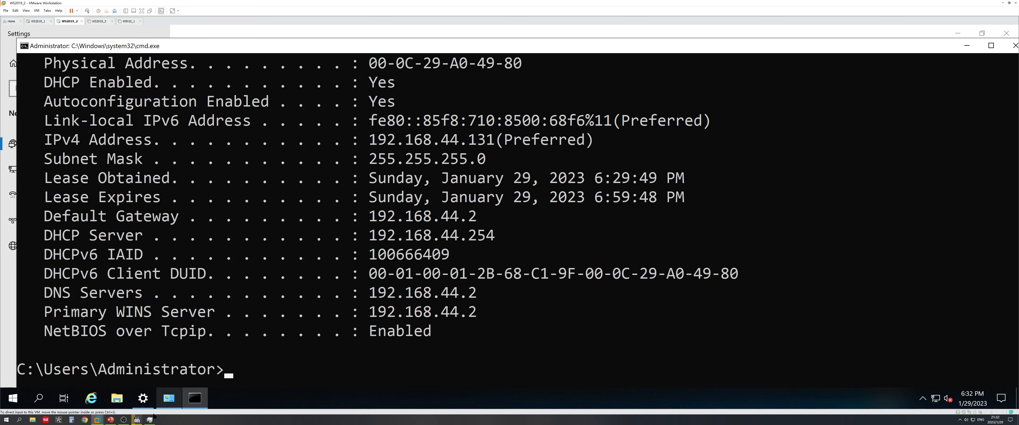
pyautogui.click(150, 402)
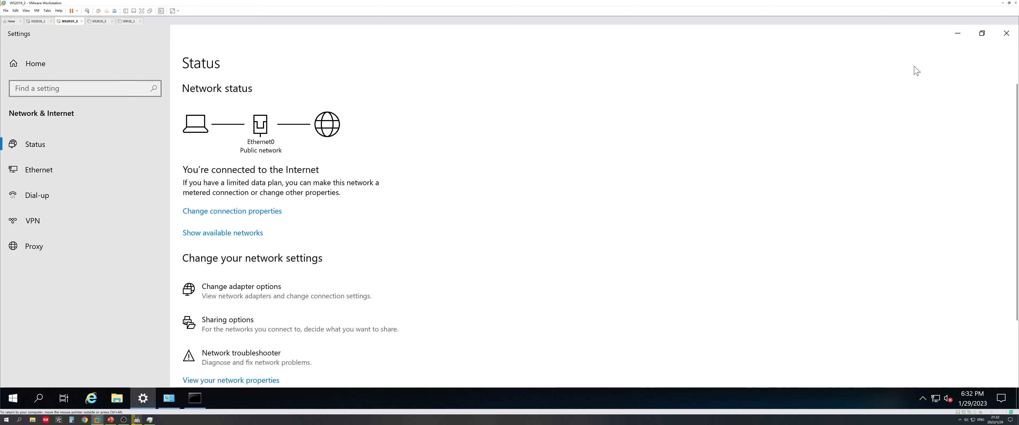
pyautogui.click(958, 33)
# Enter static IP 192.168.44.131, mask 255.255.255.0, gateway 192.168.44.2, then switch to WS2019_1
pyautogui.click(169, 397)
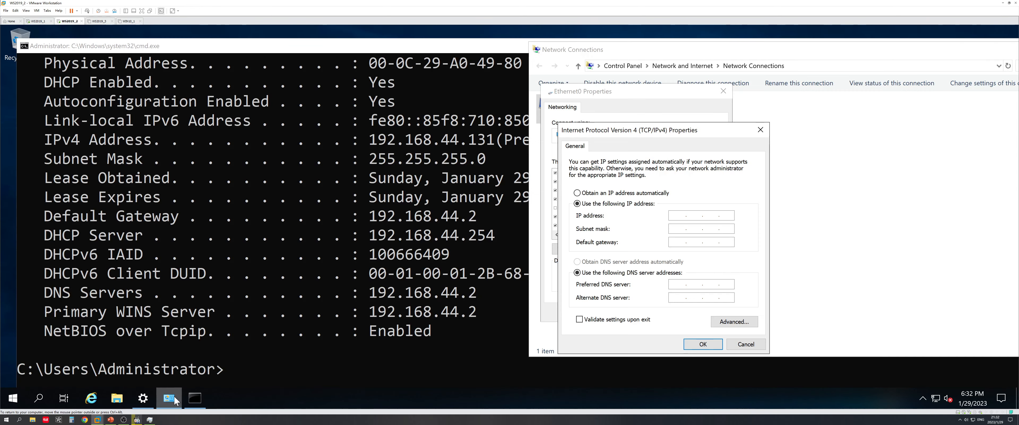
pyautogui.click(677, 214)
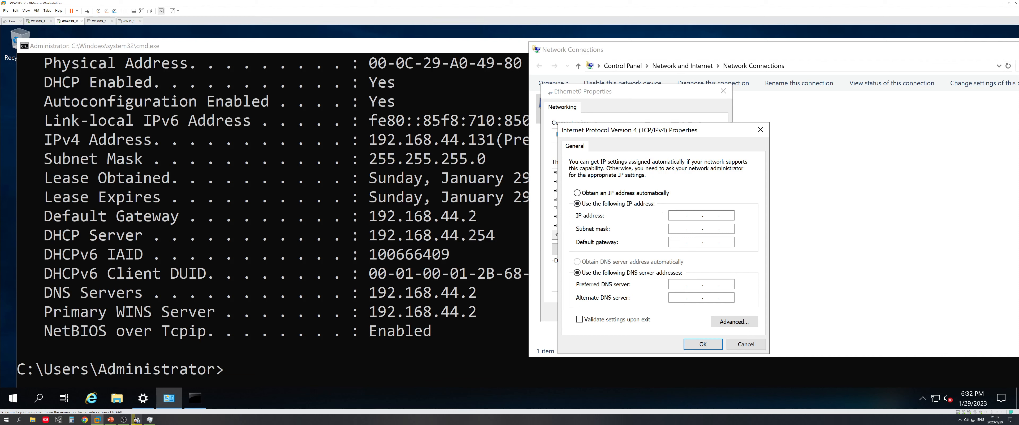
pyautogui.write('192.168.44.131')
pyautogui.click(111, 419)
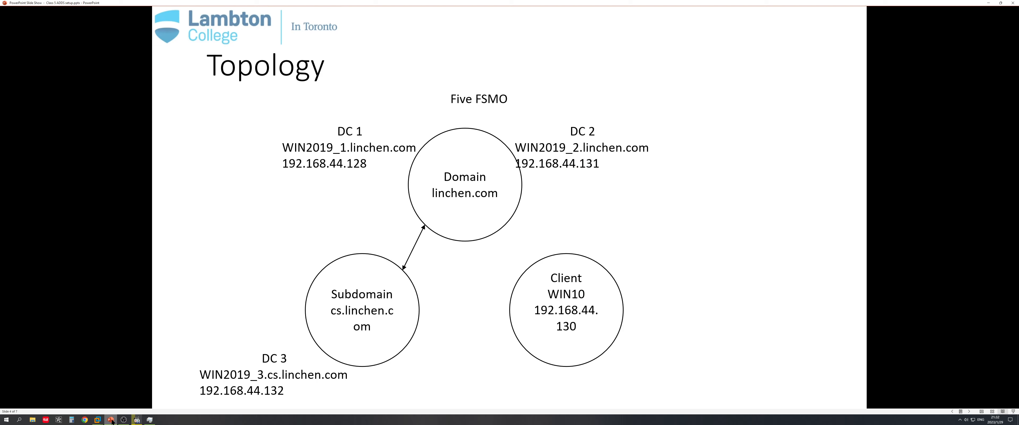
pyautogui.click(111, 419)
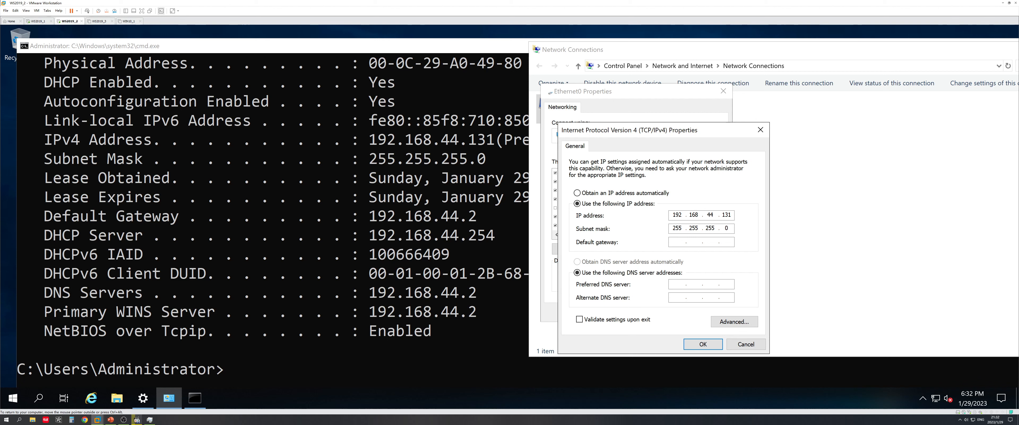
pyautogui.write('182')
pyautogui.press('BackSpace')
pyautogui.press('BackSpace')
pyautogui.write('92.168 . 44 . 2')
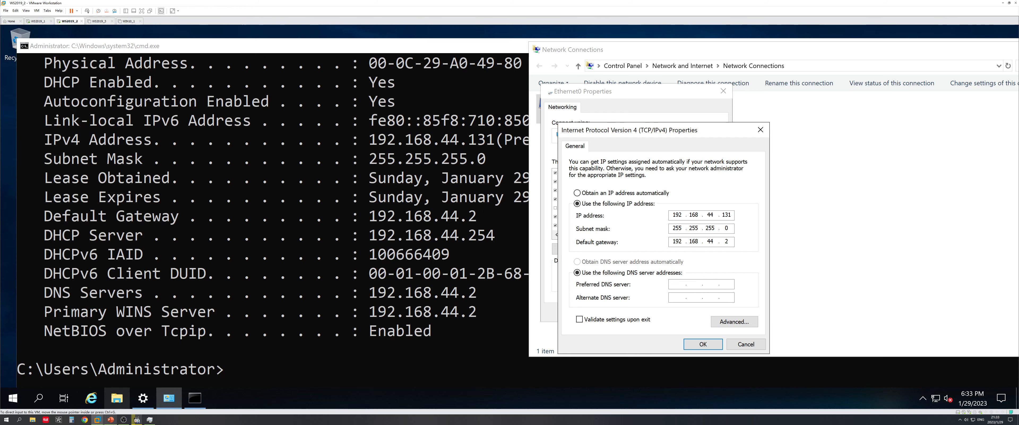
pyautogui.click(111, 419)
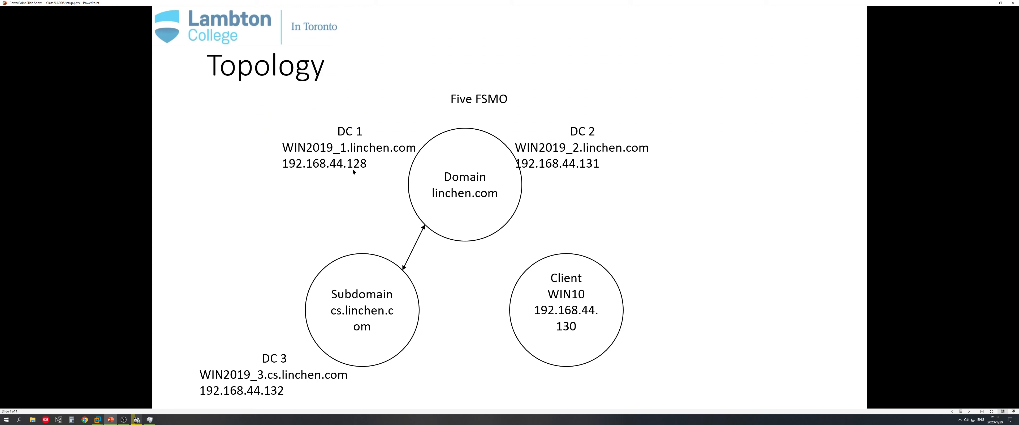
pyautogui.click(992, 1)
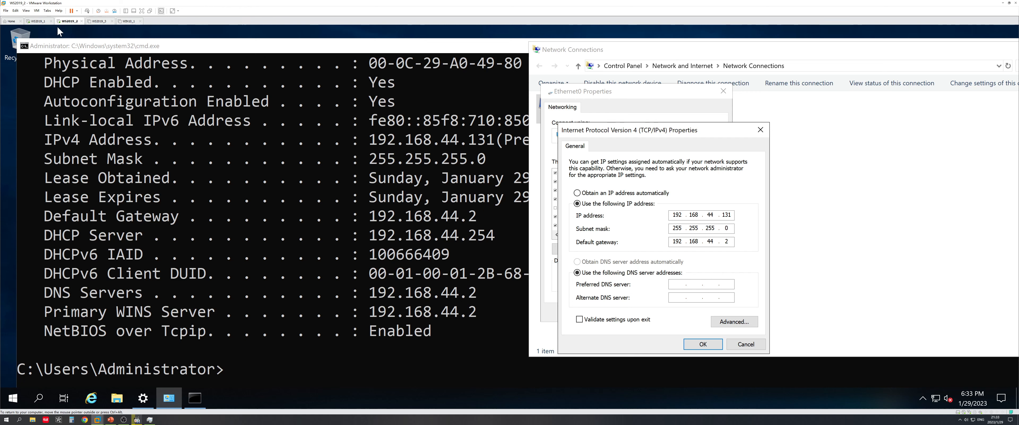
pyautogui.click(39, 21)
# Run ipconfig on WS2019_1 to confirm its address 192.168.44.128
pyautogui.press('super+r')
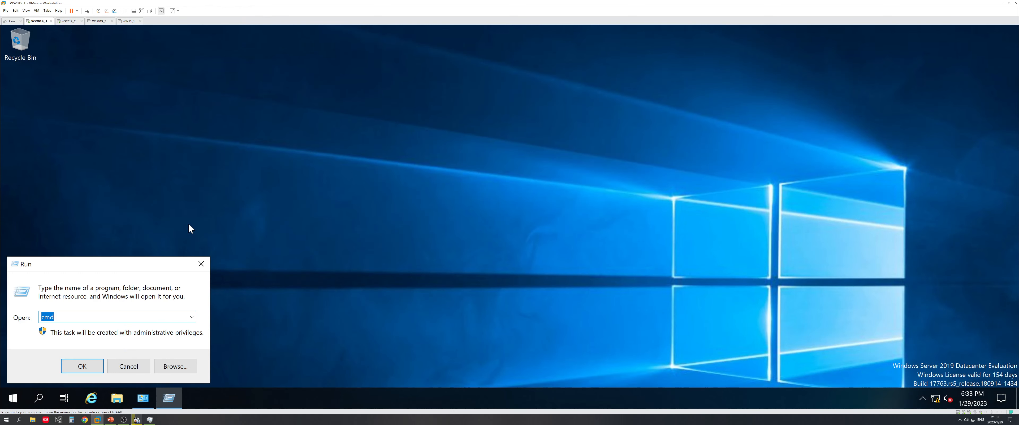
pyautogui.press('Return')
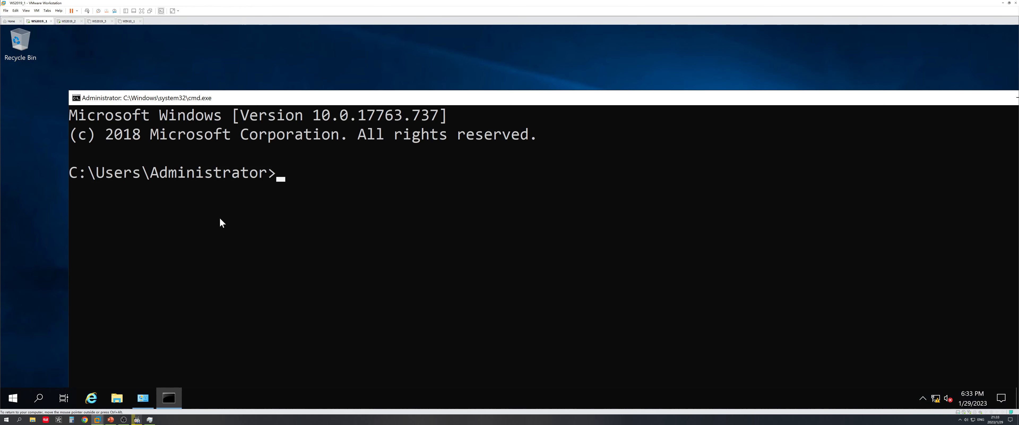
pyautogui.write('ipconfig')
pyautogui.press('Return')
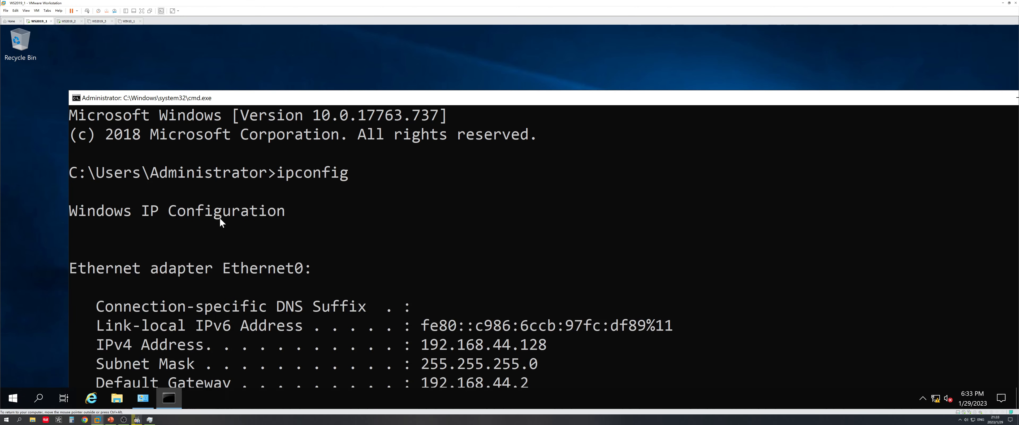
pyautogui.moveTo(516, 347); pyautogui.dragTo(550, 347)
pyautogui.click(550, 348)
pyautogui.click(68, 27)
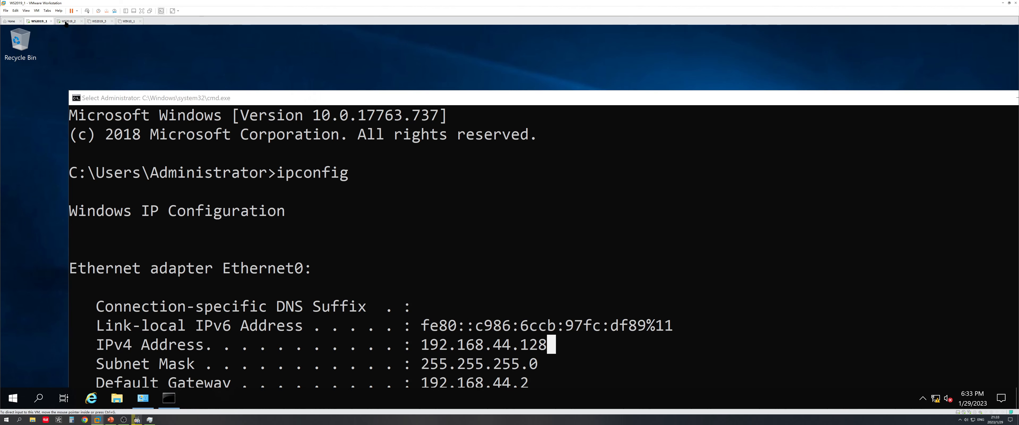
# On WS2019_2, save preferred DNS 192.168.44.128 and type ipconfig /all
pyautogui.click(65, 22)
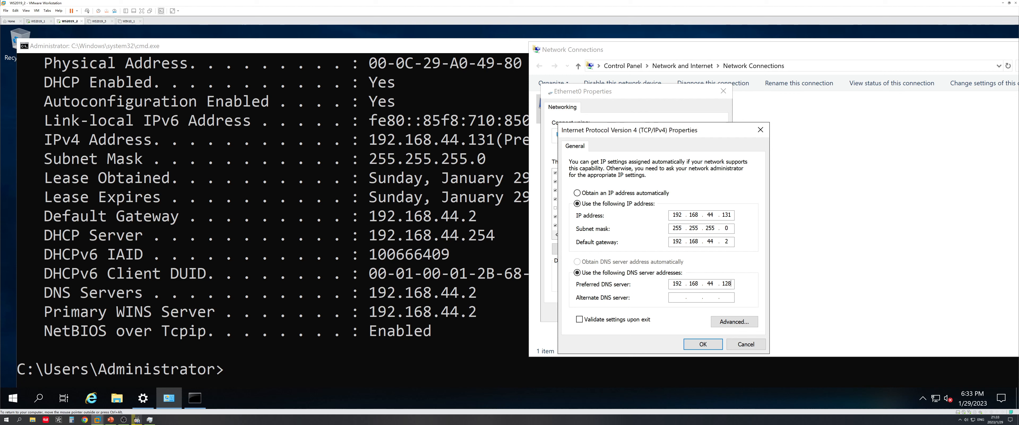
pyautogui.click(703, 344)
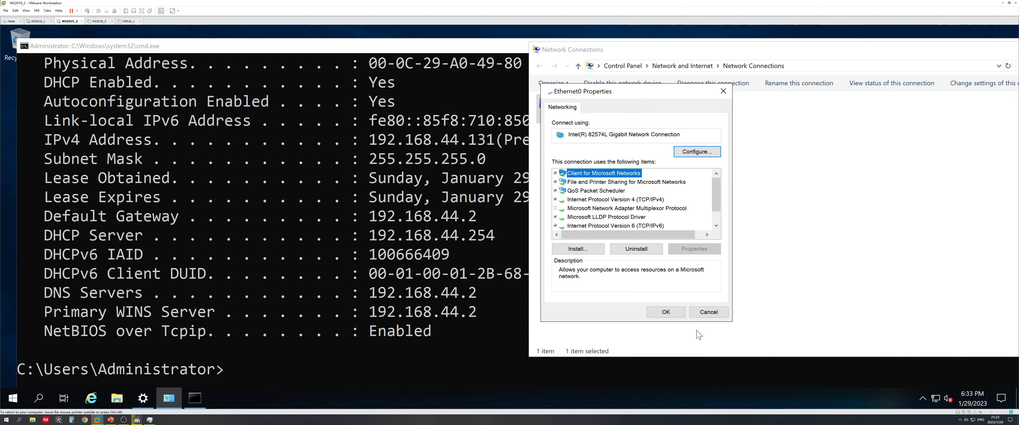
pyautogui.click(672, 312)
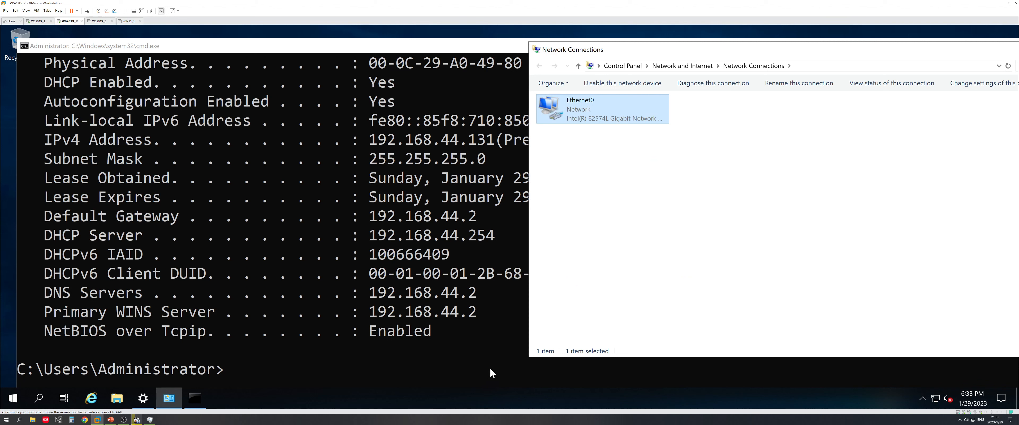
pyautogui.click(407, 365)
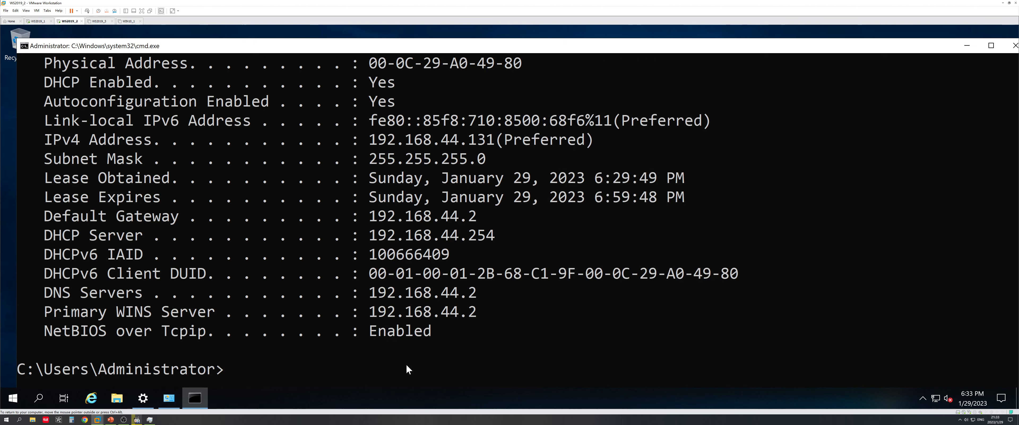
pyautogui.write('ipconfig /all')
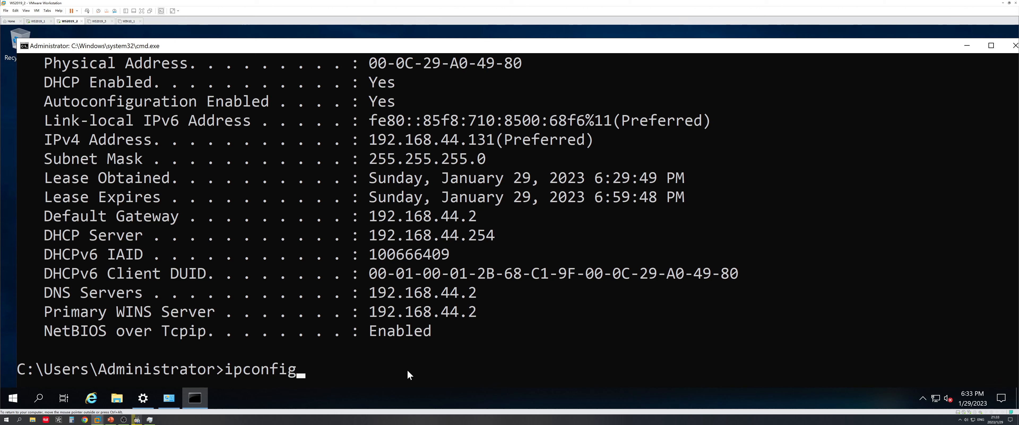
# Run ipconfig /all, then in nslookup query 'ping 192.1368.44.128', which returns Server failed
pyautogui.press('Return')
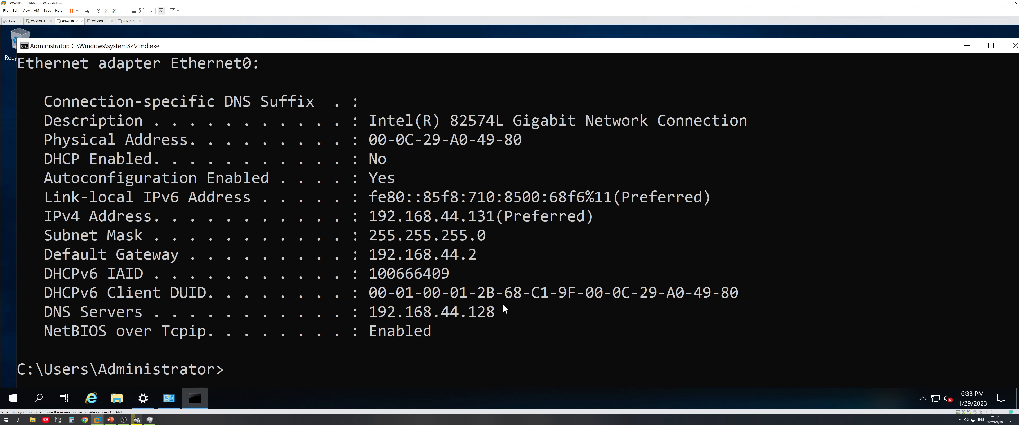
pyautogui.write('nslookup')
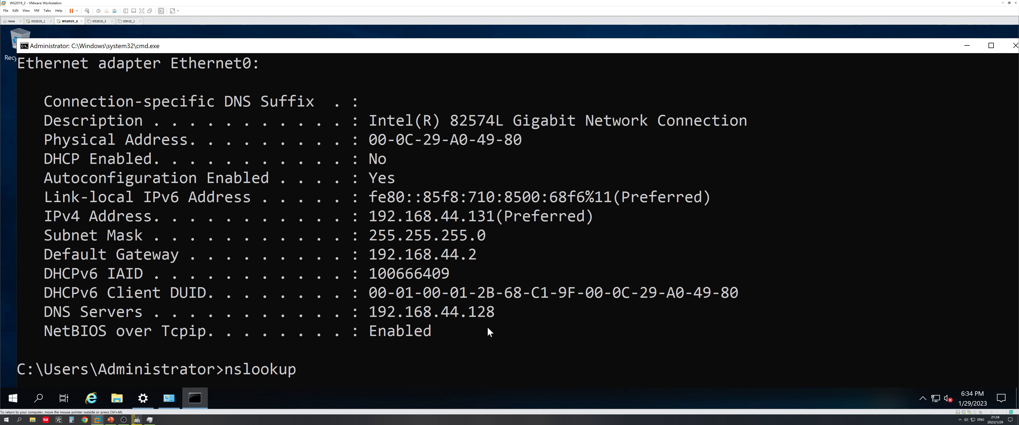
pyautogui.press('Return')
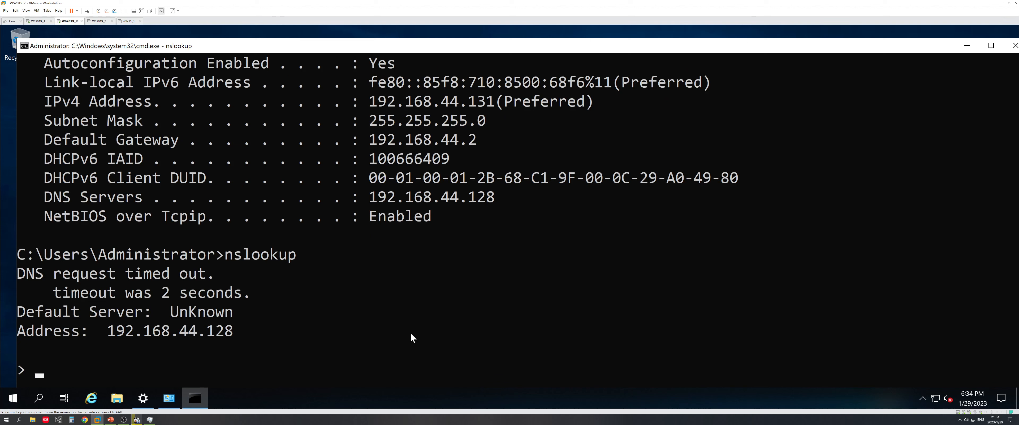
pyautogui.write('ping 192.1')
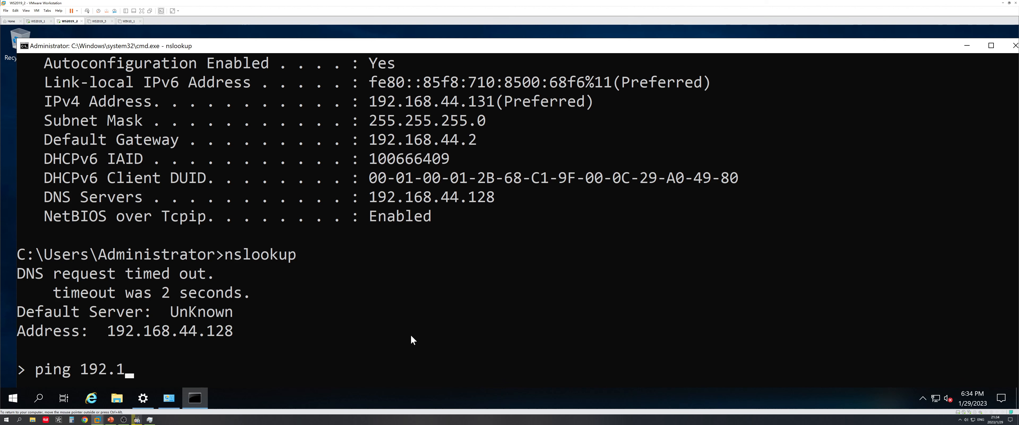
pyautogui.write('368.44.128')
pyautogui.press('Return')
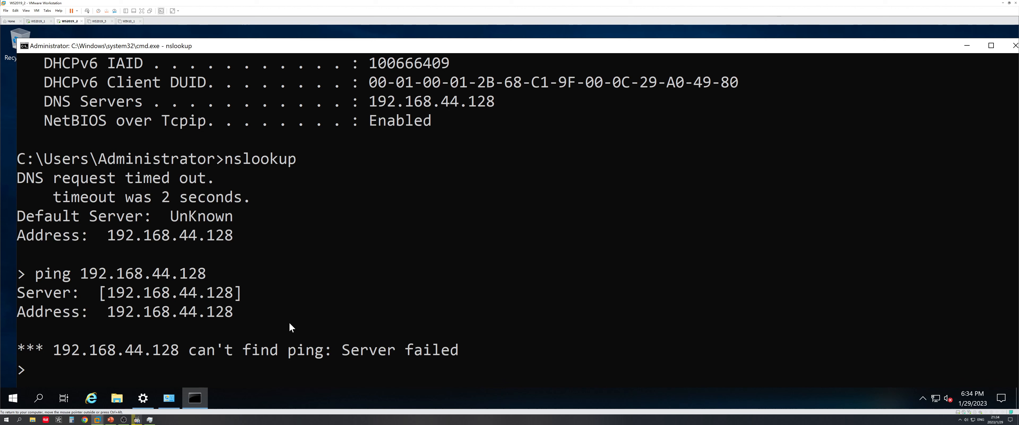
# Exit nslookup and ping the DNS server at 192.168.44.128
pyautogui.write('exit')
pyautogui.press('Return')
pyautogui.press('Up')
pyautogui.press('Up')
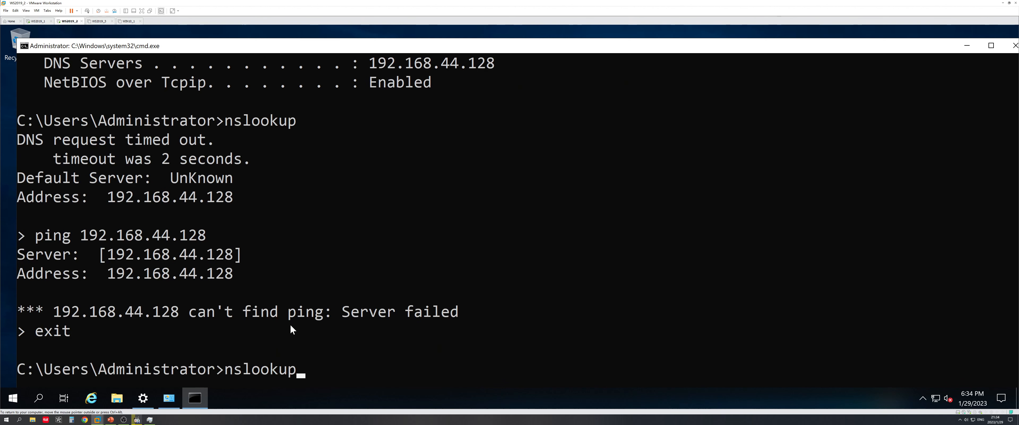
pyautogui.press('Down')
pyautogui.press('BackSpace')
pyautogui.press('BackSpace')
pyautogui.press('BackSpace')
pyautogui.press('BackSpace')
pyautogui.press('BackSpace')
pyautogui.press('BackSpace')
pyautogui.press('BackSpace')
pyautogui.press('BackSpace')
pyautogui.write('ping 192.16')
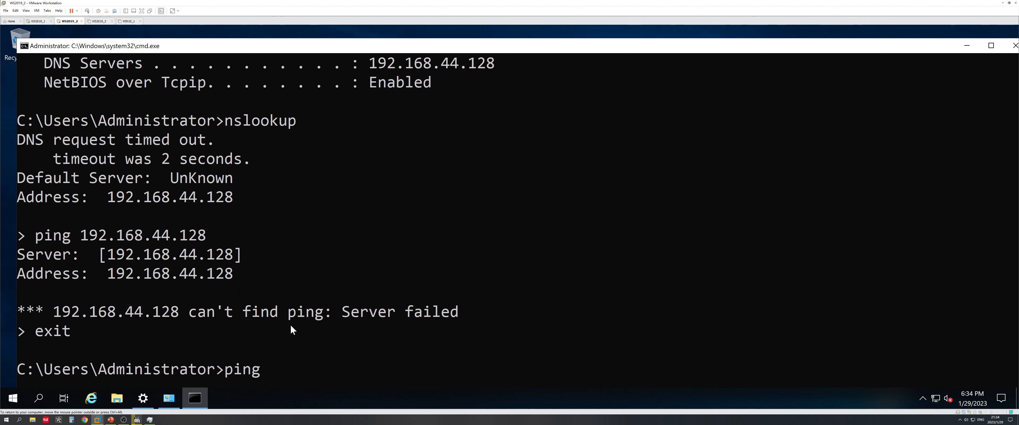
pyautogui.write('8.44.128')
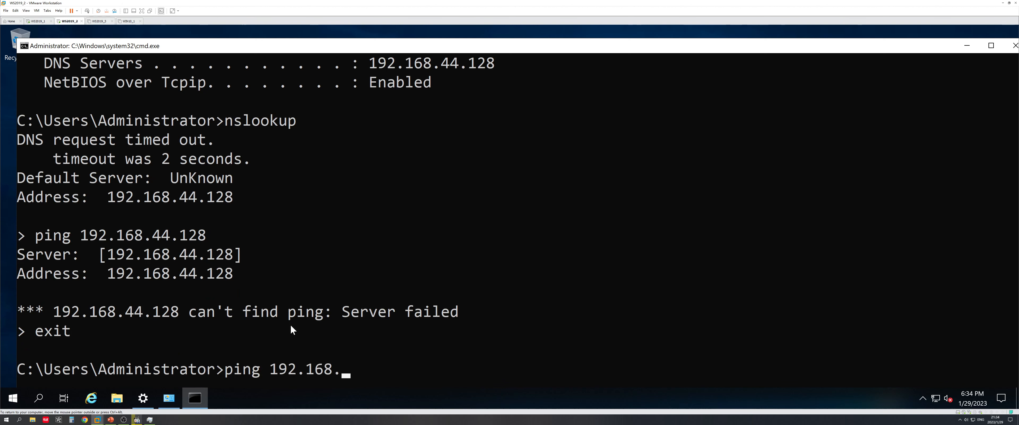
pyautogui.press('Return')
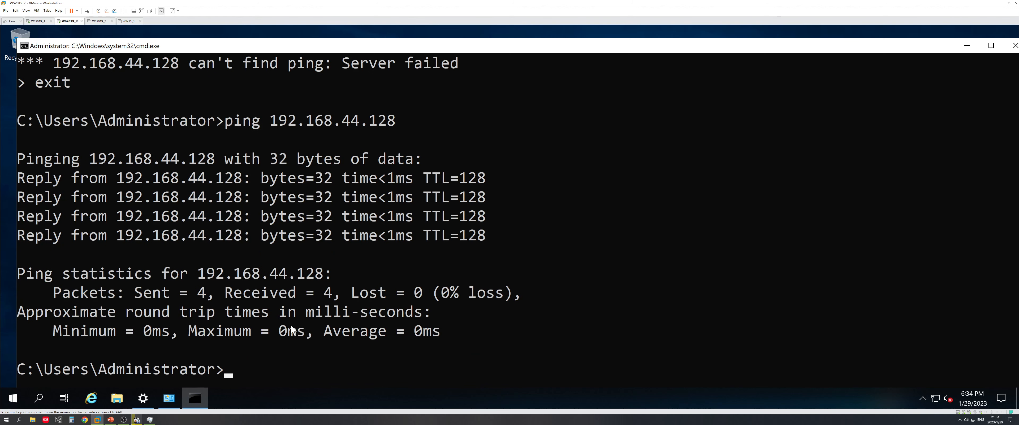
# Start an nslookup session and look up the name linchen
pyautogui.write('nslookuip')
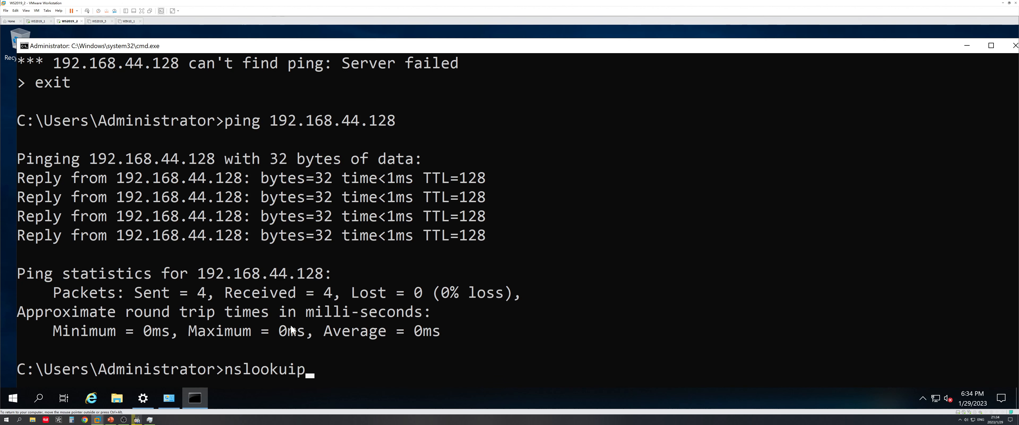
pyautogui.press('BackSpace')
pyautogui.press('BackSpace')
pyautogui.write('p')
pyautogui.press('Return')
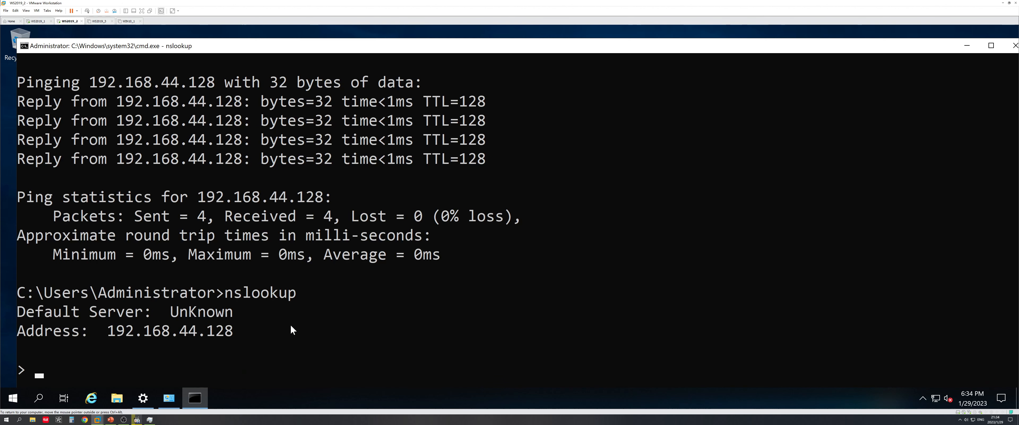
pyautogui.write('linchen')
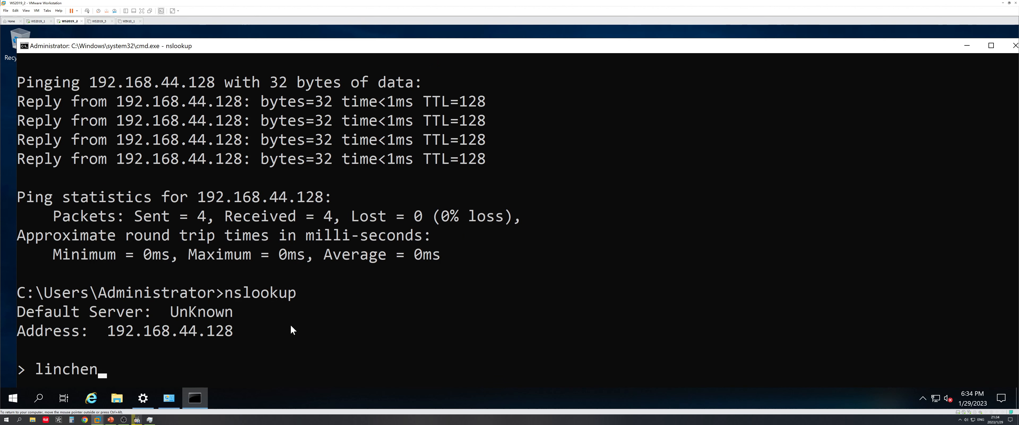
pyautogui.press('Return')
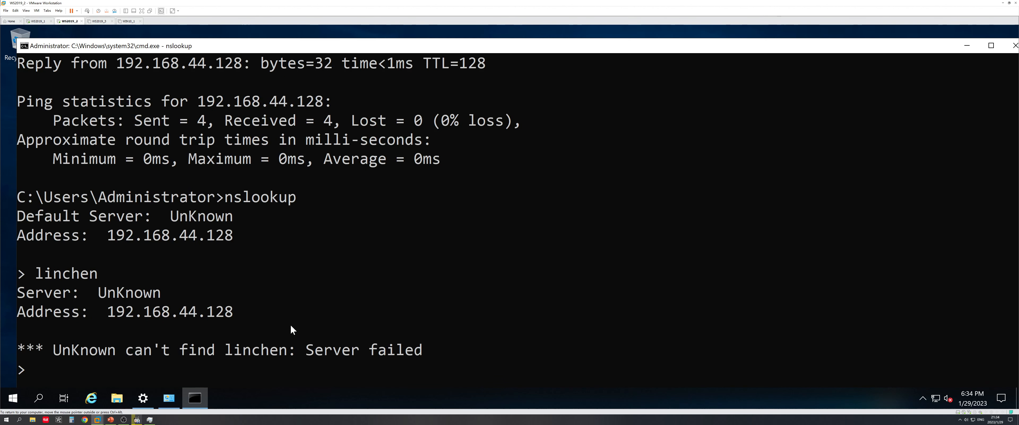
# Look up linchen.com, resolving to 192.168.44.128, then exit nslookup
pyautogui.write('linchen')
pyautogui.write('.cope')
pyautogui.press('BackSpace')
pyautogui.press('BackSpace')
pyautogui.write('m')
pyautogui.press('Return')
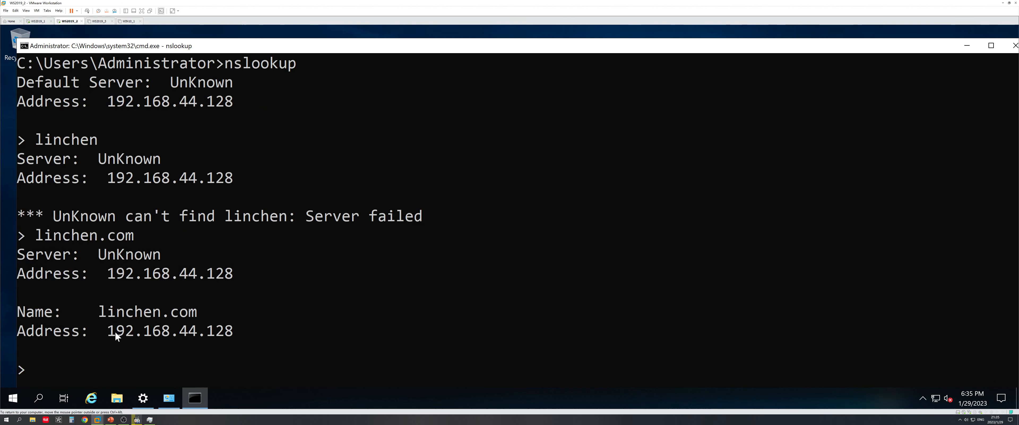
pyautogui.moveTo(109, 332); pyautogui.dragTo(236, 332)
pyautogui.click(235, 334)
pyautogui.click(165, 368)
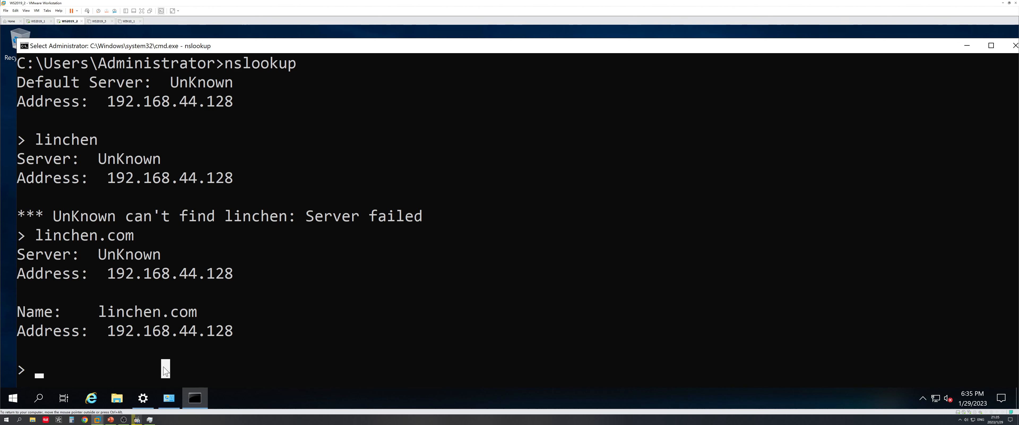
pyautogui.write('exit')
pyautogui.press('Return')
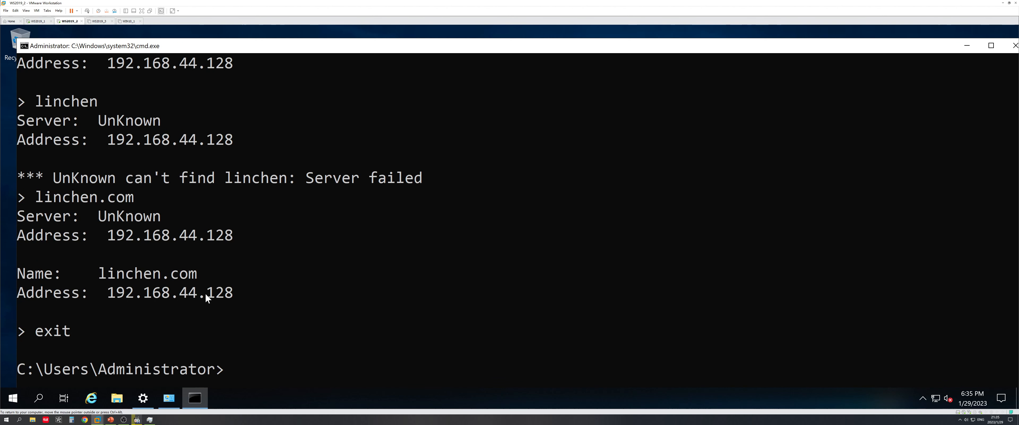
pyautogui.click(265, 312)
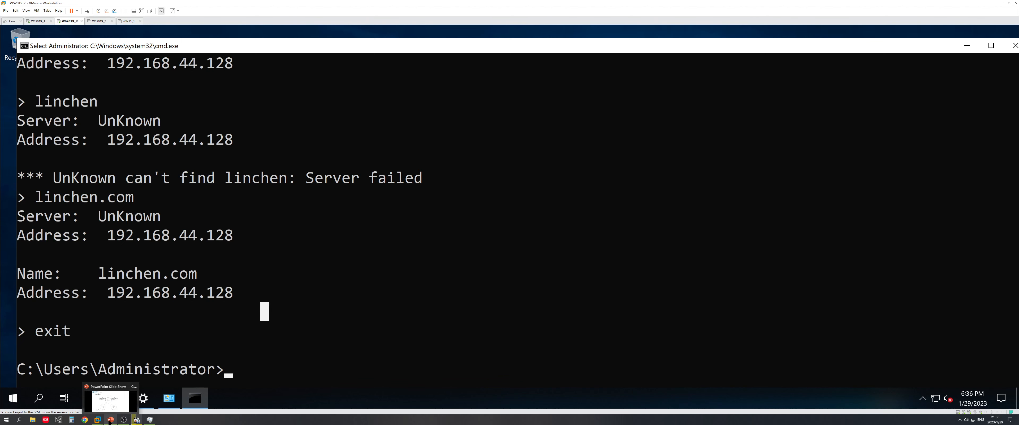
pyautogui.click(110, 420)
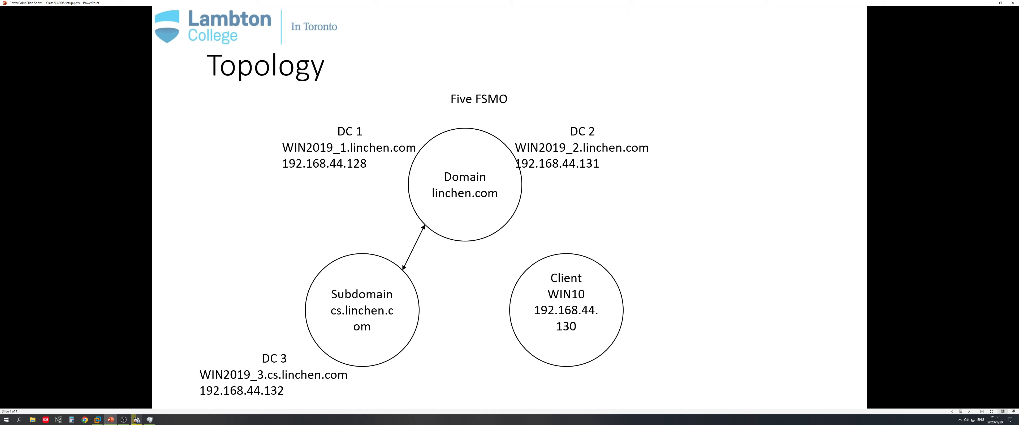
pyautogui.click(988, 3)
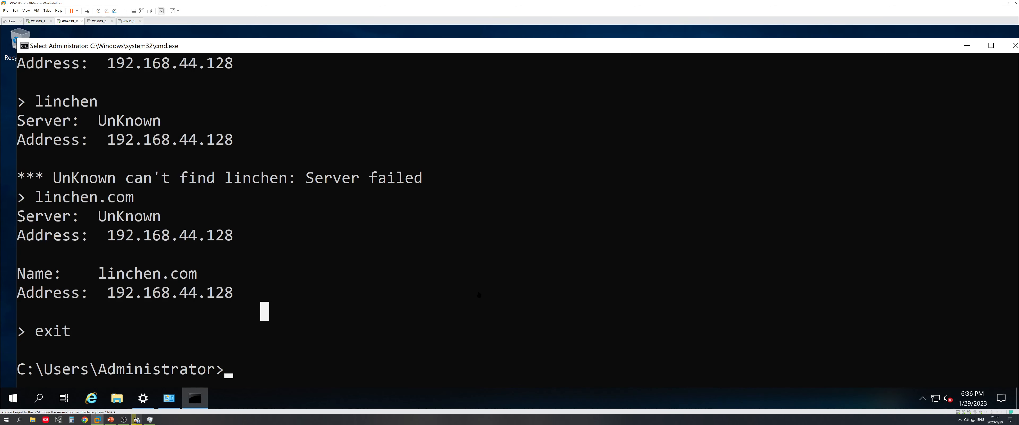
# Minimize the command prompt, close Network Connections, and launch Server Manager
pyautogui.click(967, 46)
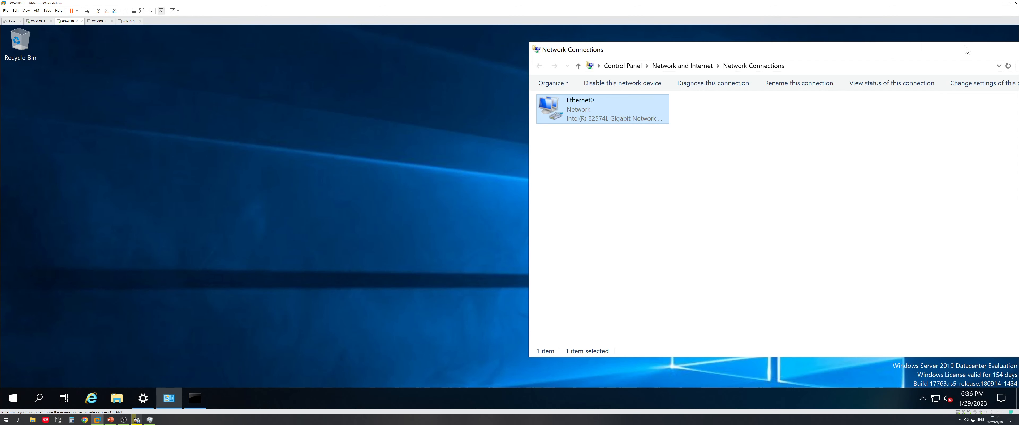
pyautogui.moveTo(965, 52); pyautogui.dragTo(618, 87)
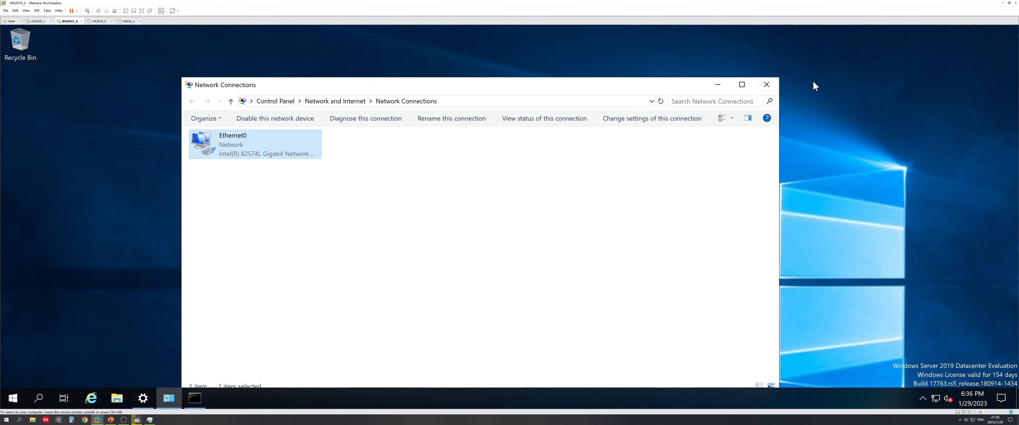
pyautogui.click(774, 85)
pyautogui.click(13, 397)
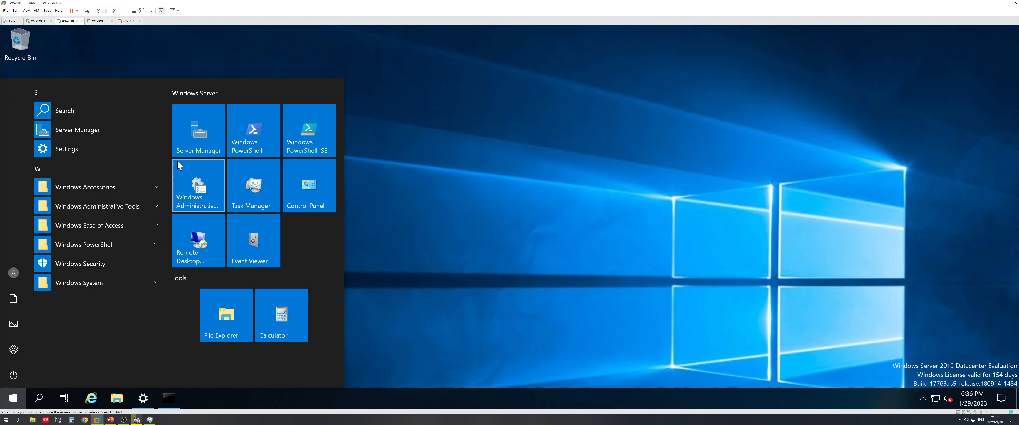
pyautogui.click(189, 140)
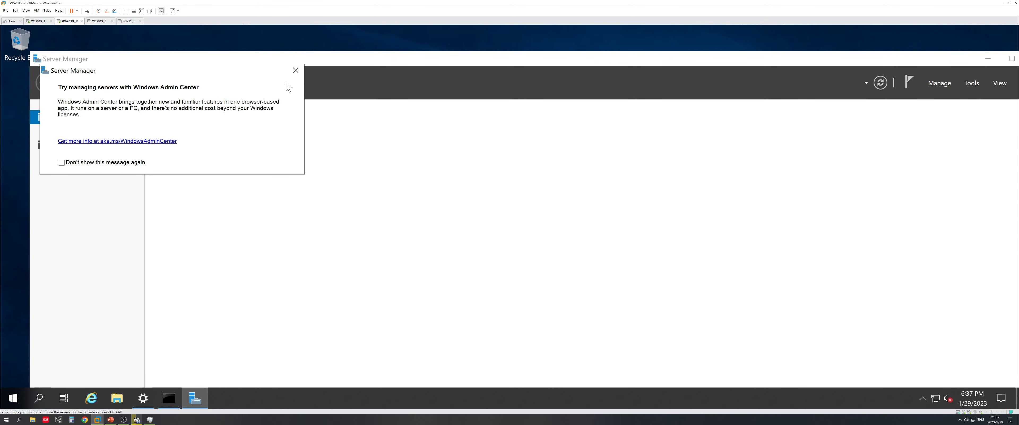
# Dismiss the Server Manager notices and start the Add Roles and Features Wizard
pyautogui.click(296, 70)
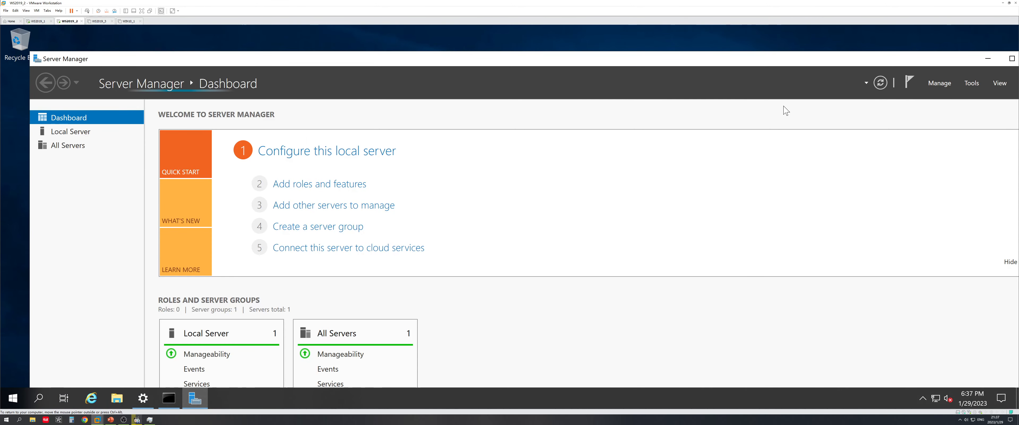
pyautogui.click(940, 84)
pyautogui.click(937, 86)
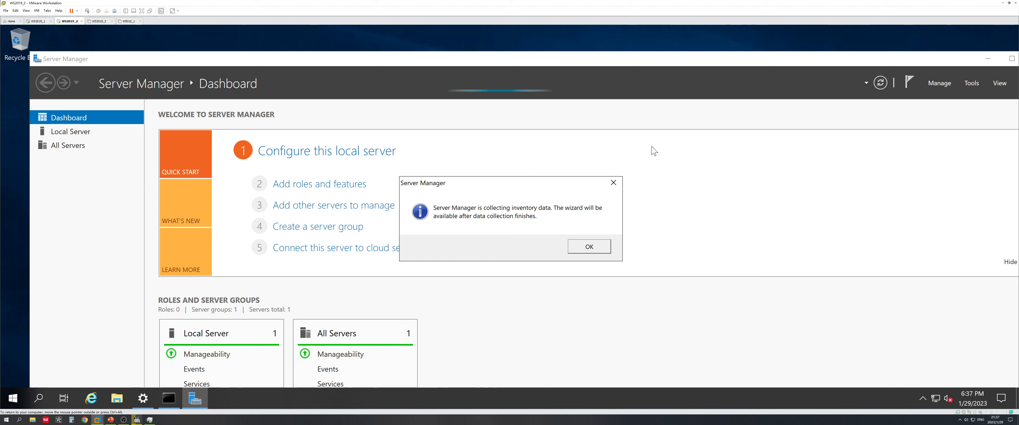
pyautogui.click(614, 184)
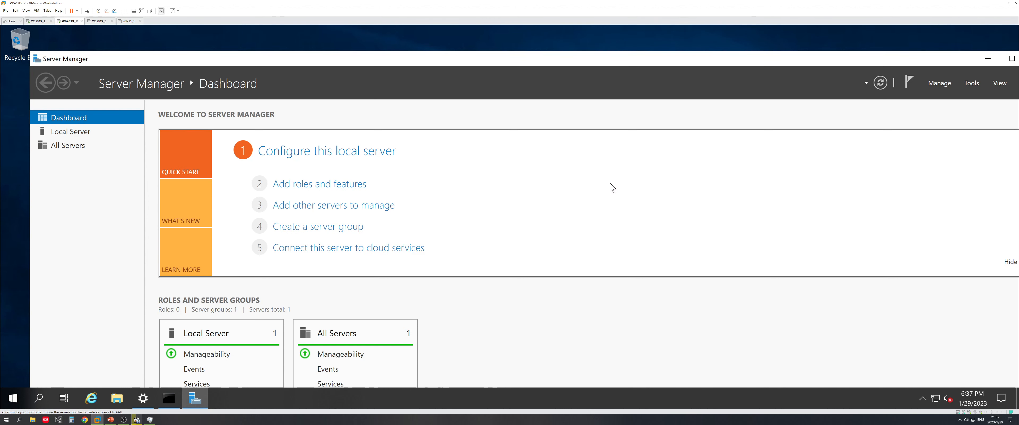
pyautogui.click(940, 83)
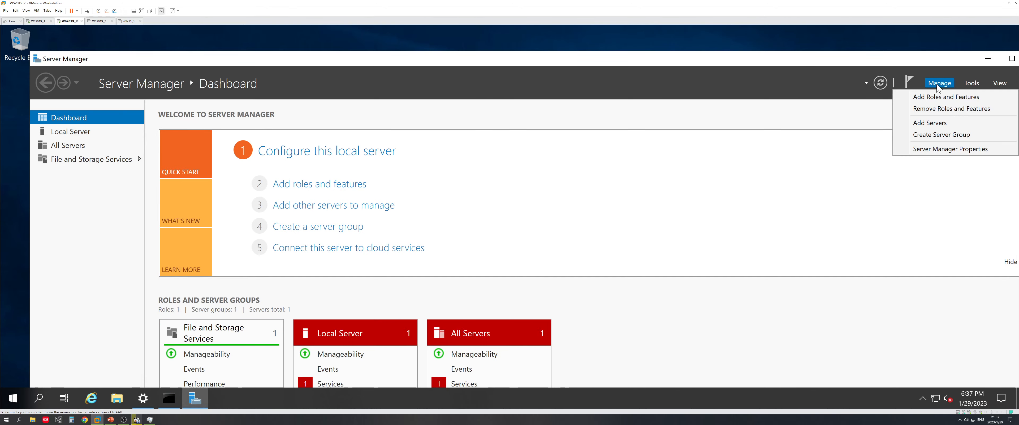
pyautogui.click(942, 92)
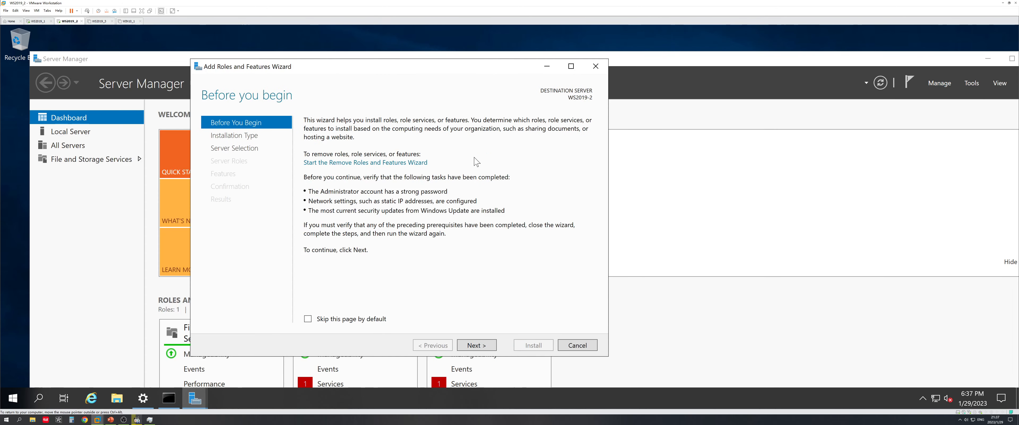
# Select the Active Directory Domain Services and DNS Server roles with their management tools
pyautogui.click(477, 344)
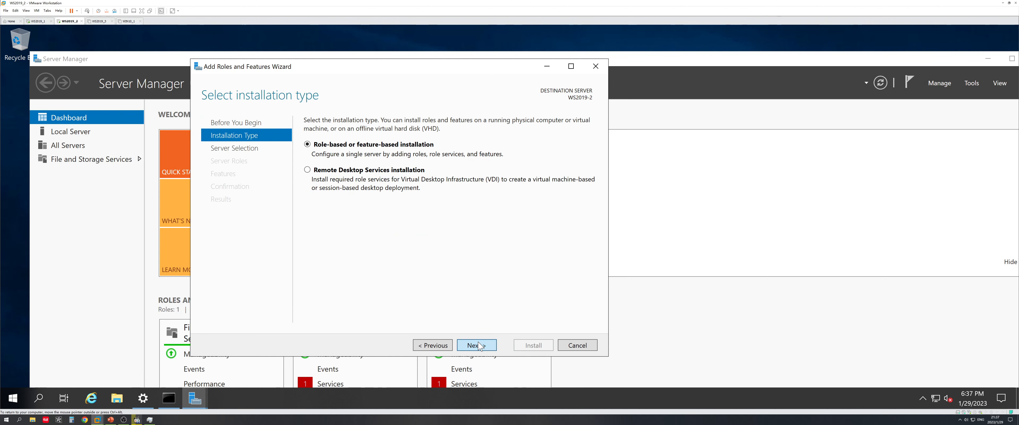
pyautogui.click(480, 346)
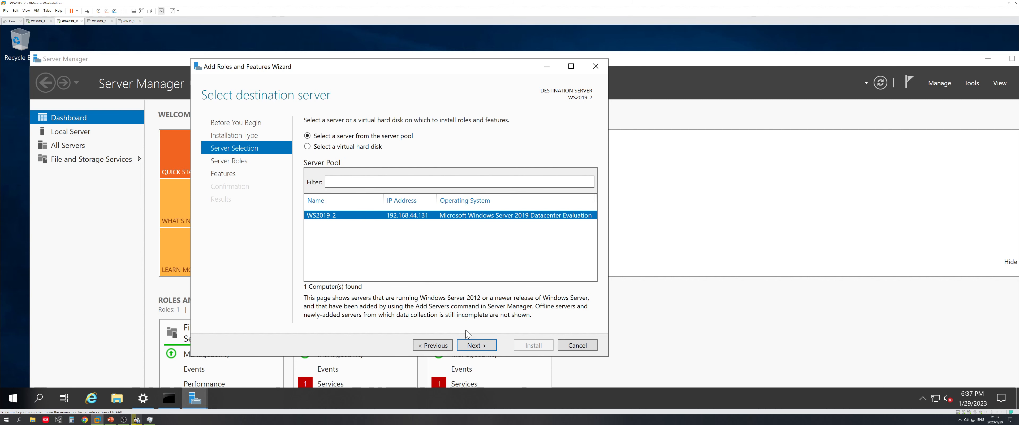
pyautogui.click(476, 345)
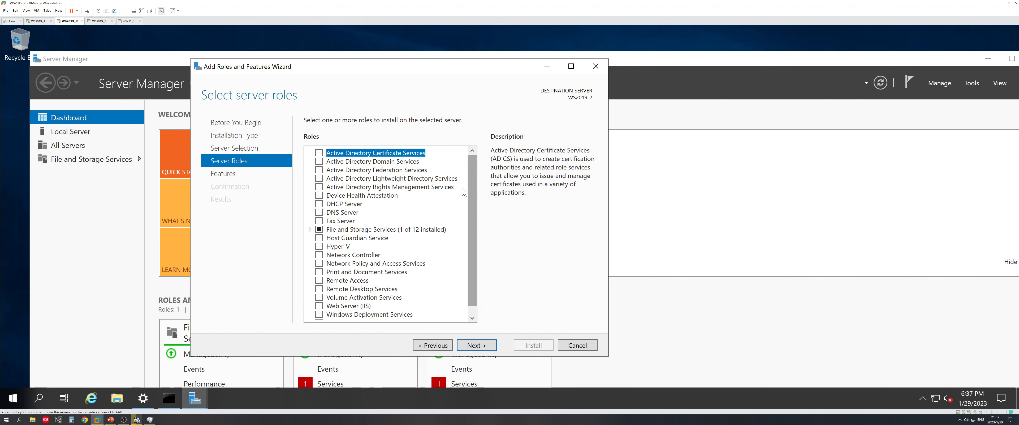
pyautogui.click(318, 162)
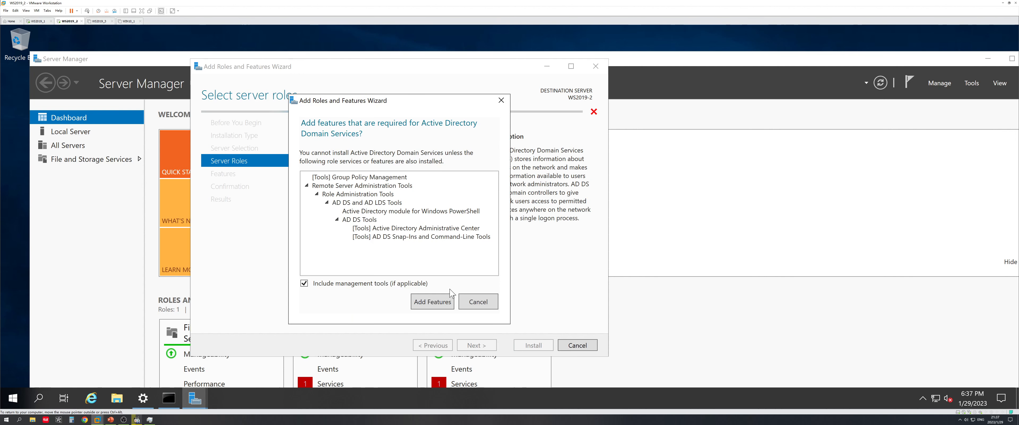
pyautogui.click(432, 301)
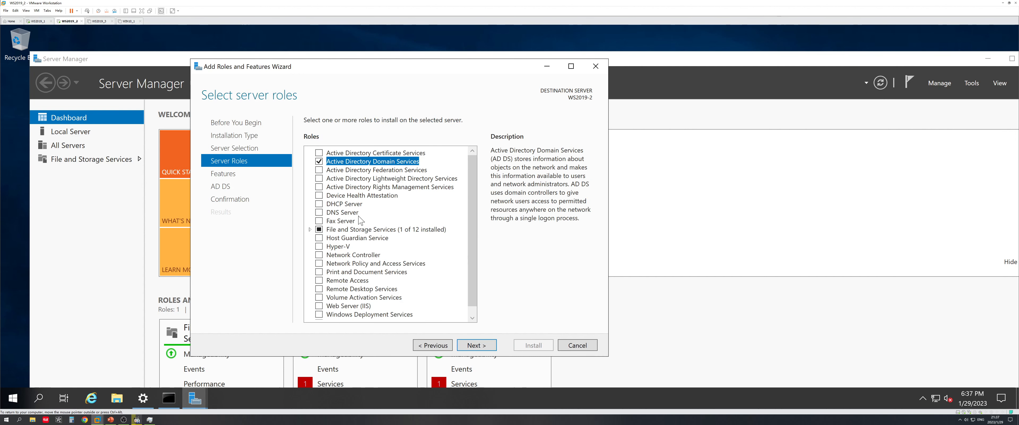
pyautogui.click(319, 213)
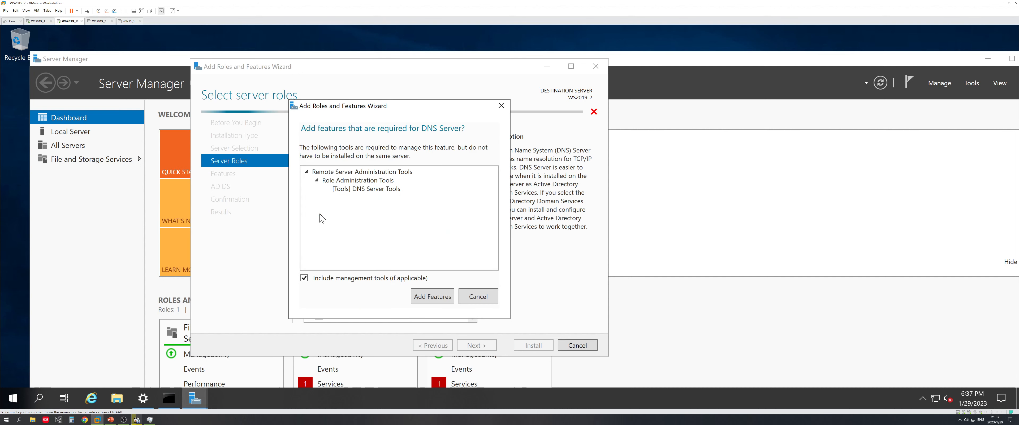
pyautogui.click(428, 294)
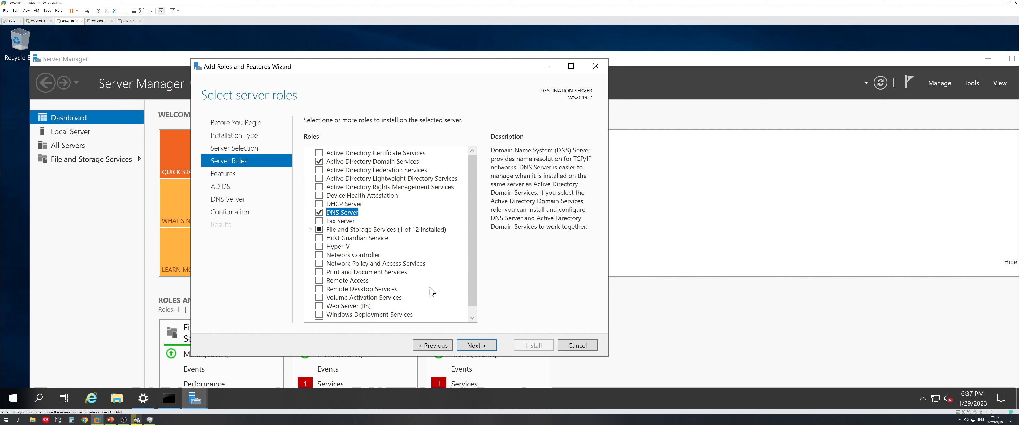
pyautogui.click(111, 419)
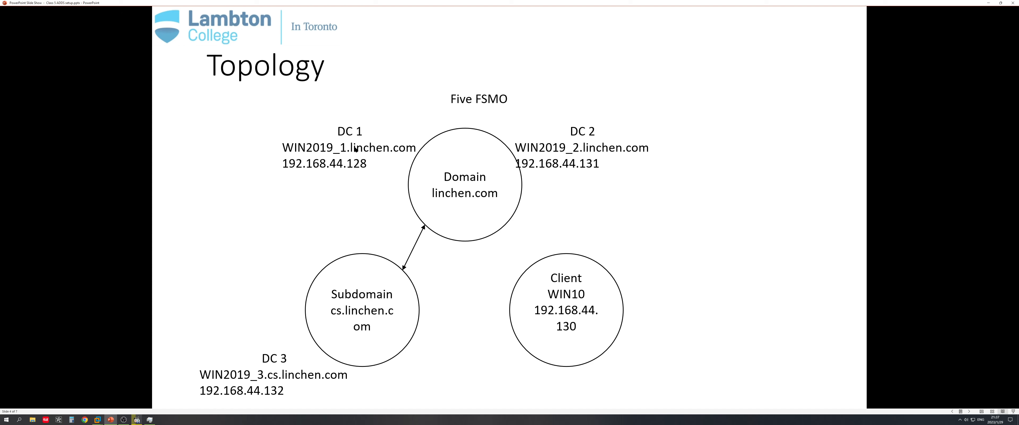
pyautogui.click(988, 3)
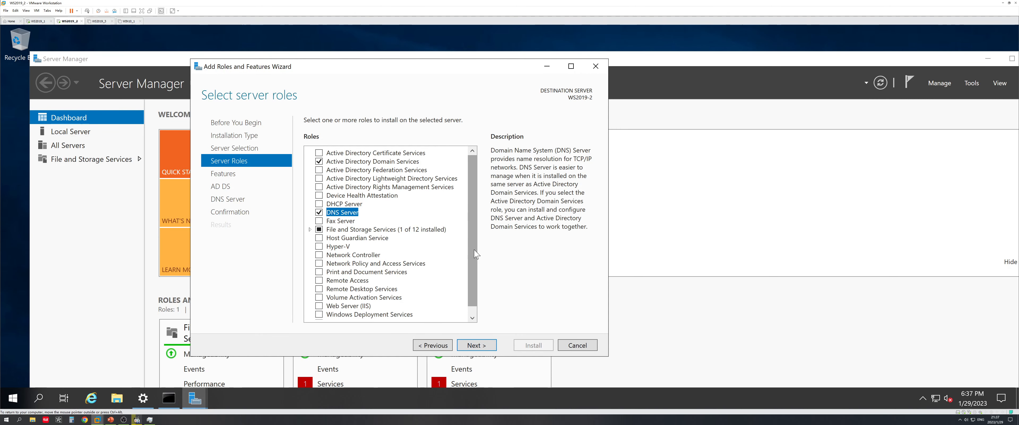
# Proceed to confirmation, allow automatic restart, install the roles, and close the wizard
pyautogui.click(476, 345)
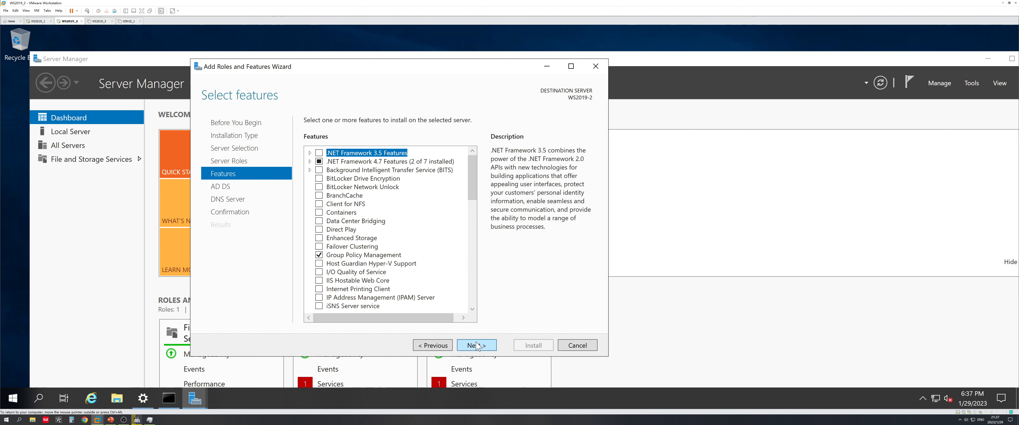
pyautogui.click(477, 345)
pyautogui.click(478, 346)
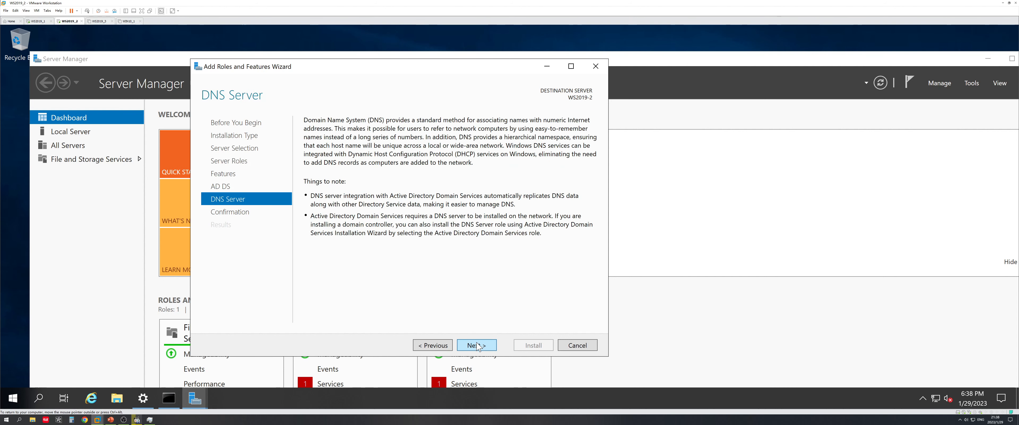
pyautogui.click(480, 346)
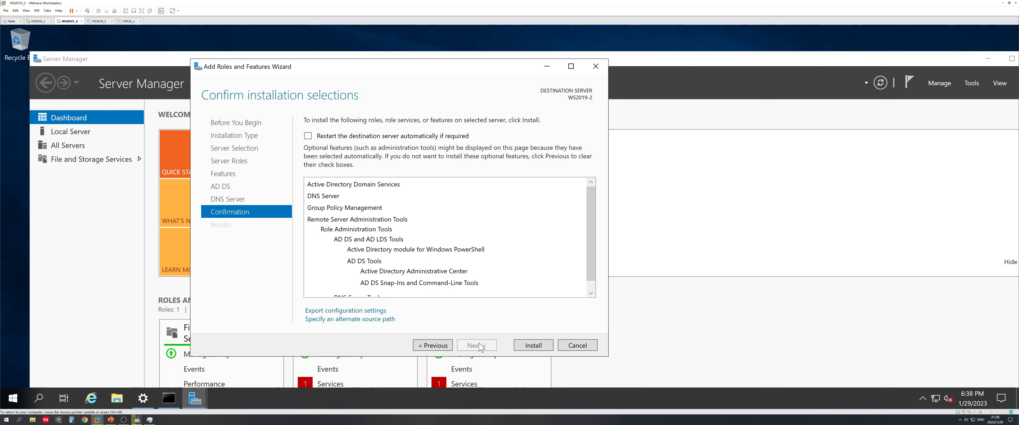
pyautogui.click(431, 137)
pyautogui.click(549, 246)
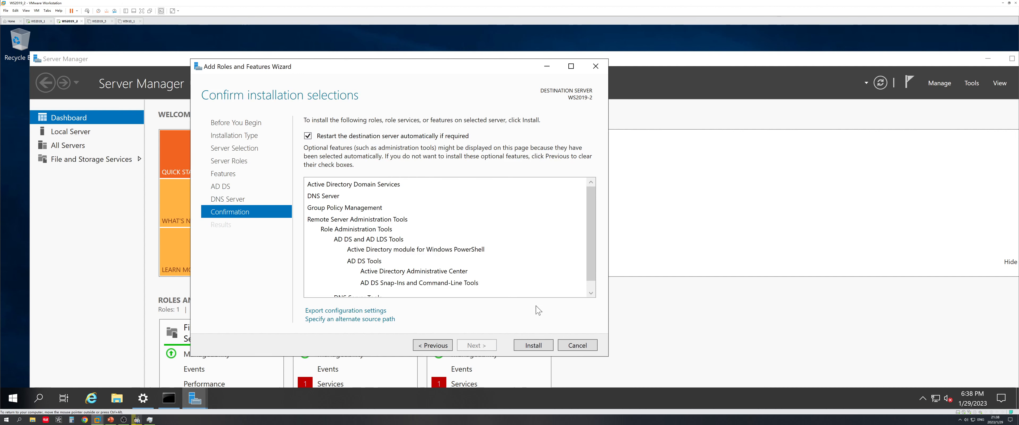
pyautogui.click(534, 345)
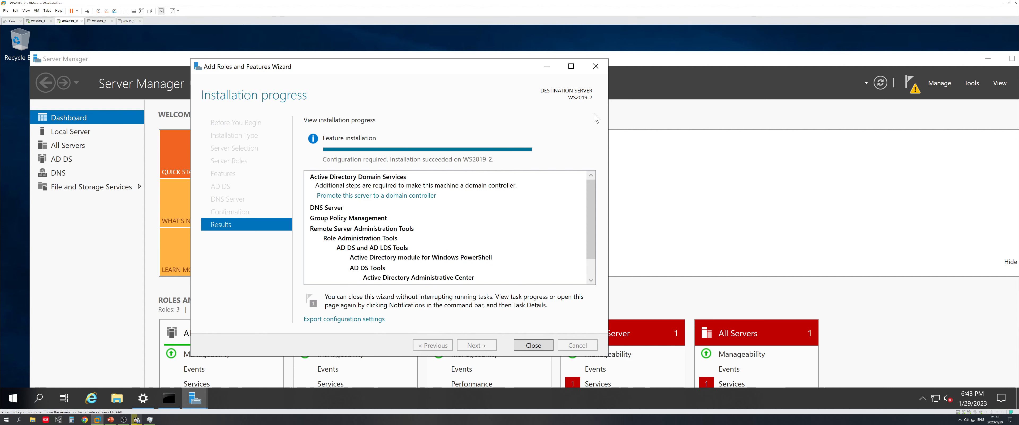
pyautogui.click(544, 348)
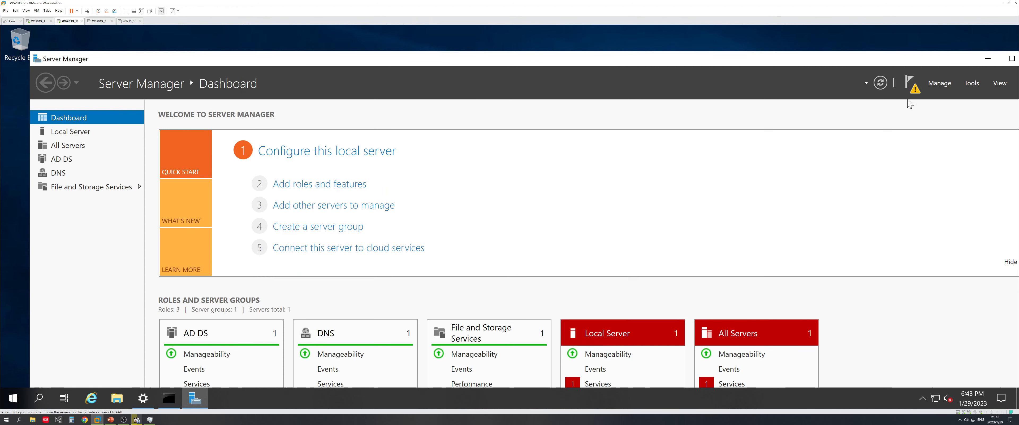
# Start promoting the server to a domain controller and choose adding it to an existing domain
pyautogui.click(910, 83)
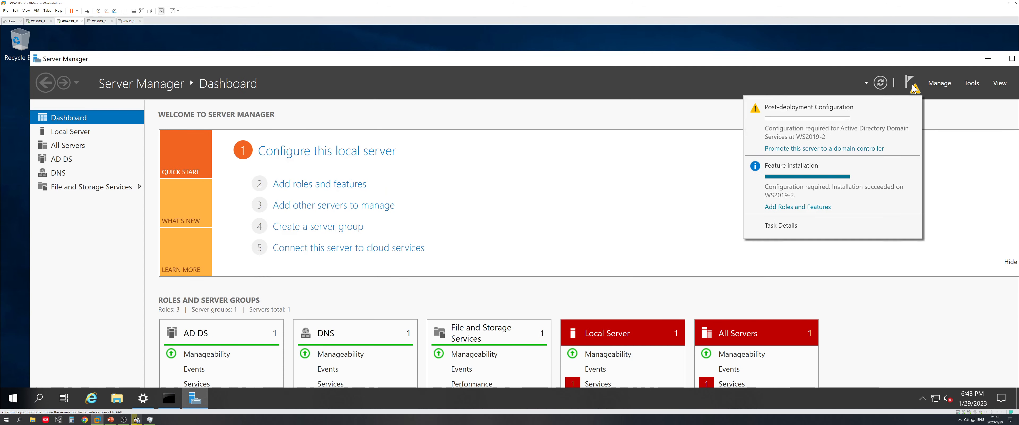
pyautogui.click(862, 149)
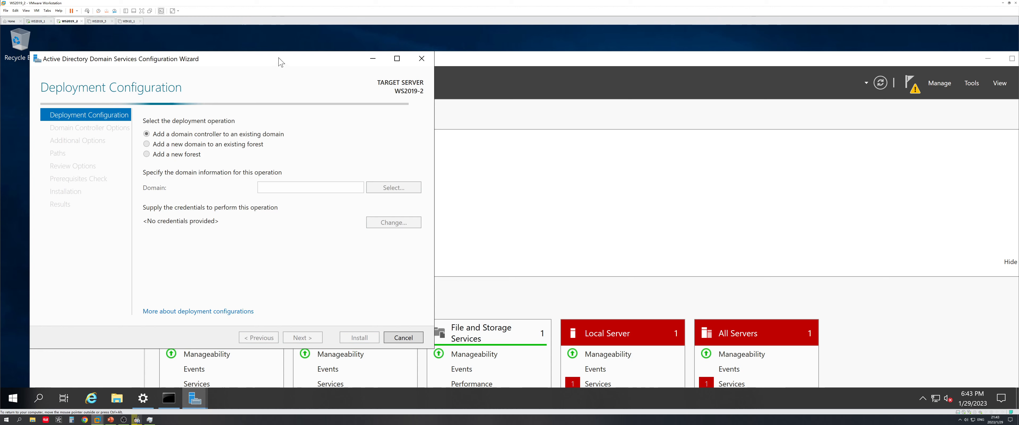
pyautogui.moveTo(280, 61); pyautogui.dragTo(561, 74)
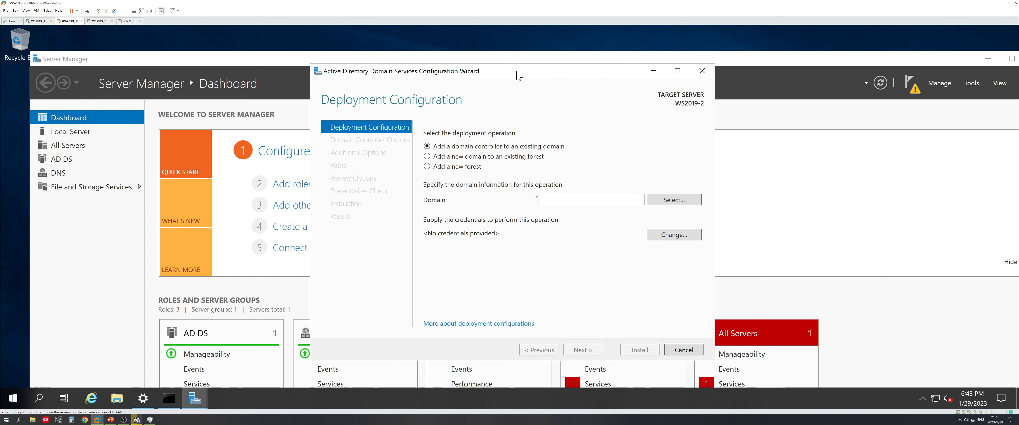
pyautogui.click(469, 170)
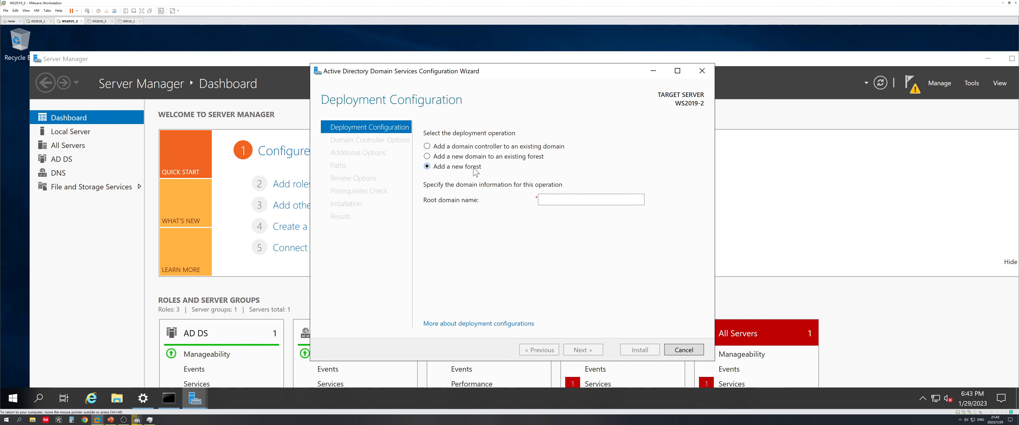
pyautogui.click(111, 420)
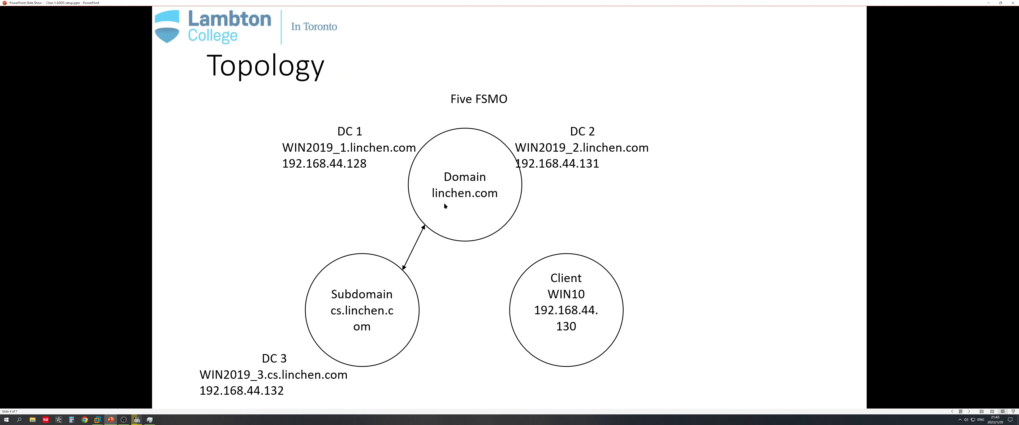
pyautogui.click(989, 2)
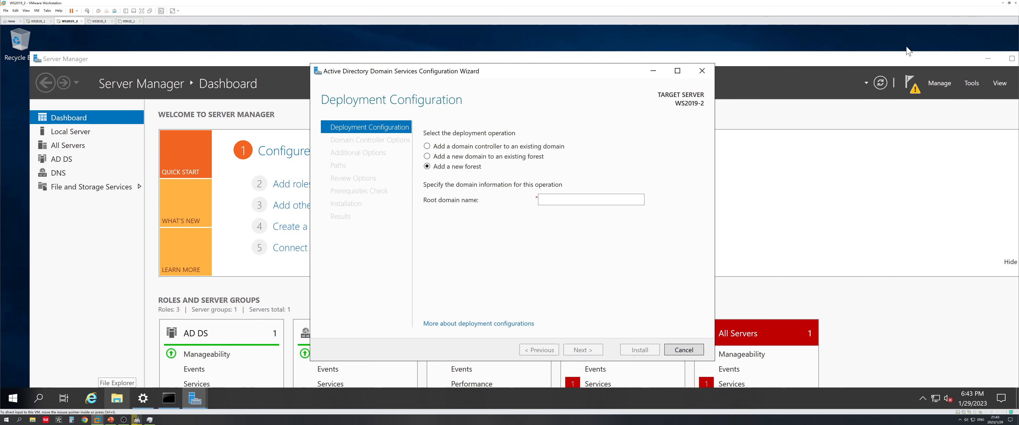
pyautogui.click(483, 147)
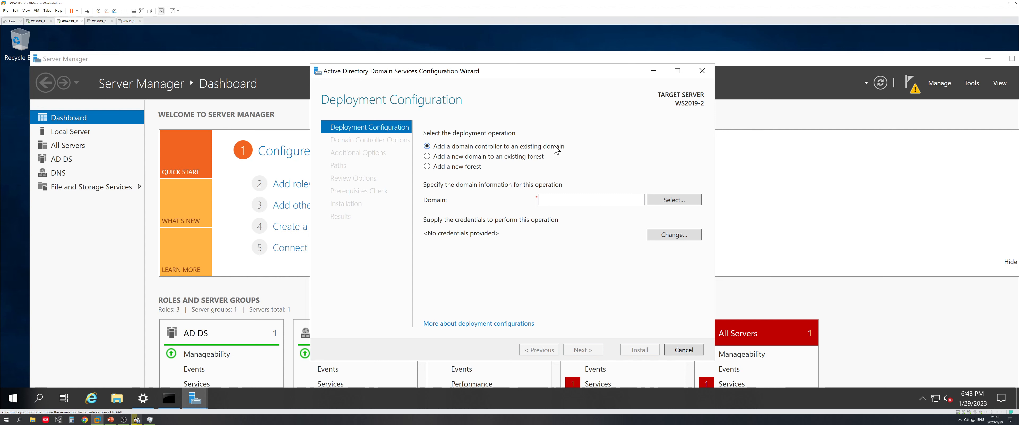
# Supply the linchen domain administrator's credentials, select linchen.com as the domain, and continue
pyautogui.click(658, 204)
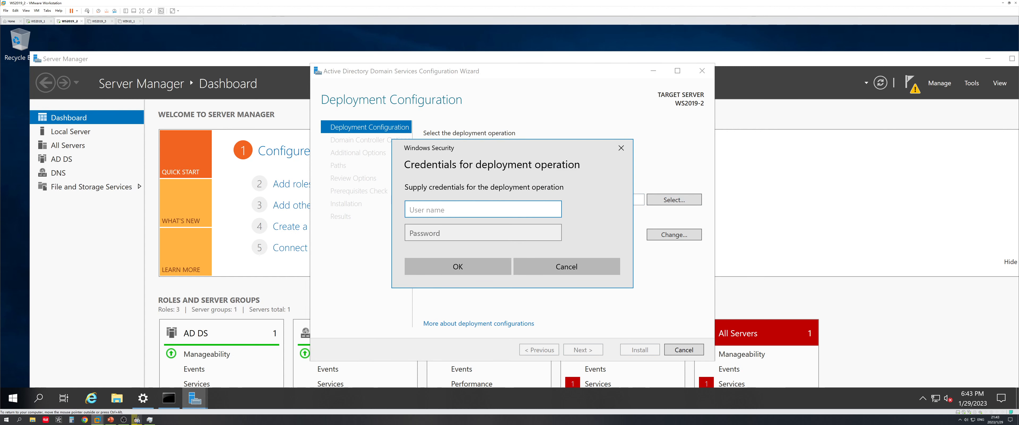
pyautogui.write('linchen')
pyautogui.write('\\administrator')
pyautogui.click(453, 233)
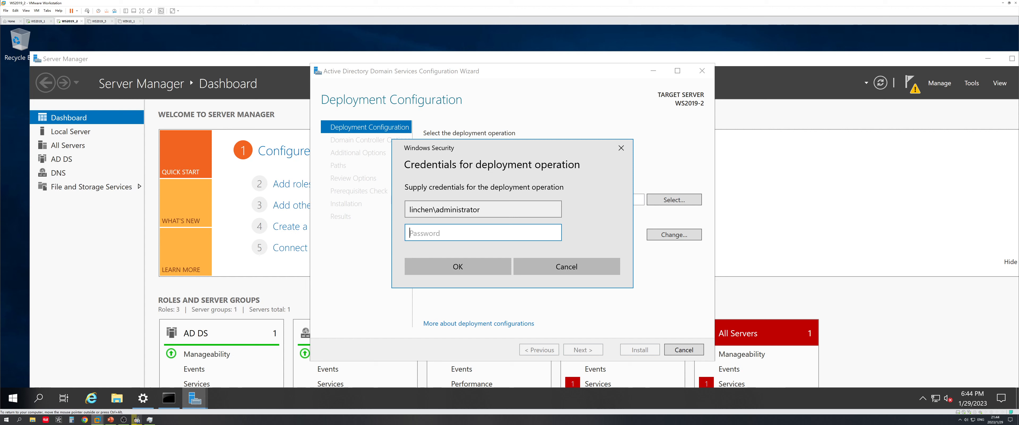
pyautogui.write('P@ssw0rd')
pyautogui.click(462, 269)
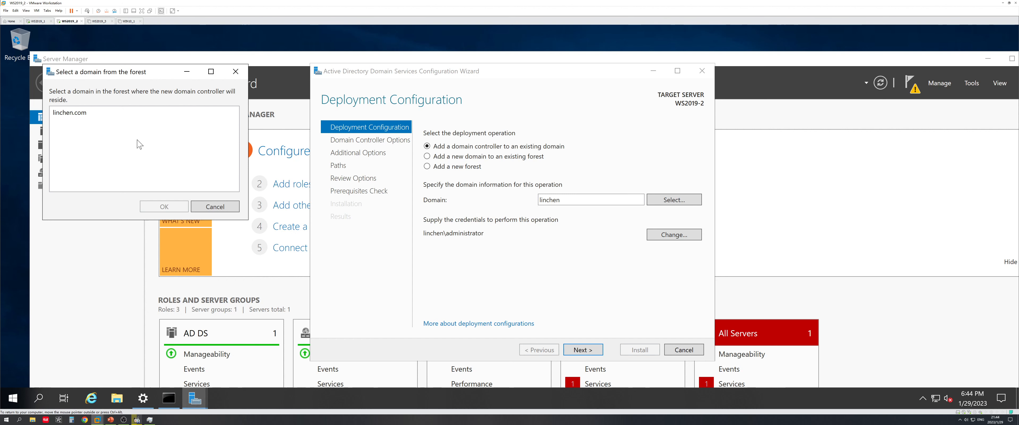
pyautogui.click(83, 113)
pyautogui.moveTo(121, 72); pyautogui.dragTo(227, 123)
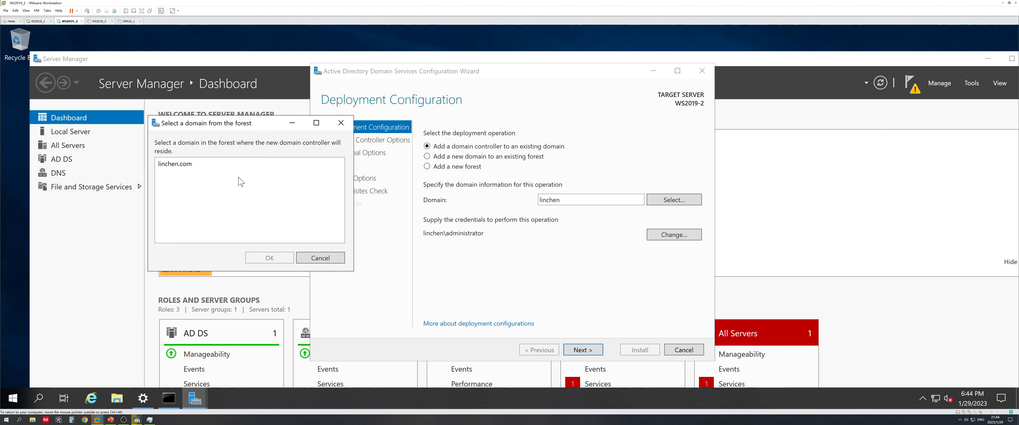
pyautogui.click(214, 167)
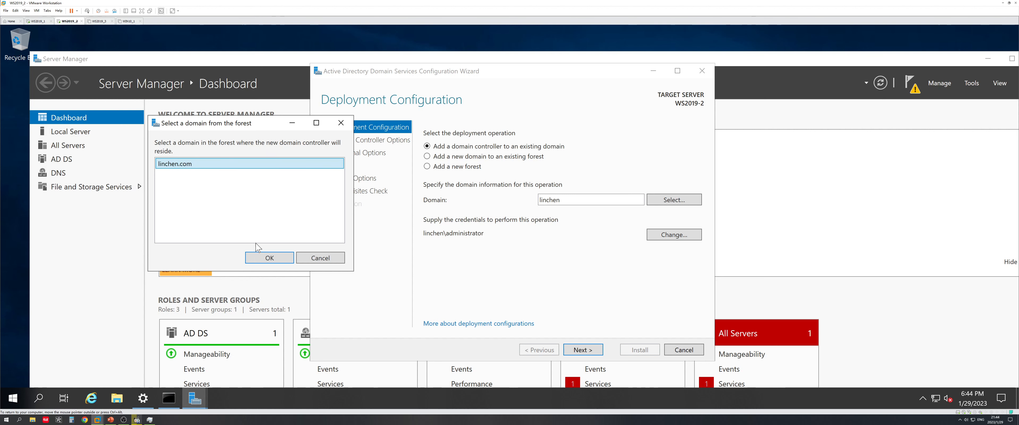
pyautogui.click(269, 259)
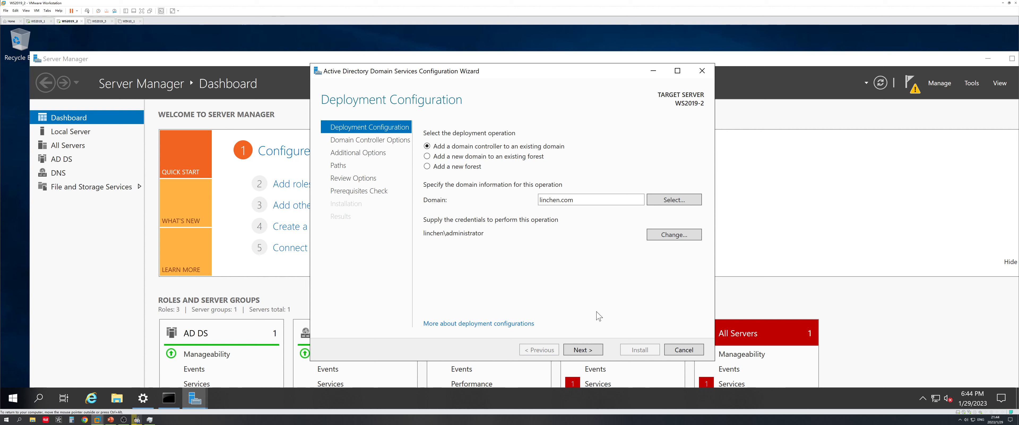
pyautogui.click(590, 349)
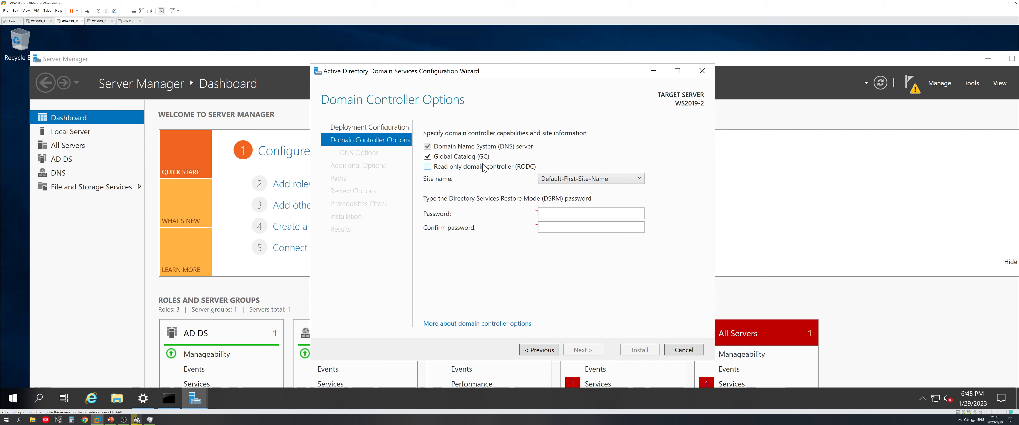
# Type the Directory Services Restore Mode password in both Password and Confirm password
pyautogui.click(546, 213)
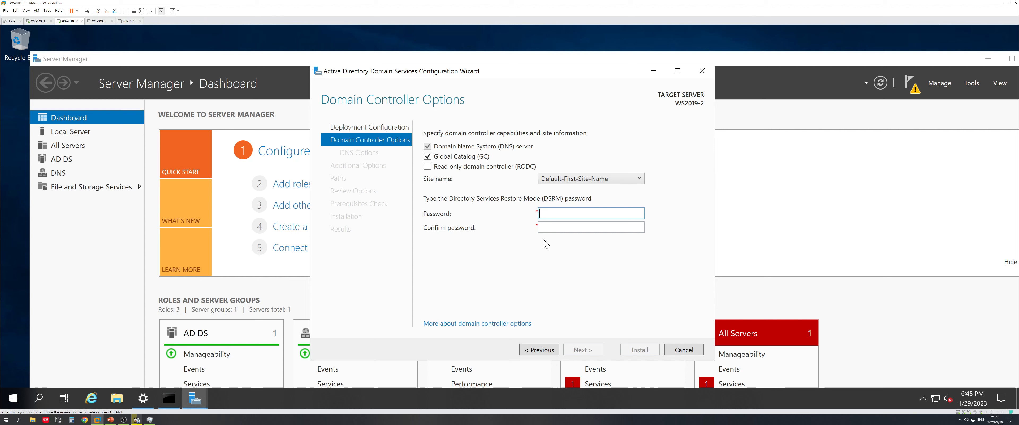
pyautogui.write('Password1')
pyautogui.press('Tab')
pyautogui.write('Passwor')
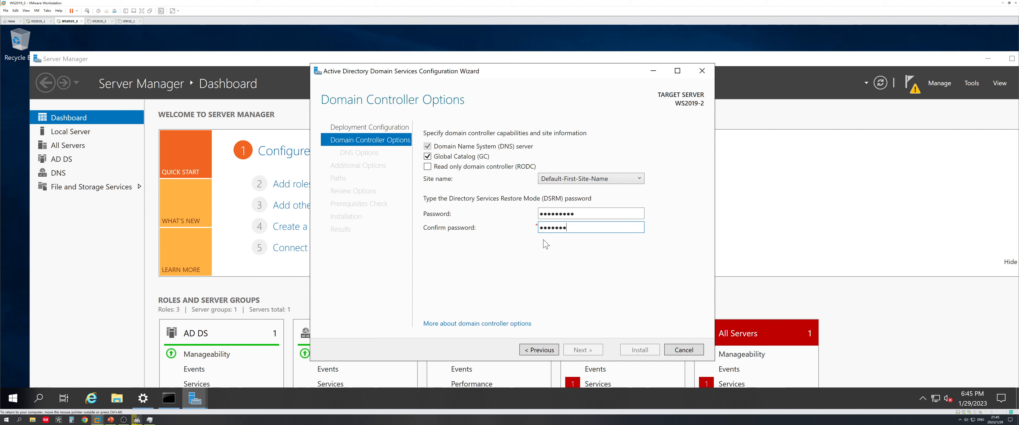
pyautogui.write('d1')
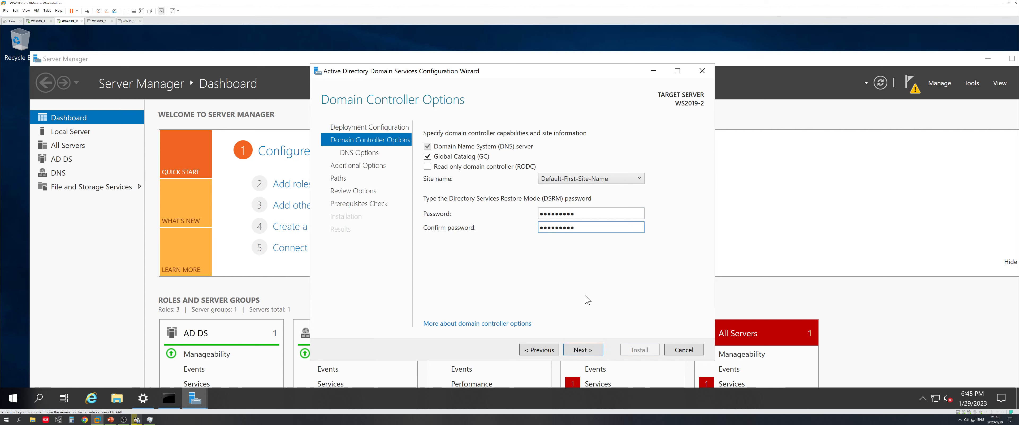
# Advance to Additional Options and leave Replicate from set to Any domain controller
pyautogui.click(593, 349)
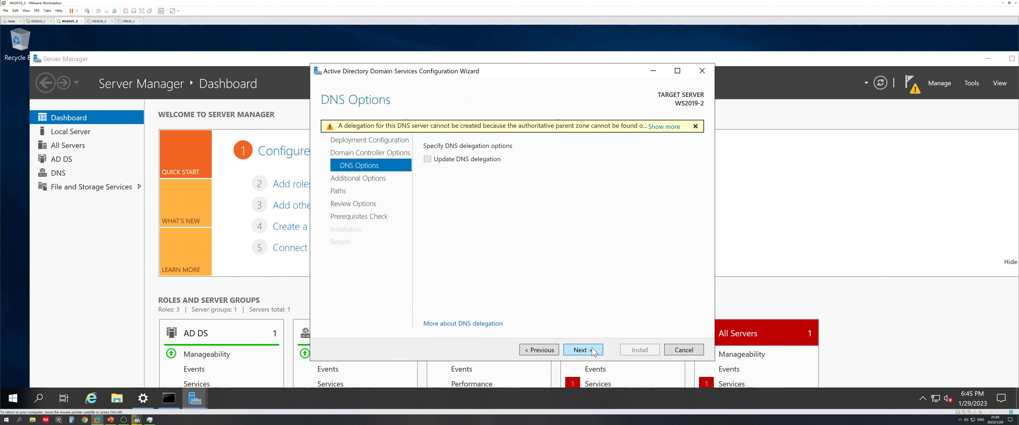
pyautogui.click(594, 350)
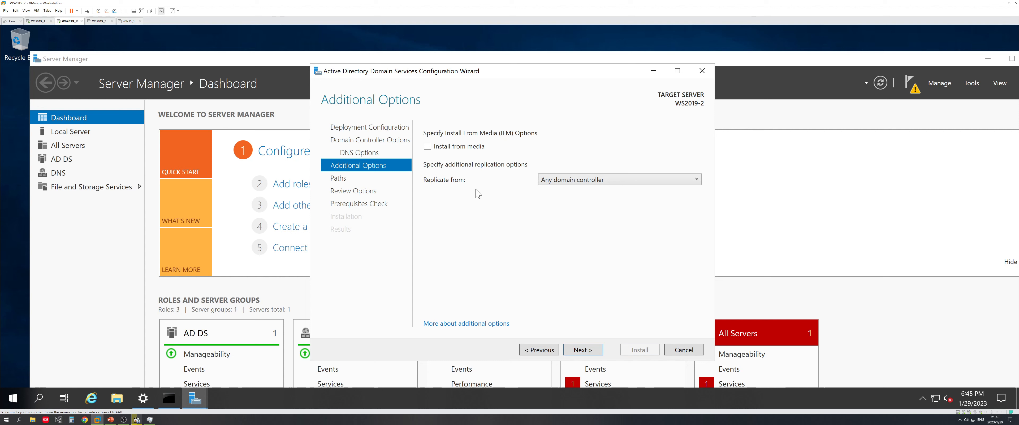
pyautogui.click(574, 183)
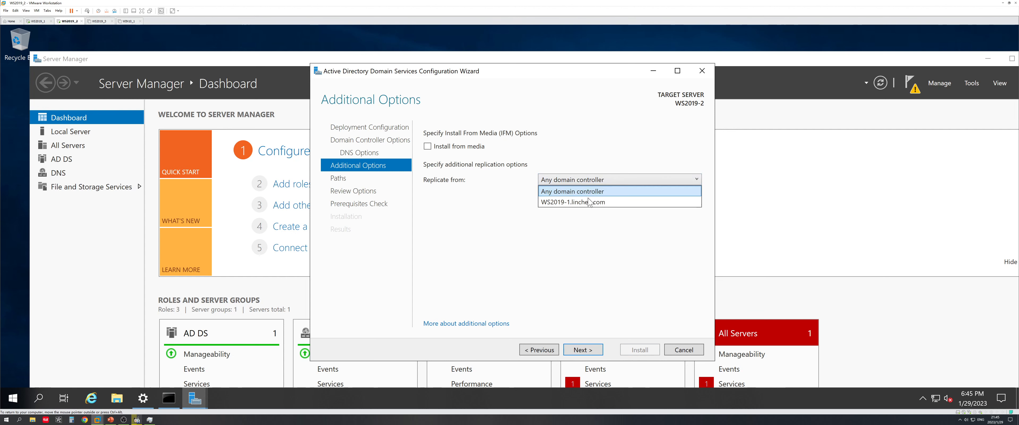
pyautogui.click(569, 202)
pyautogui.click(567, 182)
pyautogui.click(569, 192)
pyautogui.click(560, 182)
pyautogui.click(577, 193)
pyautogui.click(577, 183)
pyautogui.click(572, 202)
pyautogui.click(571, 180)
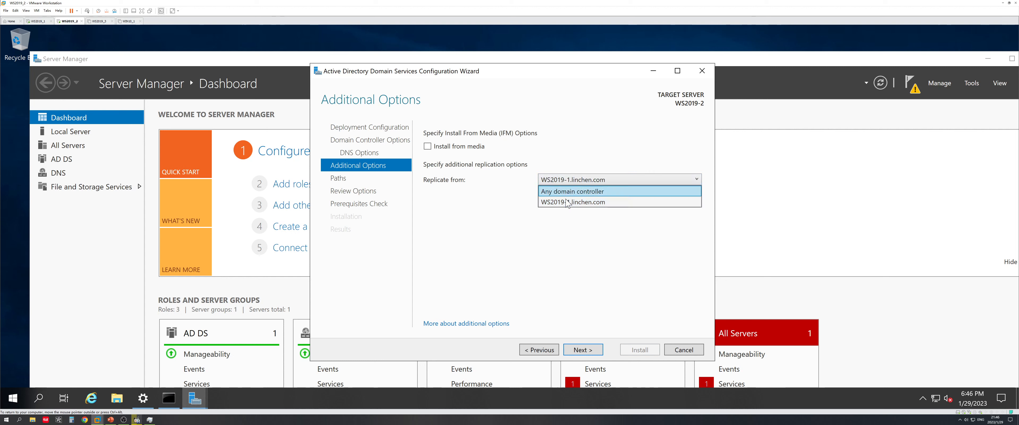
pyautogui.click(568, 204)
pyautogui.click(564, 183)
pyautogui.click(569, 191)
pyautogui.click(570, 181)
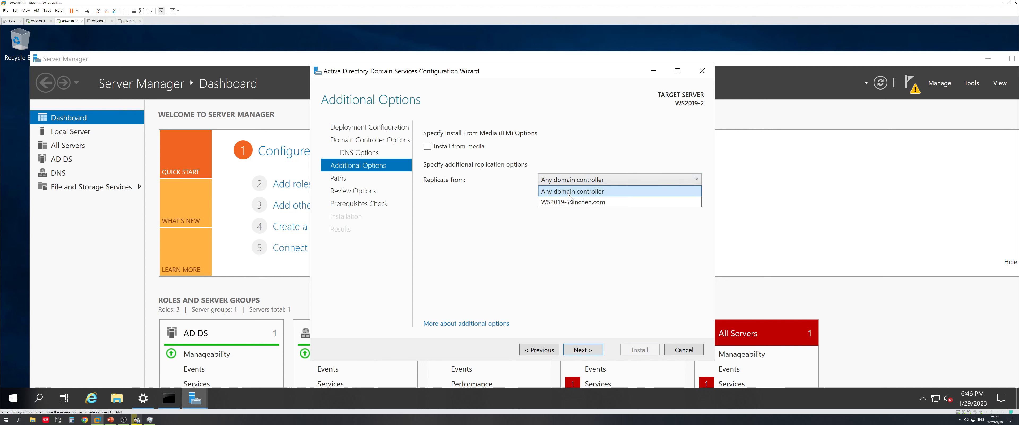
pyautogui.click(571, 192)
pyautogui.click(572, 181)
pyautogui.click(559, 191)
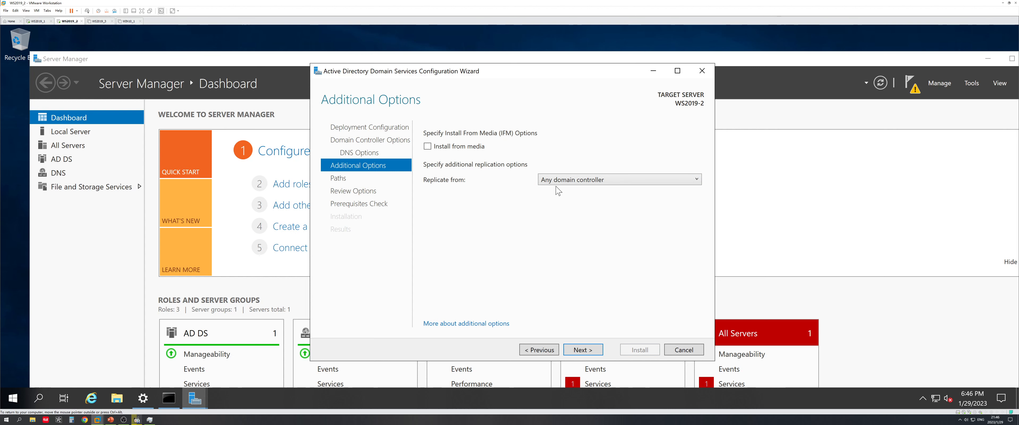
# Accept the default database and log paths, review the options, and reach the prerequisites check
pyautogui.click(596, 353)
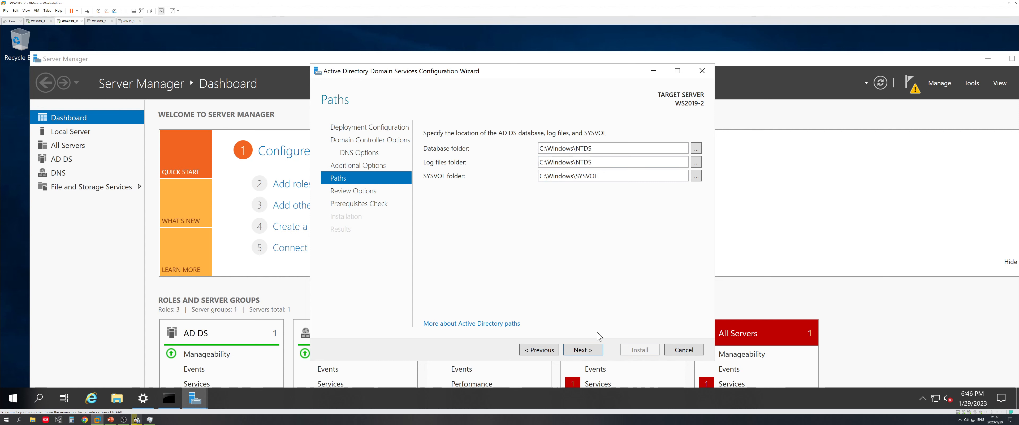
pyautogui.click(598, 352)
pyautogui.moveTo(696, 166); pyautogui.dragTo(697, 150)
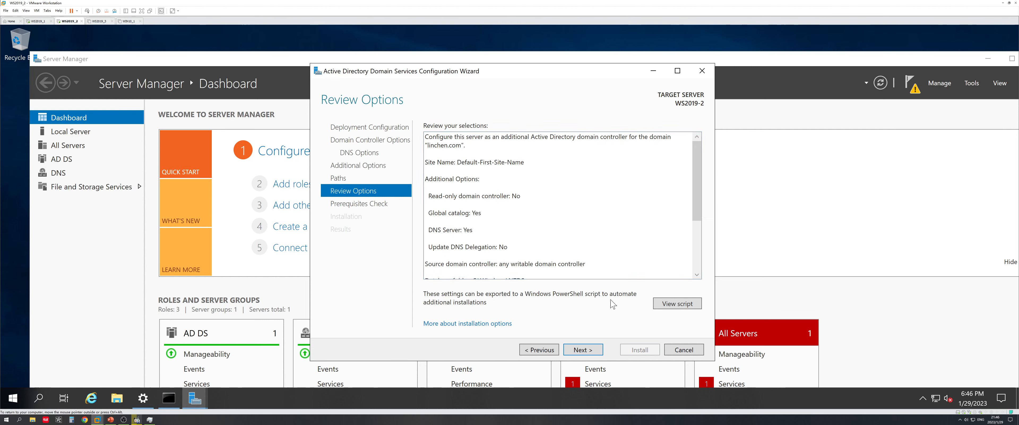
pyautogui.click(587, 350)
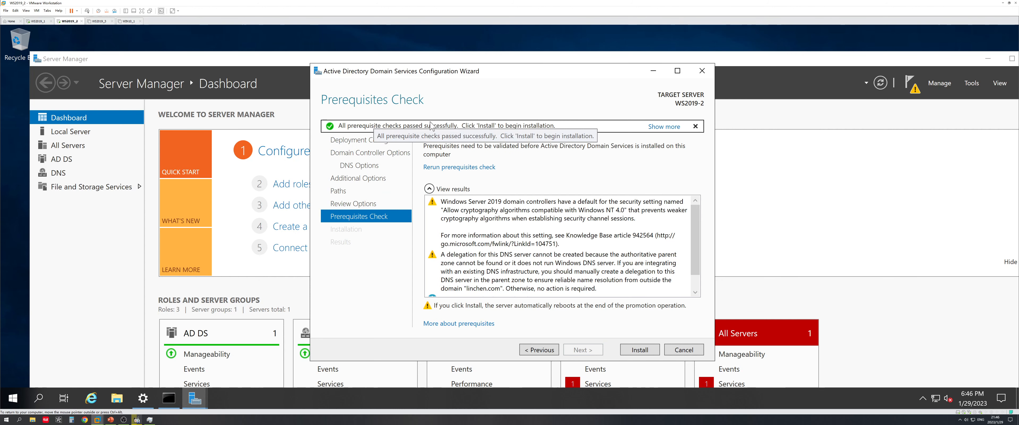
# Launch installation of WS2019-2 as an additional domain controller for linchen.com
pyautogui.click(637, 350)
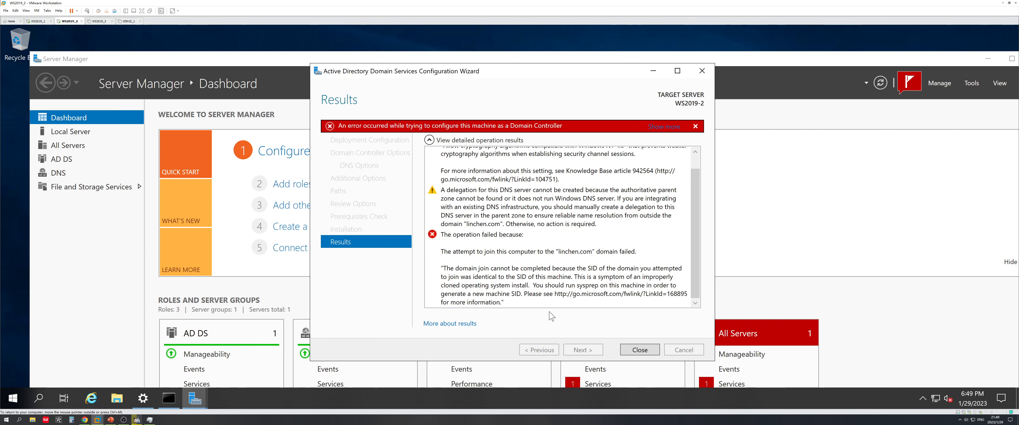
# Read the Vultr article on fixing duplicate SIDs with sysprep, then close the failed wizard
pyautogui.click(85, 419)
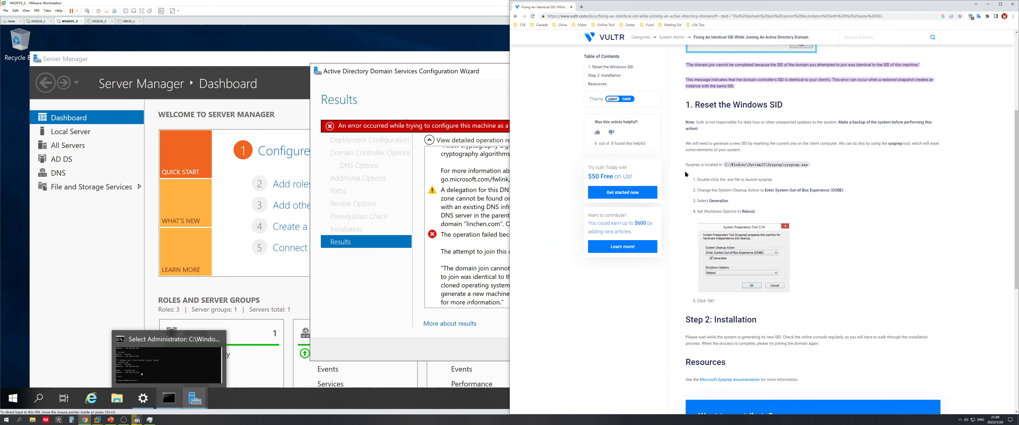
pyautogui.click(475, 352)
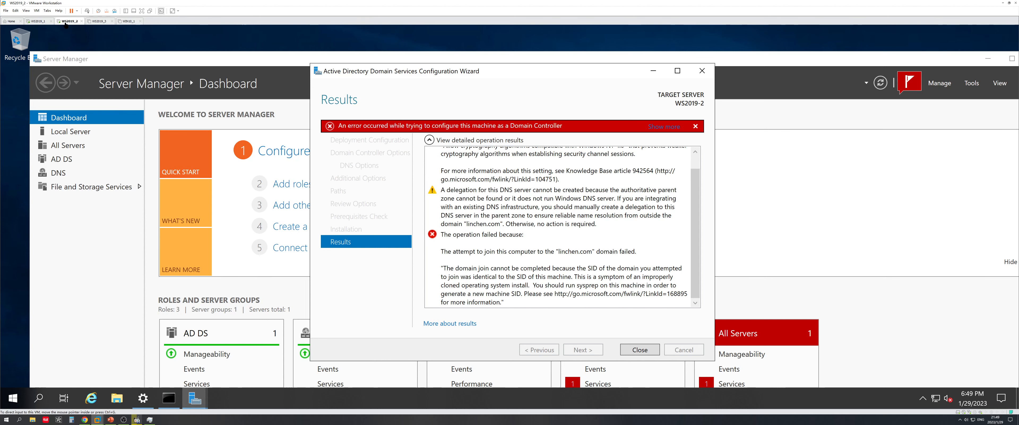
pyautogui.click(84, 421)
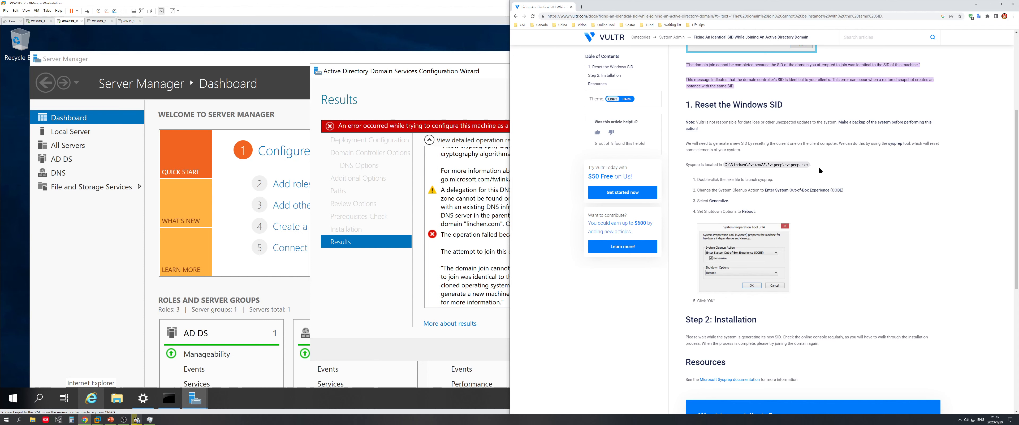
pyautogui.scroll(4, 852, 185)
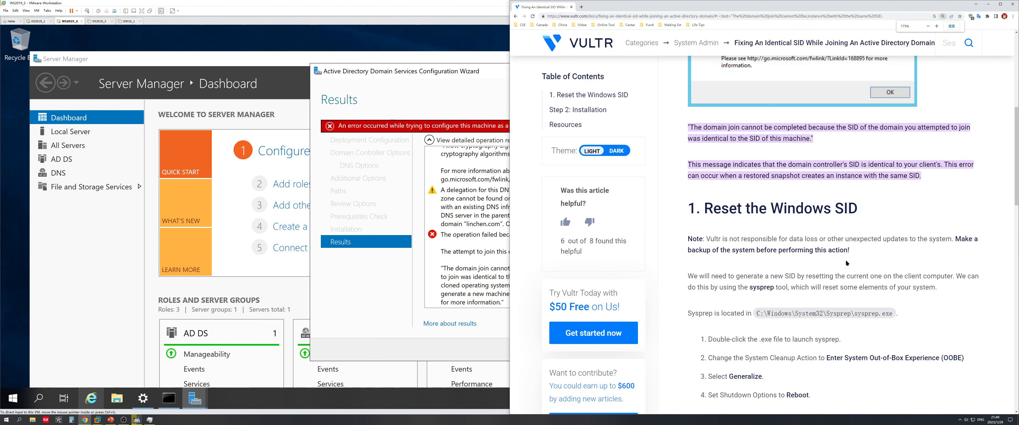
pyautogui.scroll(-2, 846, 263)
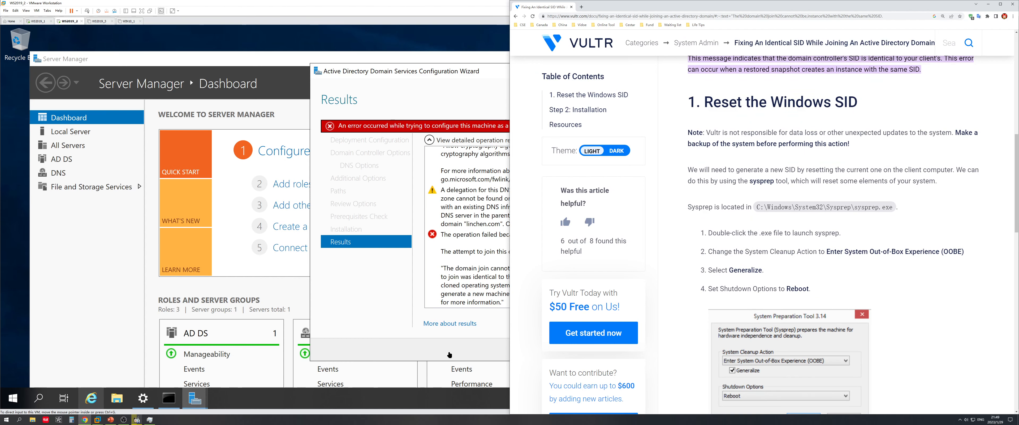
pyautogui.click(423, 354)
pyautogui.click(642, 350)
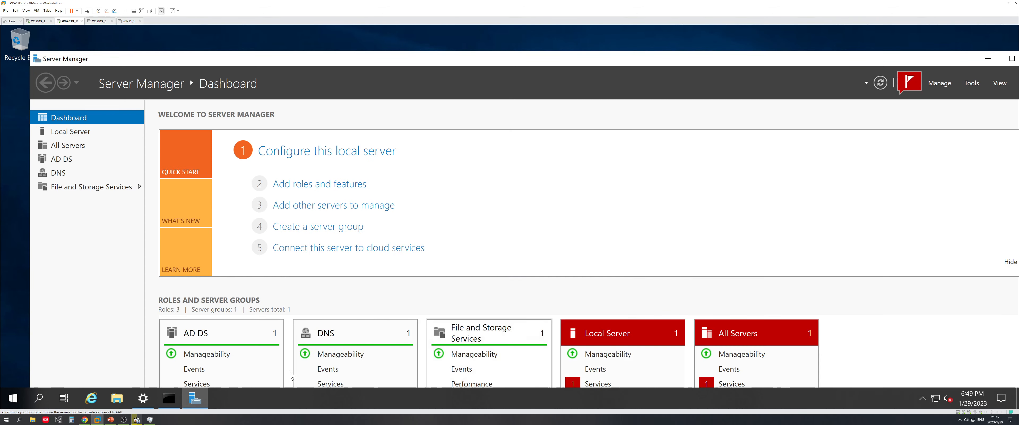
# Browse in File Explorer to C:\Windows\System32 on the cloned server
pyautogui.click(117, 398)
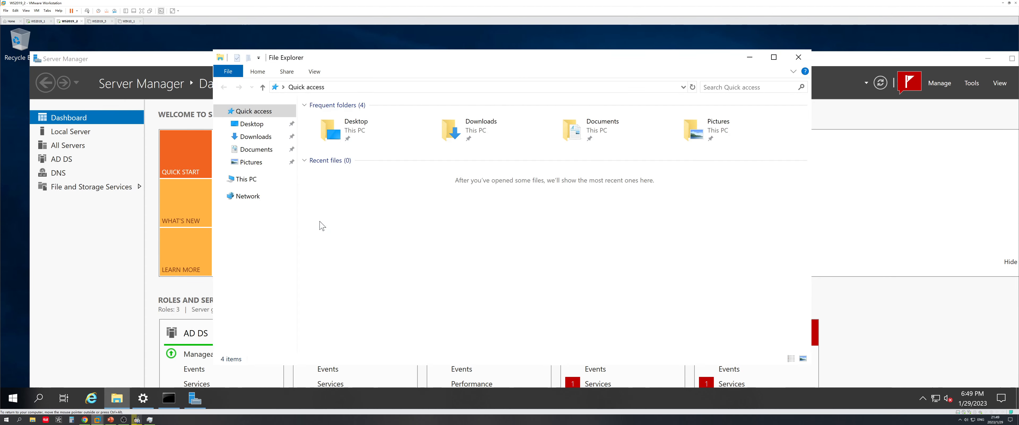
pyautogui.click(270, 178)
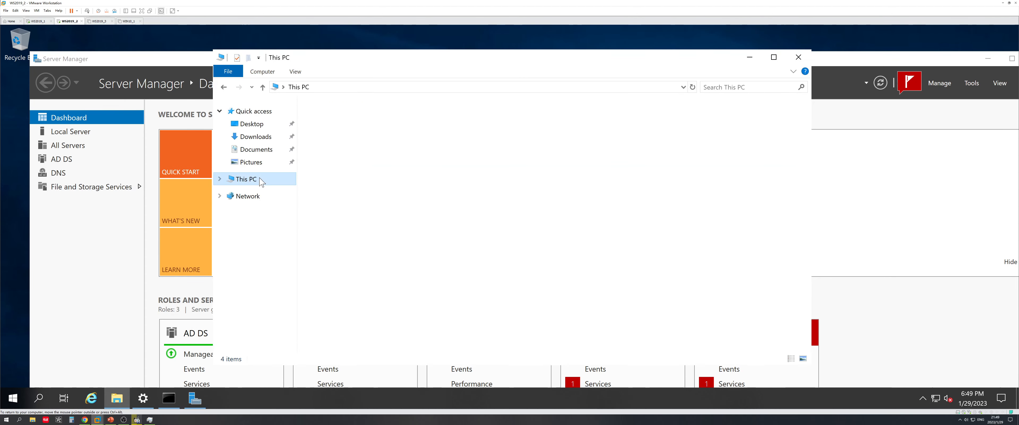
pyautogui.click(360, 227)
pyautogui.doubleClick(360, 227)
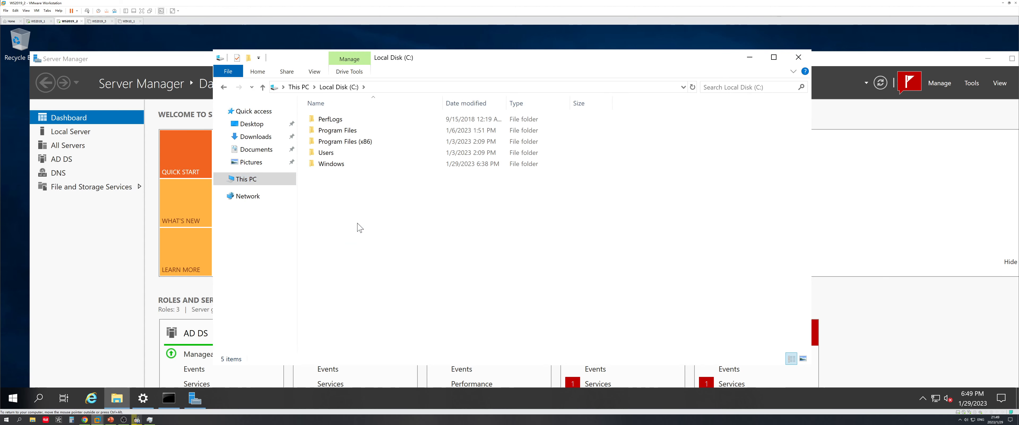
pyautogui.doubleClick(336, 164)
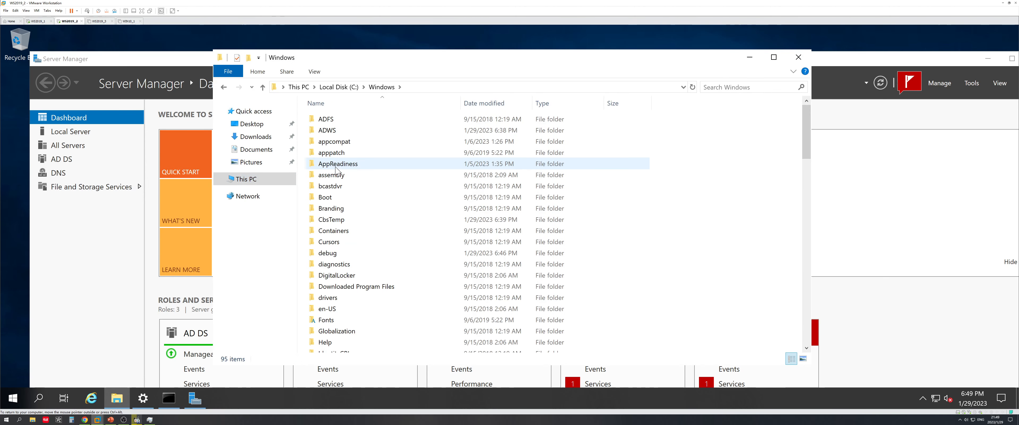
pyautogui.scroll(-20, 367, 215)
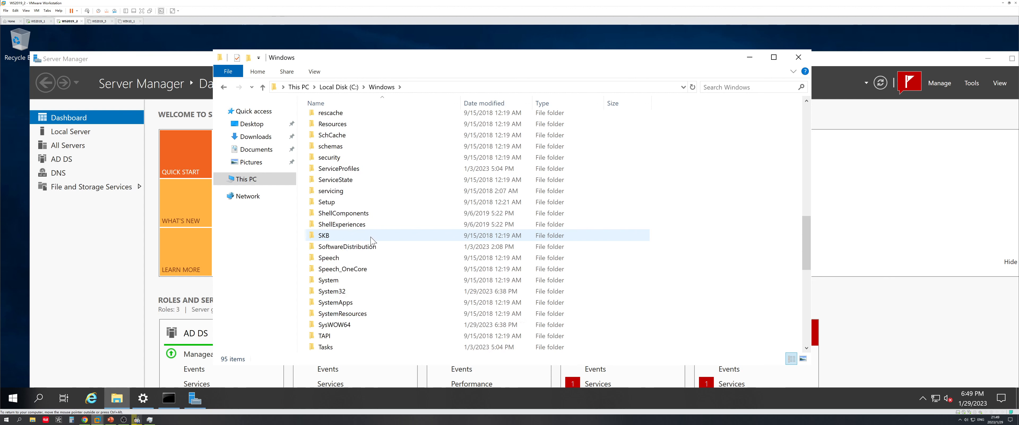
pyautogui.scroll(2, 372, 240)
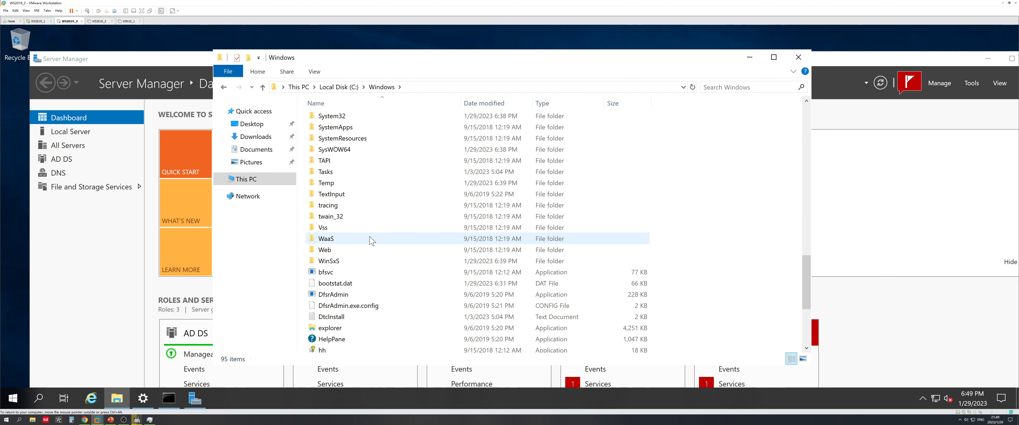
pyautogui.doubleClick(349, 116)
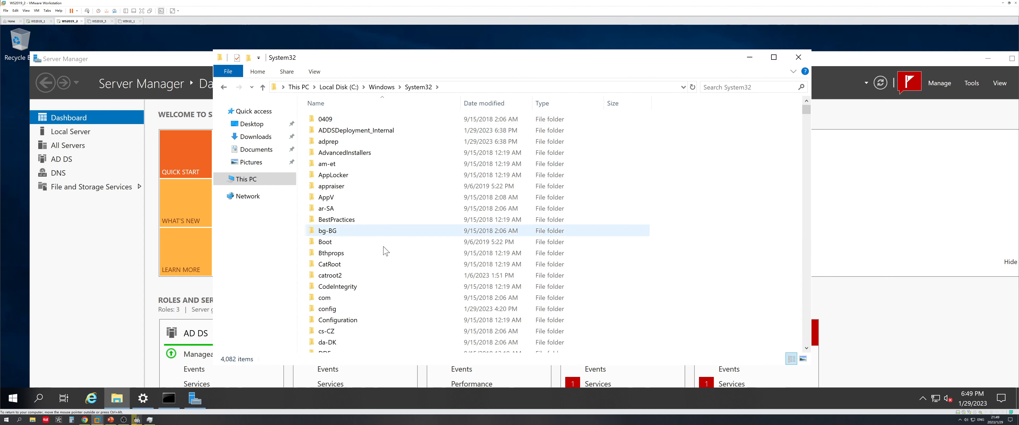
# Open the Sysprep folder, confirming its location against the Vultr article
pyautogui.click(85, 419)
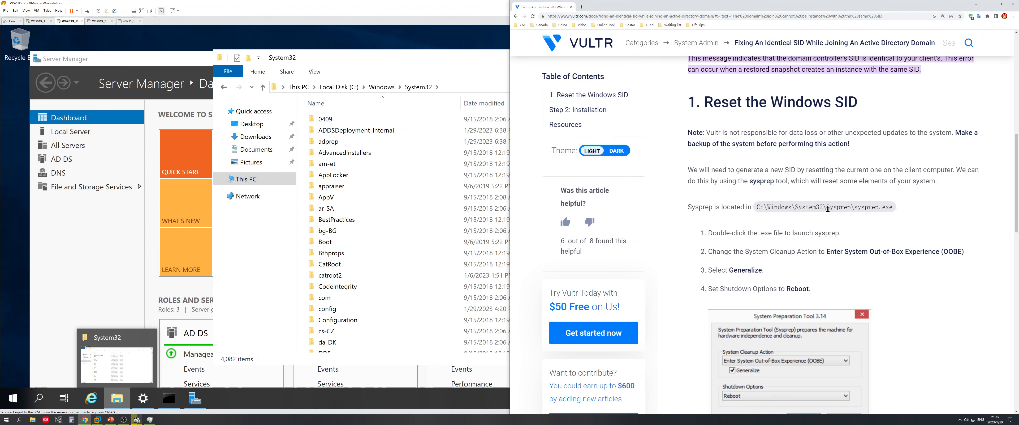
pyautogui.click(407, 276)
pyautogui.scroll(-13, 403, 281)
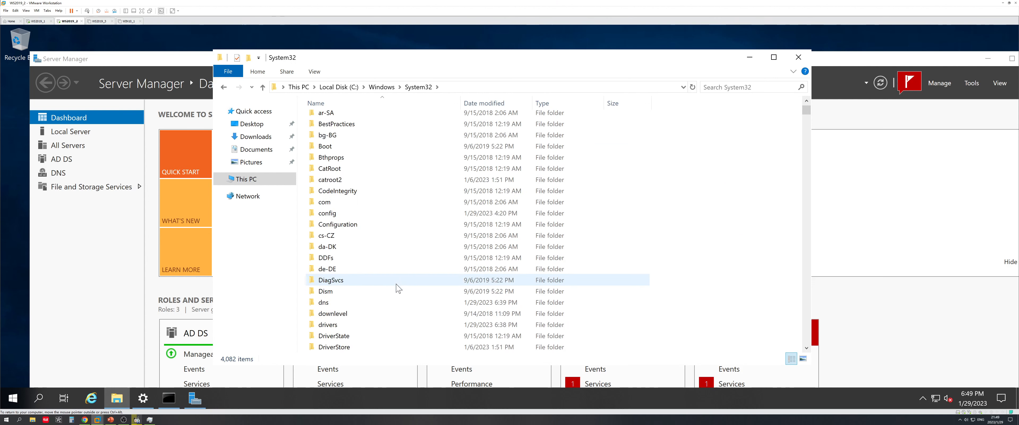
pyautogui.scroll(-12, 397, 296)
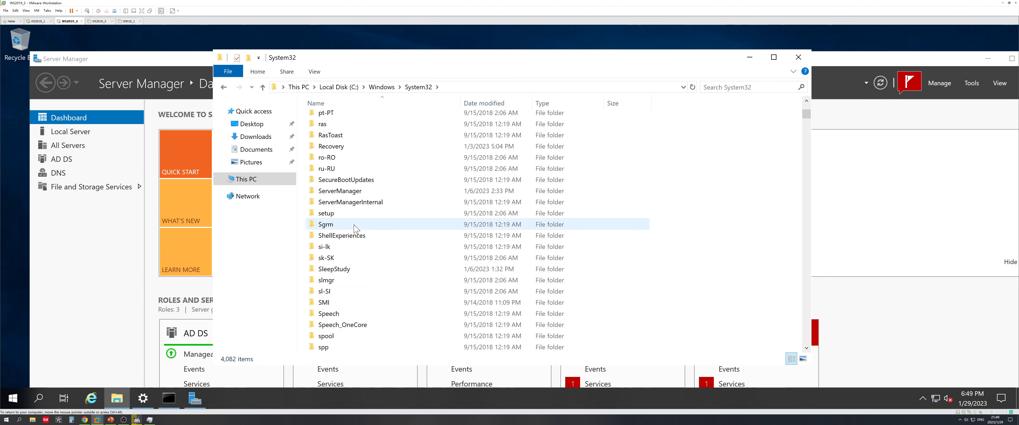
pyautogui.scroll(-3, 357, 205)
pyautogui.doubleClick(359, 291)
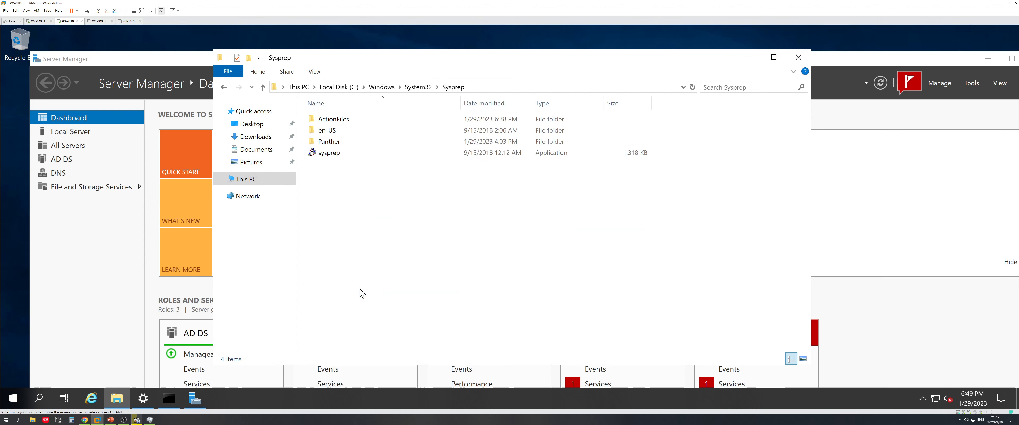
pyautogui.hotkey('alt', 'Tab')
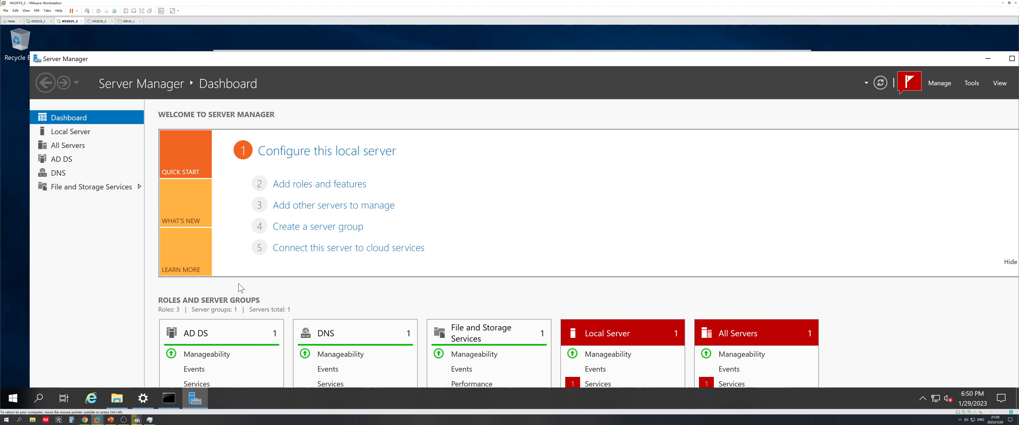
pyautogui.click(118, 397)
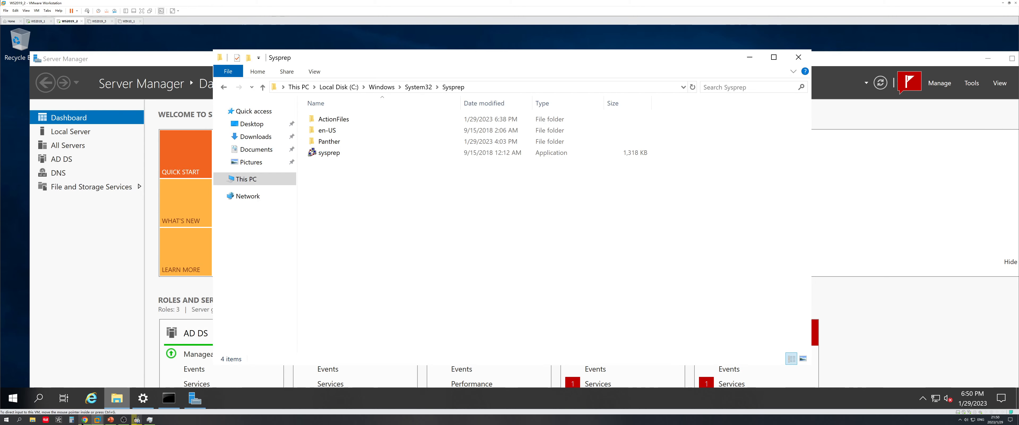
pyautogui.click(84, 419)
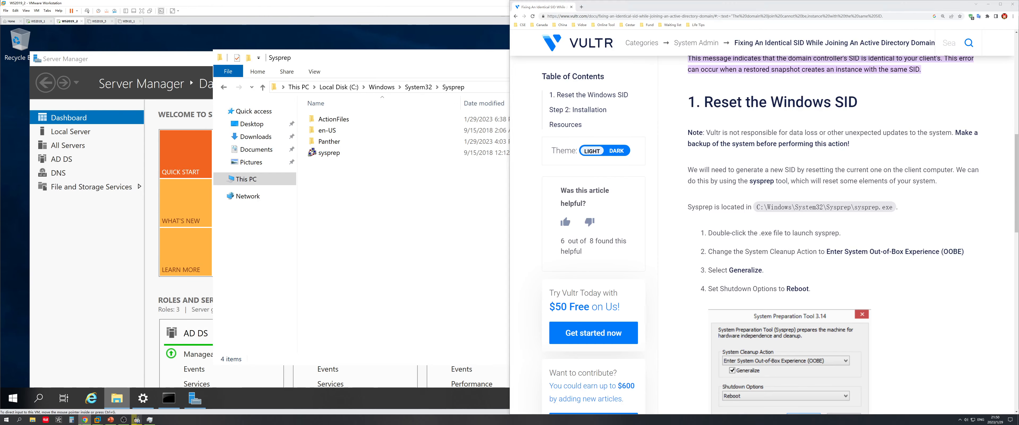
pyautogui.click(391, 170)
# Run sysprep.exe with Enter System OOBE, Generalize and Reboot, following the article's steps
pyautogui.doubleClick(341, 155)
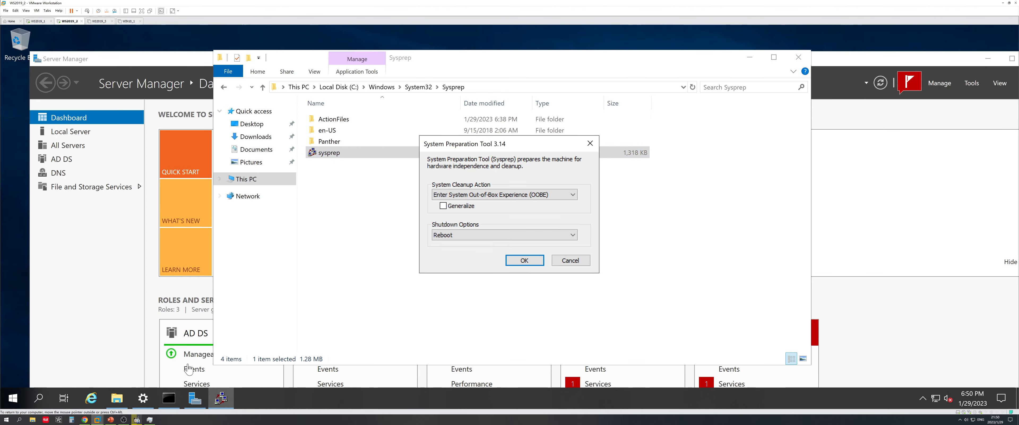
pyautogui.click(85, 419)
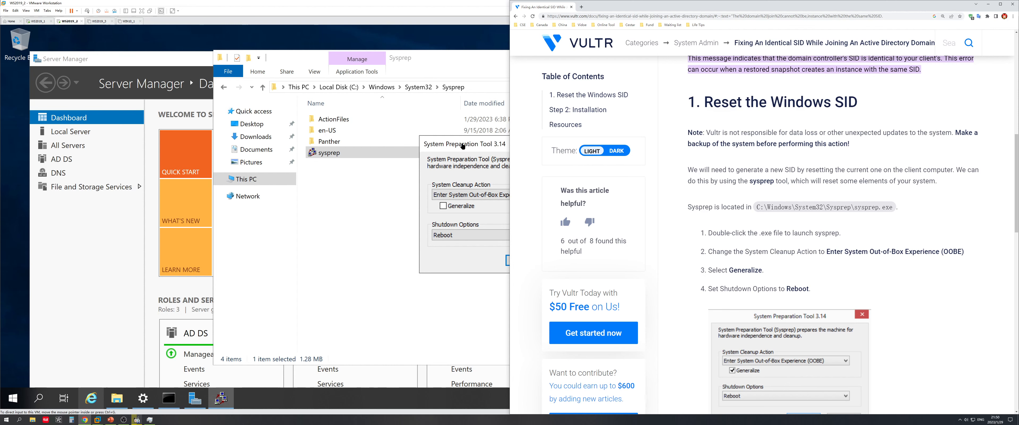
pyautogui.click(463, 146)
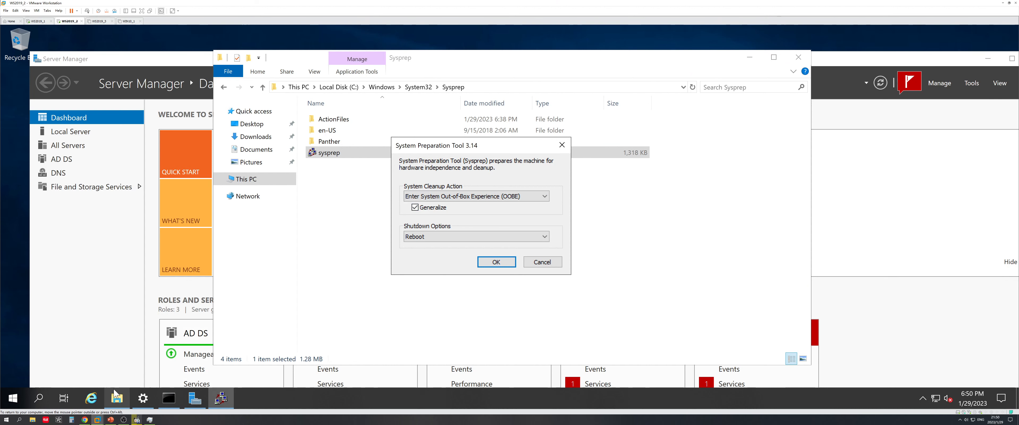
pyautogui.click(85, 419)
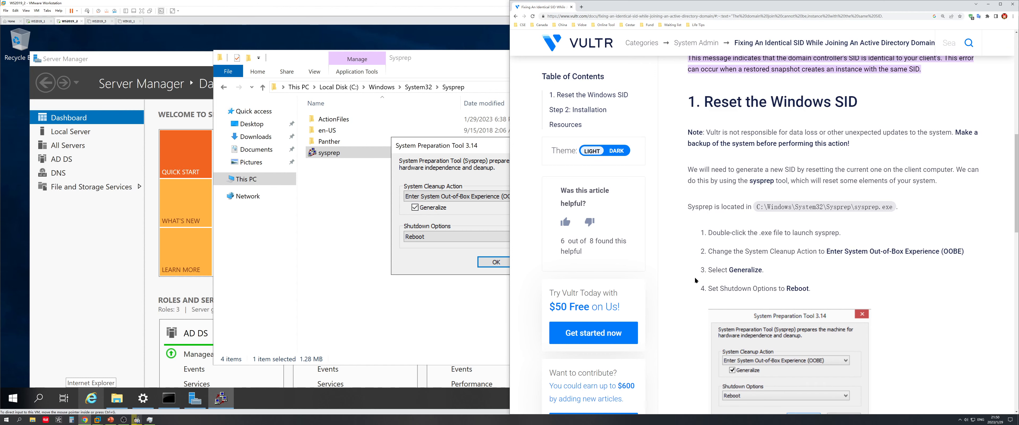
pyautogui.scroll(-3, 696, 280)
pyautogui.click(450, 267)
pyautogui.click(504, 266)
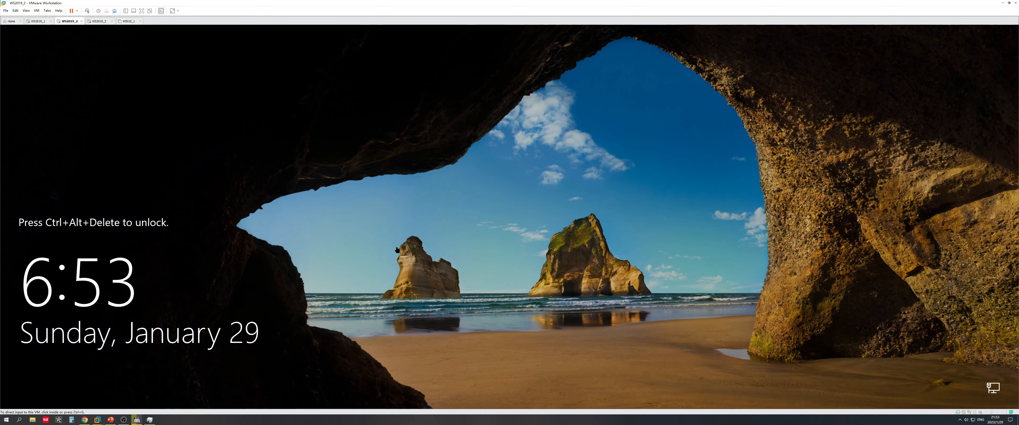
# Sign in as Administrator on WS2019_2 and WS2019_3, then return to WS2019_2
pyautogui.click(383, 229)
pyautogui.click(88, 10)
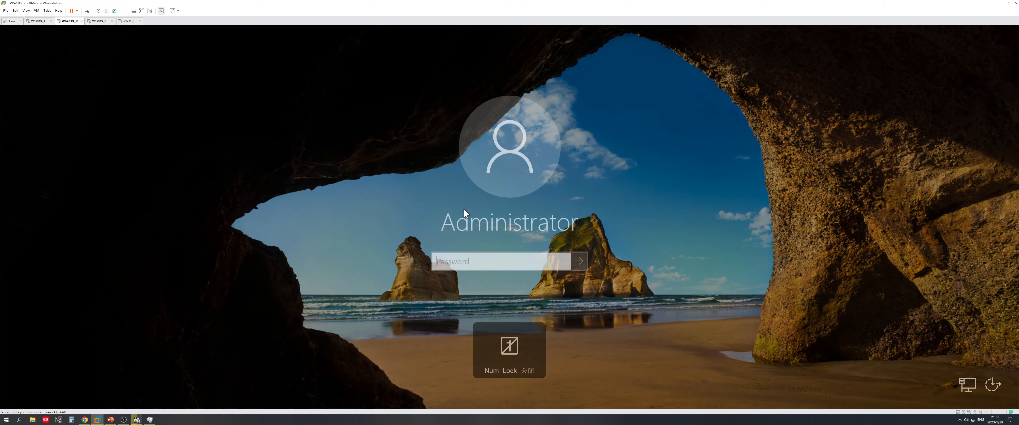
pyautogui.write('******')
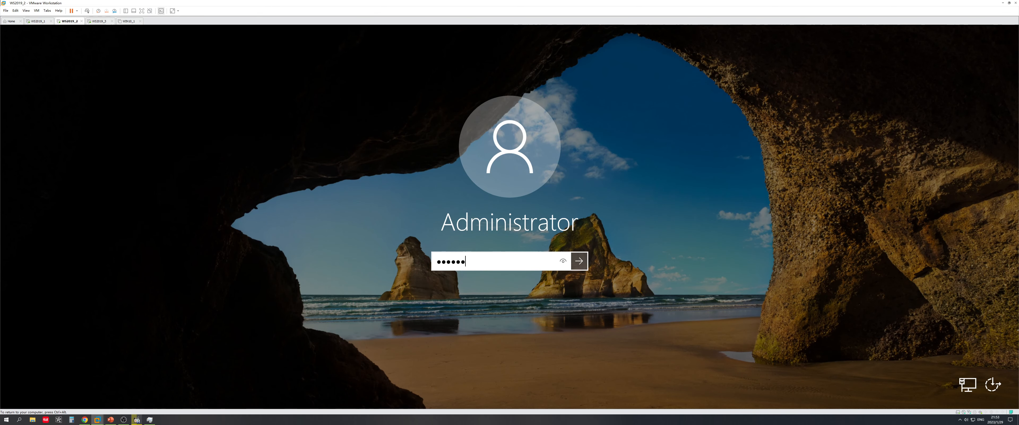
pyautogui.press('Return')
pyautogui.hotkey('ctrl', 'alt')
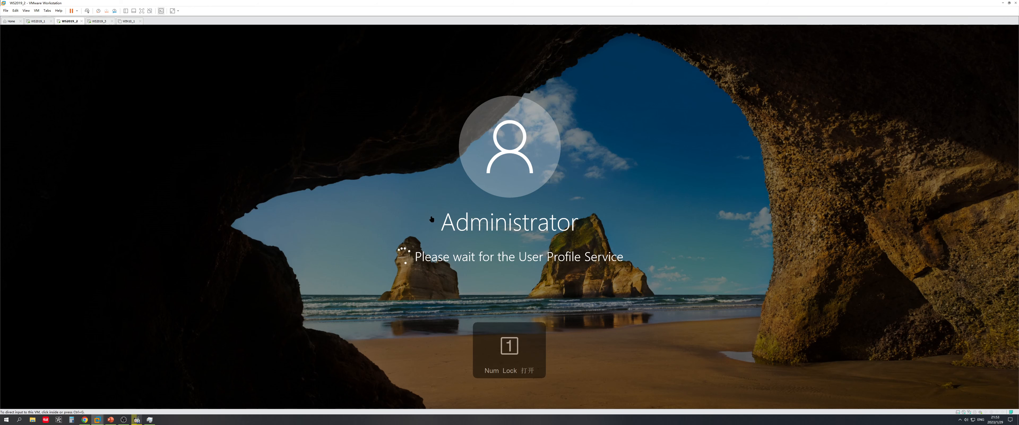
pyautogui.click(99, 21)
pyautogui.click(239, 155)
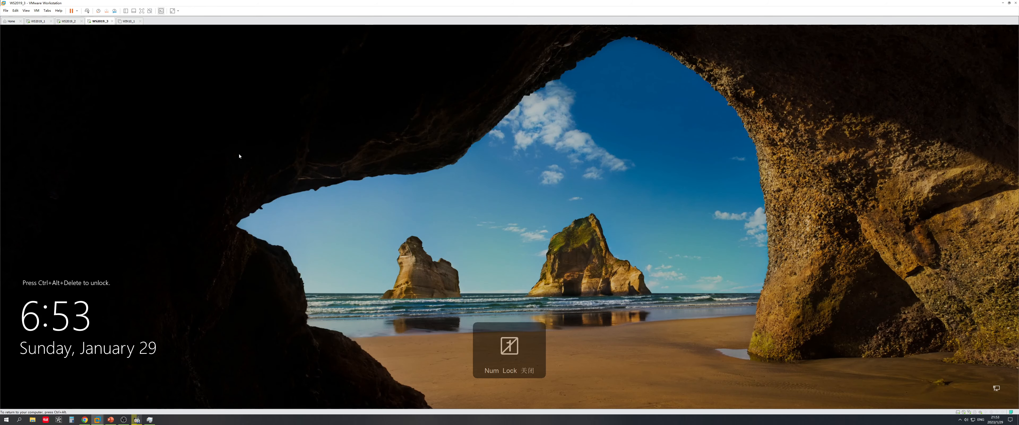
pyautogui.click(87, 11)
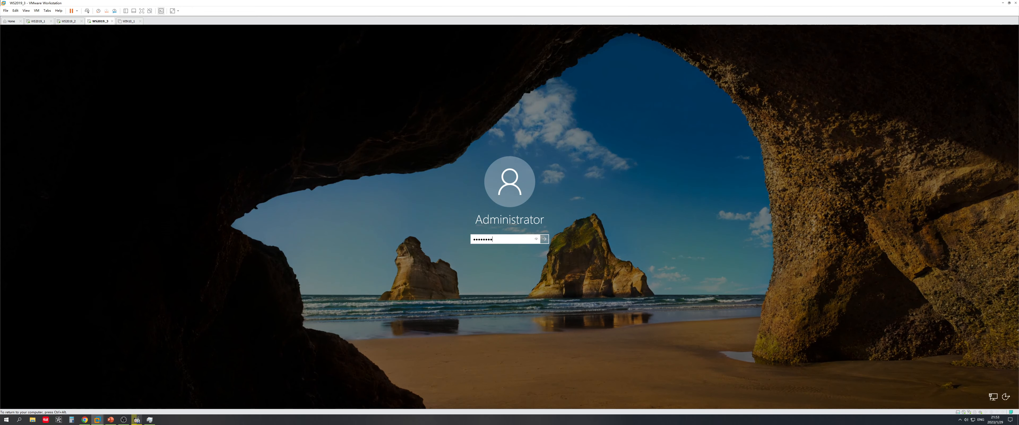
pyautogui.press('Return')
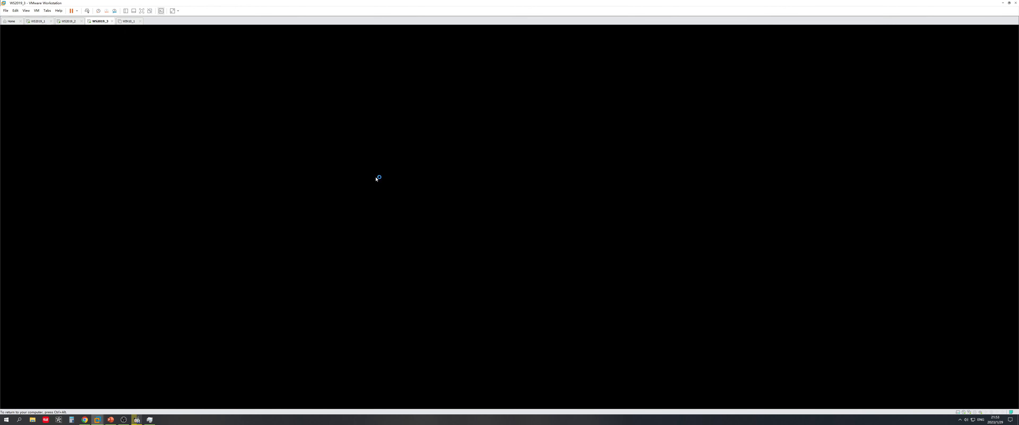
pyautogui.click(65, 22)
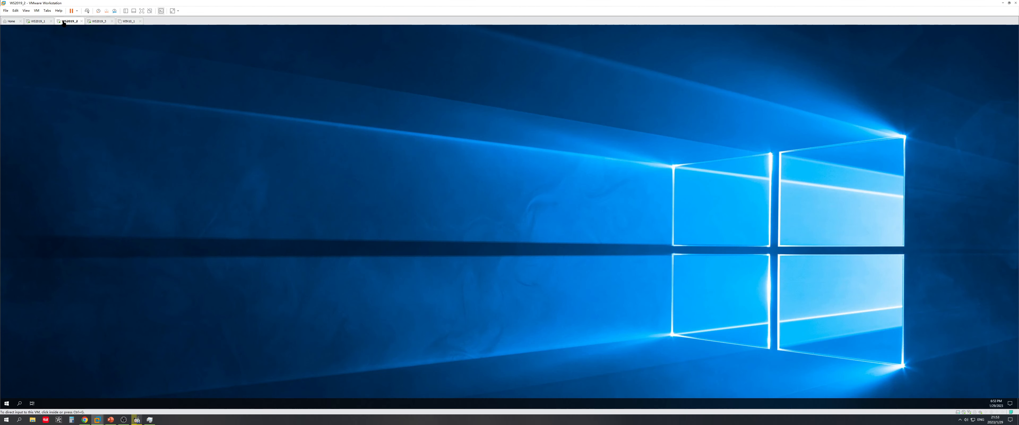
# Set WS2019_2's display scaling to 200%
pyautogui.rightClick(272, 165)
pyautogui.click(293, 210)
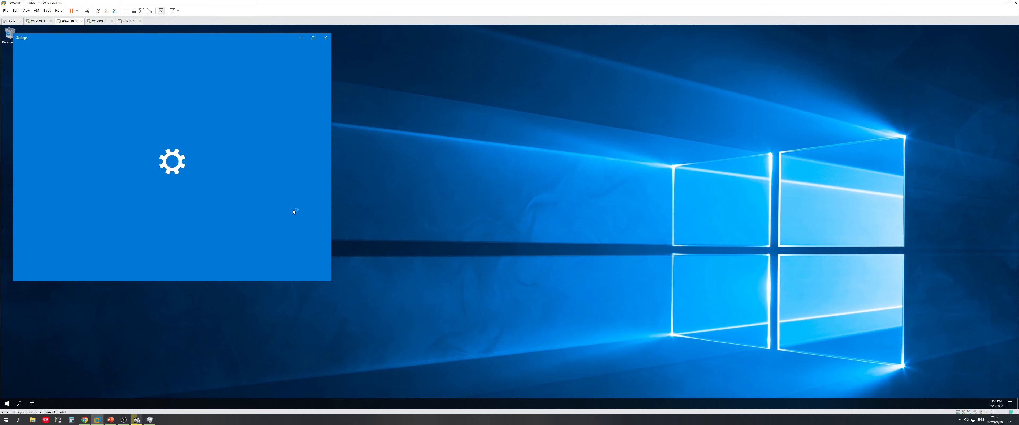
pyautogui.click(132, 159)
pyautogui.click(125, 196)
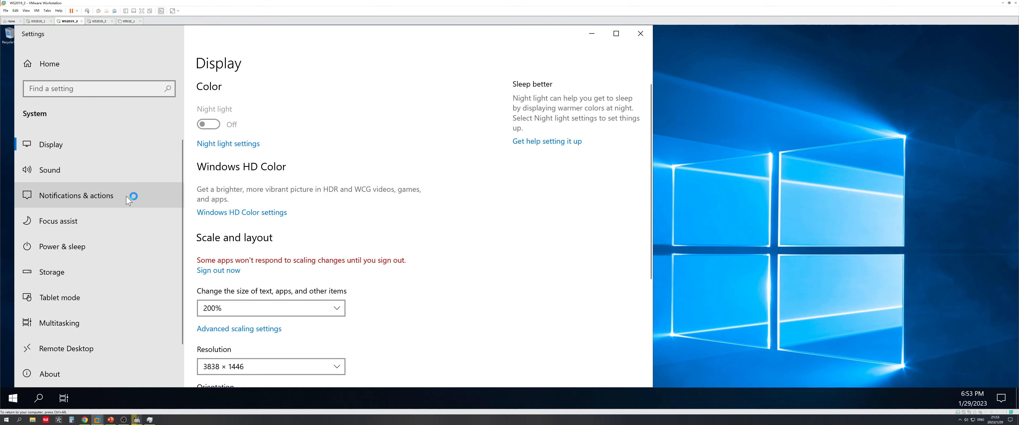
pyautogui.click(641, 34)
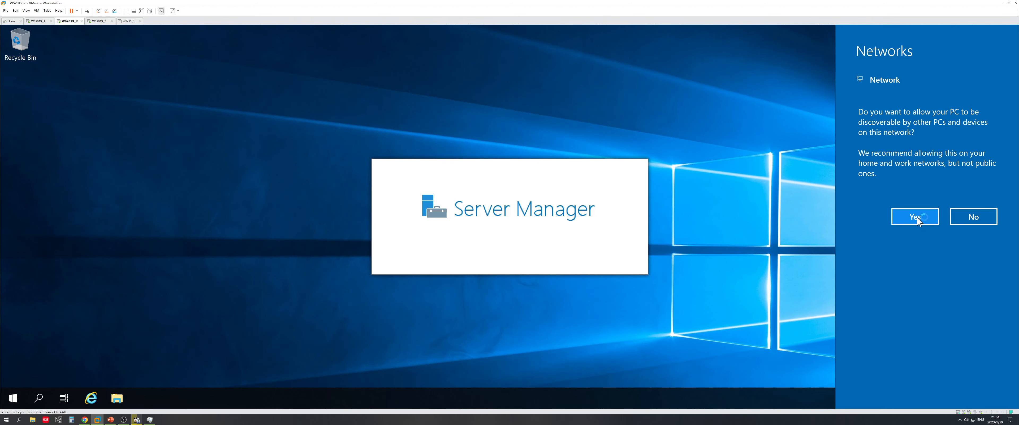
# Allow network discovery and bring up Network & Internet settings
pyautogui.click(916, 217)
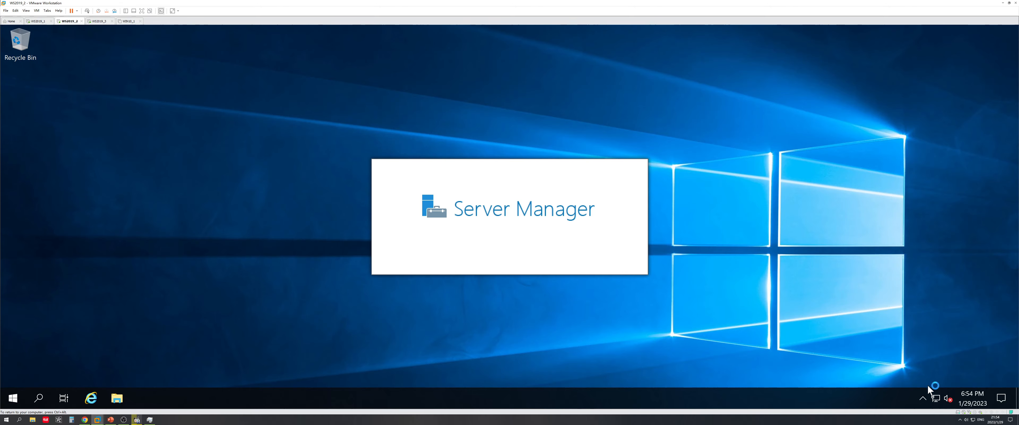
pyautogui.rightClick(937, 399)
pyautogui.click(937, 388)
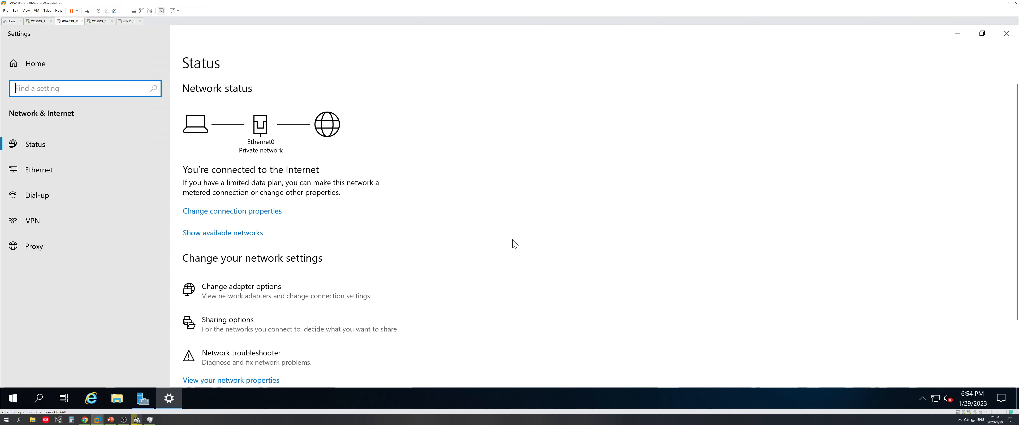
# Open Ethernet0's IPv4 properties, choose a static address and begin entering 192.168
pyautogui.click(259, 293)
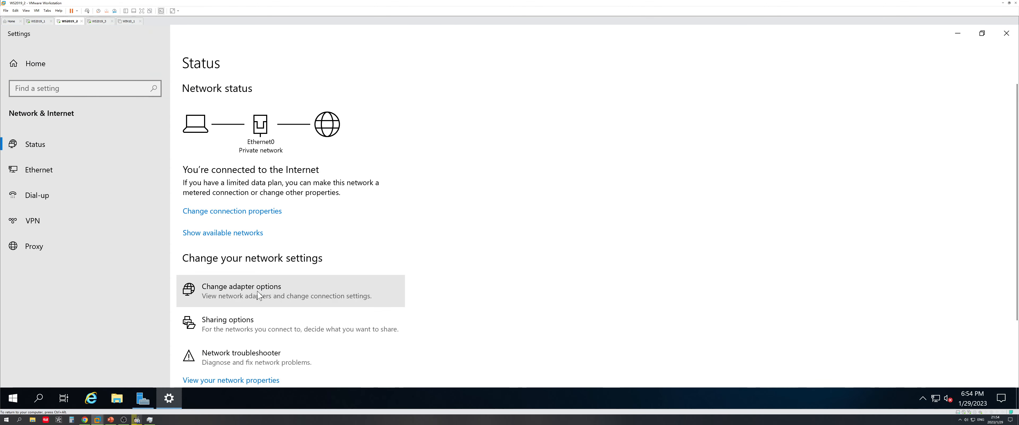
pyautogui.rightClick(282, 128)
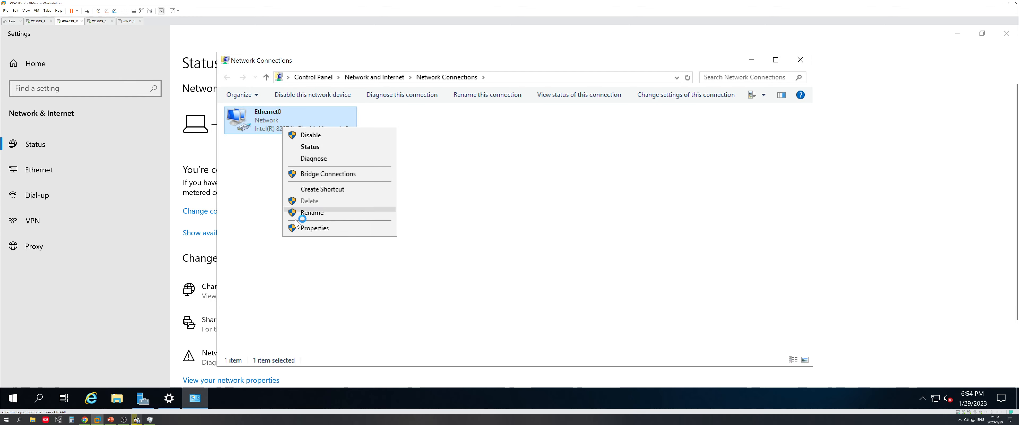
pyautogui.click(317, 228)
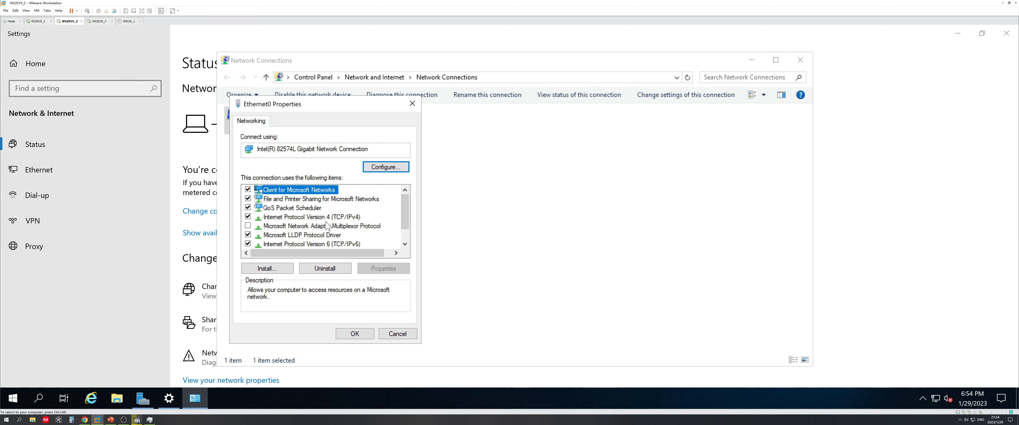
pyautogui.doubleClick(331, 219)
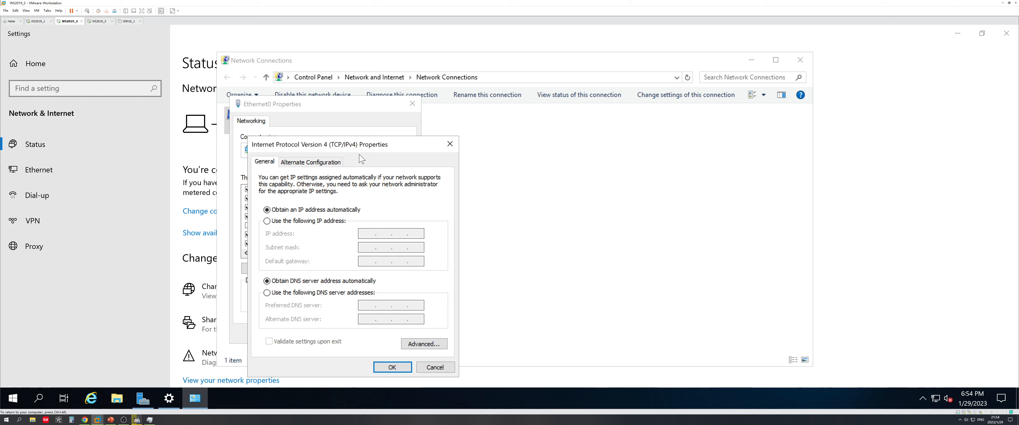
pyautogui.moveTo(362, 147); pyautogui.dragTo(549, 135)
pyautogui.click(499, 210)
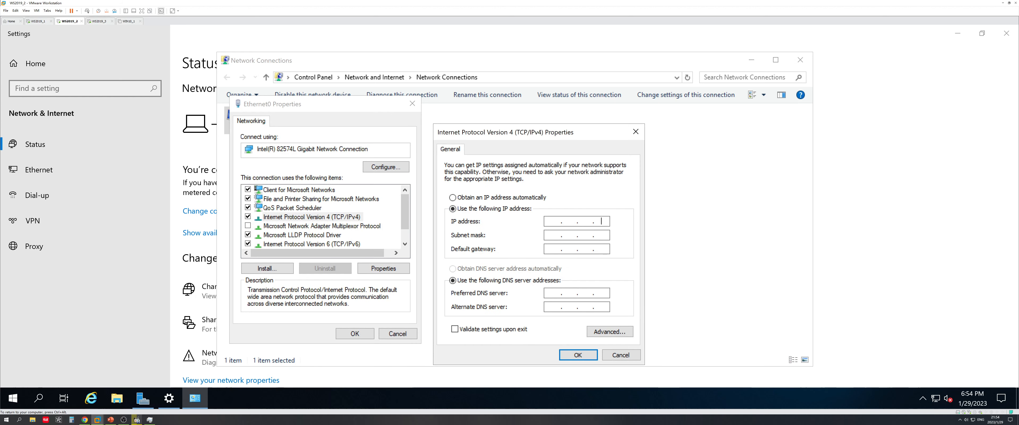
pyautogui.press('Num_Lock')
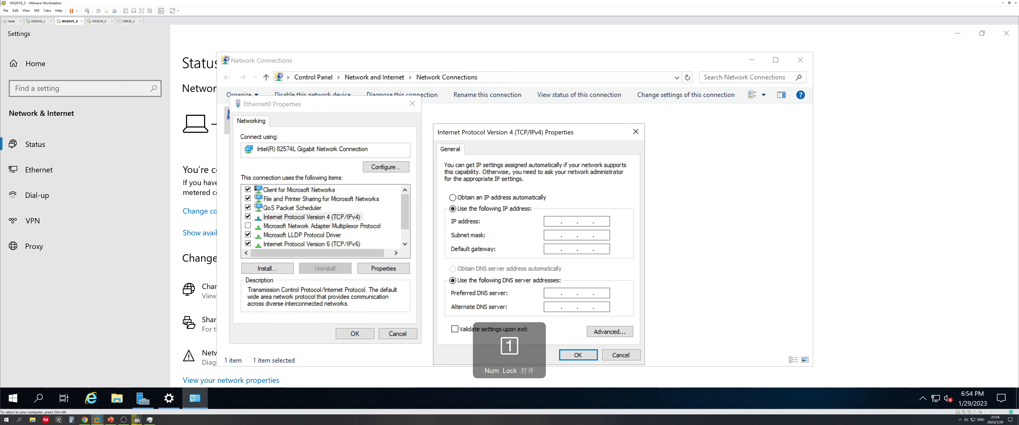
pyautogui.write('192 . 168 . .')
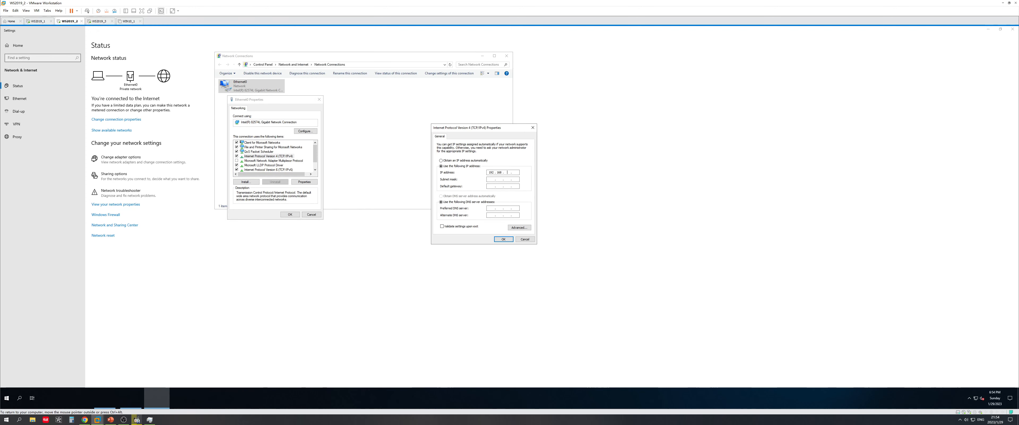
# Reapply 200% display scaling on the WS2019_2 desktop
pyautogui.click(988, 29)
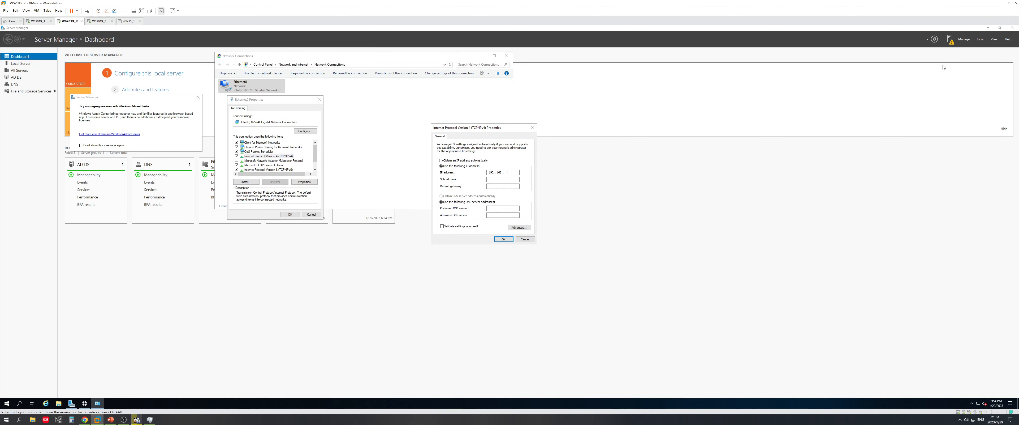
pyautogui.click(989, 28)
pyautogui.rightClick(233, 330)
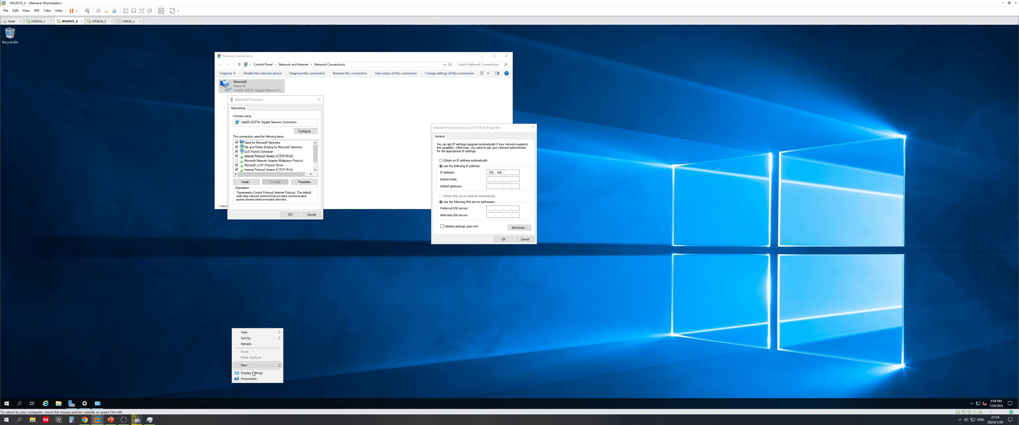
pyautogui.click(252, 373)
pyautogui.click(131, 151)
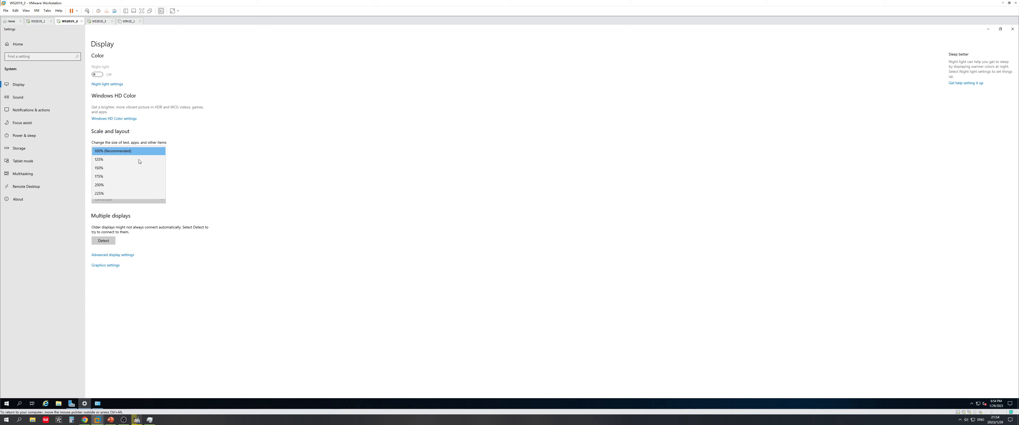
pyautogui.click(124, 184)
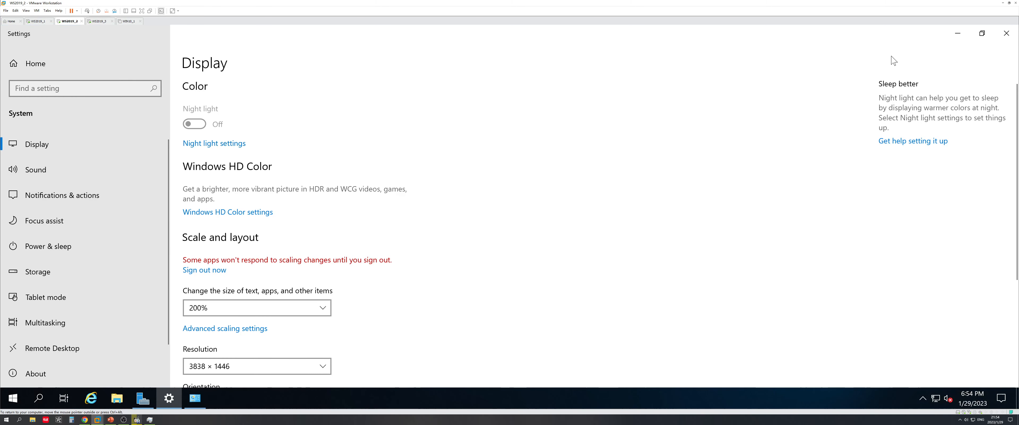
pyautogui.click(958, 33)
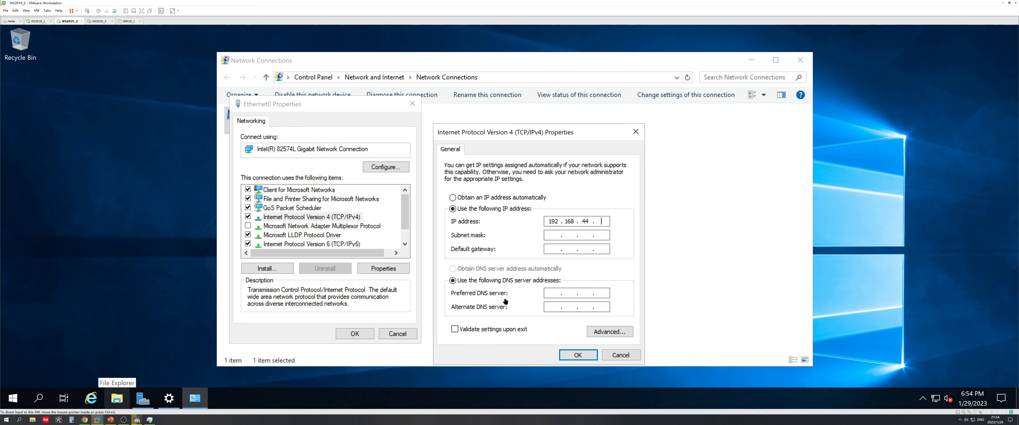
# Finish IP 192.168.44.131, mask 255.255.255.0, gateway 192.168.44.2, DNS 192.168.44.128 and save
pyautogui.click(601, 221)
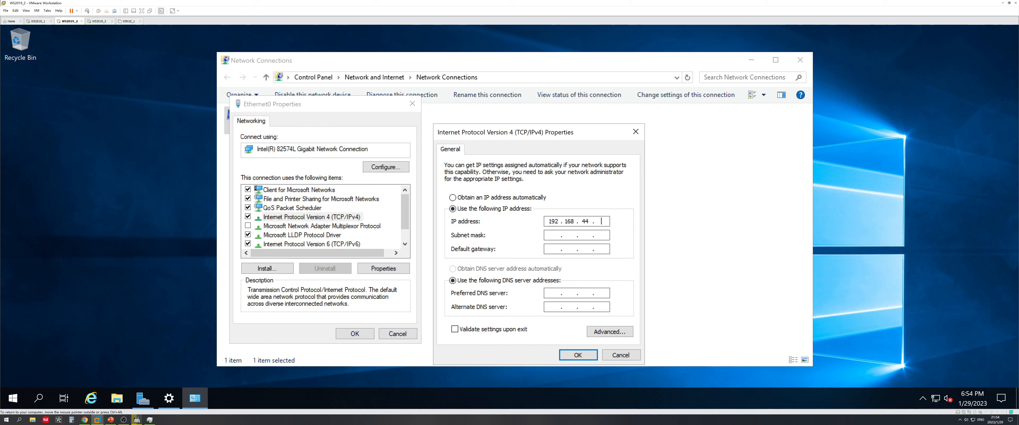
pyautogui.press('Tab')
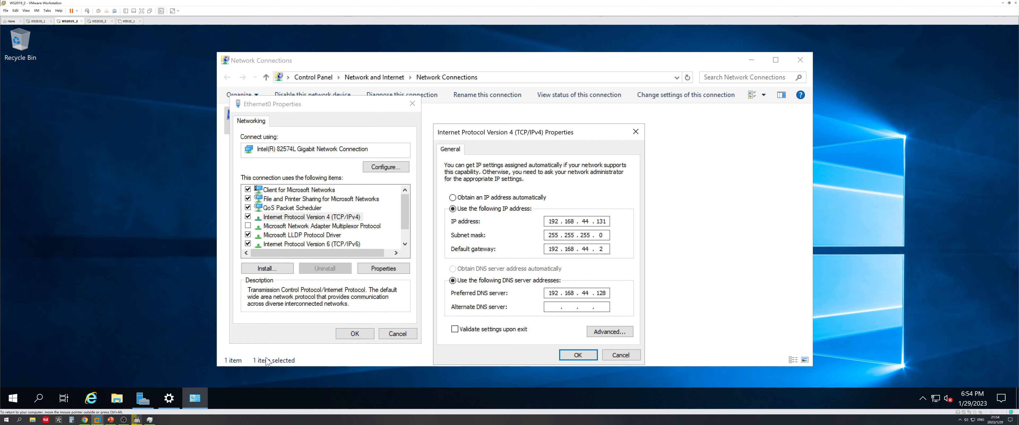
pyautogui.click(111, 419)
pyautogui.click(111, 419)
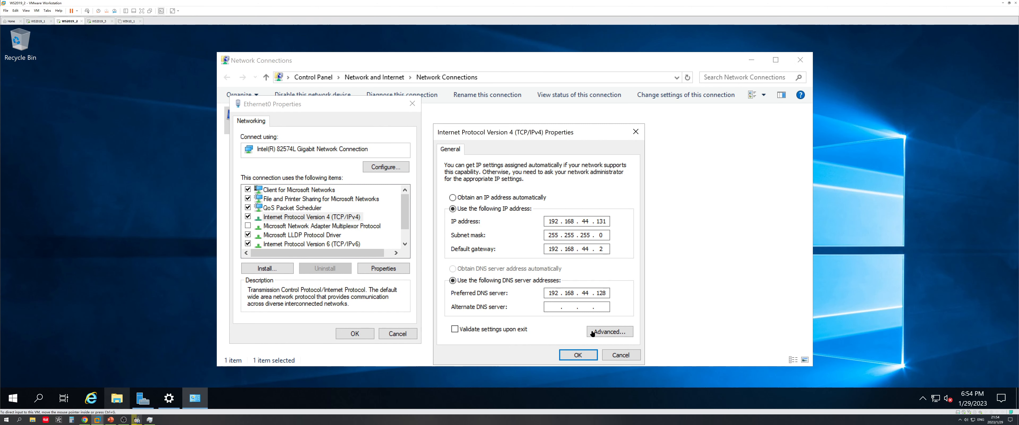
pyautogui.click(574, 357)
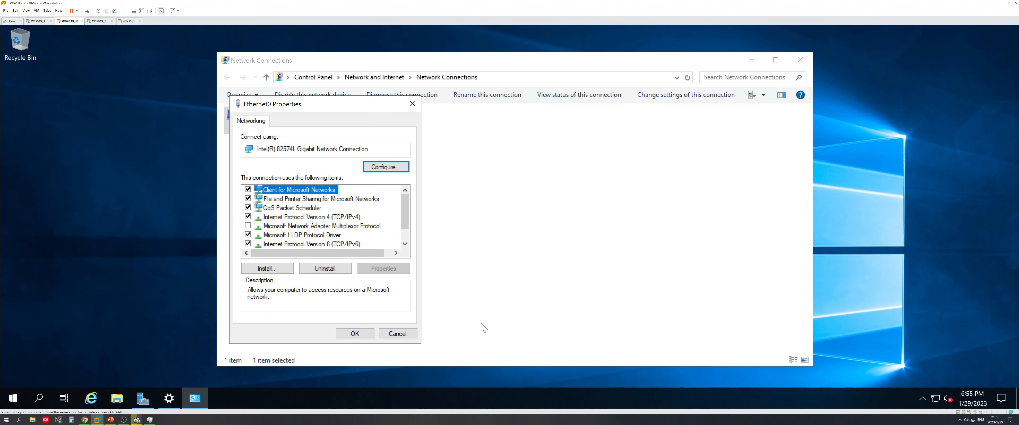
pyautogui.click(363, 334)
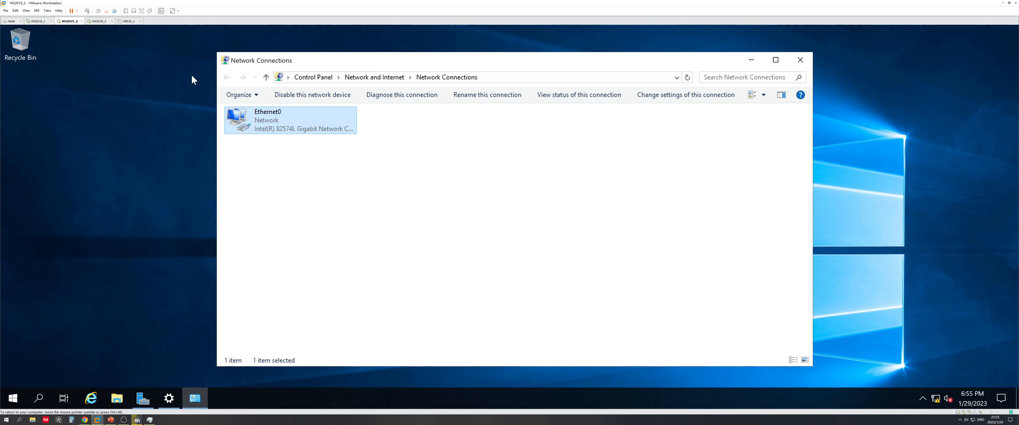
# On WS2019_3, open File Explorer to the Local Disk (C:) drive
pyautogui.click(99, 21)
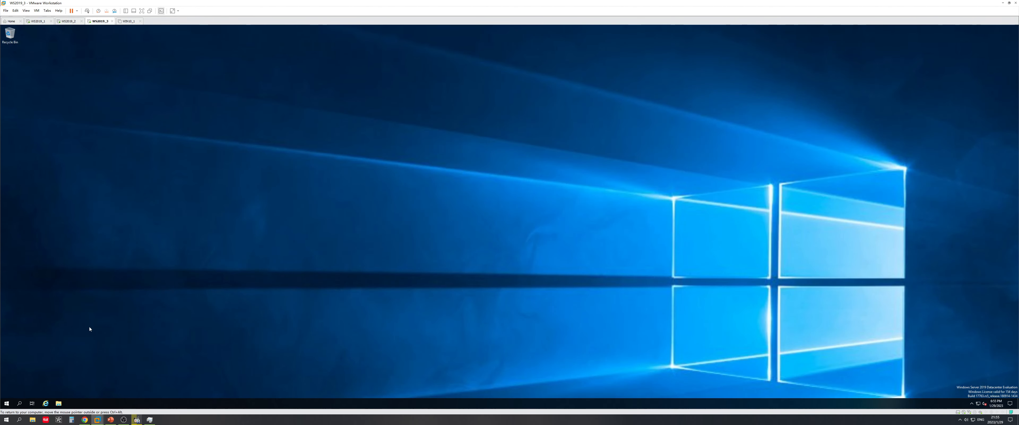
pyautogui.click(59, 403)
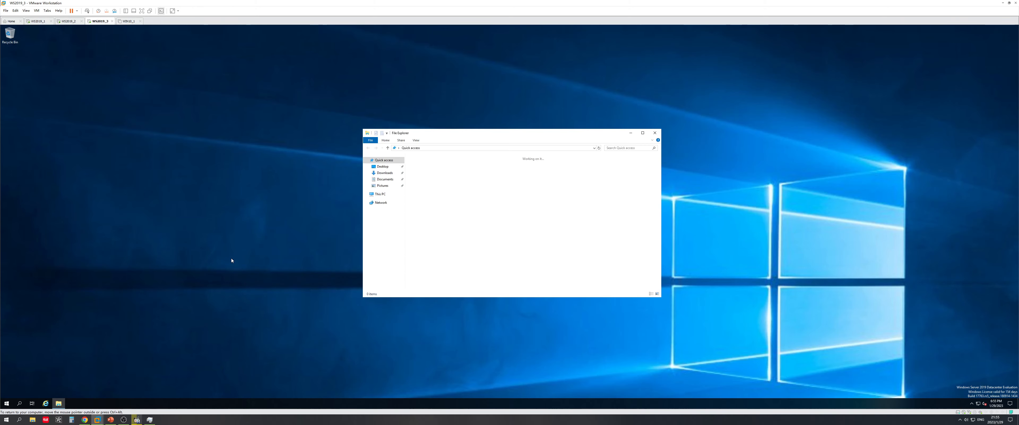
pyautogui.click(379, 194)
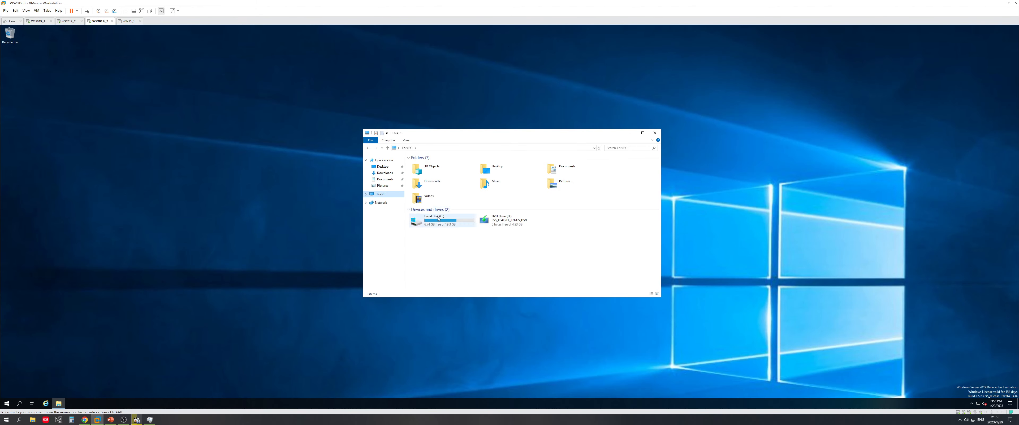
pyautogui.doubleClick(438, 219)
# Set WS2019_3's display scale to 200%
pyautogui.rightClick(177, 221)
pyautogui.click(194, 266)
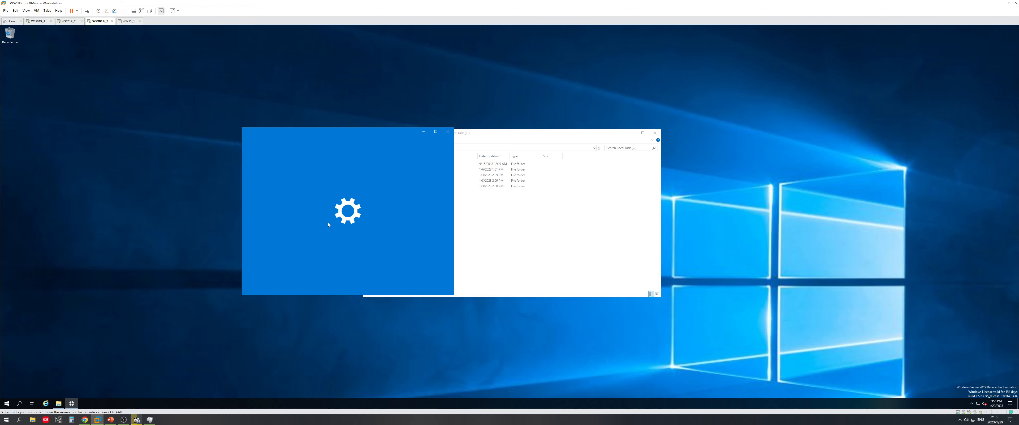
pyautogui.click(353, 251)
pyautogui.click(353, 253)
pyautogui.click(383, 303)
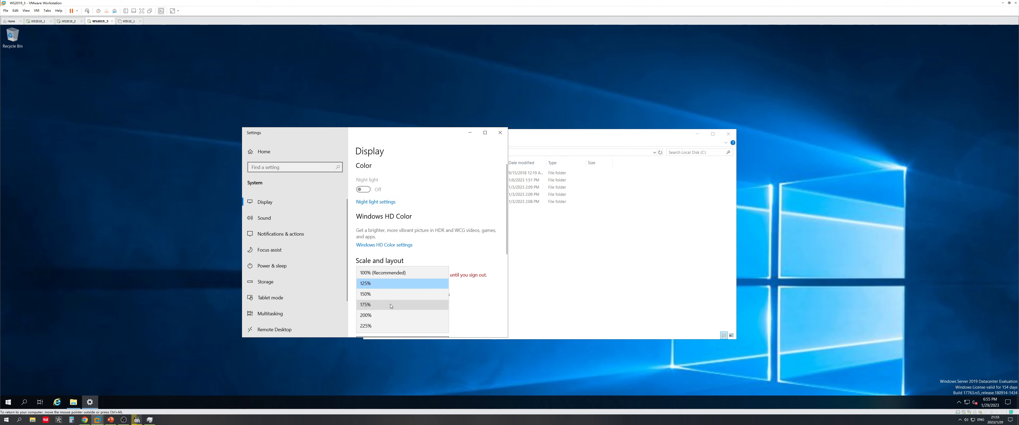
pyautogui.click(385, 314)
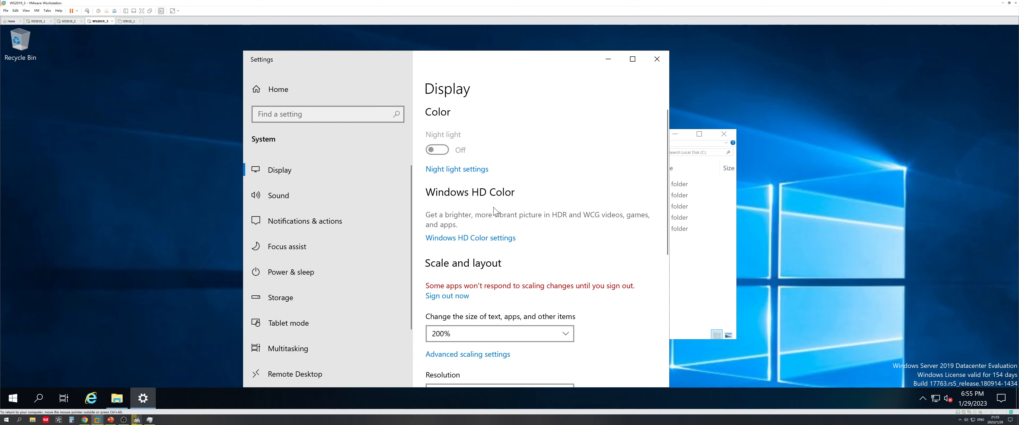
pyautogui.click(657, 59)
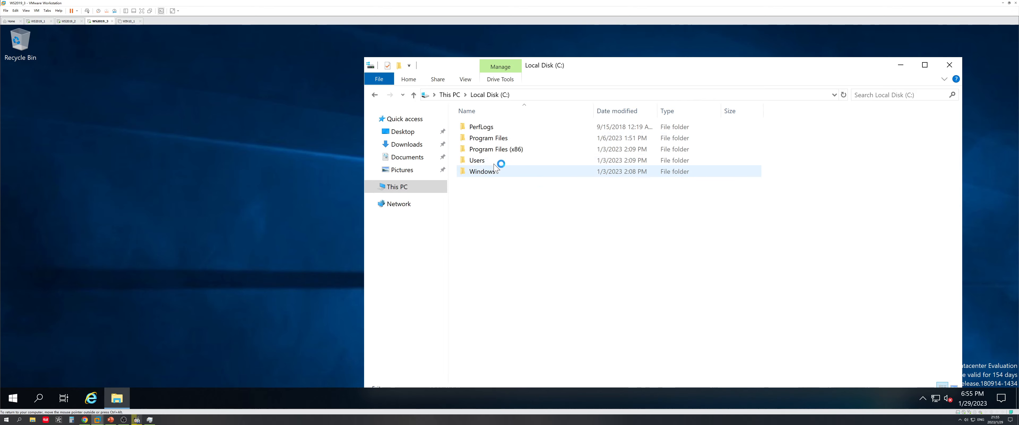
# Run sysprep.exe from C:\Windows\System32\Sysprep on WS2019_3, then return to WS2019_2
pyautogui.click(487, 171)
pyautogui.doubleClick(488, 172)
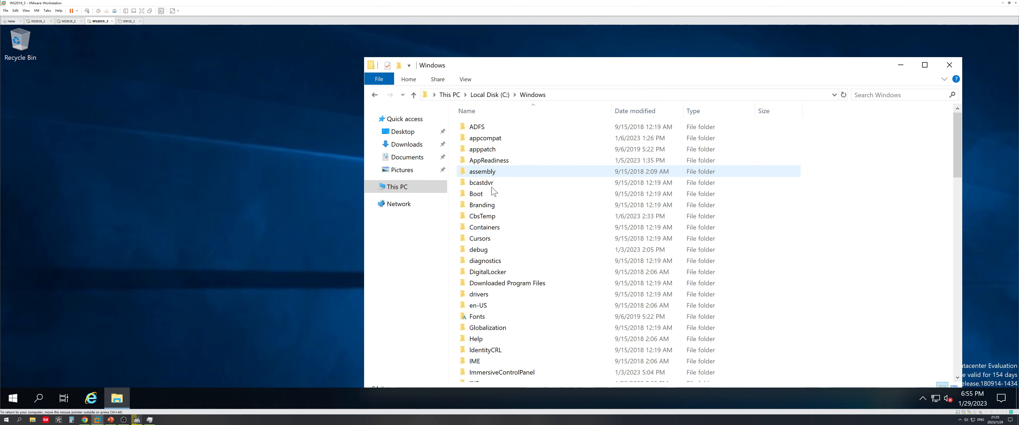
pyautogui.scroll(-13, 513, 287)
pyautogui.scroll(-8, 515, 287)
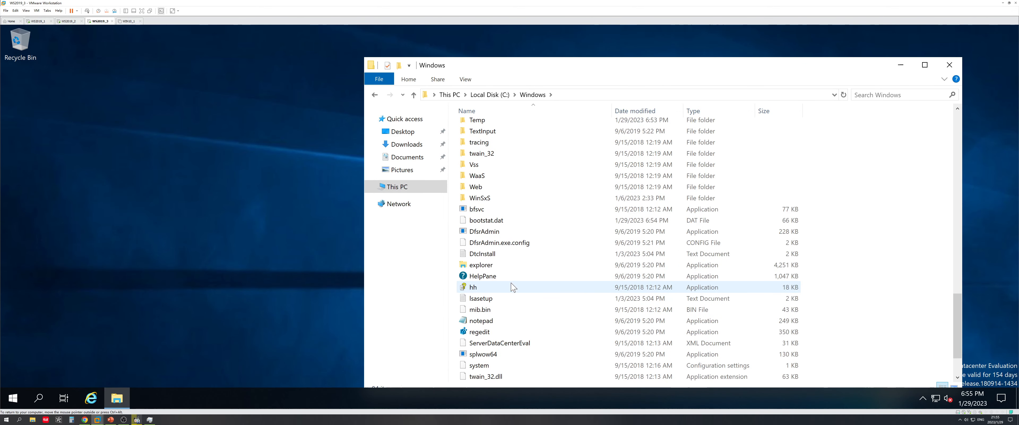
pyautogui.scroll(3, 505, 190)
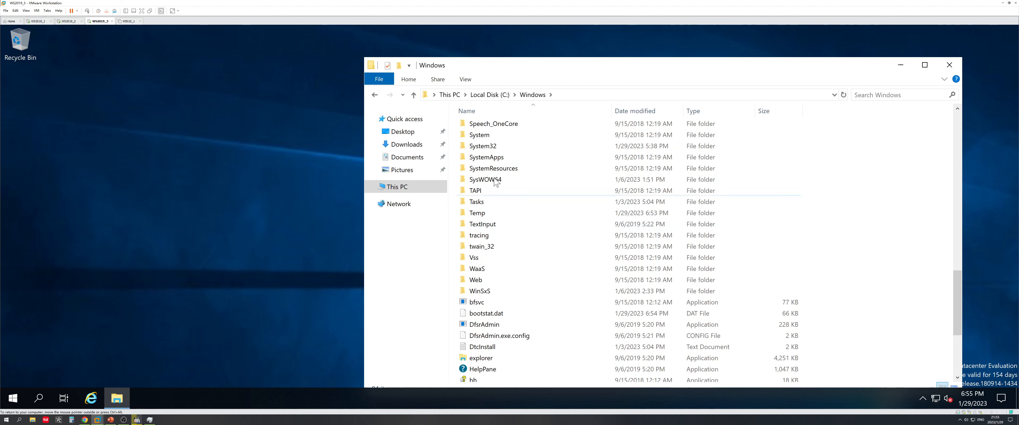
pyautogui.doubleClick(491, 146)
pyautogui.scroll(-10, 514, 277)
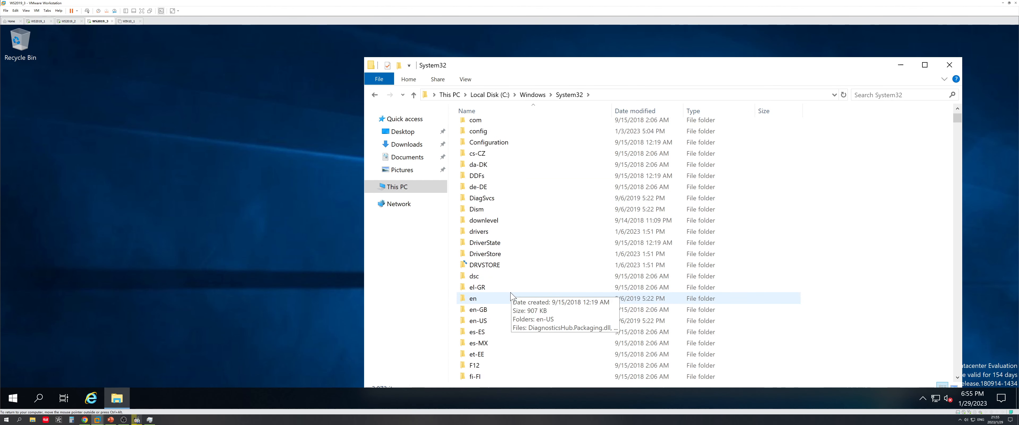
pyautogui.scroll(-18, 511, 301)
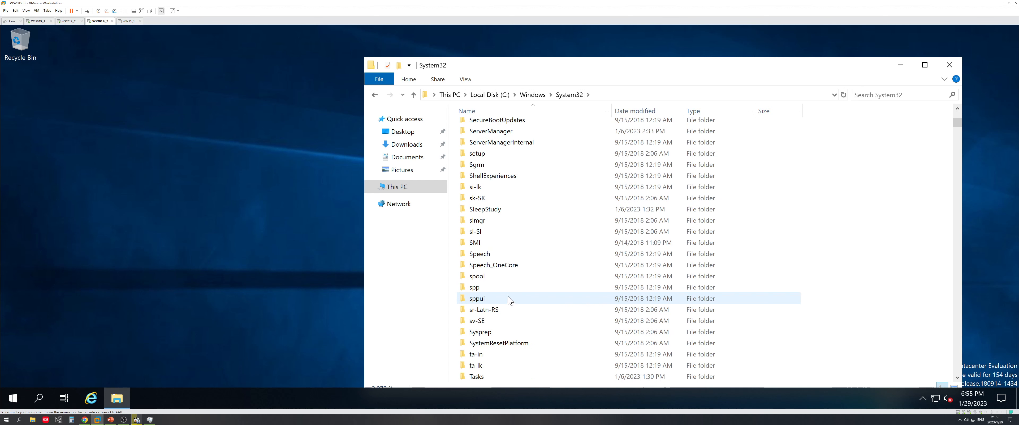
pyautogui.doubleClick(497, 331)
pyautogui.doubleClick(485, 160)
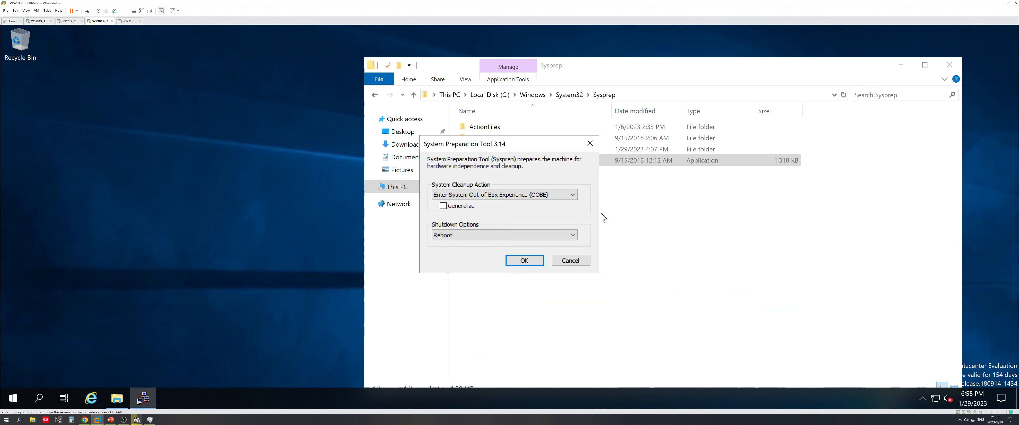
pyautogui.click(525, 261)
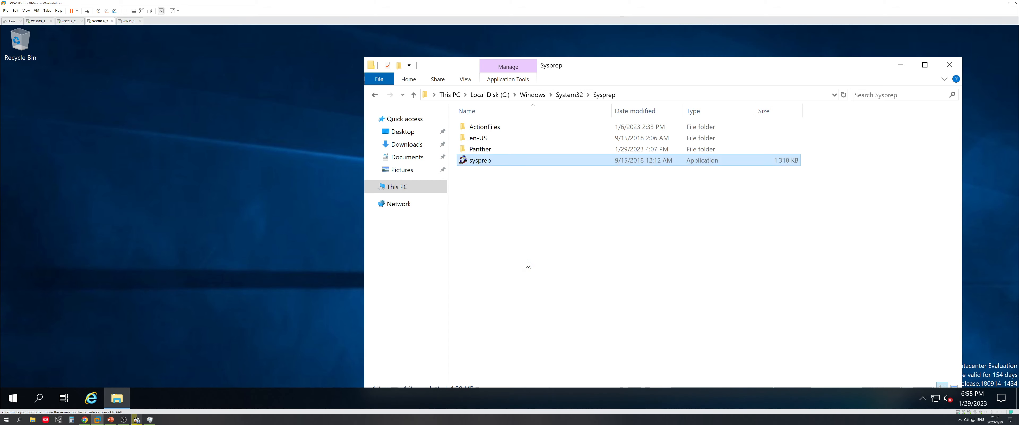
pyautogui.click(68, 21)
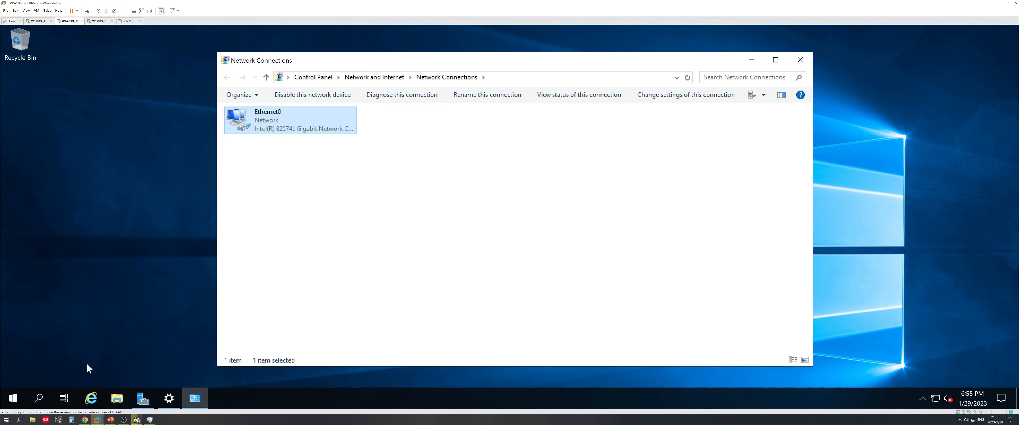
# Open a command prompt in the WS2019_2 guest and set its font size to 36
pyautogui.press('super+r')
pyautogui.write('cm')
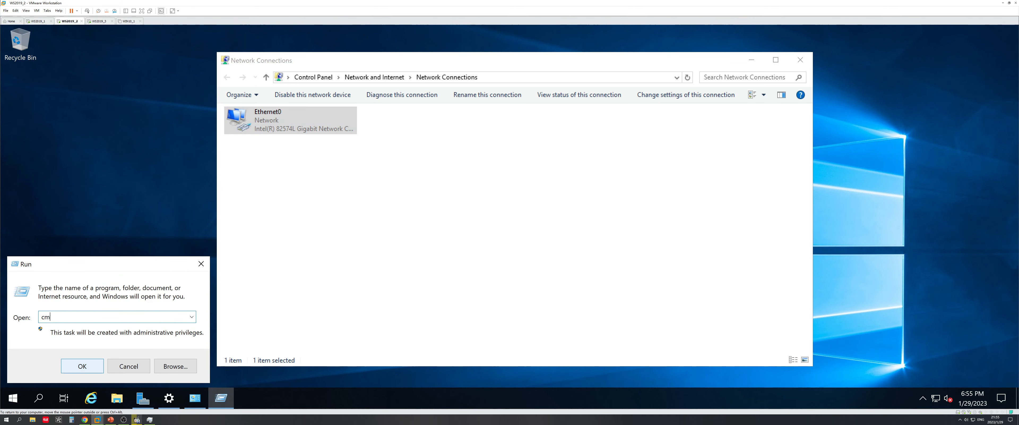
pyautogui.write('d')
pyautogui.press('Return')
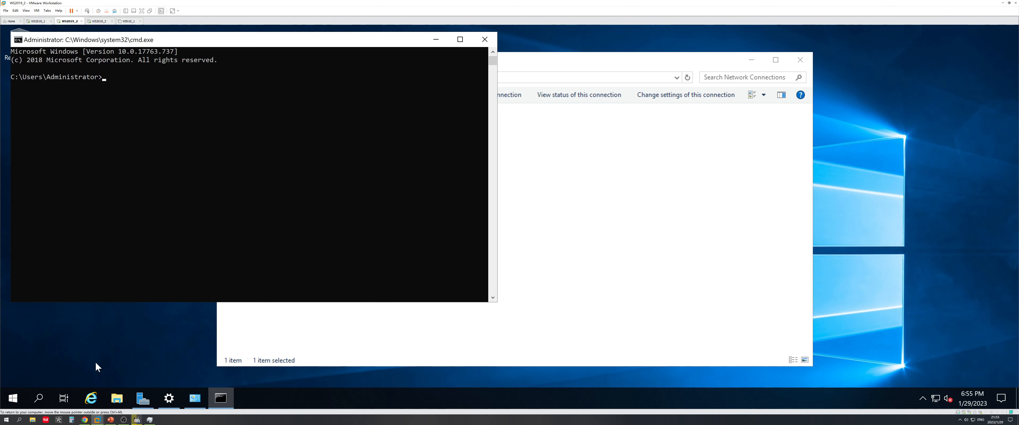
pyautogui.click(18, 41)
pyautogui.click(59, 138)
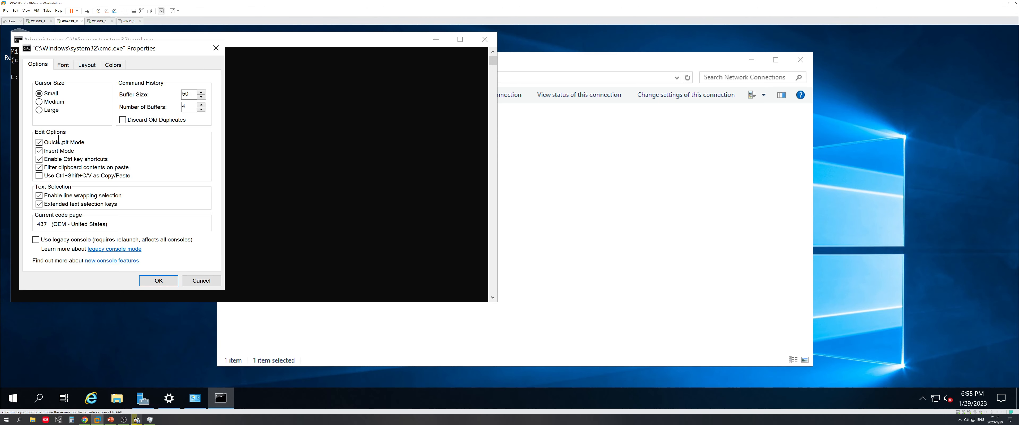
pyautogui.click(63, 65)
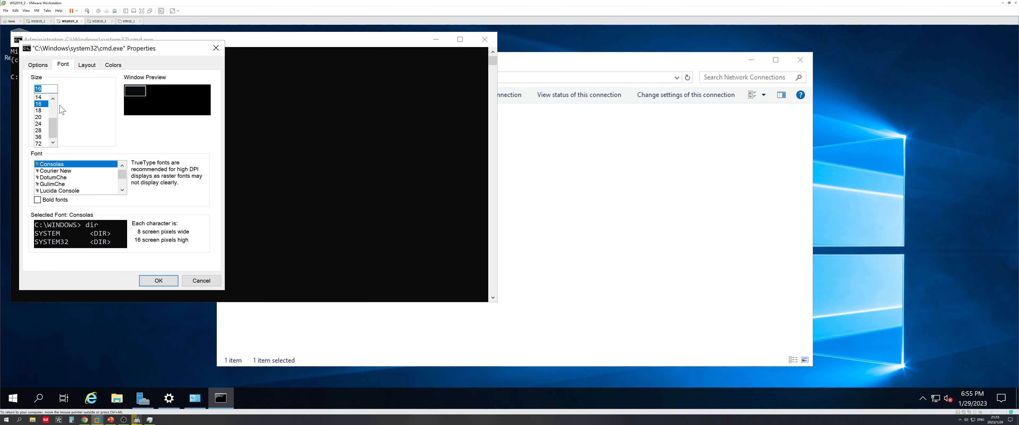
pyautogui.click(40, 137)
pyautogui.click(158, 281)
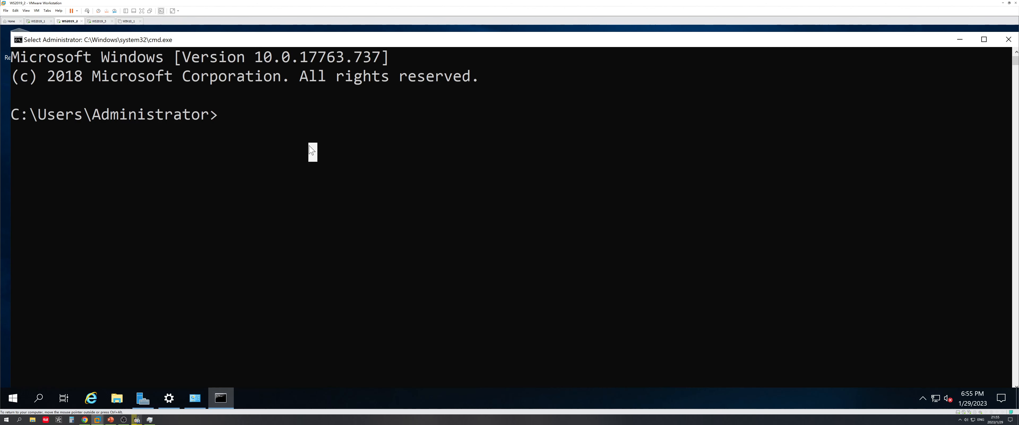
# Run hostname to confirm WIN-DRNLJRB4UG3, close the prompt, and bring up the lock screen
pyautogui.write('hostname')
pyautogui.press('Return')
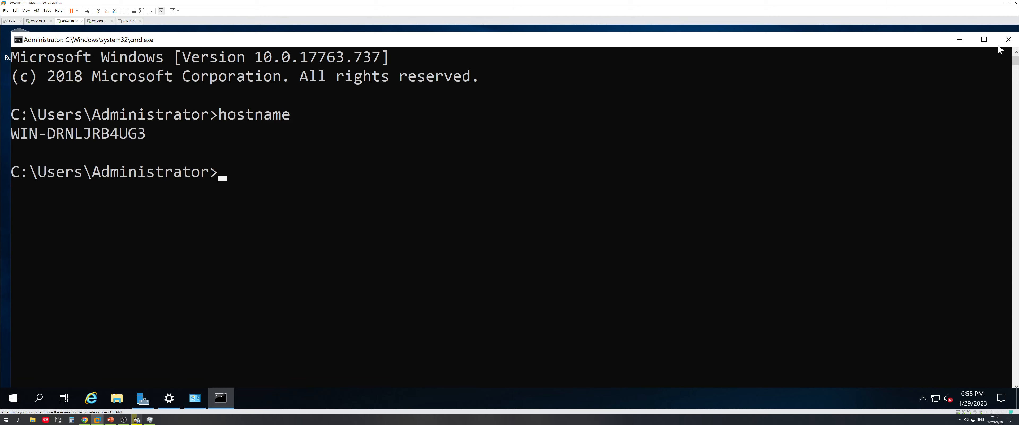
pyautogui.click(1009, 39)
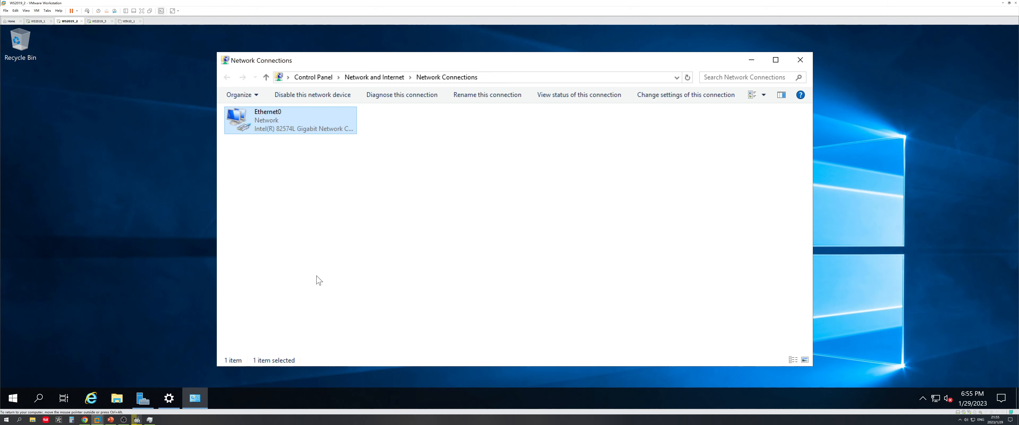
pyautogui.click(342, 422)
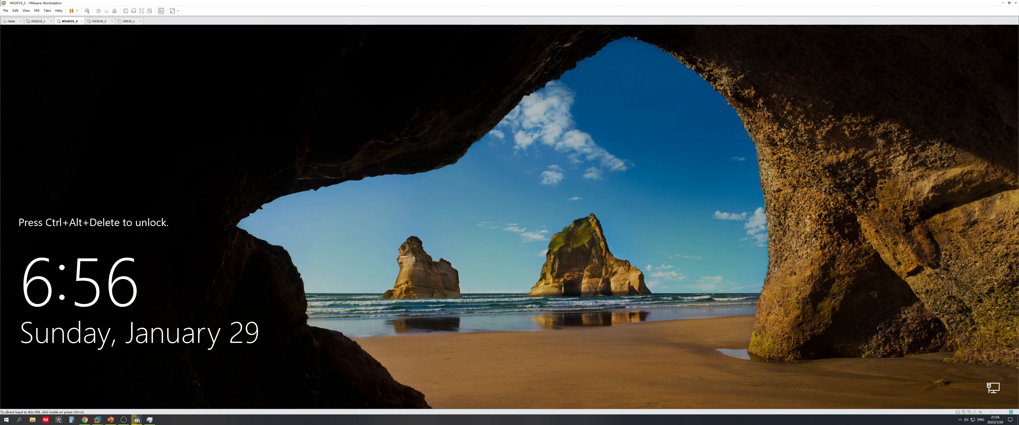
pyautogui.click(331, 319)
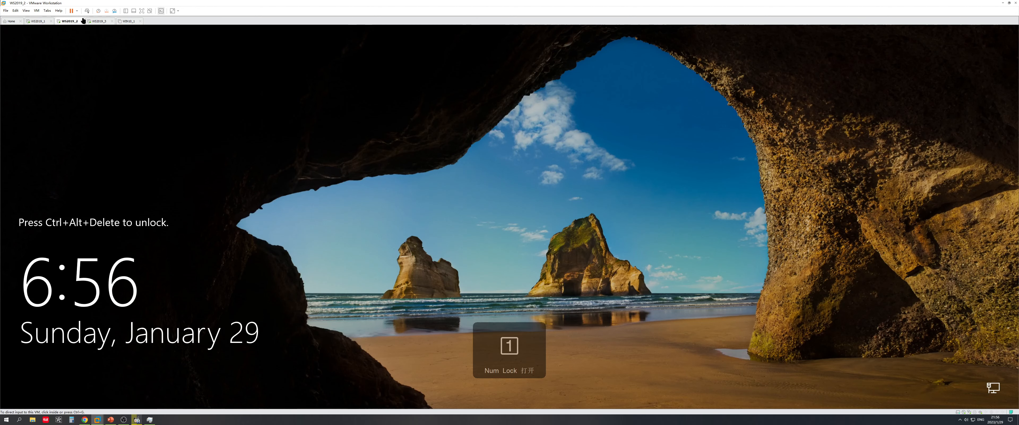
# Sign in to the WS2019_2 guest as Administrator with the account password
pyautogui.click(87, 11)
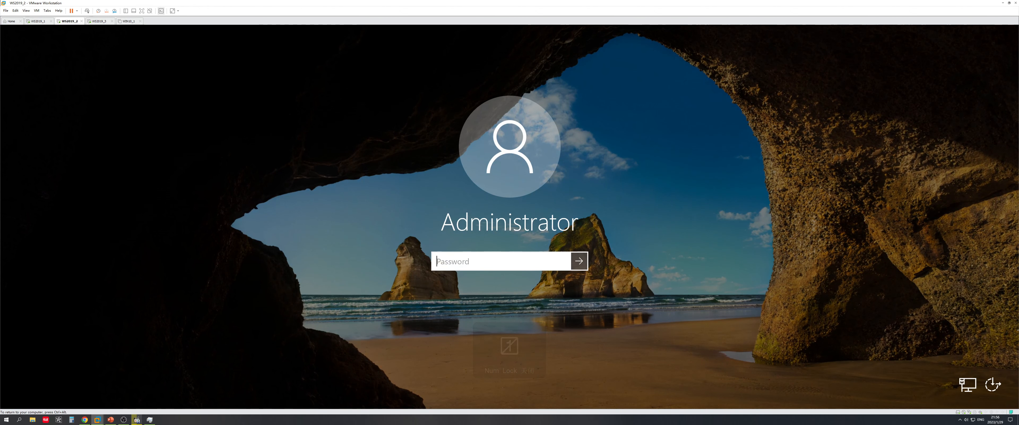
pyautogui.write('admin@123')
pyautogui.press('Return')
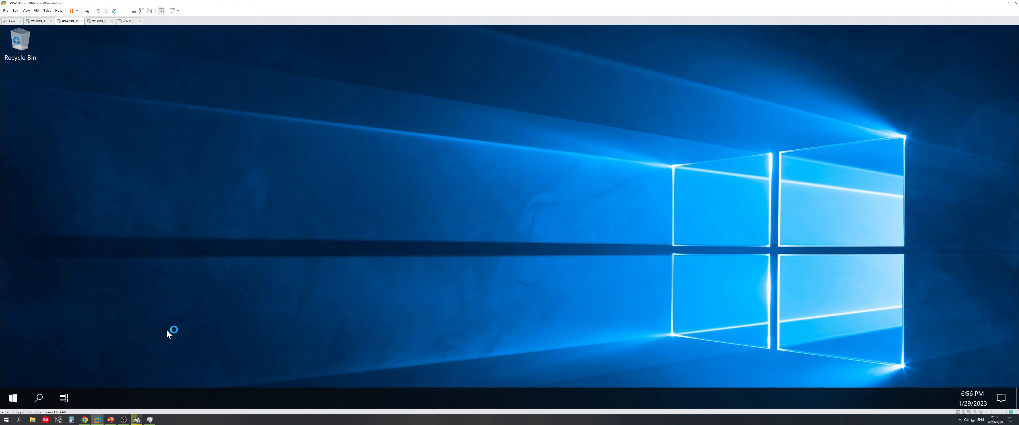
# Launch cmd as administrator, minimize it, and open Server Manager's Manage menu
pyautogui.press('super+r')
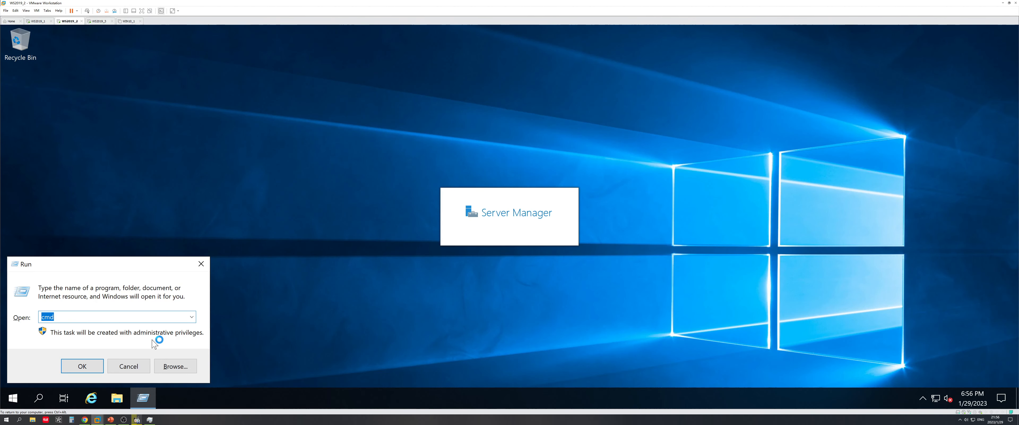
pyautogui.press('Return')
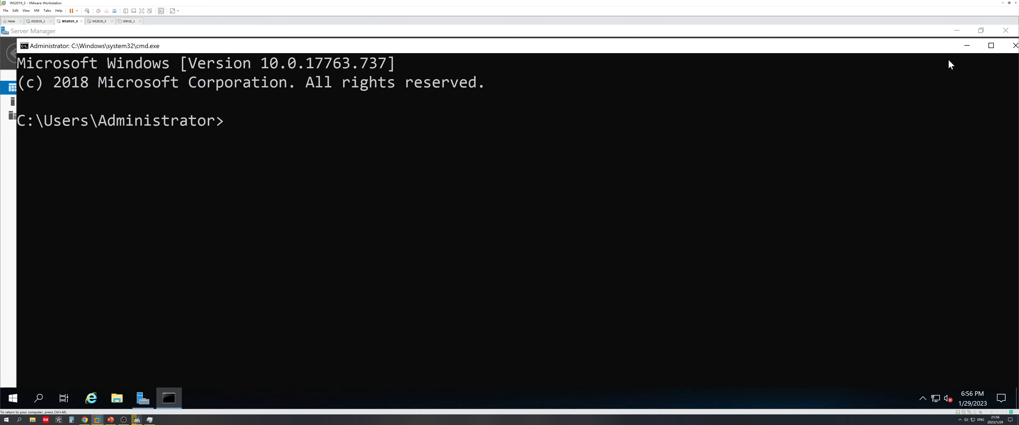
pyautogui.click(967, 46)
pyautogui.click(908, 53)
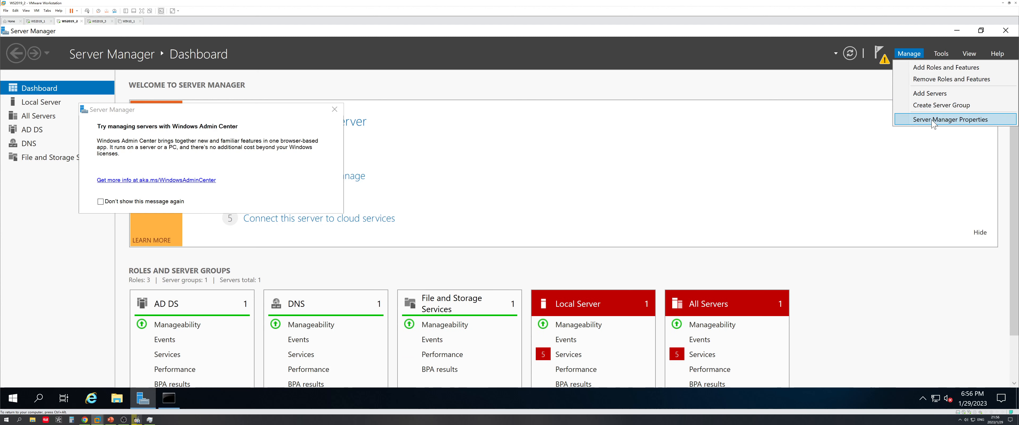
# Tick 'Do not start Server Manager automatically at logon' in its properties, then close Server Manager
pyautogui.click(335, 109)
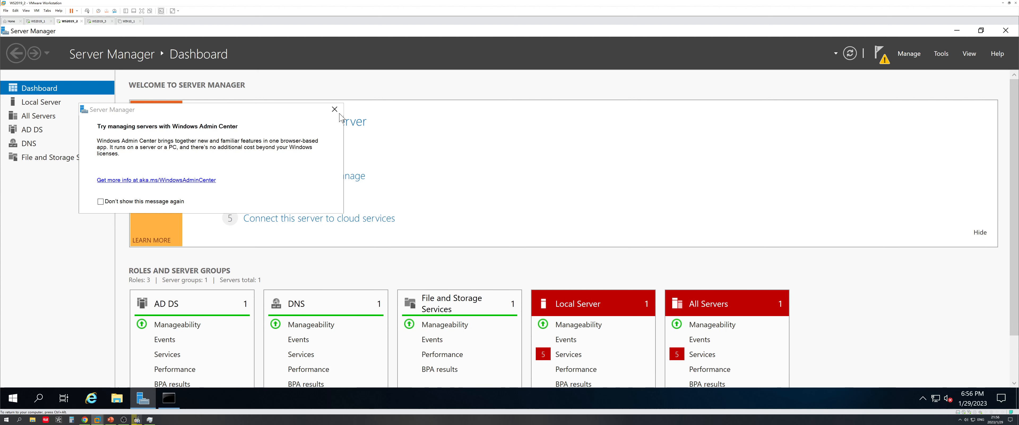
pyautogui.click(909, 63)
pyautogui.click(934, 124)
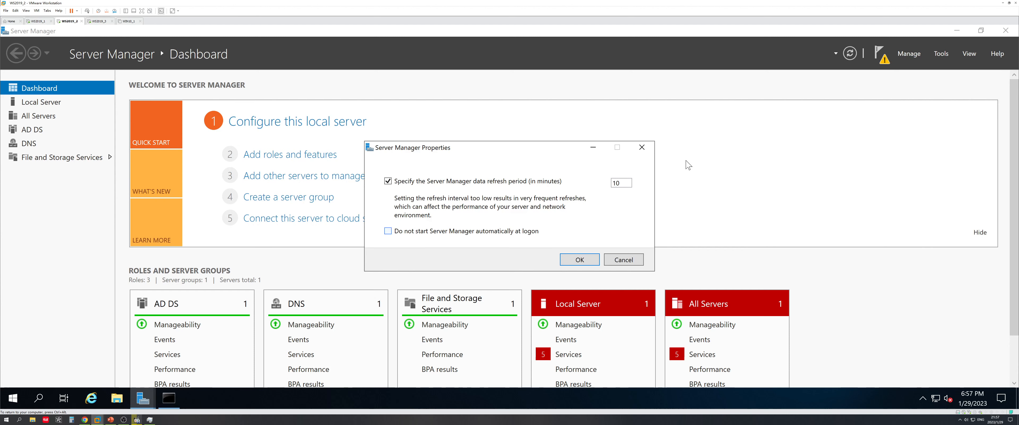
pyautogui.click(495, 231)
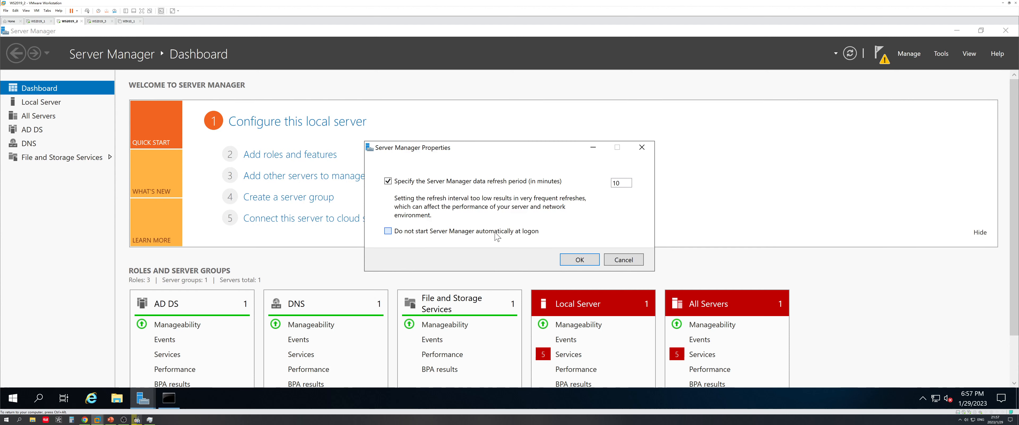
pyautogui.click(578, 260)
pyautogui.click(908, 54)
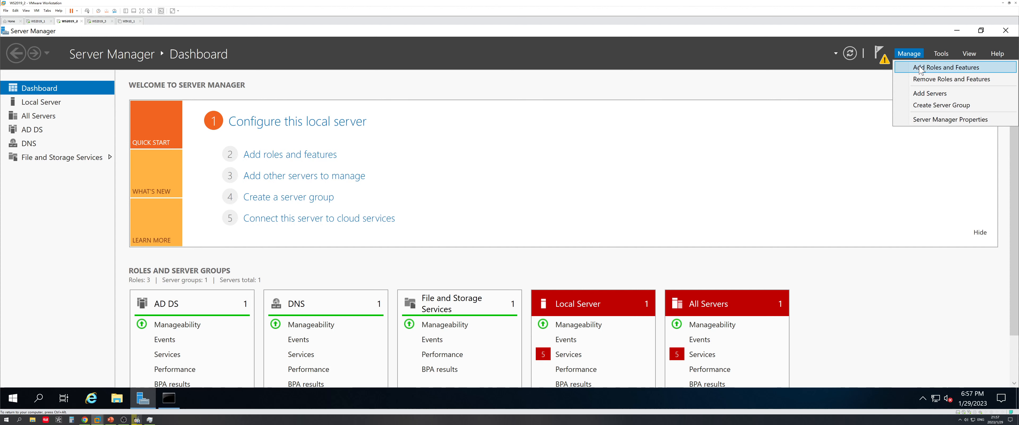
pyautogui.click(861, 286)
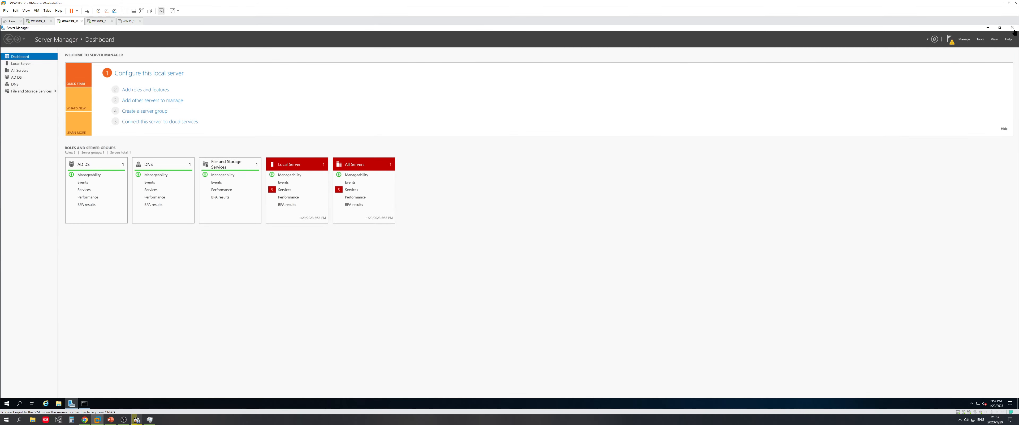
pyautogui.click(950, 39)
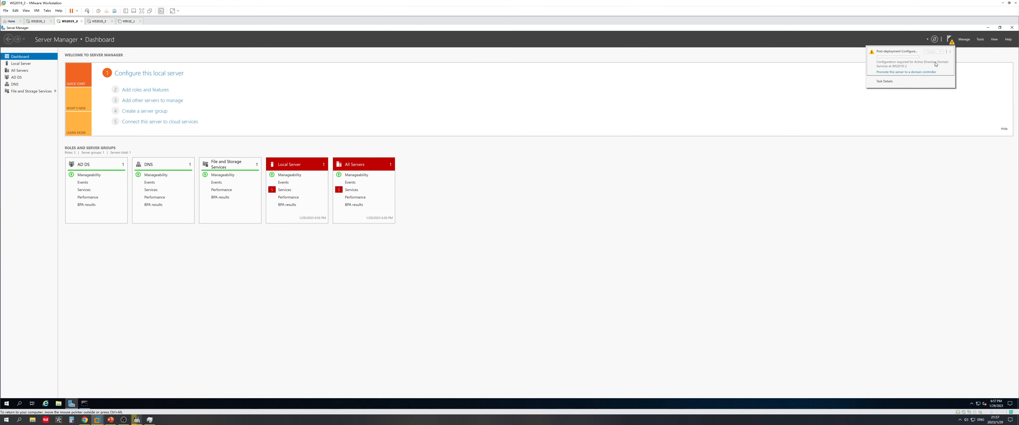
pyautogui.click(1012, 28)
# Set the WS2019_2 display scale to 200%, then switch to the WS2019_3 machine
pyautogui.rightClick(476, 194)
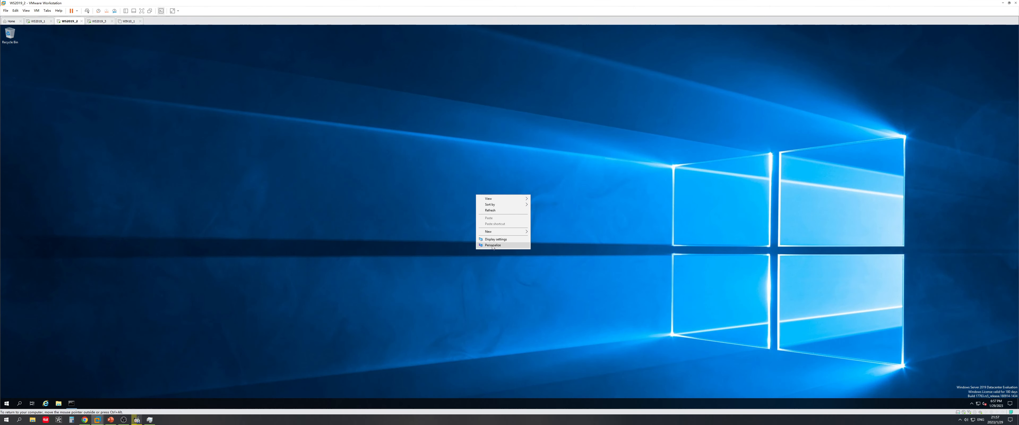
pyautogui.click(494, 242)
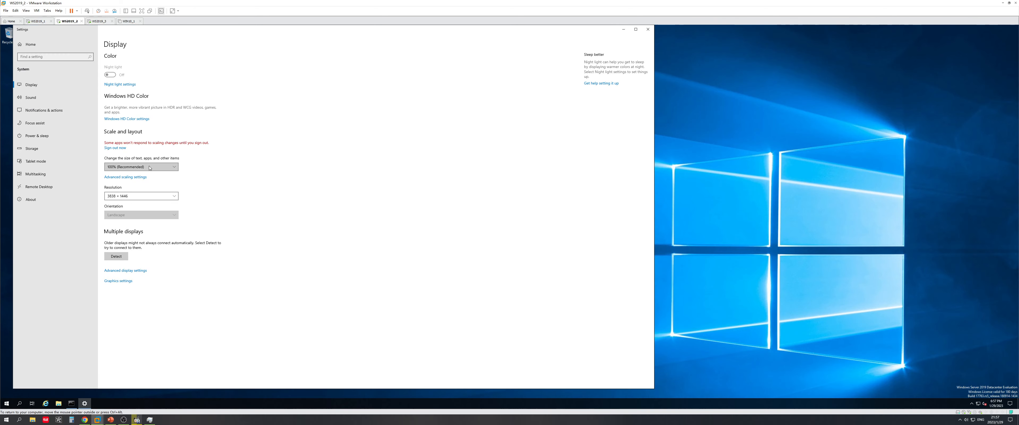
pyautogui.click(149, 168)
pyautogui.click(170, 201)
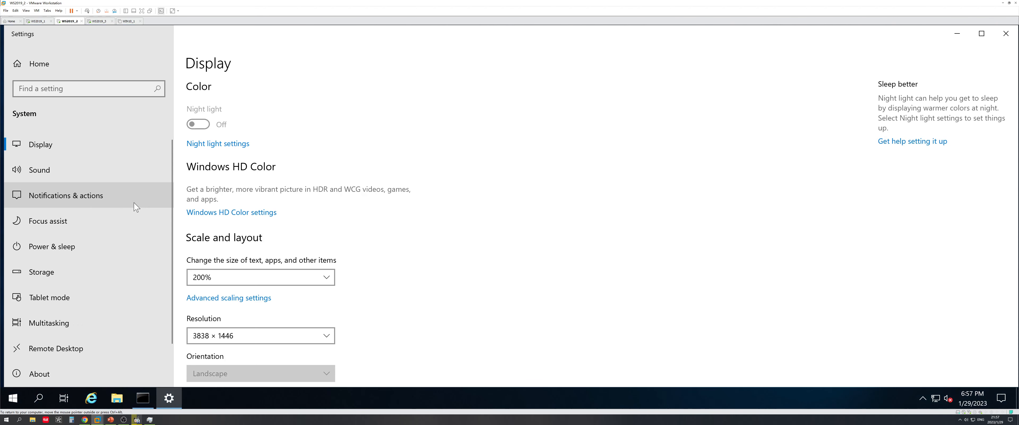
pyautogui.click(1006, 34)
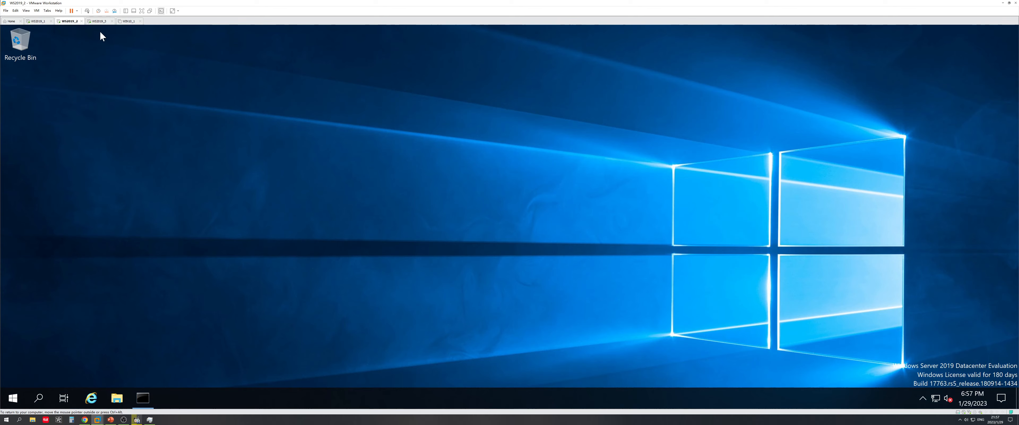
pyautogui.click(99, 21)
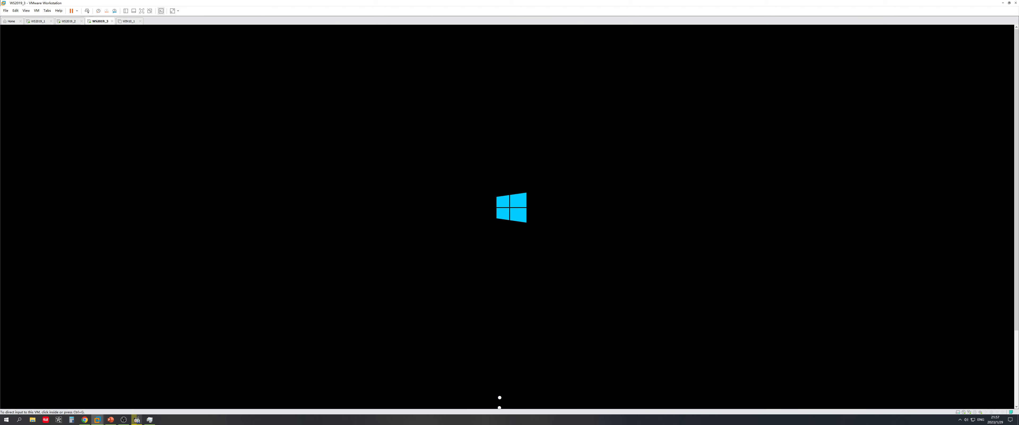
# On WS2019_2, run hostname and ipconfig /all to check IP 192.168.44.131 and DNS 192.168.44.128
pyautogui.click(68, 21)
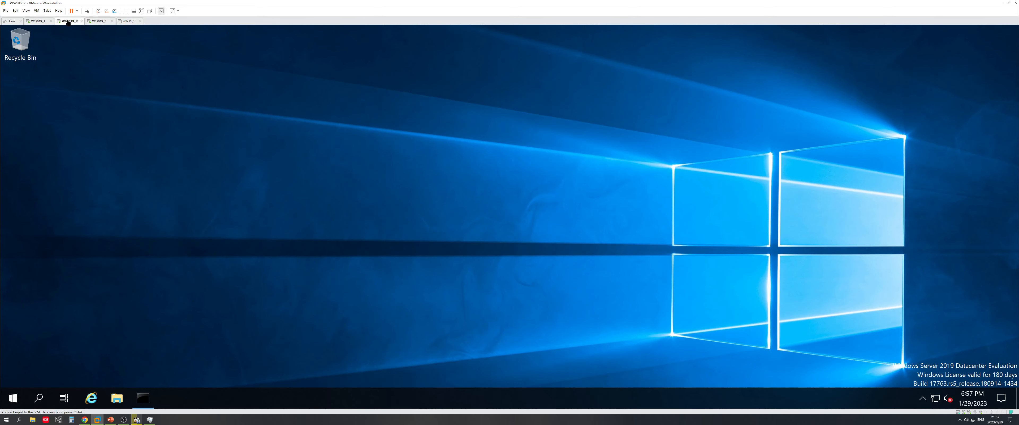
pyautogui.click(115, 250)
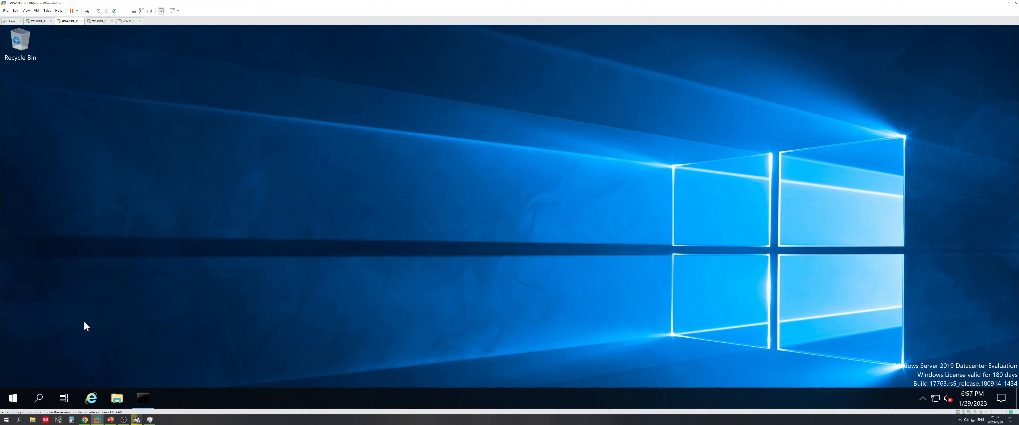
pyautogui.click(143, 397)
pyautogui.write('hostname')
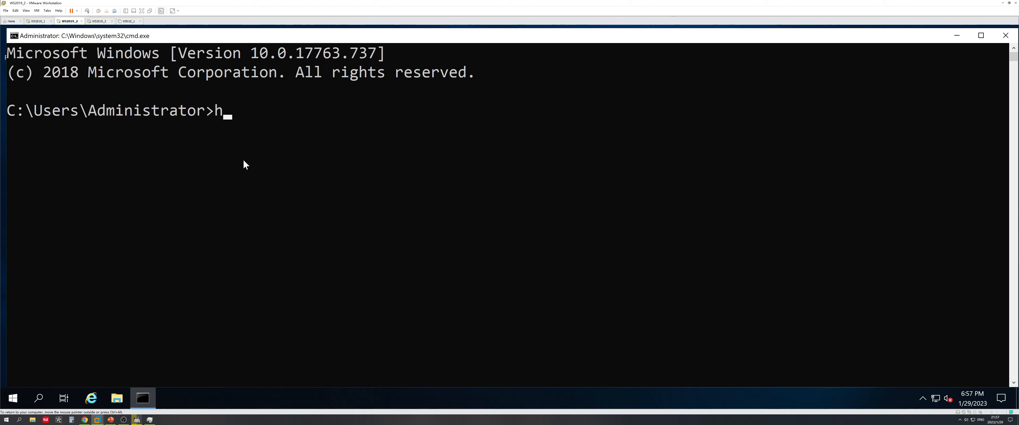
pyautogui.press('Return')
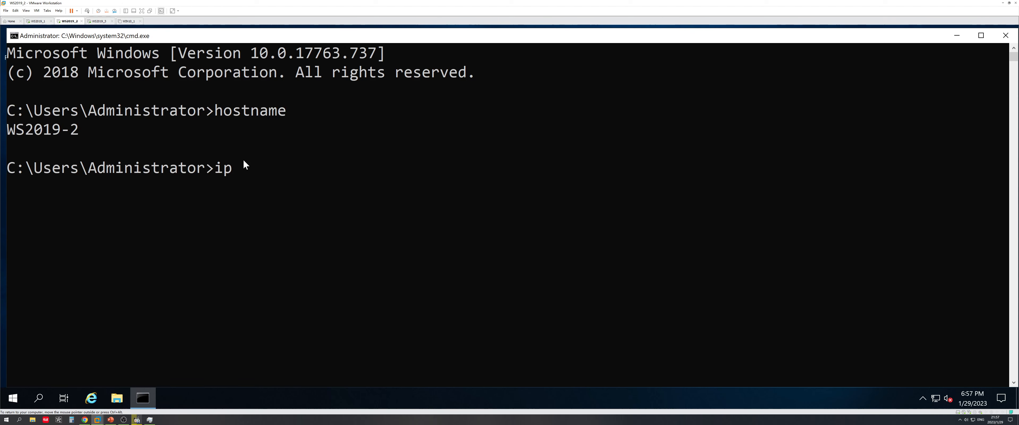
pyautogui.write('ipconfig /all')
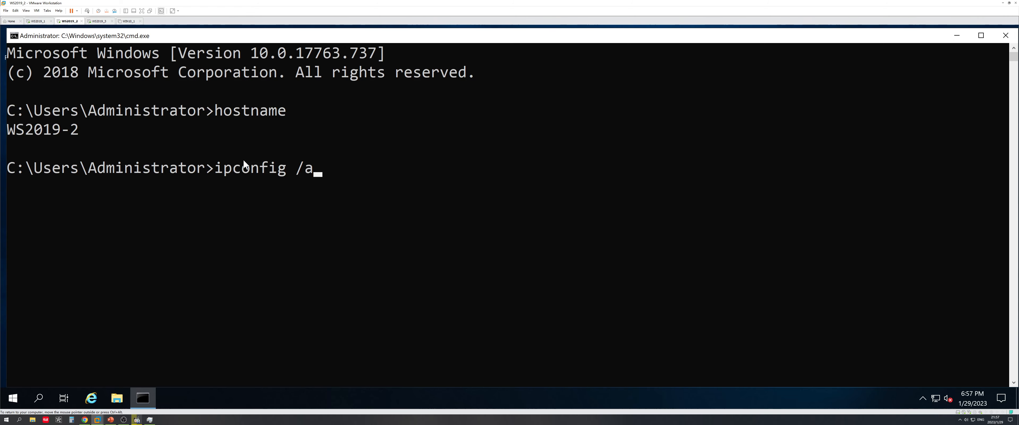
pyautogui.press('Return')
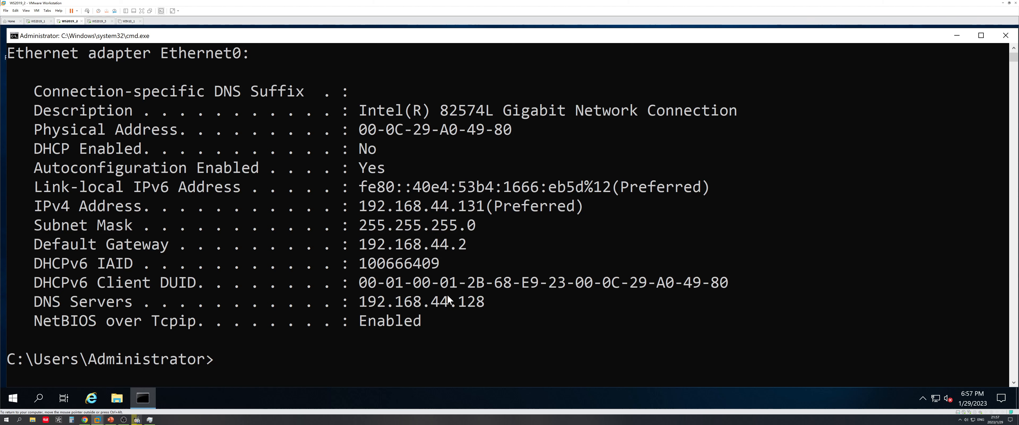
# Use nslookup to resolve linchen.com via 192.168.44.128, exit, and minimize the prompt
pyautogui.write('nslookup')
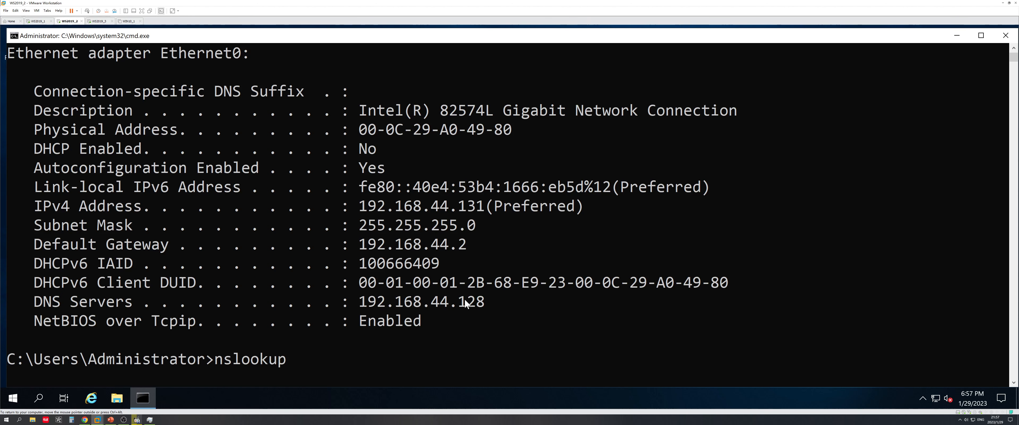
pyautogui.press('Return')
pyautogui.write('linchen.com')
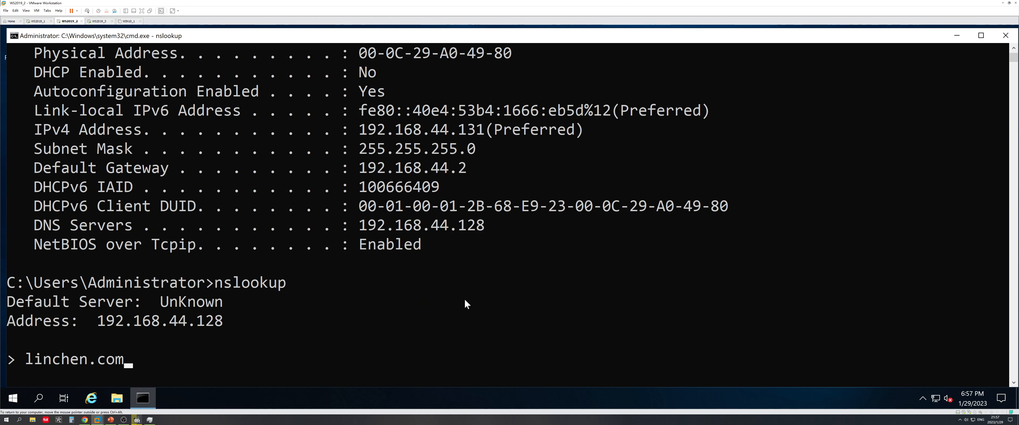
pyautogui.press('Return')
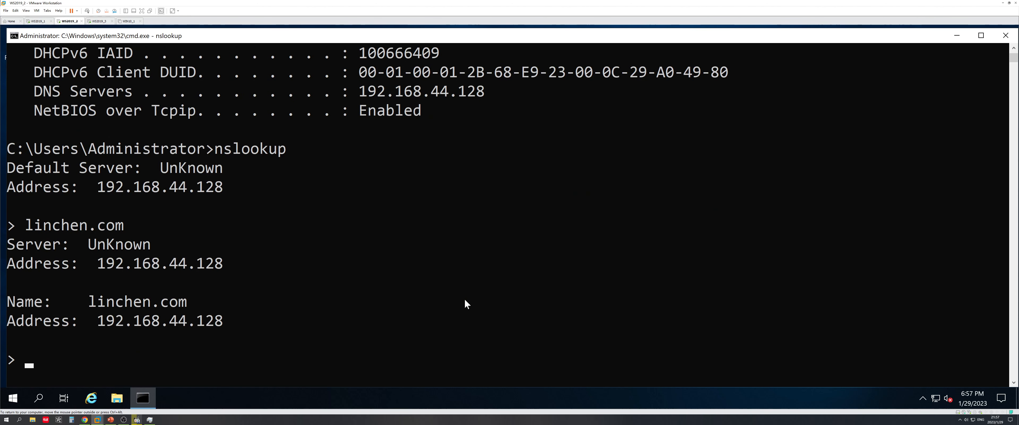
pyautogui.write('exit')
pyautogui.press('Return')
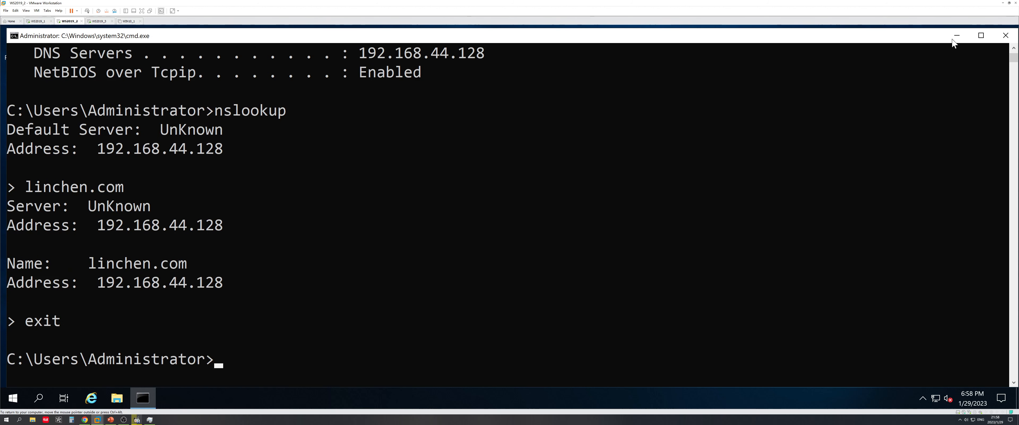
pyautogui.click(958, 39)
# Switch to the WS2019_3 machine and back to the WS2019_2 guest
pyautogui.click(99, 21)
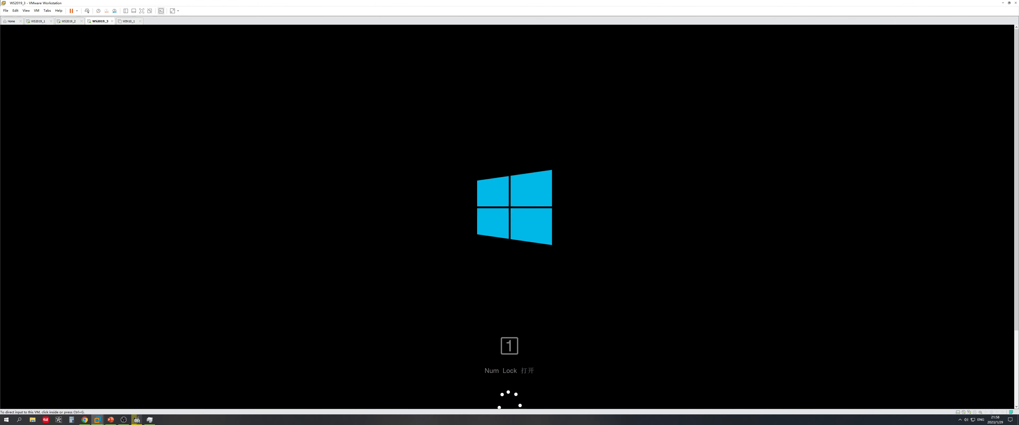
pyautogui.hotkey('ctrl', 'alt')
pyautogui.click(70, 21)
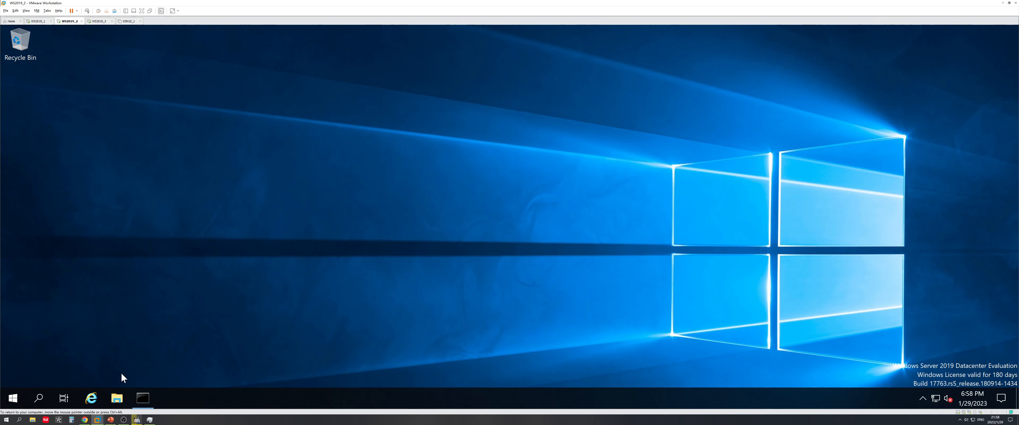
# Launch Server Manager and choose 'Promote this server to a domain controller' from notifications
pyautogui.click(12, 398)
pyautogui.click(205, 150)
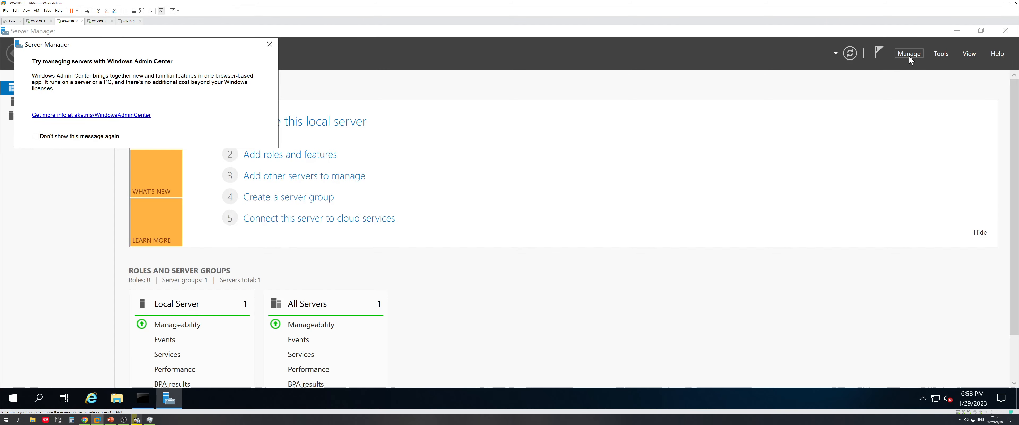
pyautogui.click(908, 54)
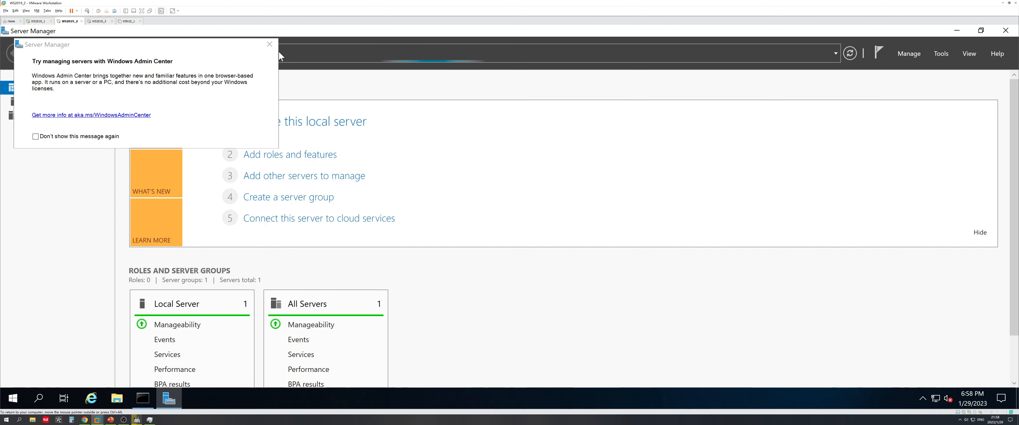
pyautogui.click(271, 47)
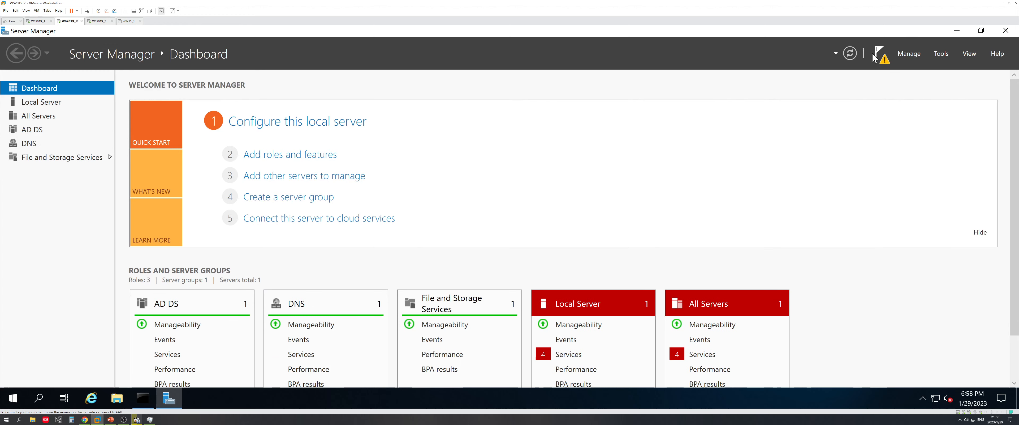
pyautogui.click(880, 57)
pyautogui.click(816, 114)
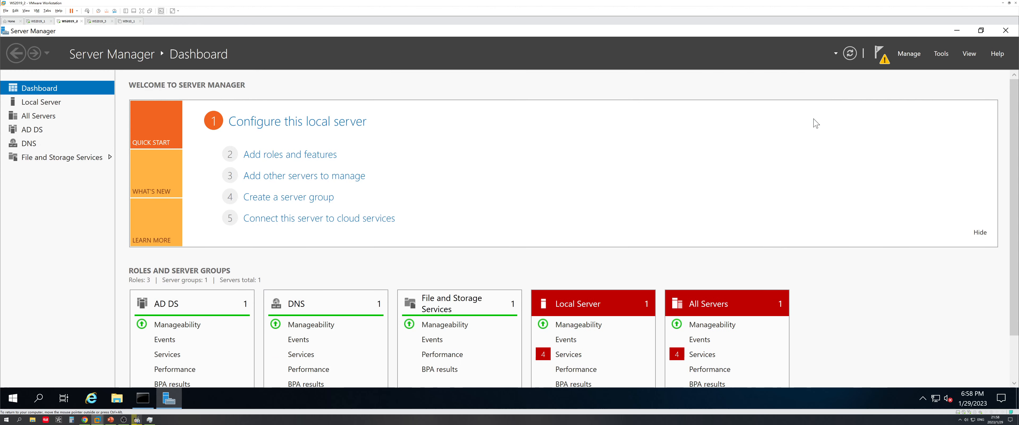
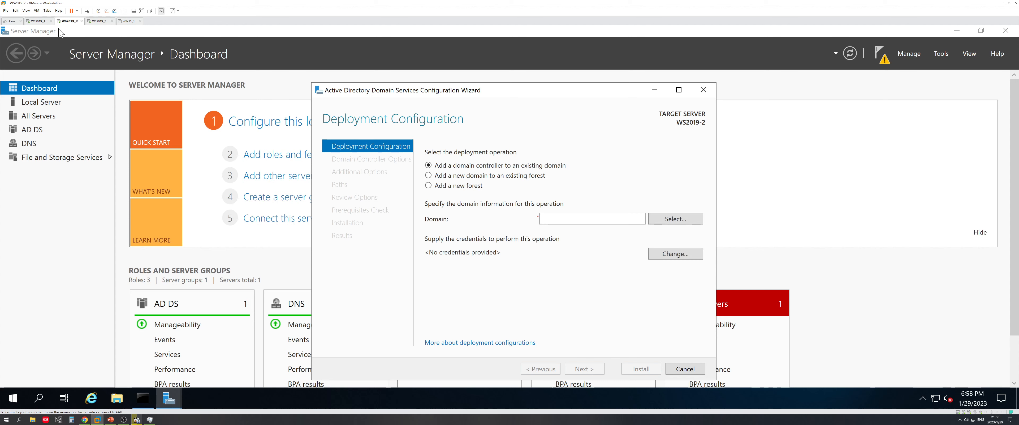
# Sign in to the WS2019_1 virtual machine with the administrator password
pyautogui.click(39, 21)
pyautogui.click(66, 27)
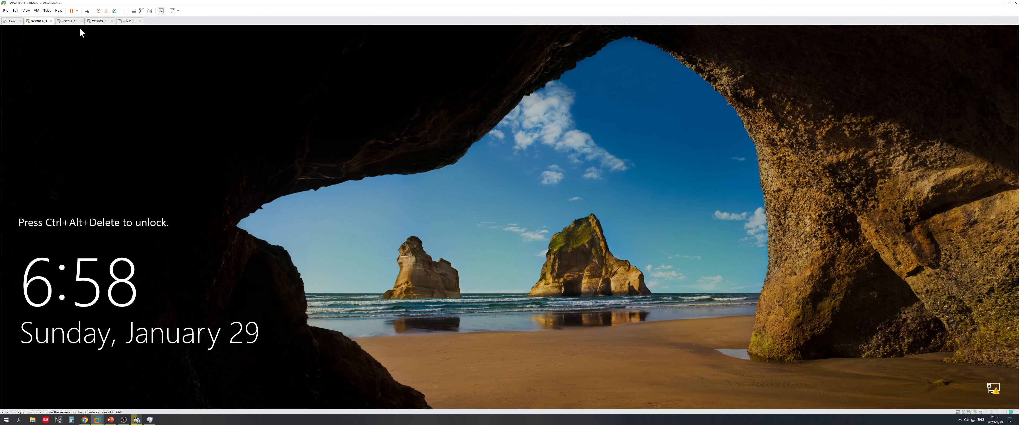
pyautogui.click(86, 11)
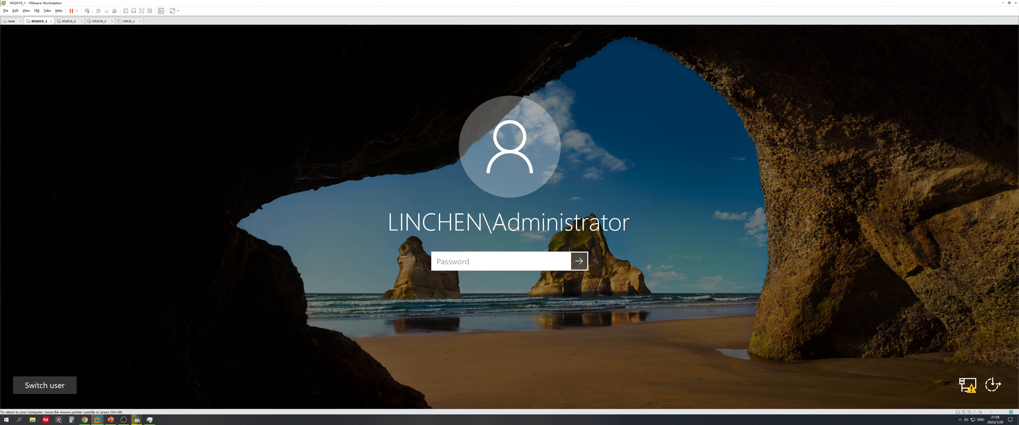
pyautogui.write('•••••')
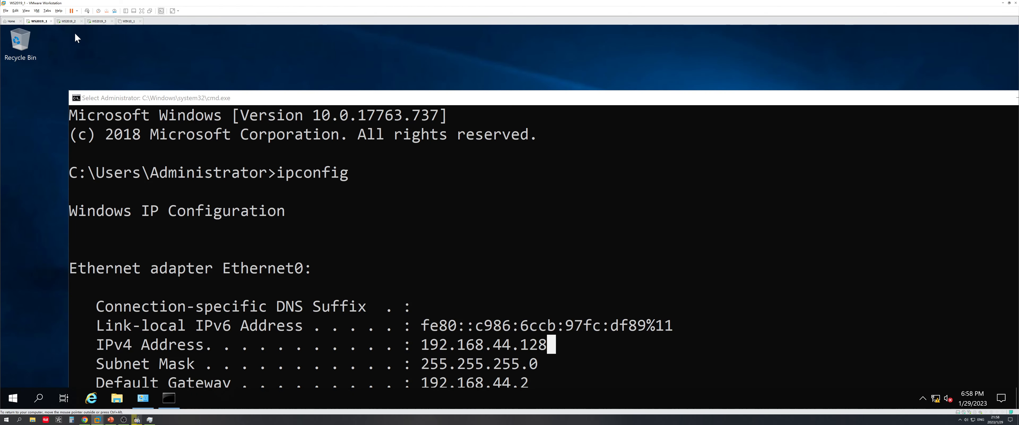
# In WS2019_2's AD DS wizard, supply the linchen domain administrator credentials for the domain lookup
pyautogui.click(69, 22)
pyautogui.click(676, 218)
pyautogui.write('lk')
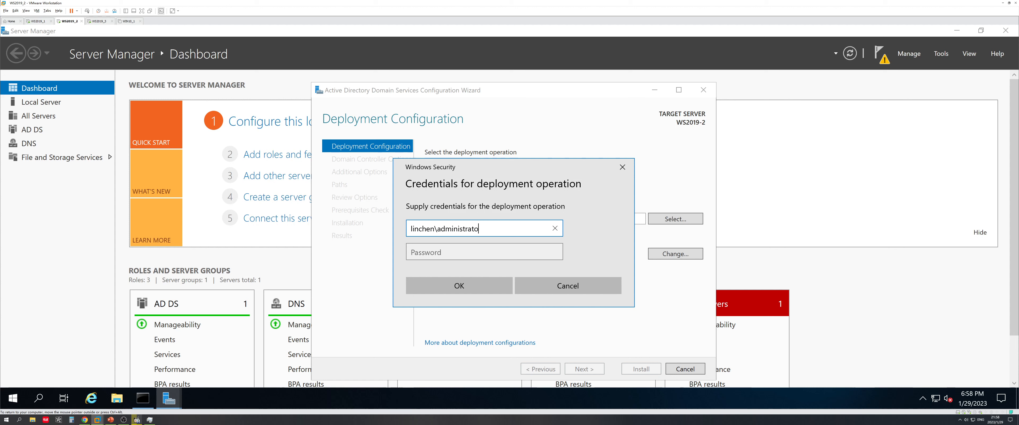
pyautogui.press('Tab')
pyautogui.hotkey('shift', 'Tab')
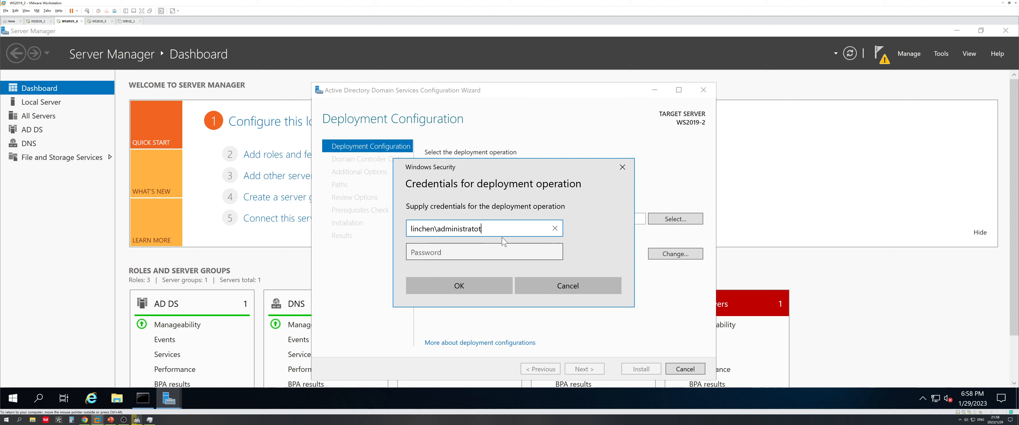
pyautogui.press('Tab')
pyautogui.write('P●●●●●●')
pyautogui.press('Return')
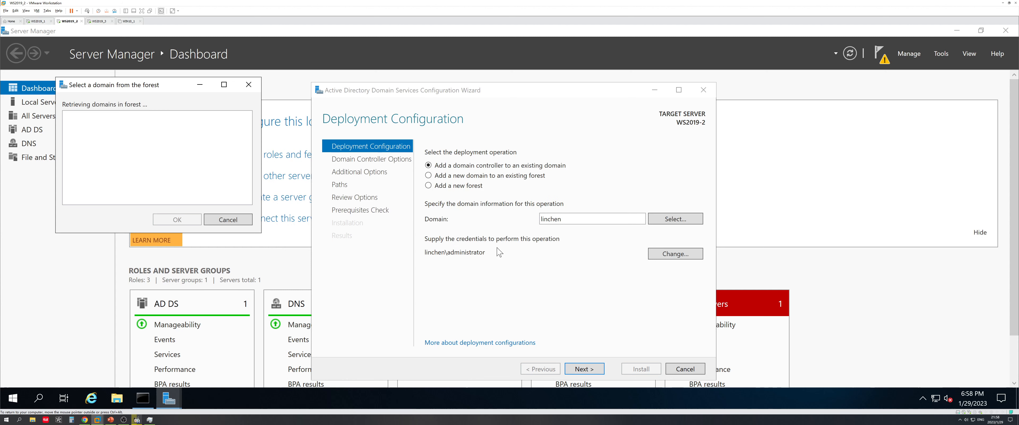
# Pick linchen.com as the target domain and continue to Domain Controller Options
pyautogui.click(105, 126)
pyautogui.click(190, 219)
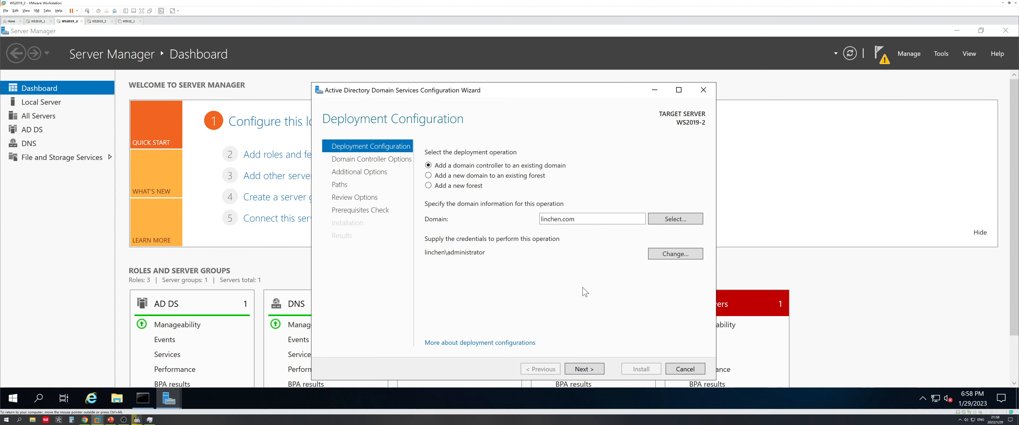
pyautogui.click(585, 369)
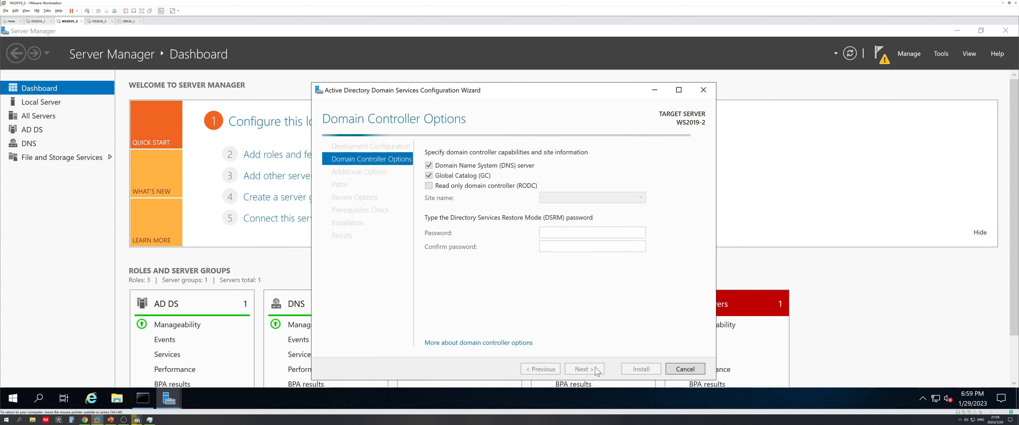
# Enter and confirm the Directory Services Restore Mode password
pyautogui.click(547, 232)
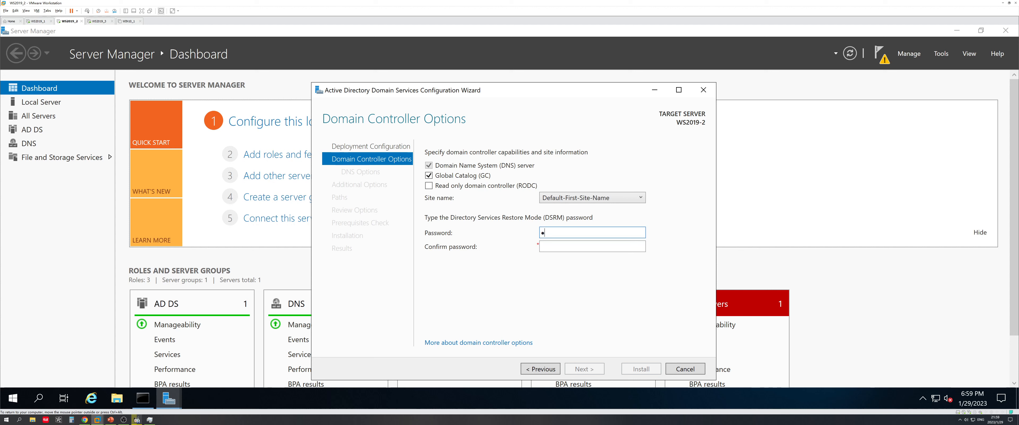
pyautogui.write('••••••')
pyautogui.press('Tab')
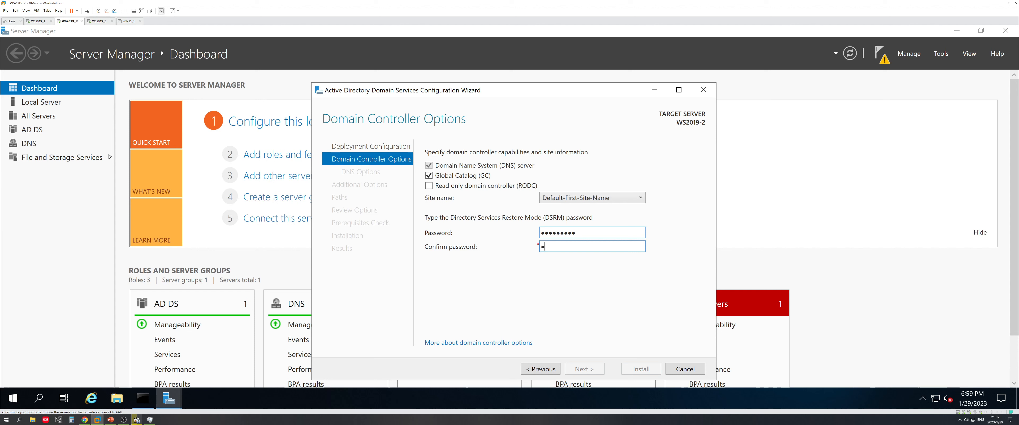
pyautogui.write('•••••••••')
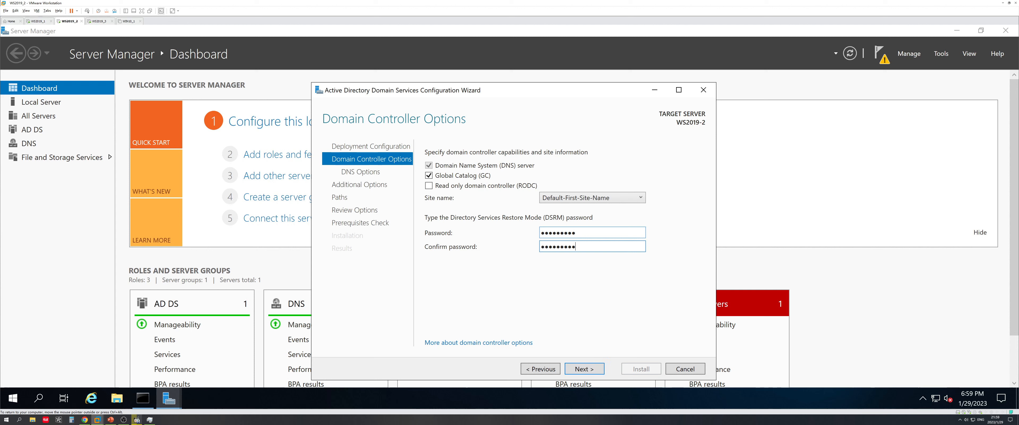
# Accept the defaults for DNS, additional options, paths and review, then install AD DS once prerequisites pass
pyautogui.click(599, 368)
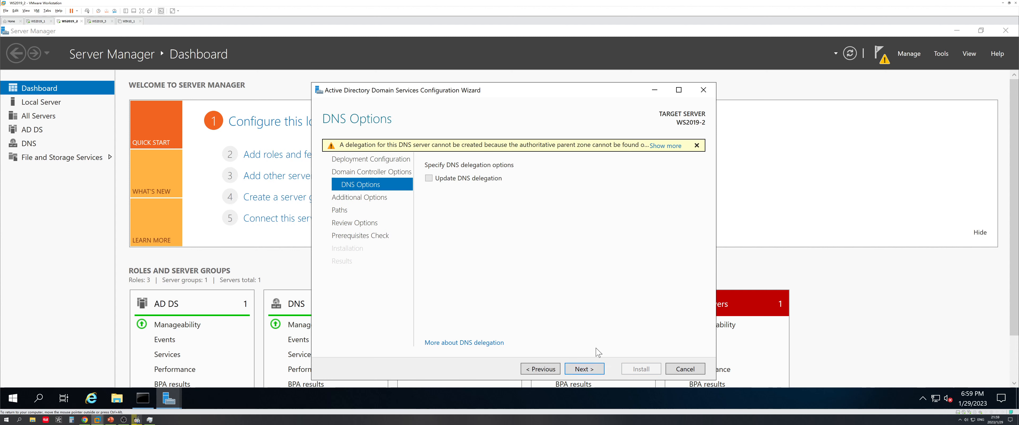
pyautogui.click(593, 369)
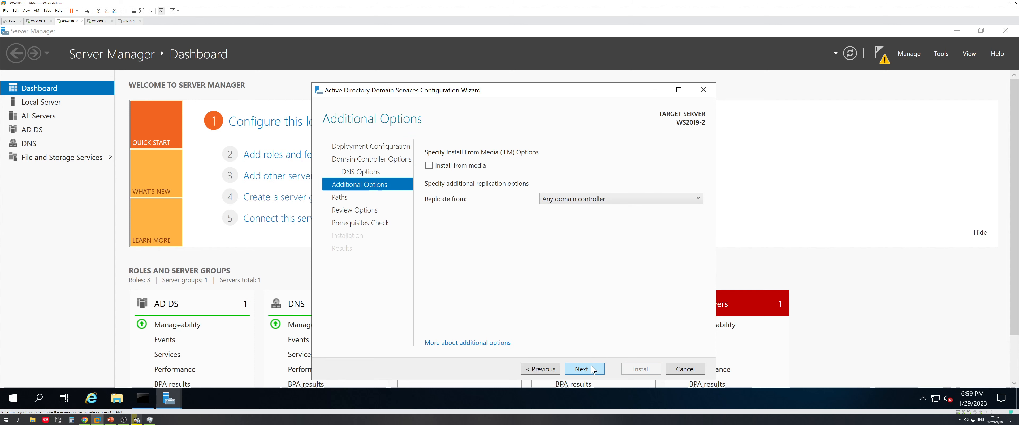
pyautogui.click(594, 369)
pyautogui.click(594, 369)
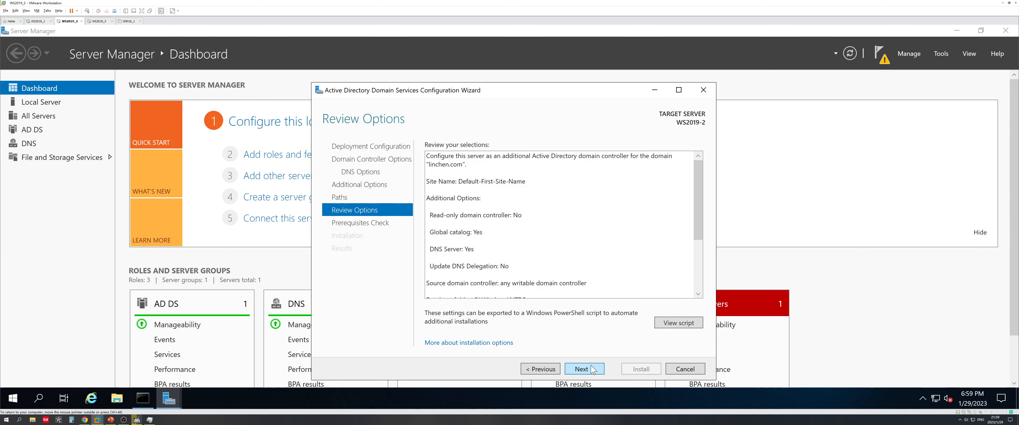
pyautogui.click(593, 370)
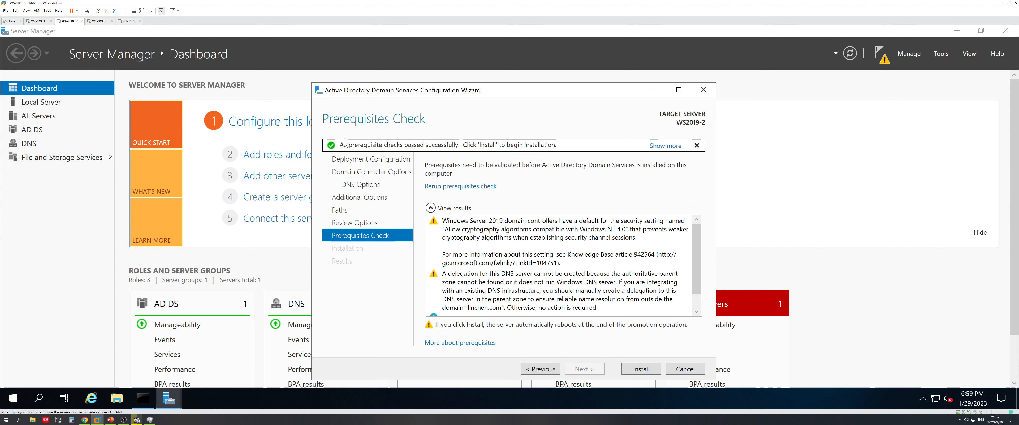
pyautogui.click(641, 369)
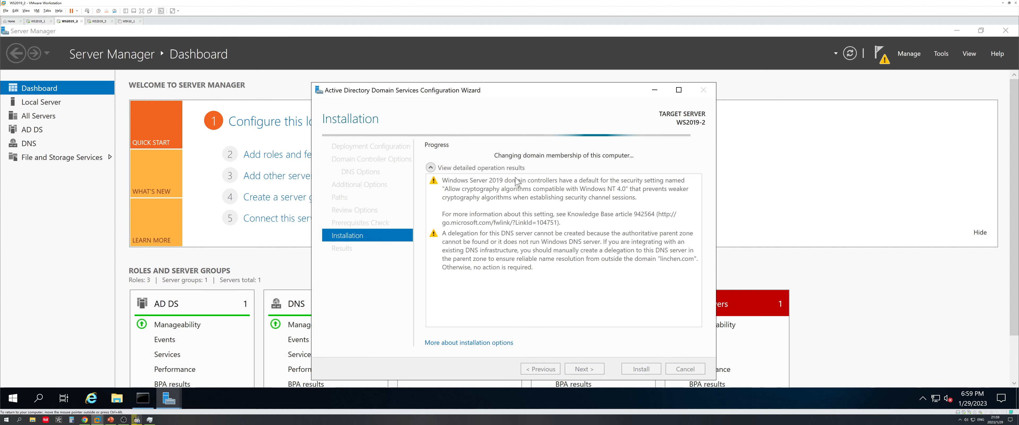
# Finish WS2019_3's first-run setup with default region settings, accepted license and an Administrator password
pyautogui.click(97, 21)
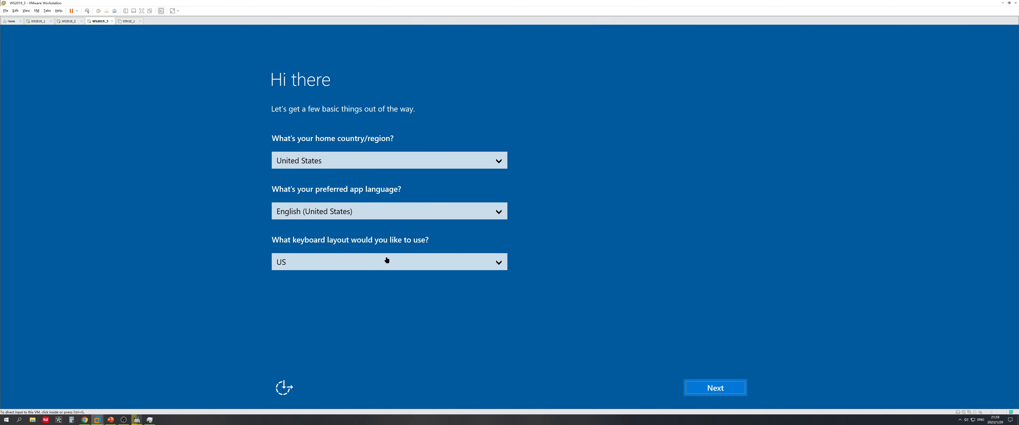
pyautogui.click(656, 374)
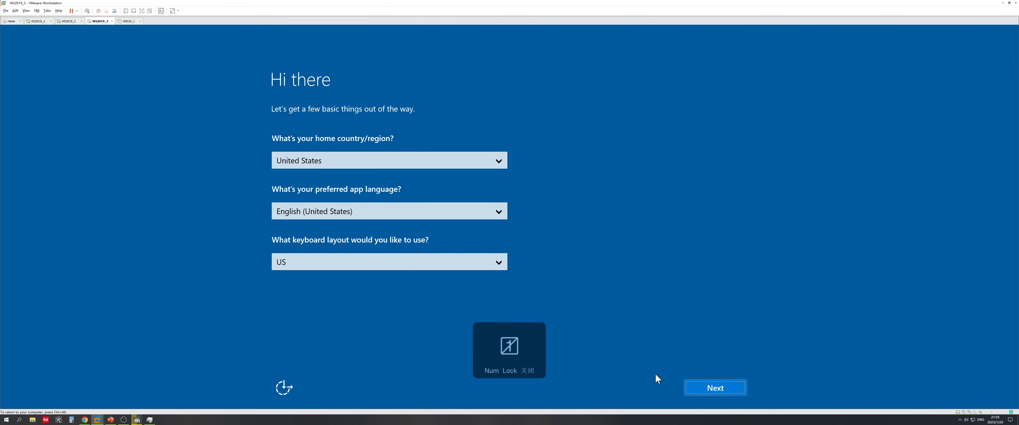
pyautogui.click(702, 386)
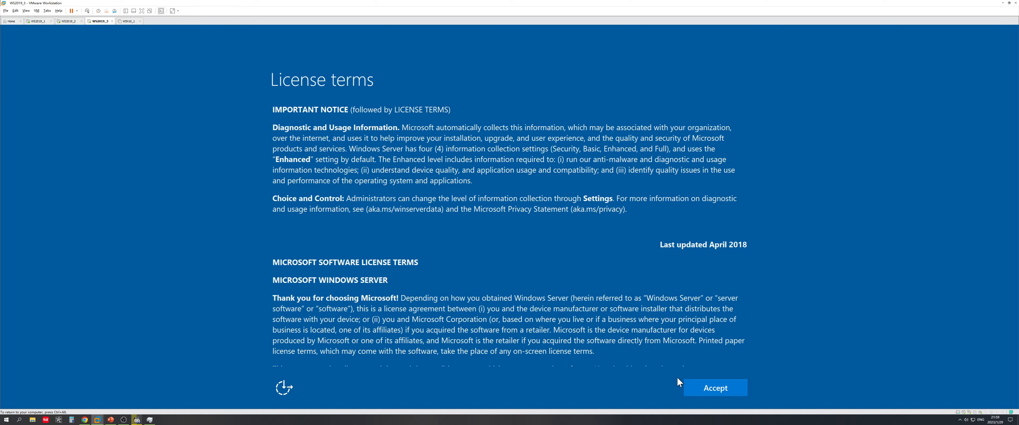
pyautogui.click(710, 386)
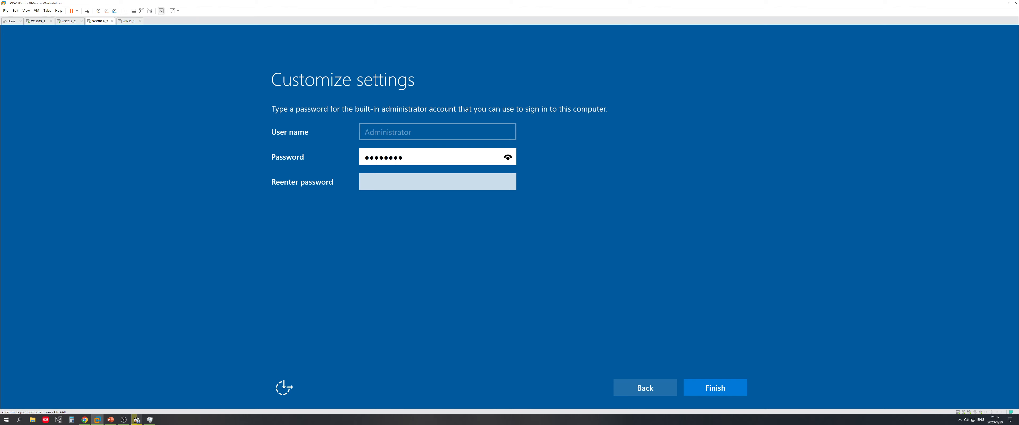
pyautogui.press('Tab')
pyautogui.write('•')
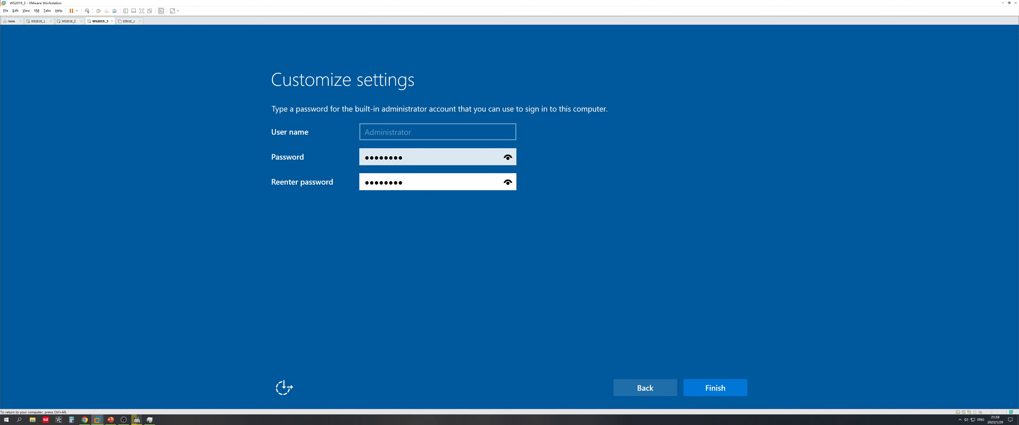
pyautogui.click(713, 382)
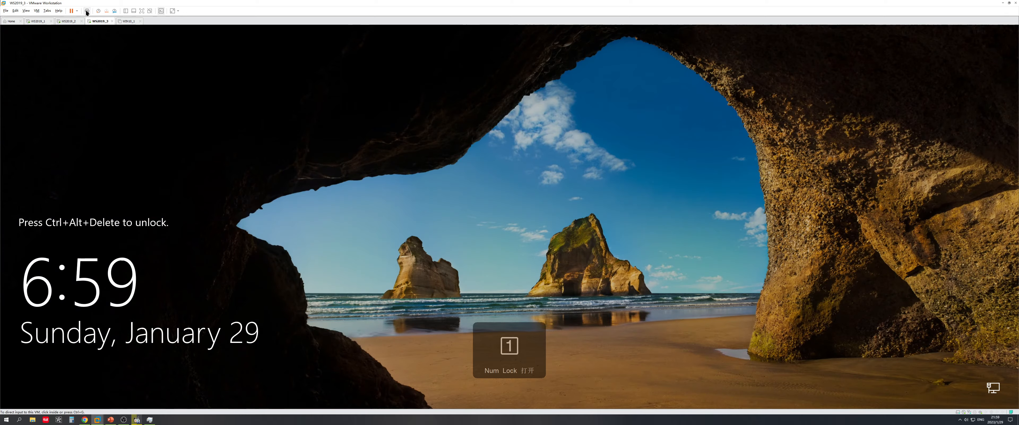
# Sign in to WS2019_3 as Administrator, then check on WS2019_2
pyautogui.click(87, 11)
pyautogui.write('P')
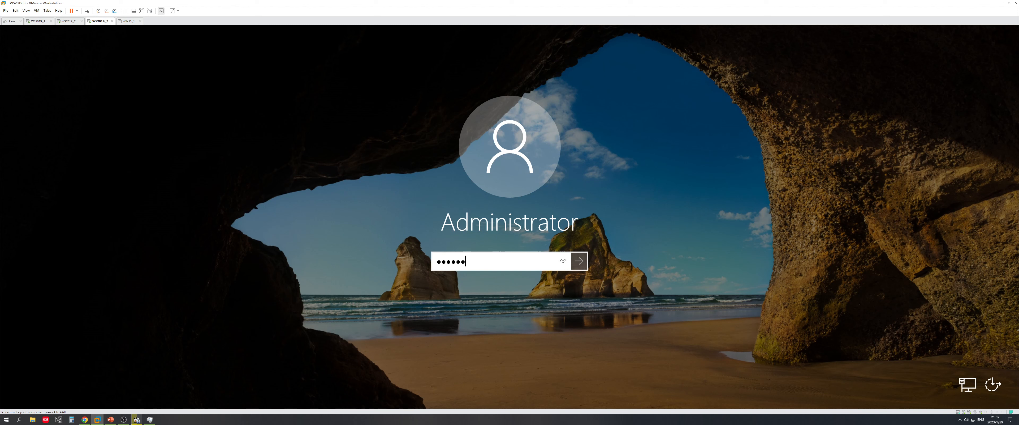
pyautogui.click(579, 261)
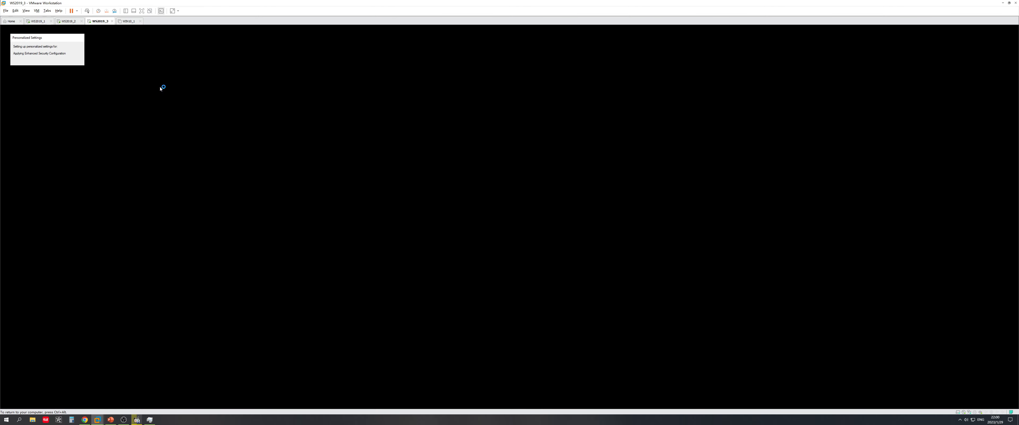
pyautogui.click(68, 21)
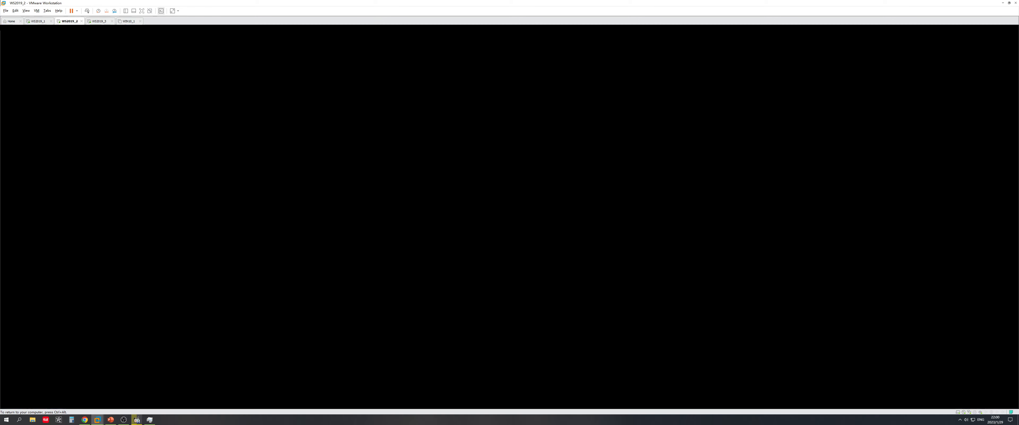
# On WS2019_3, allow network discovery and set the display scaling to 200%
pyautogui.click(99, 22)
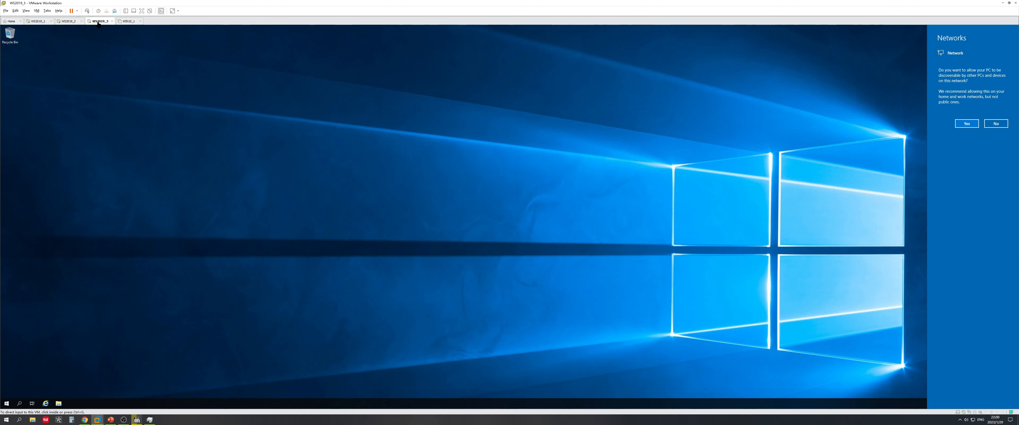
pyautogui.click(963, 124)
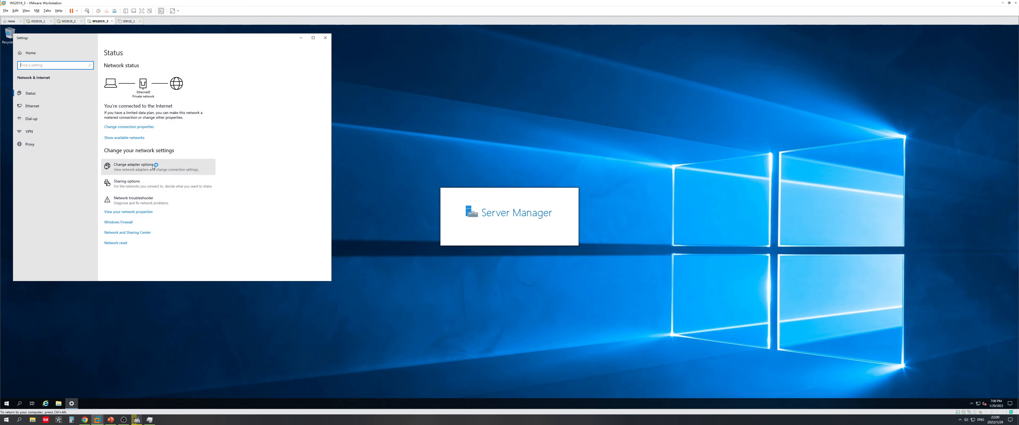
pyautogui.rightClick(297, 331)
pyautogui.click(318, 375)
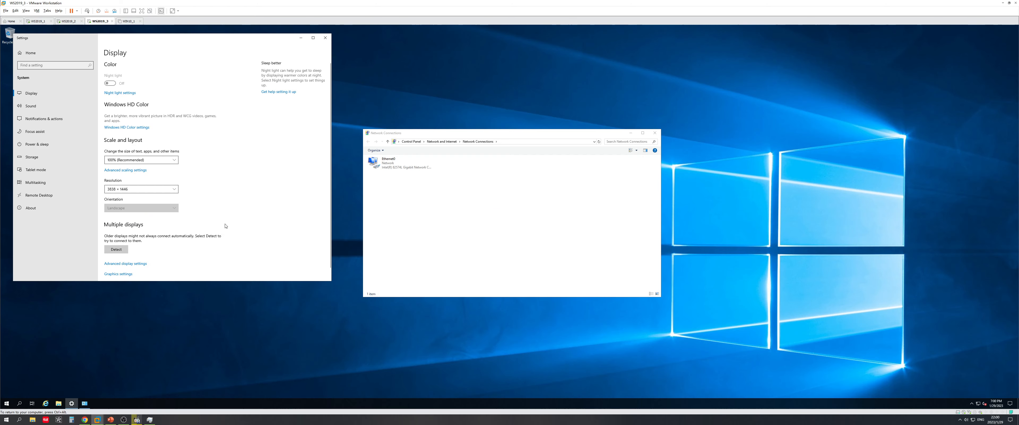
pyautogui.click(141, 159)
pyautogui.click(133, 193)
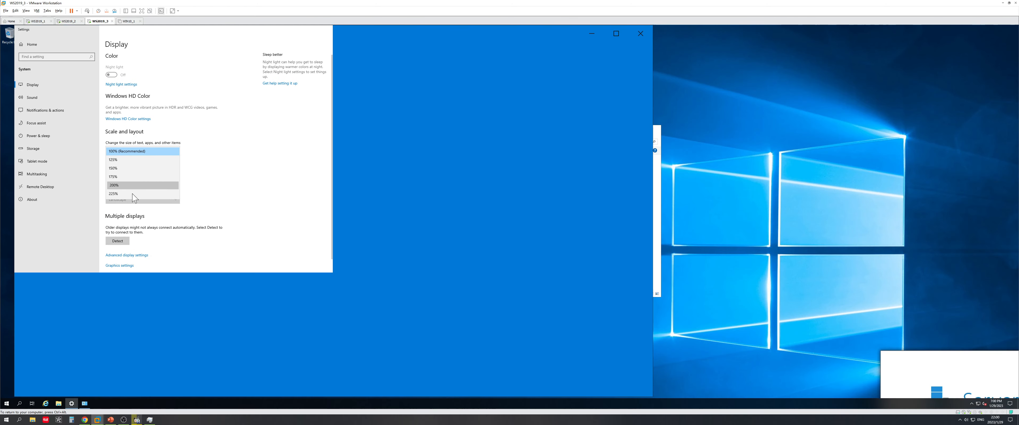
pyautogui.click(641, 33)
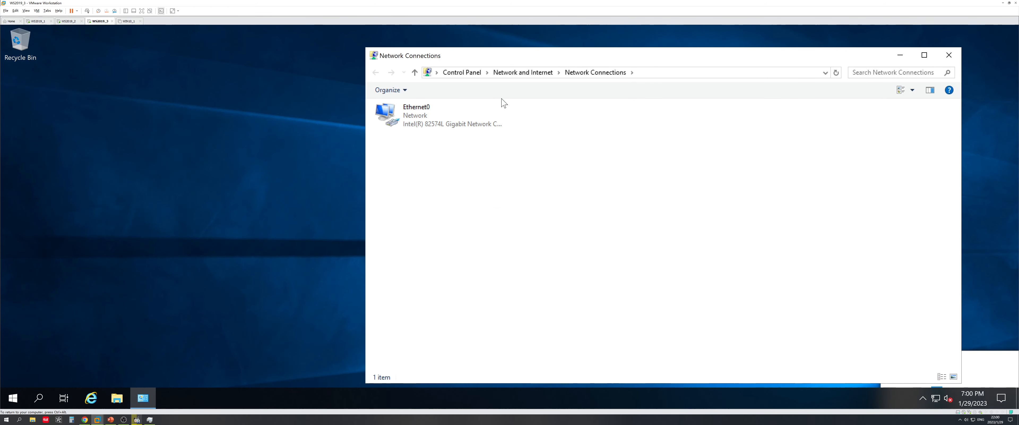
# Open the properties of the Ethernet0 adapter
pyautogui.click(439, 119)
pyautogui.rightClick(439, 119)
pyautogui.click(475, 214)
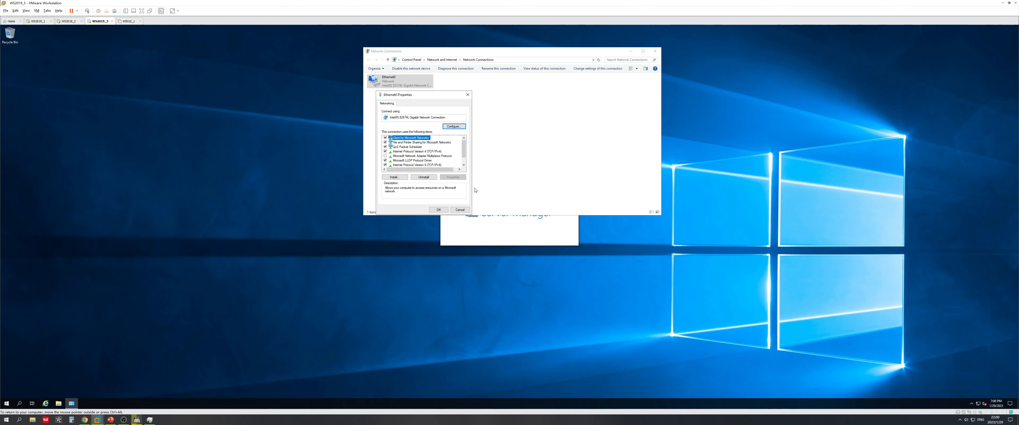
# Reapply 200% display scaling and open Ethernet0's Internet Protocol Version 4 properties
pyautogui.rightClick(450, 297)
pyautogui.click(468, 340)
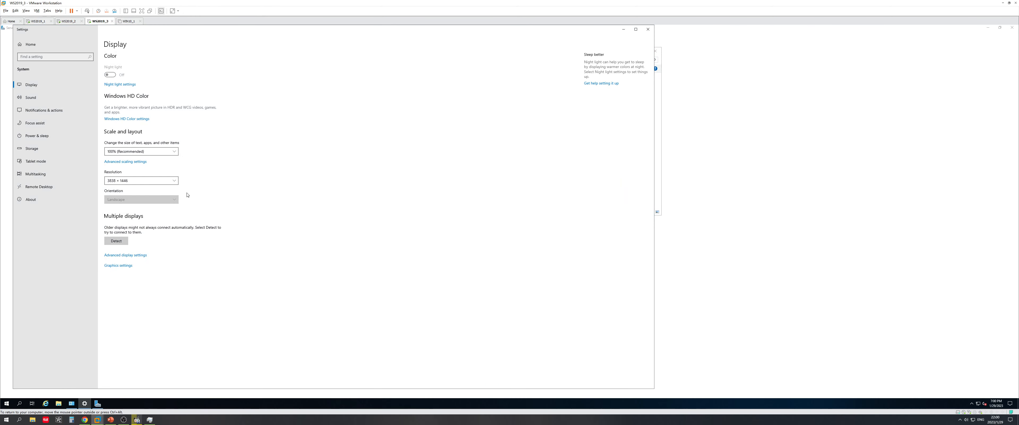
pyautogui.click(139, 151)
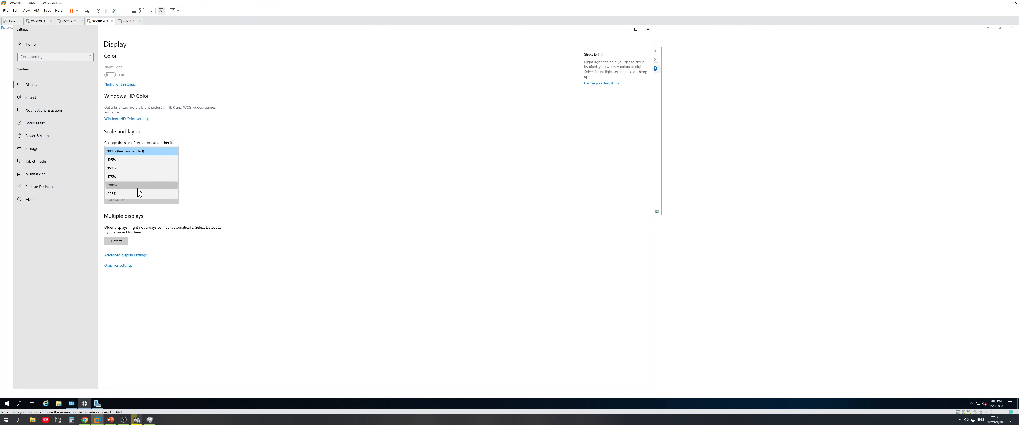
pyautogui.click(138, 188)
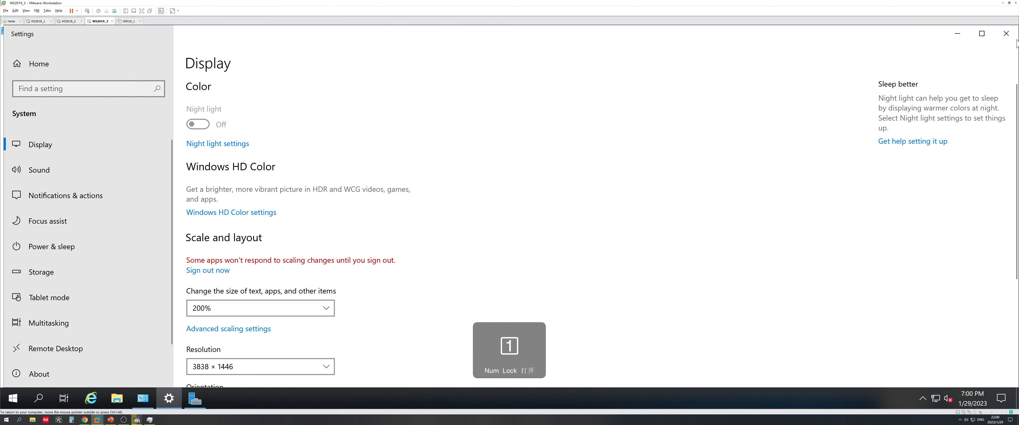
pyautogui.click(1006, 33)
pyautogui.doubleClick(491, 213)
# Enter static IP 192.168.44.132, mask 255.255.255.0, gateway 192.168.44.2 and DNS 192.168.44.128
pyautogui.click(489, 213)
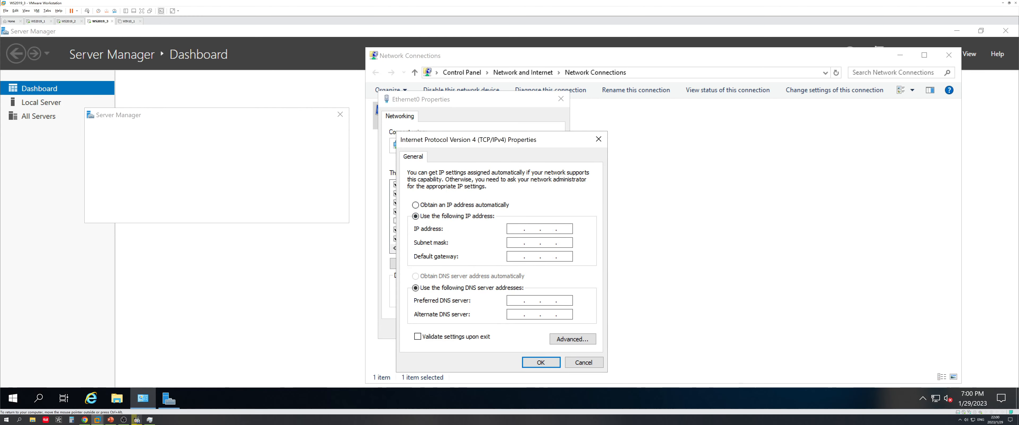
pyautogui.press('Num_Lock')
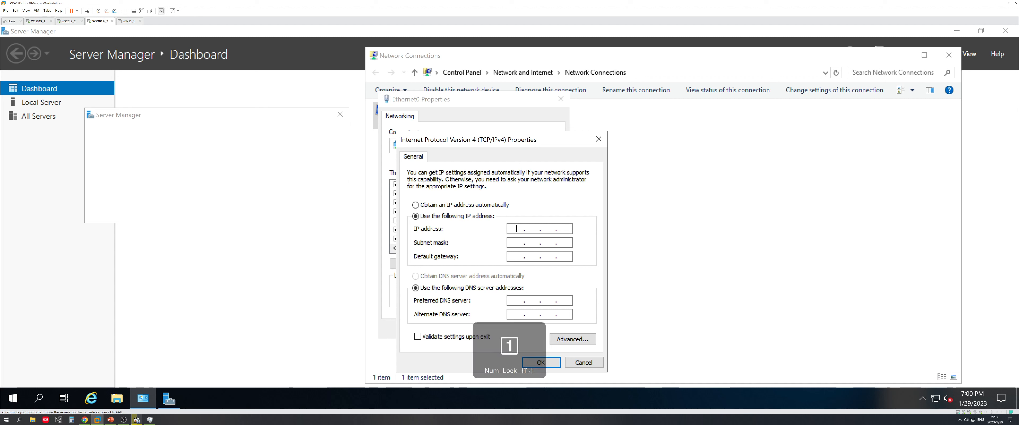
pyautogui.write('192 . 168 . 44 .')
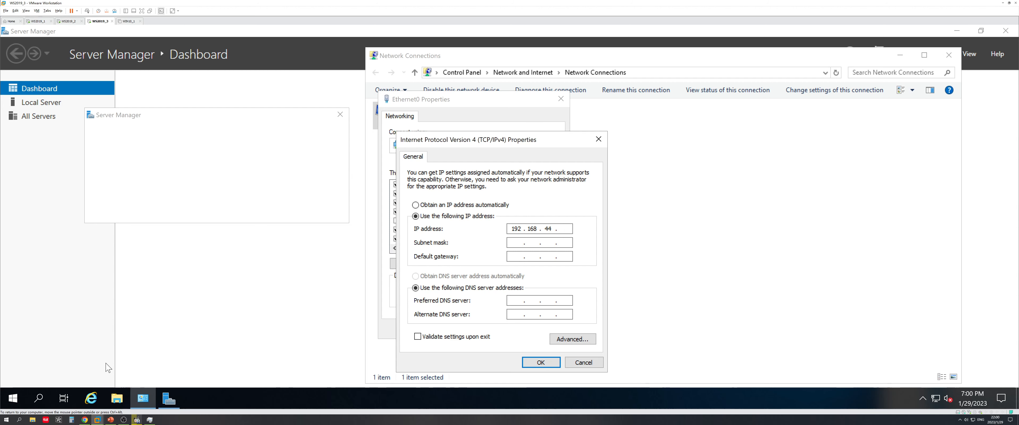
pyautogui.click(111, 419)
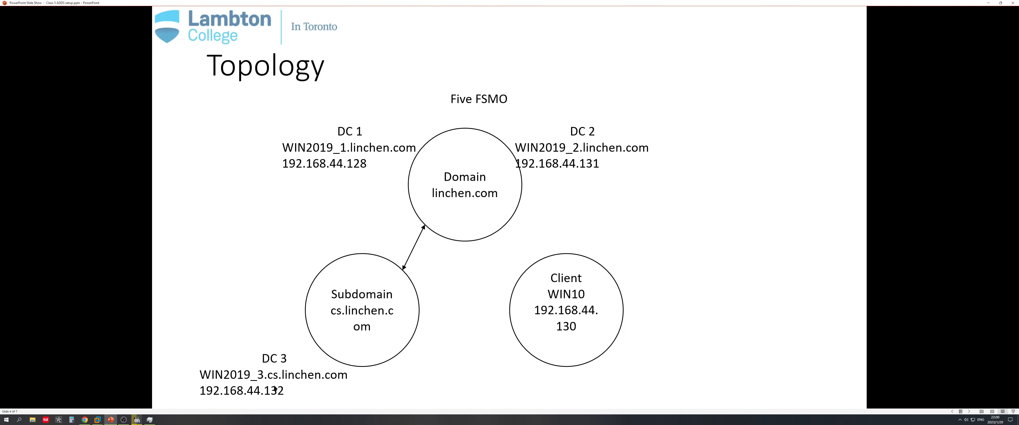
pyautogui.click(988, 3)
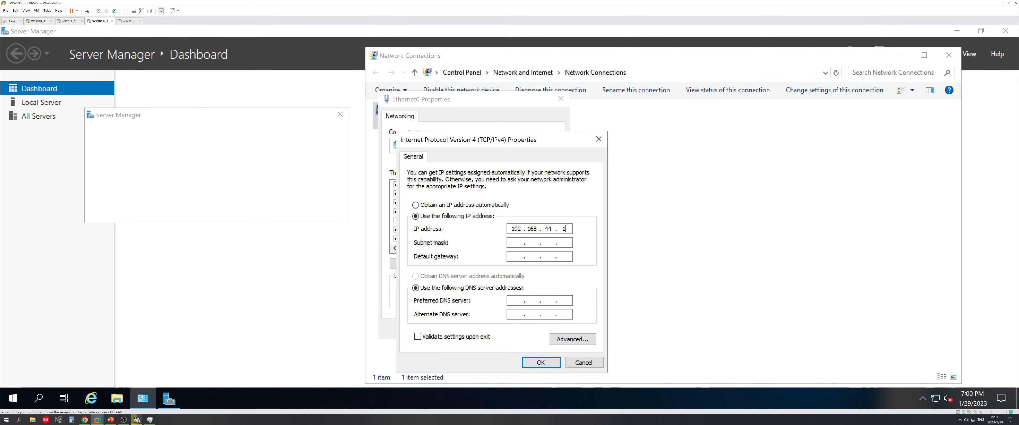
pyautogui.press('Tab')
pyautogui.write('192 . 168 . 44 . ')
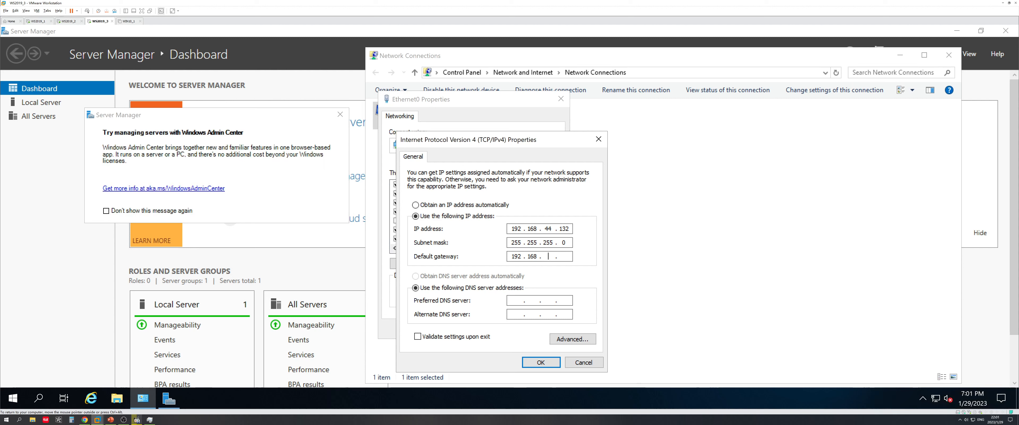
pyautogui.write('2')
pyautogui.press('Tab')
pyautogui.write('192168.44.128')
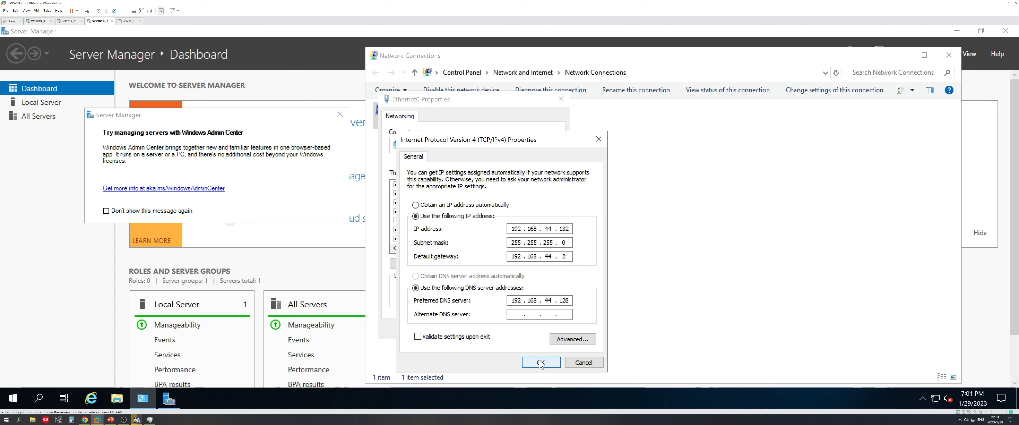
# Save the IPv4 settings and close Ethernet0 properties and Network Connections
pyautogui.click(541, 363)
pyautogui.click(504, 331)
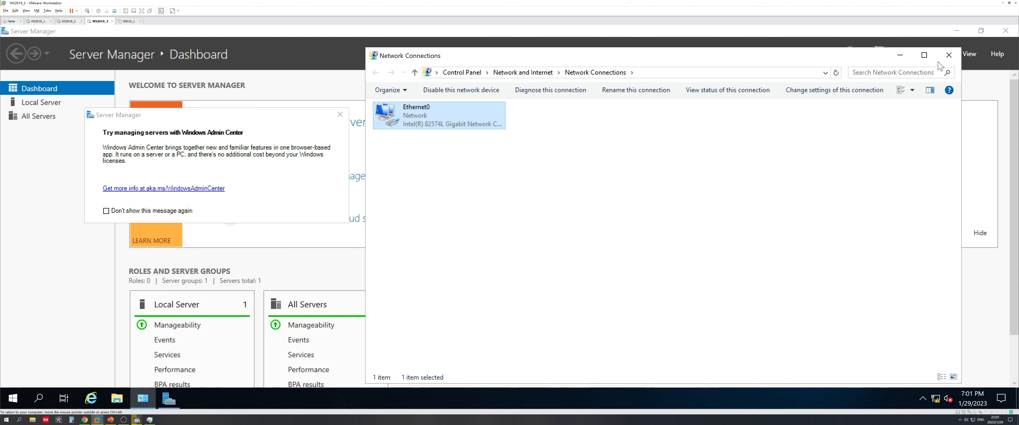
pyautogui.click(949, 55)
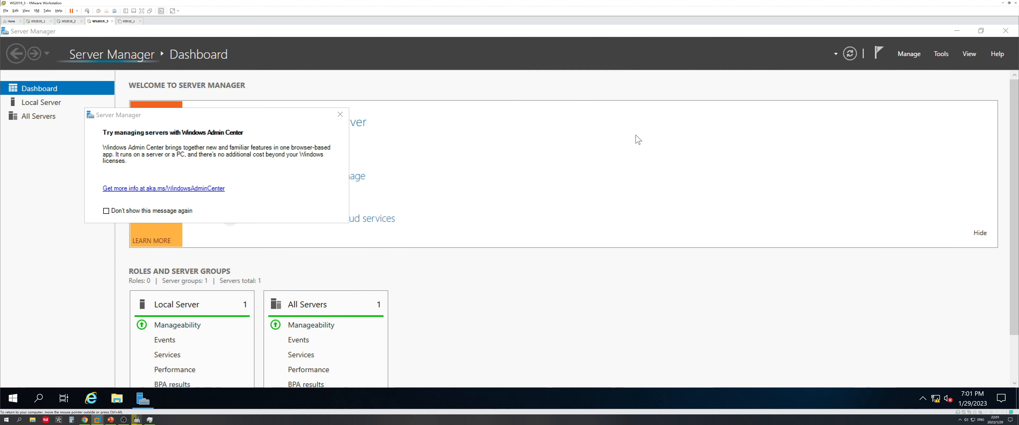
# Dismiss the Windows Admin Center notice and confirm Server Manager's properties so it won't auto-start at logon
pyautogui.click(340, 114)
pyautogui.click(905, 55)
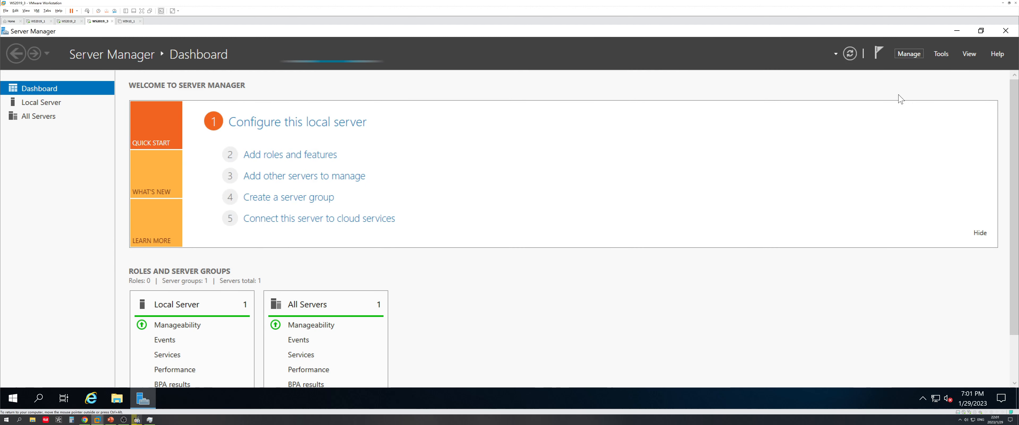
pyautogui.click(906, 54)
pyautogui.click(937, 121)
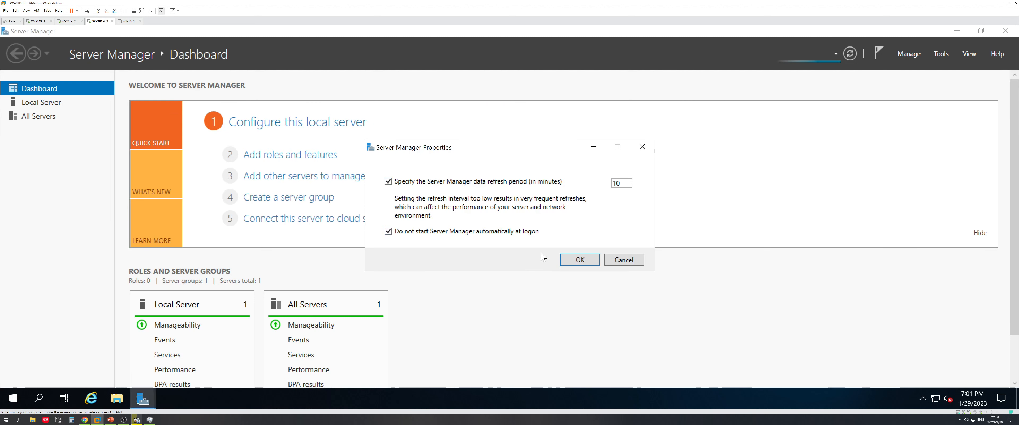
pyautogui.press('Return')
# From System settings, rename the PC to WS2019-3 and restart it immediately
pyautogui.click(957, 32)
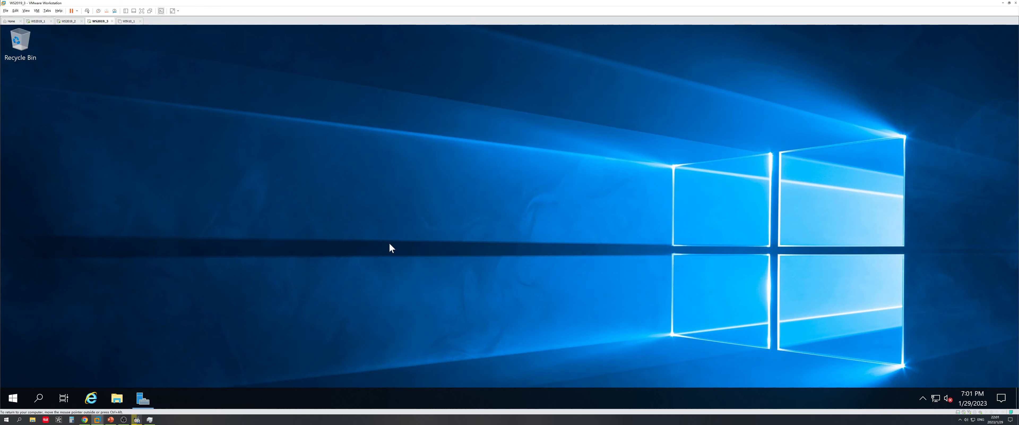
pyautogui.rightClick(16, 398)
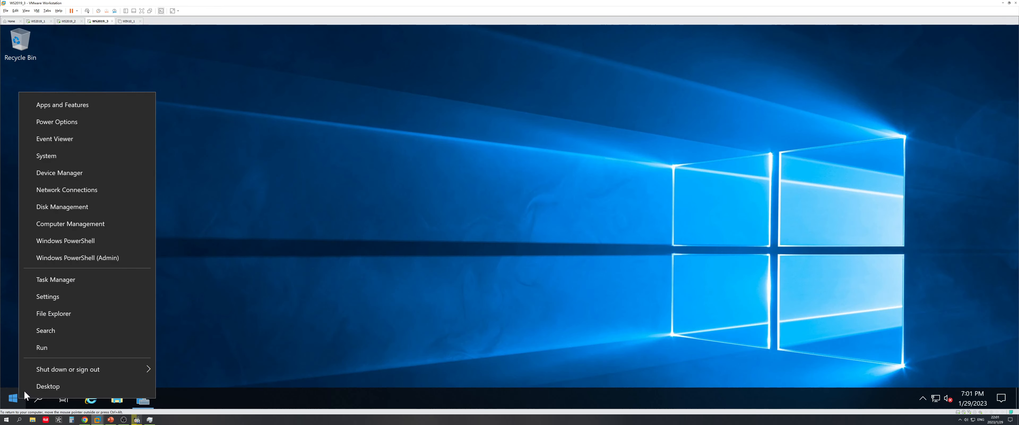
pyautogui.click(54, 156)
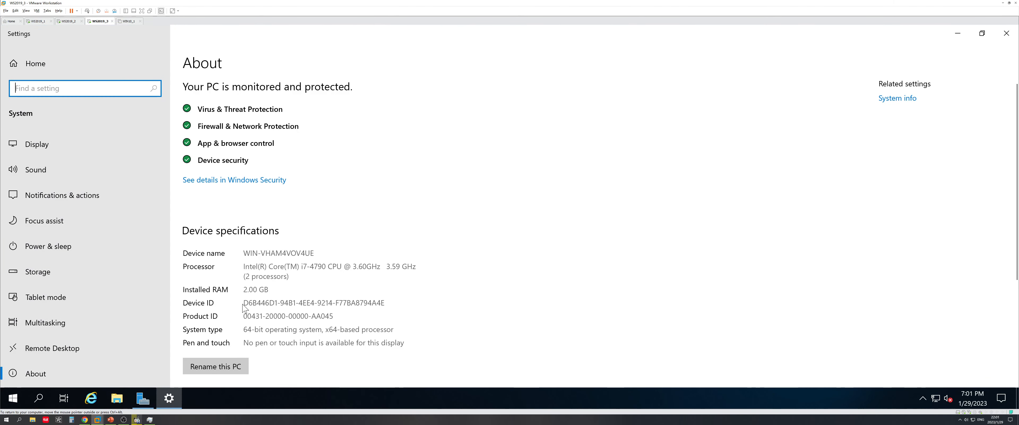
pyautogui.moveTo(244, 253); pyautogui.dragTo(316, 254)
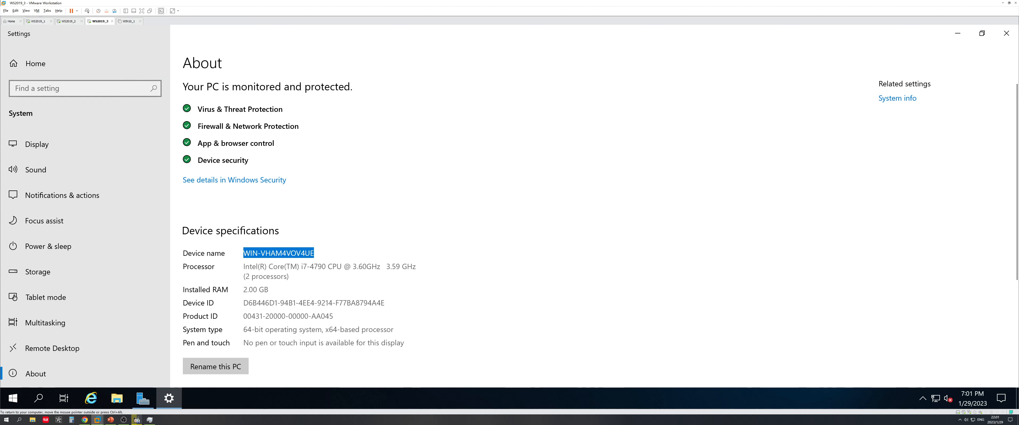
pyautogui.click(233, 366)
pyautogui.write('W')
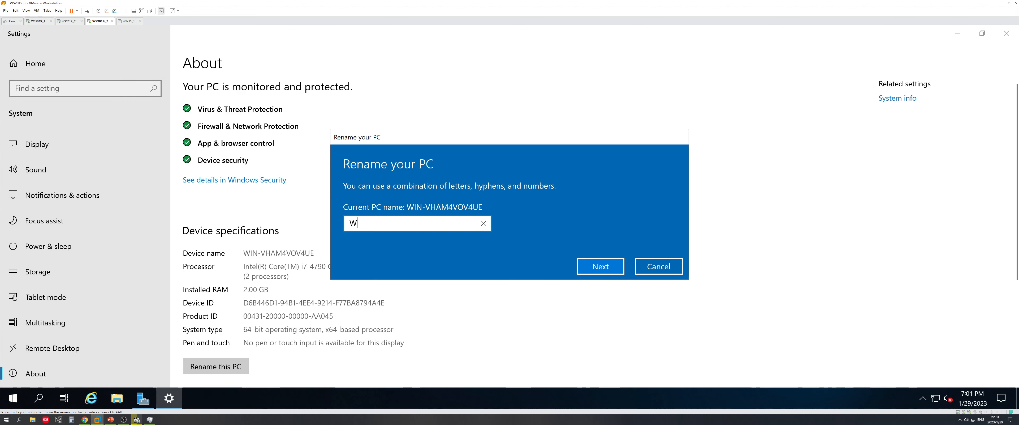
pyautogui.write('S2019_')
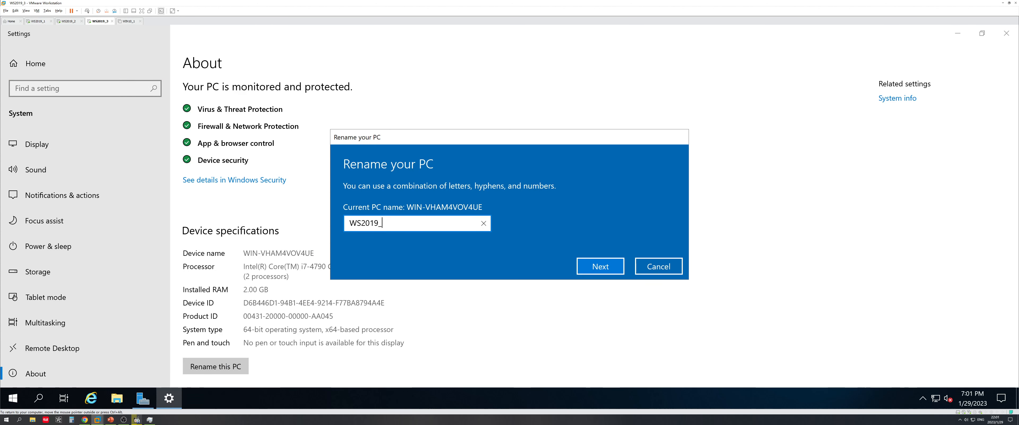
pyautogui.click(584, 270)
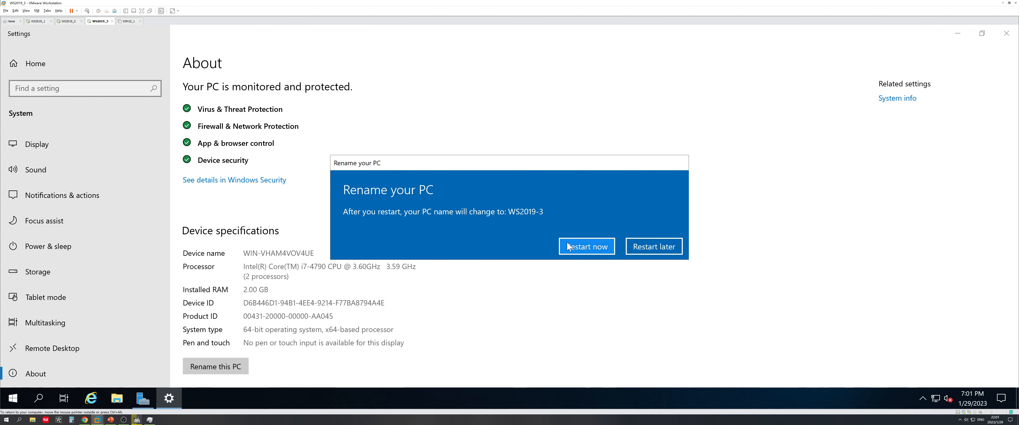
pyautogui.click(587, 246)
pyautogui.click(204, 177)
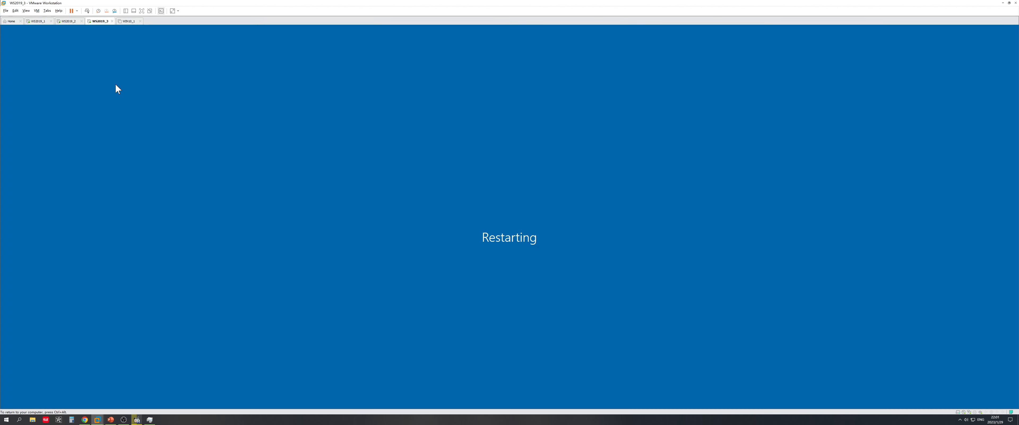
# Send Ctrl+Alt+Del to WS2019_2 and sign in with the LINCHEN Administrator password
pyautogui.click(68, 22)
pyautogui.click(387, 181)
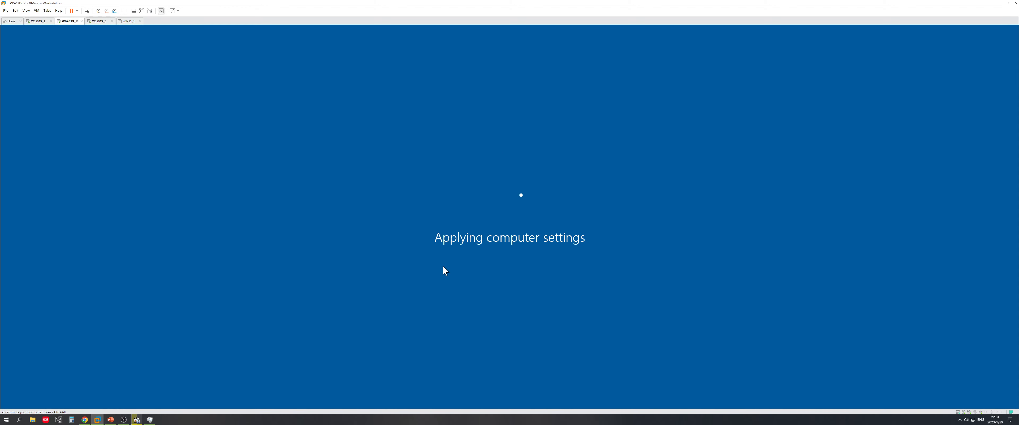
pyautogui.hotkey('ctrl', 'alt')
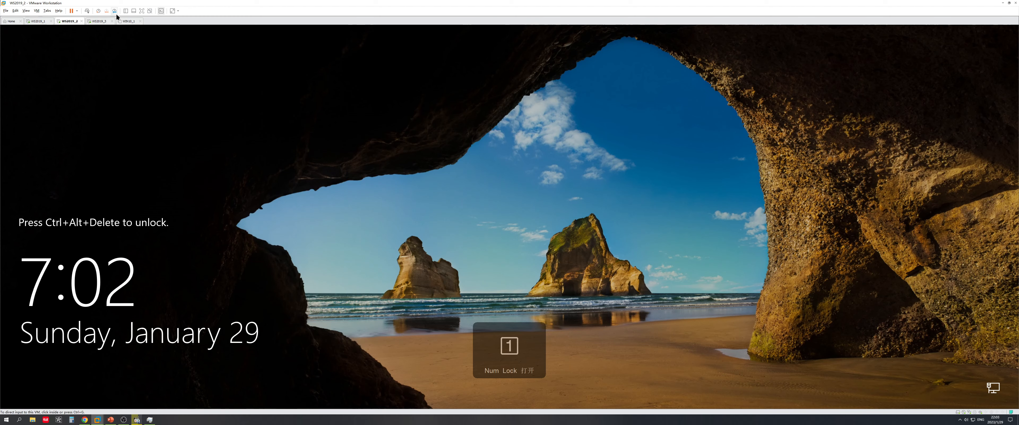
pyautogui.click(86, 12)
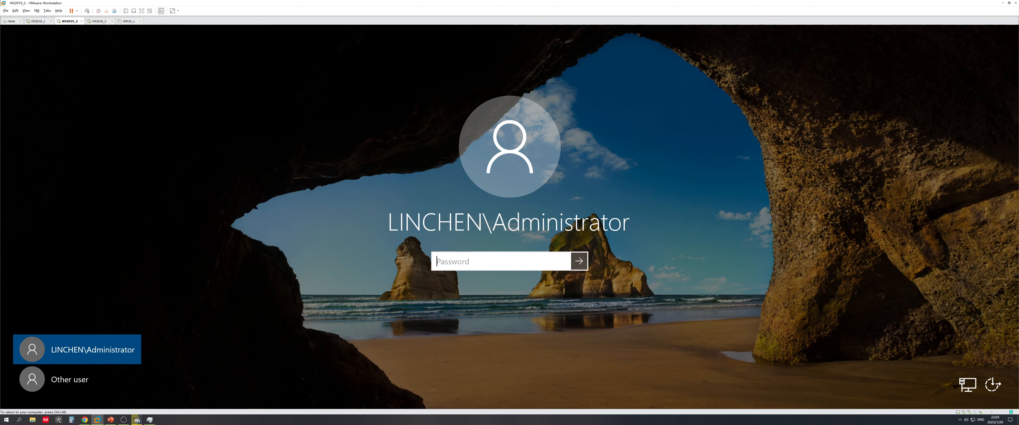
pyautogui.write('•••••••')
pyautogui.press('BackSpace')
pyautogui.press('BackSpace')
pyautogui.press('BackSpace')
pyautogui.press('BackSpace')
pyautogui.press('BackSpace')
pyautogui.press('BackSpace')
pyautogui.press('BackSpace')
pyautogui.write('•')
pyautogui.press('Return')
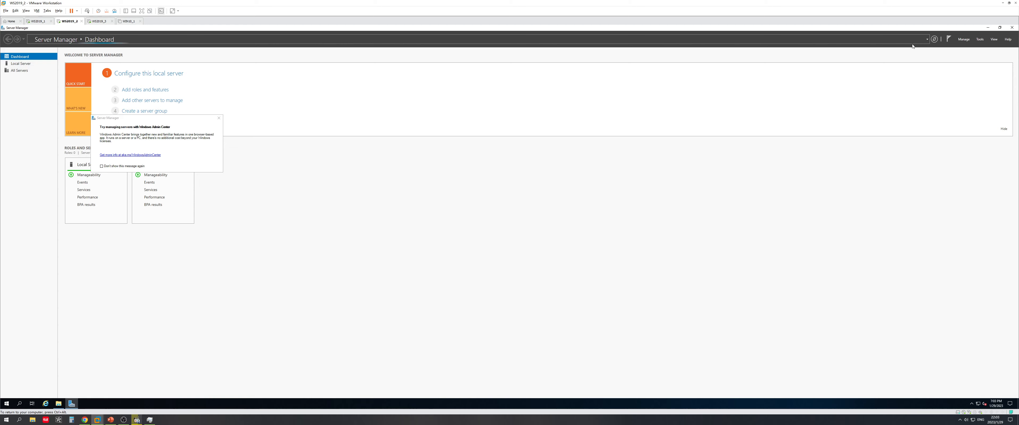
# Dismiss the Admin Center notice, confirm Server Manager properties, close it and empty the corrupted Recycle Bin
pyautogui.click(219, 118)
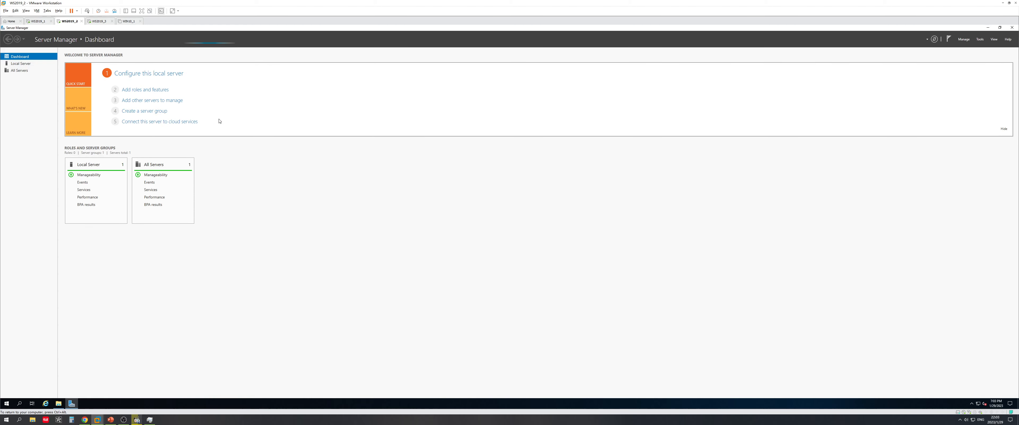
pyautogui.click(969, 42)
pyautogui.click(977, 72)
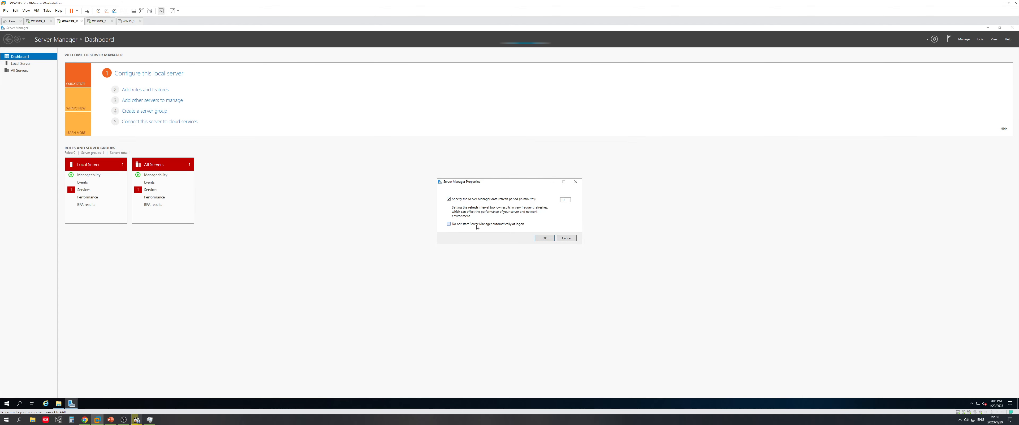
pyautogui.click(545, 238)
pyautogui.press('Num_Lock')
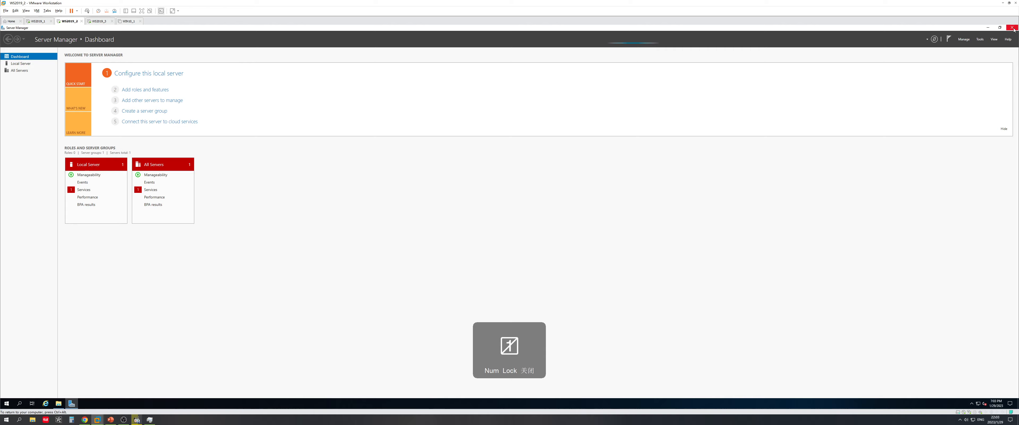
pyautogui.click(1013, 28)
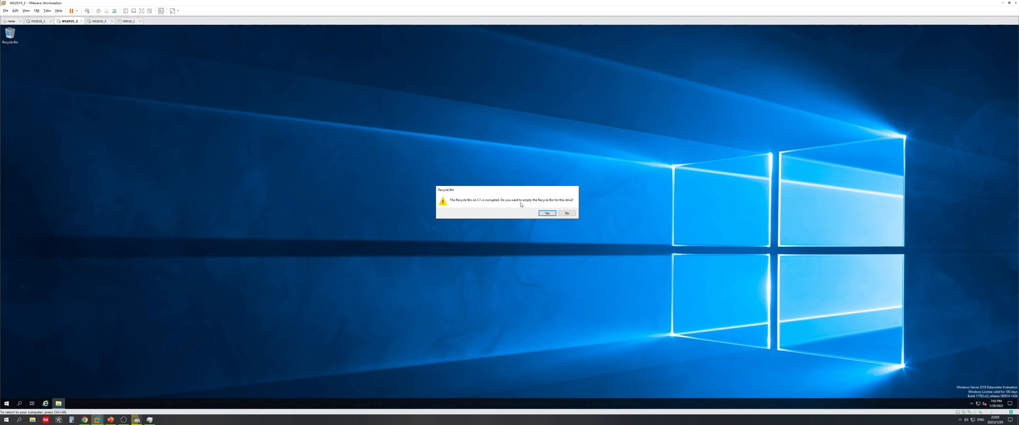
pyautogui.click(547, 213)
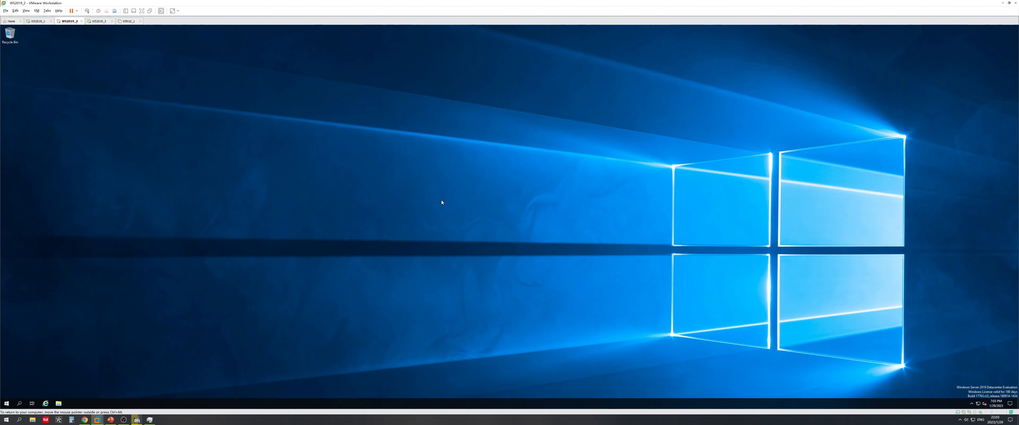
# Set WS2019_2's display scaling to 200%
pyautogui.rightClick(410, 192)
pyautogui.click(438, 236)
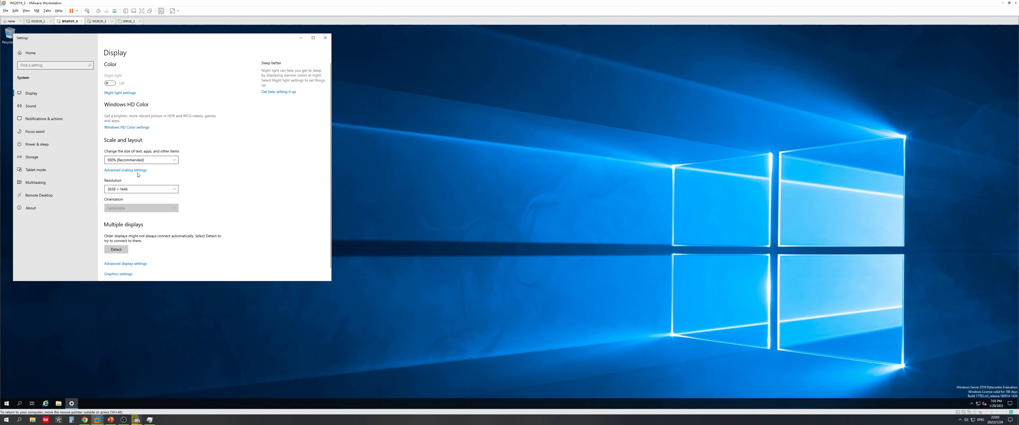
pyautogui.click(135, 162)
pyautogui.click(134, 194)
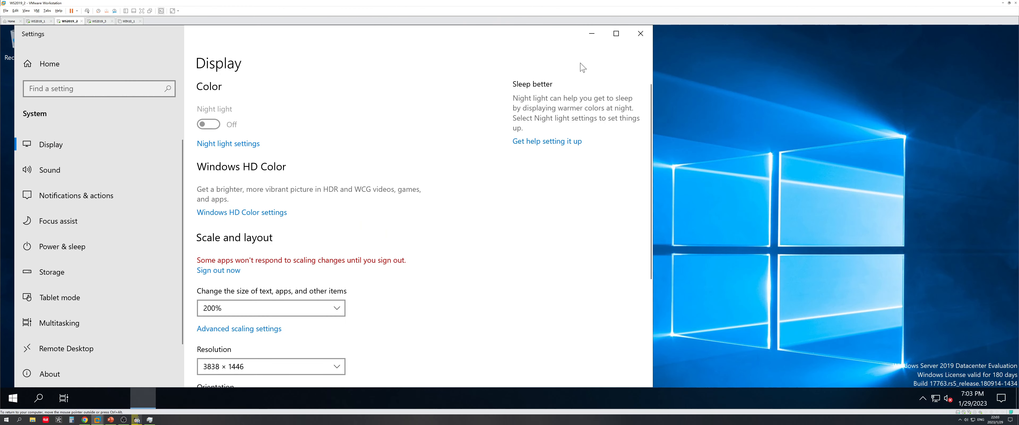
pyautogui.click(633, 42)
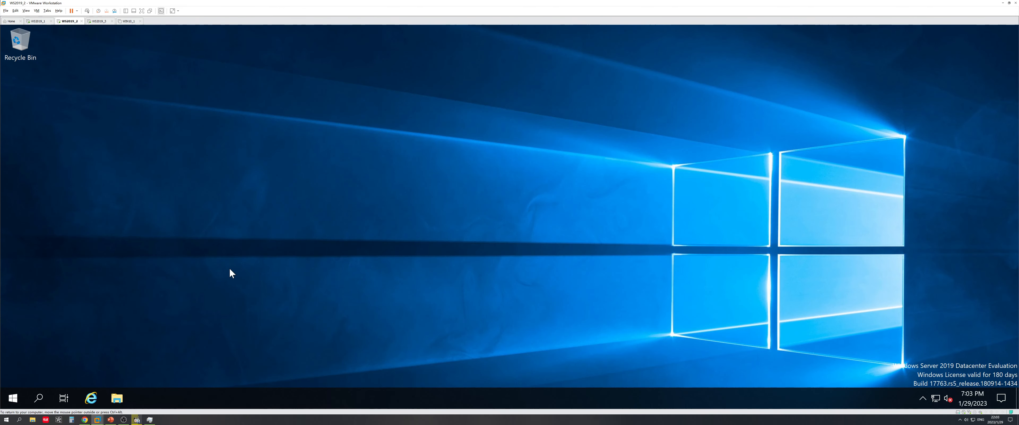
pyautogui.click(15, 397)
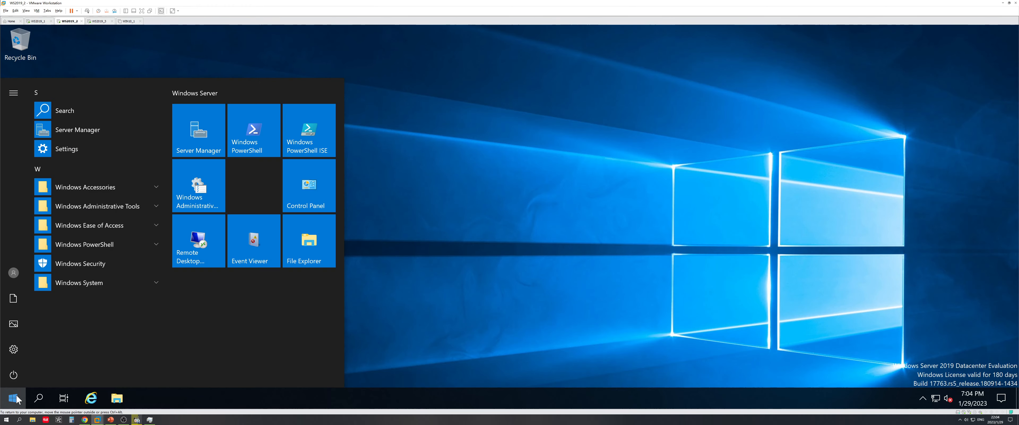
# In Active Directory Users and Computers, view linchen.com's Domain Controllers to confirm WS2019-1 and WS2019-2 are listed
pyautogui.click(209, 186)
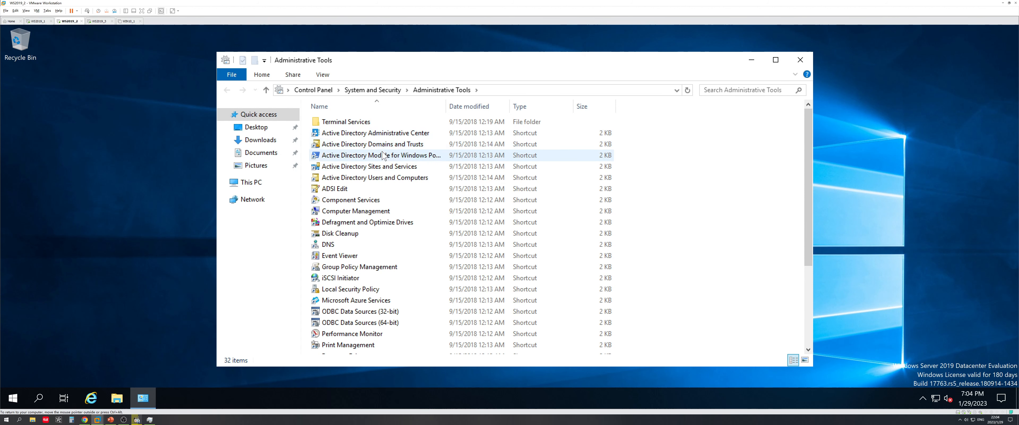
pyautogui.click(384, 180)
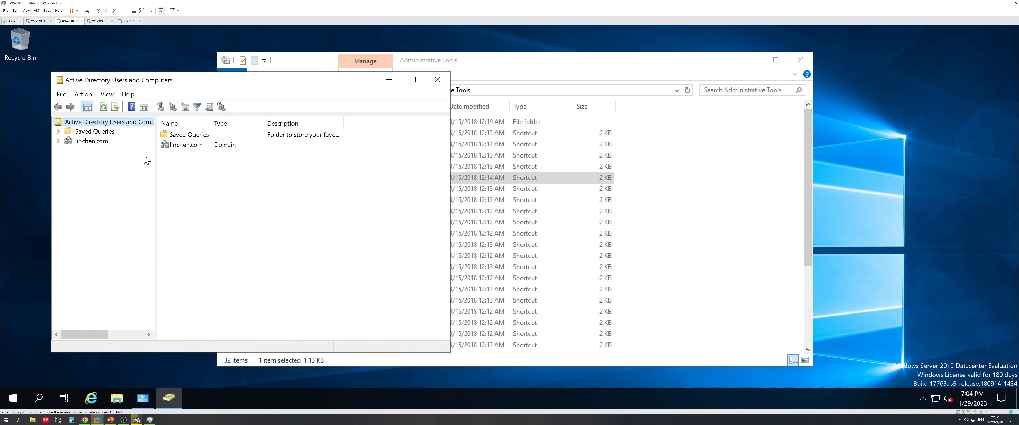
pyautogui.click(59, 142)
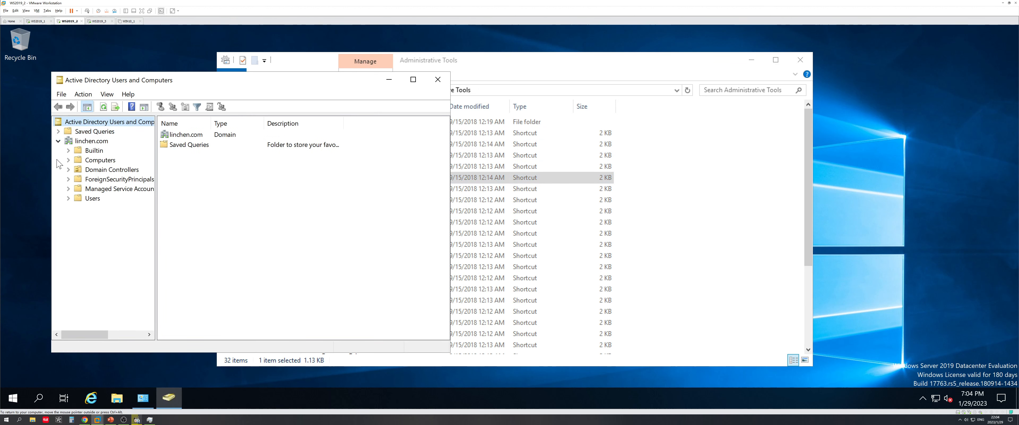
pyautogui.click(87, 173)
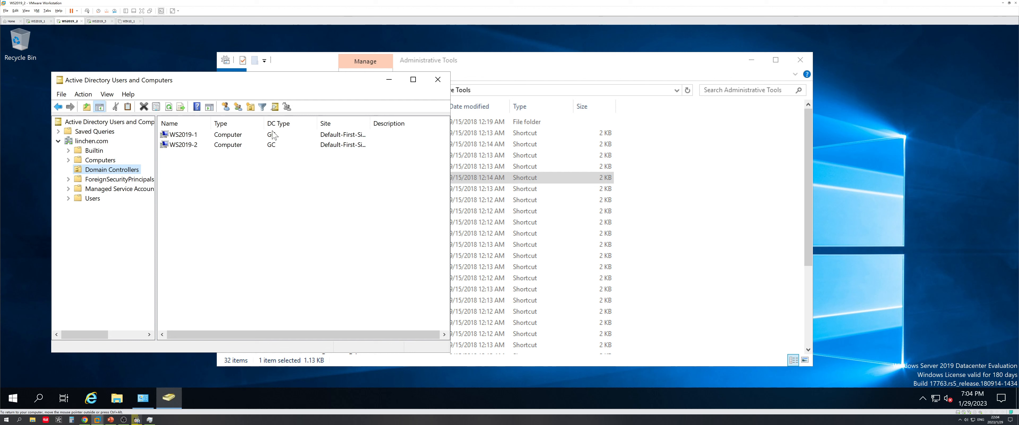
pyautogui.click(274, 141)
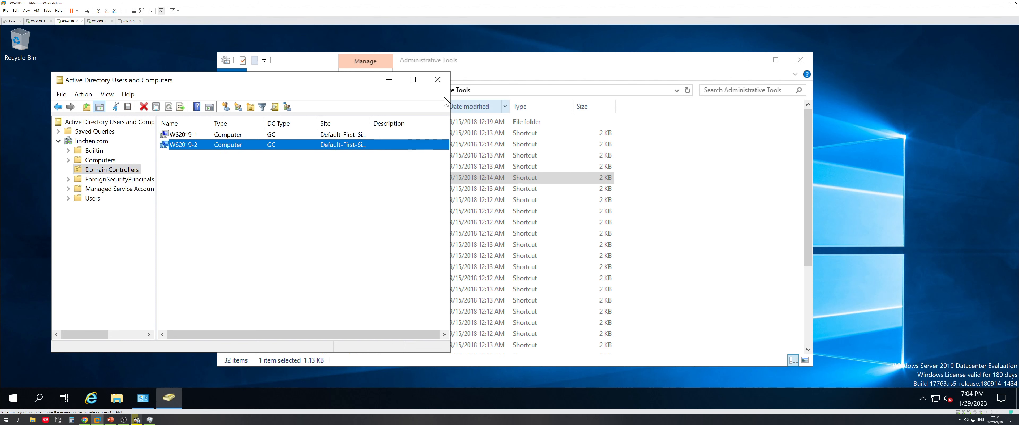
pyautogui.click(389, 79)
# In DNS Manager, open WS2019-2's linchen.com _tcp records and widen the Data column
pyautogui.doubleClick(338, 244)
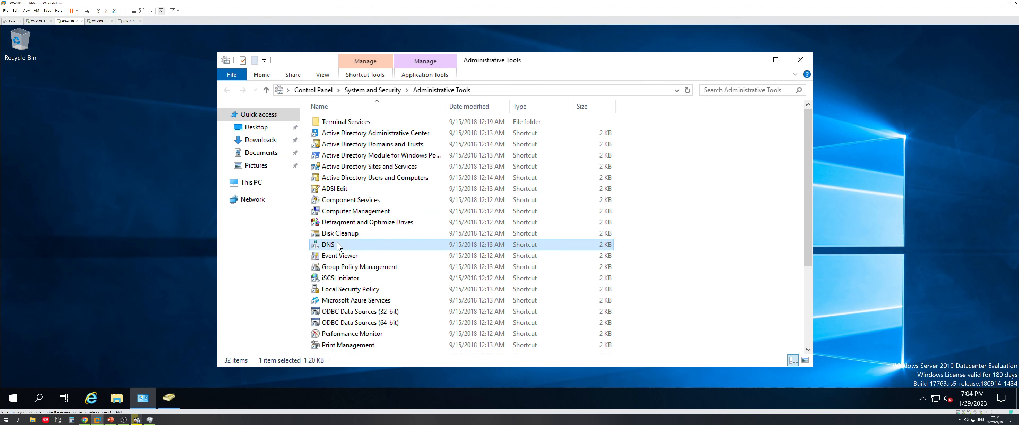
pyautogui.click(56, 112)
pyautogui.click(42, 111)
pyautogui.click(43, 119)
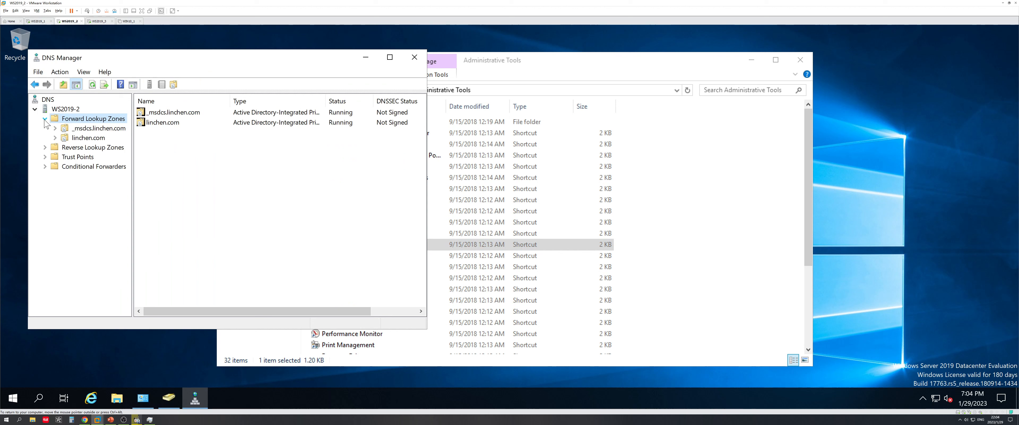
pyautogui.click(60, 139)
pyautogui.click(56, 138)
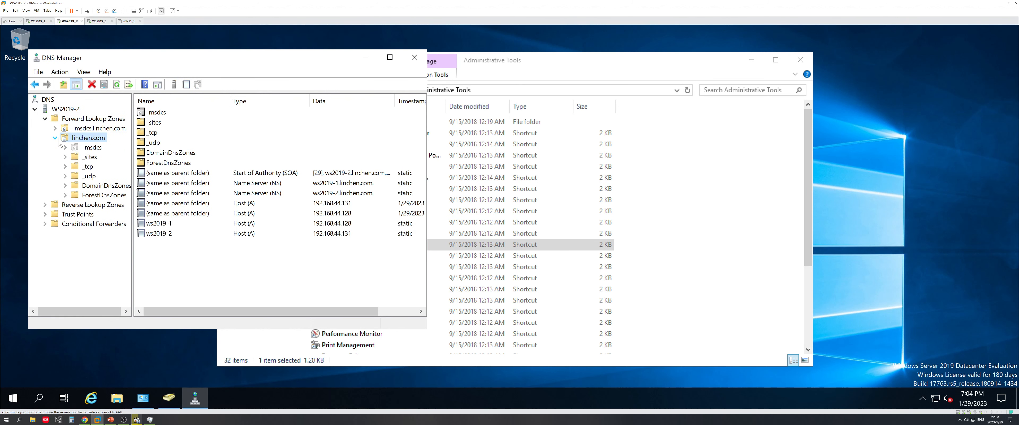
pyautogui.click(71, 167)
pyautogui.moveTo(427, 98); pyautogui.dragTo(731, 99)
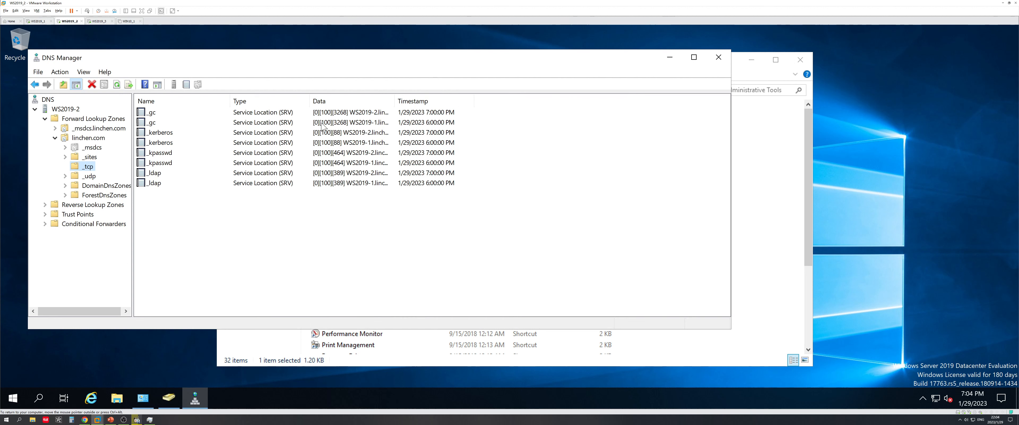
pyautogui.moveTo(395, 101); pyautogui.dragTo(510, 101)
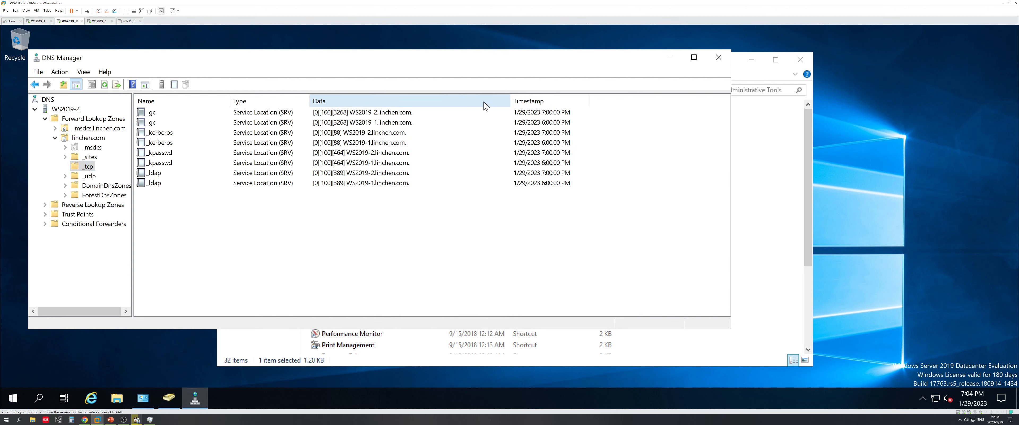
# Compare the _gc and _ldap SRV records for WS2019-1 and WS2019-2, then show the Topology slide
pyautogui.click(399, 121)
pyautogui.click(390, 112)
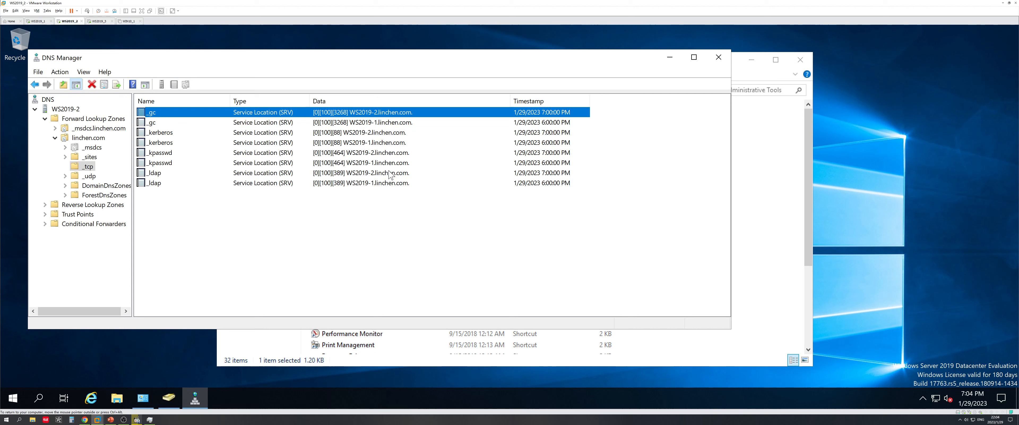
pyautogui.click(389, 172)
pyautogui.click(389, 183)
pyautogui.click(387, 175)
pyautogui.click(386, 183)
pyautogui.click(386, 173)
pyautogui.click(386, 112)
pyautogui.click(387, 122)
pyautogui.click(387, 112)
pyautogui.click(387, 124)
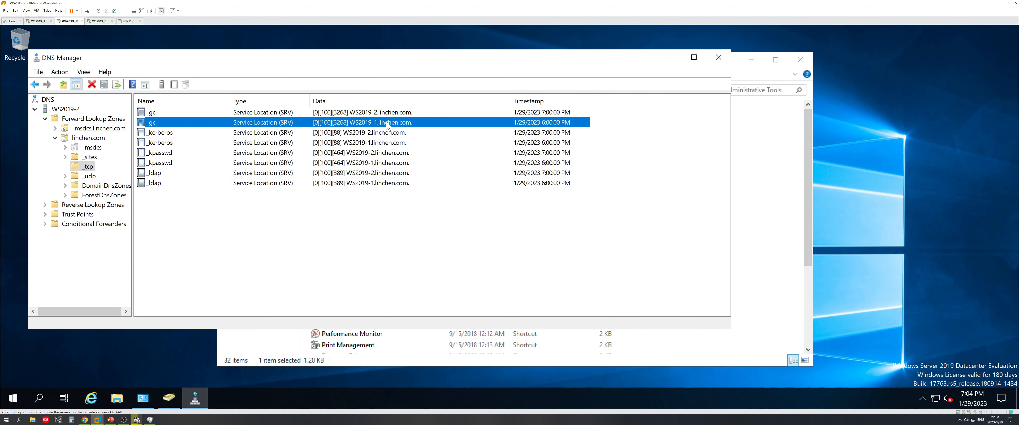
pyautogui.click(388, 114)
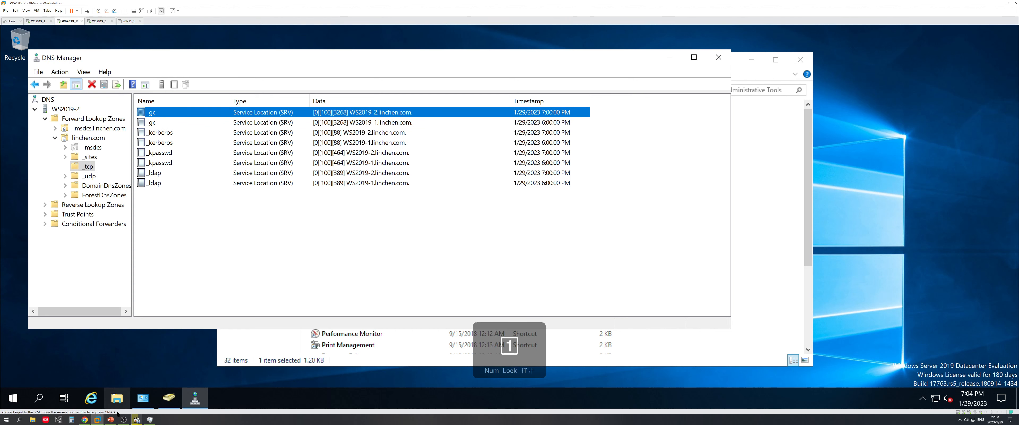
pyautogui.click(111, 420)
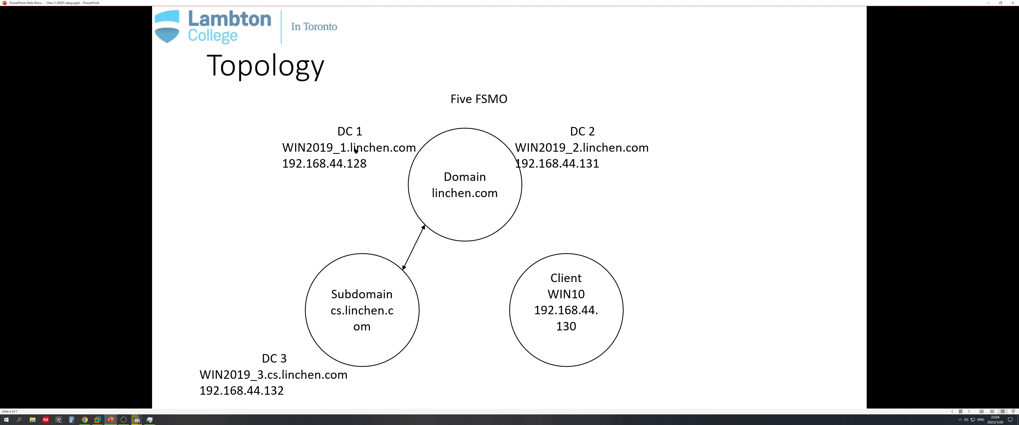
# Advance to the Requirement slide, then scroll back through the slideshow
pyautogui.click(370, 148)
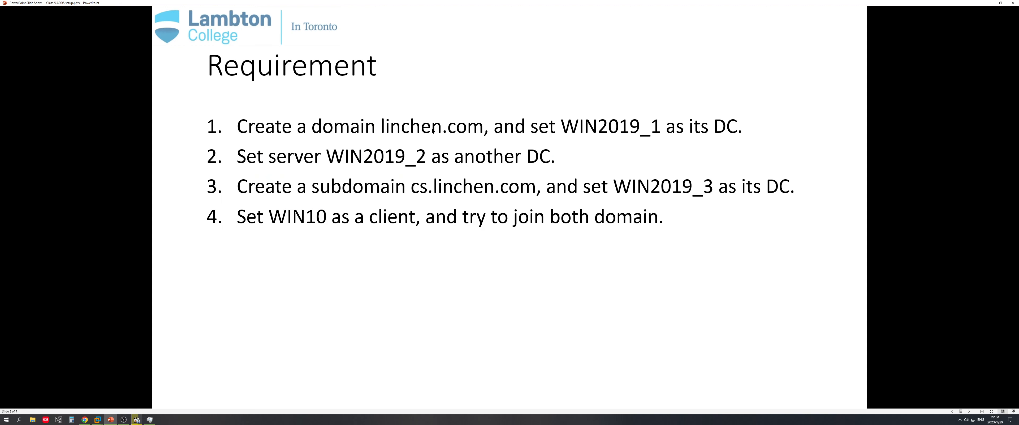
pyautogui.scroll(1, 432, 133)
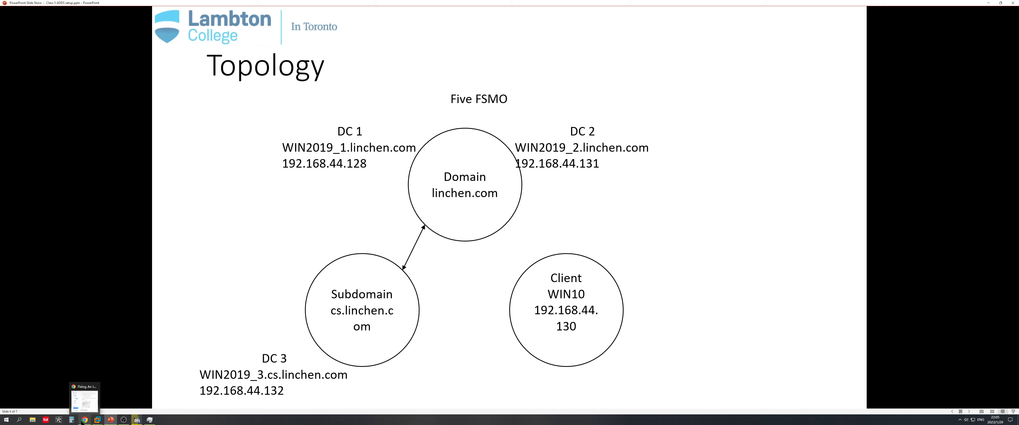
# Close DNS Manager and Administrative Tools on WS2019_2, then close WS2019_1's command prompt
pyautogui.moveTo(96, 420)
pyautogui.click(132, 380)
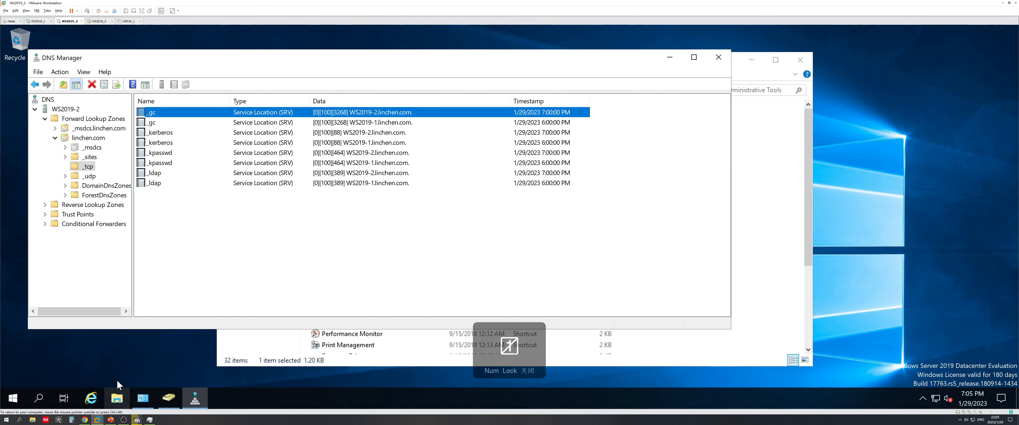
pyautogui.click(719, 58)
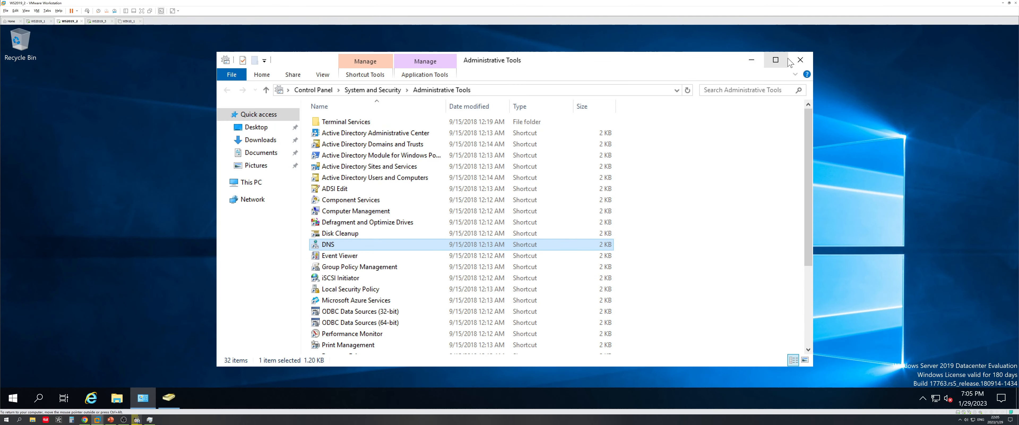
pyautogui.click(801, 59)
pyautogui.click(37, 22)
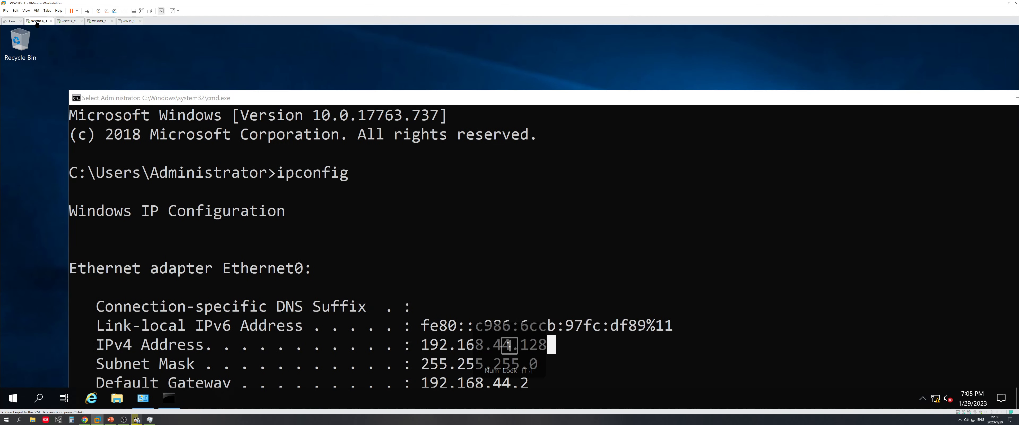
pyautogui.moveTo(736, 91); pyautogui.dragTo(355, 129)
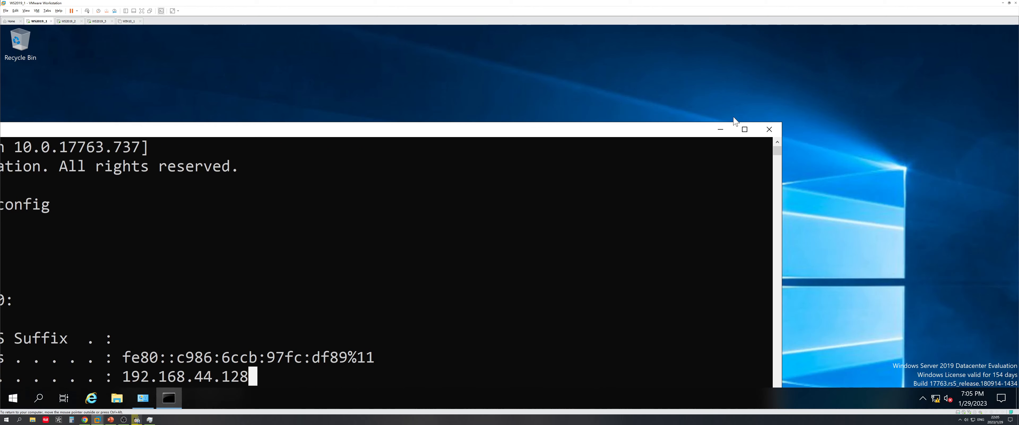
pyautogui.click(768, 130)
# On WS2019_1, confirm Active Directory lists WS2019-1 and WS2019-2 as domain controllers, then switch to WS2019_3
pyautogui.click(13, 397)
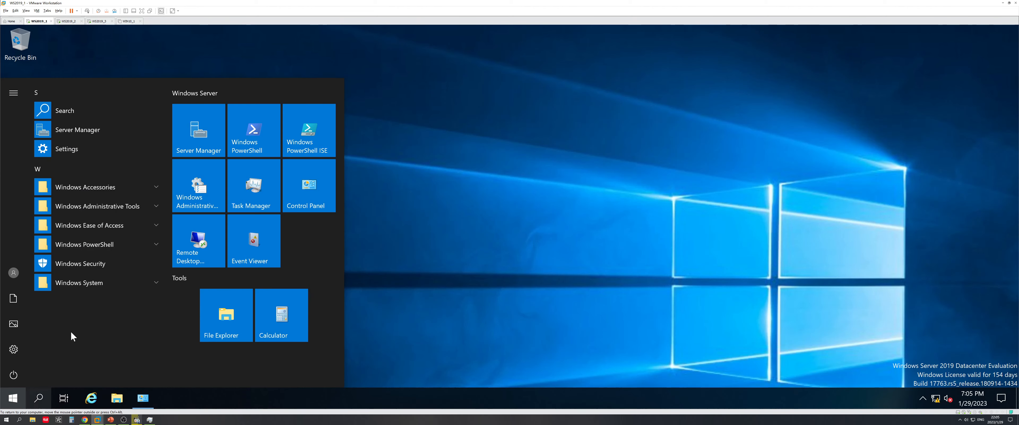
pyautogui.click(195, 184)
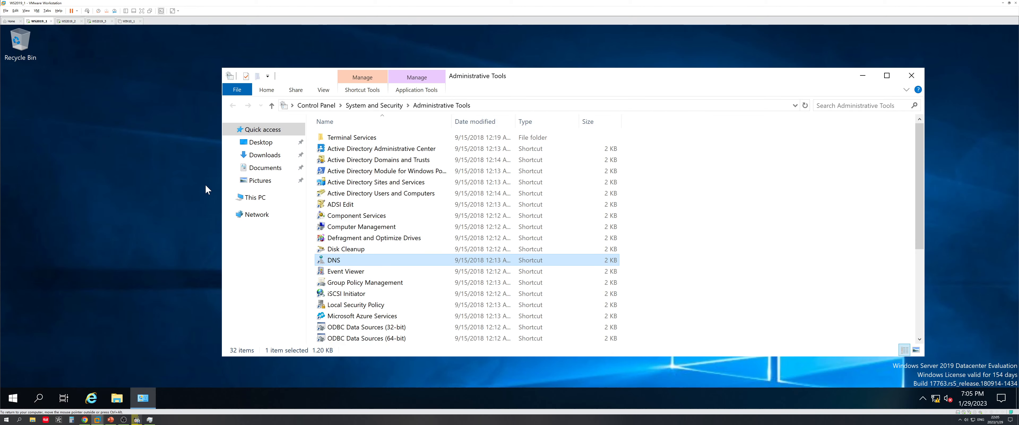
pyautogui.doubleClick(390, 193)
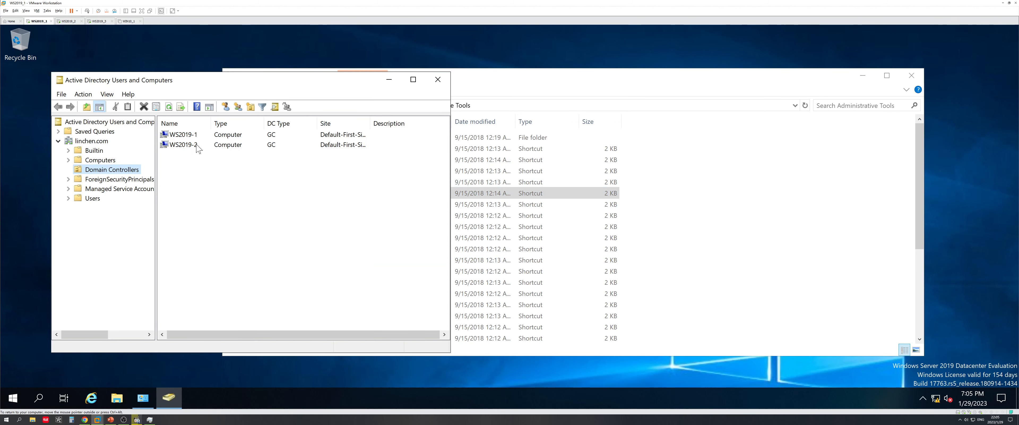
pyautogui.click(190, 144)
pyautogui.press('Up')
pyautogui.press('Down')
pyautogui.press('Up')
pyautogui.press('Down')
pyautogui.press('Up')
pyautogui.click(438, 79)
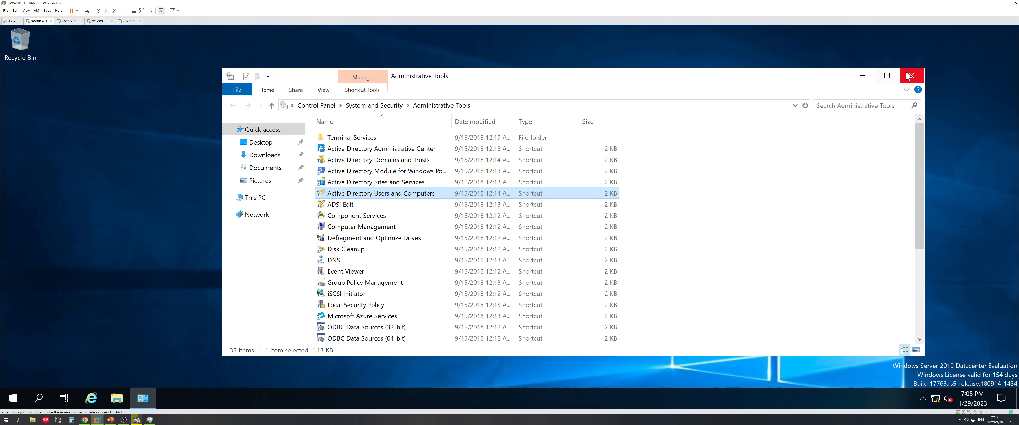
pyautogui.click(911, 75)
pyautogui.click(99, 21)
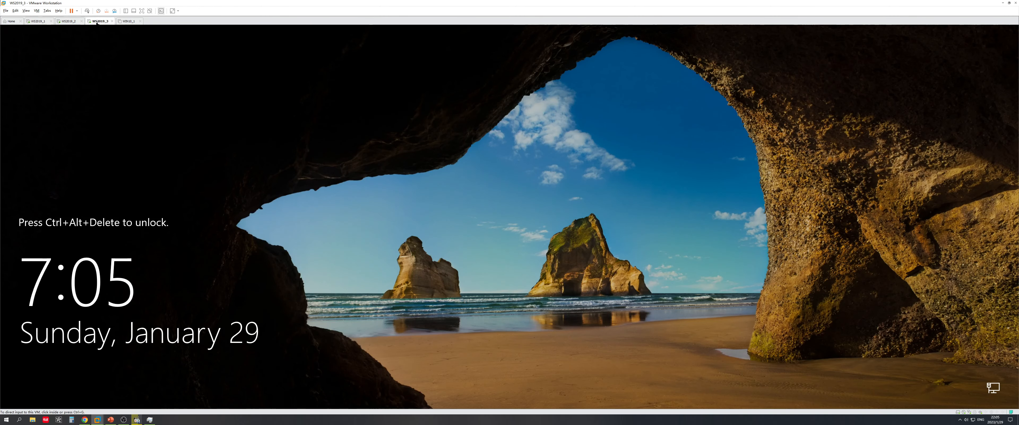
# Sign in to WS2019_3 with the account password
pyautogui.click(87, 11)
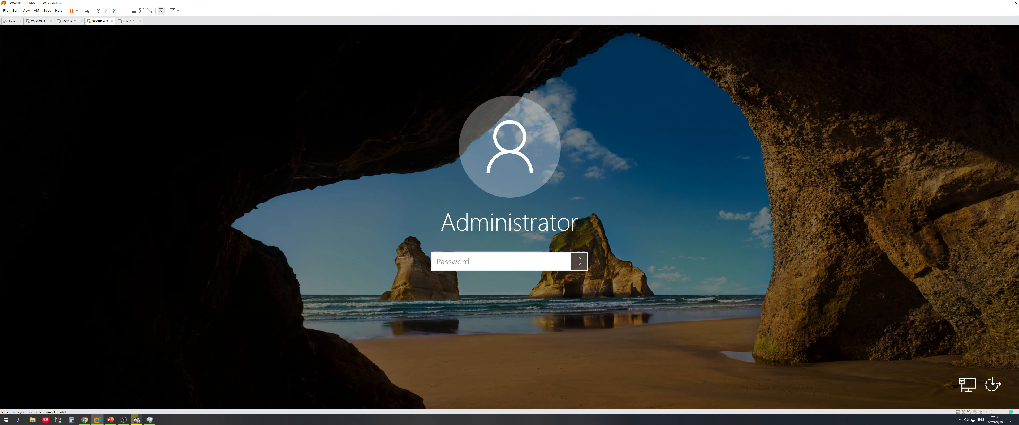
pyautogui.write('●●●●●●●●')
pyautogui.press('Return')
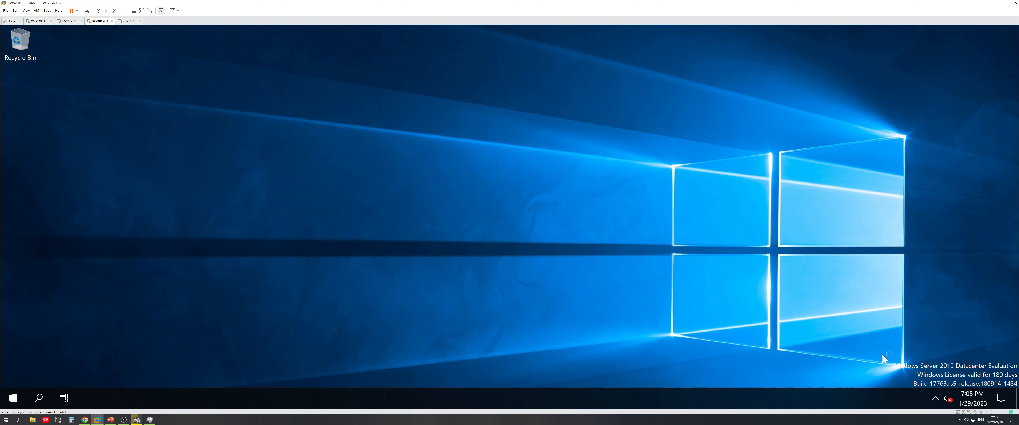
pyautogui.rightClick(935, 398)
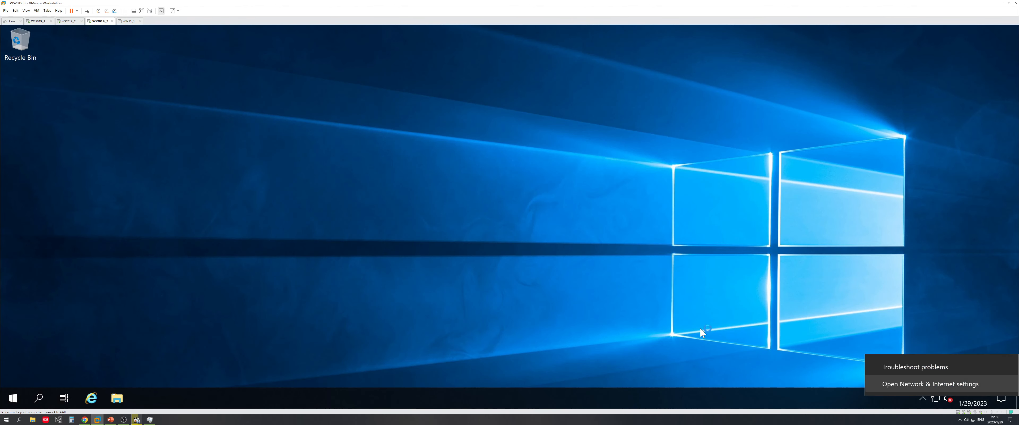
pyautogui.click(942, 384)
# Open a command prompt and set its font size to 36
pyautogui.press('super+r')
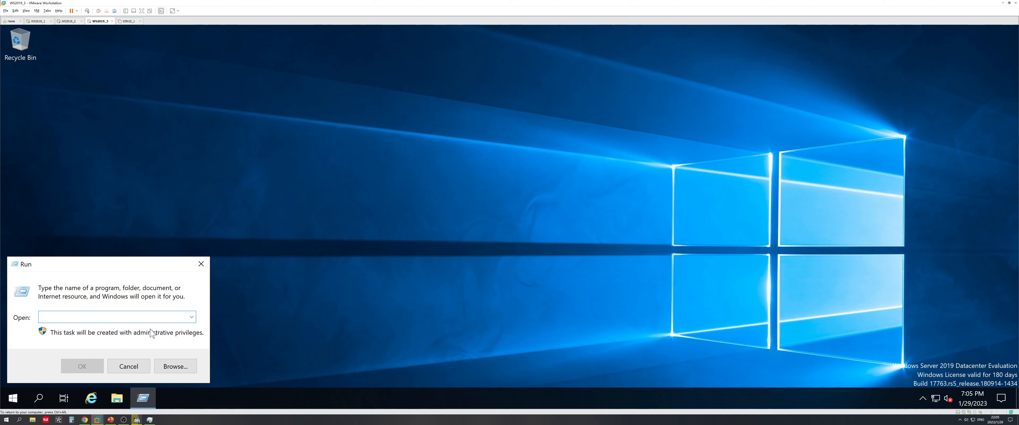
pyautogui.write('cmd')
pyautogui.press('Return')
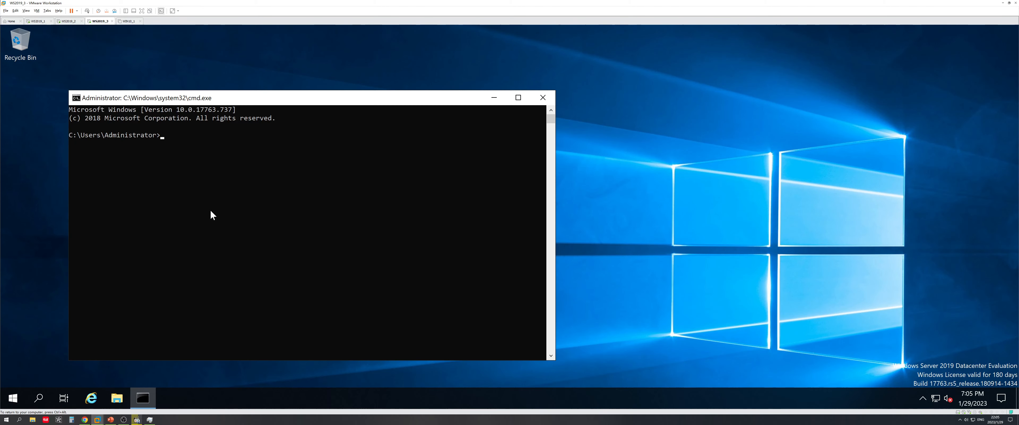
pyautogui.click(78, 101)
pyautogui.click(106, 192)
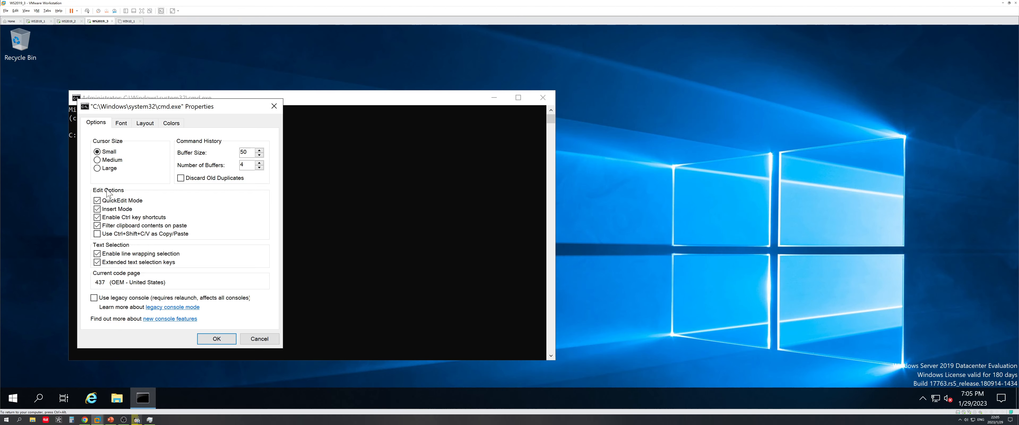
pyautogui.click(121, 123)
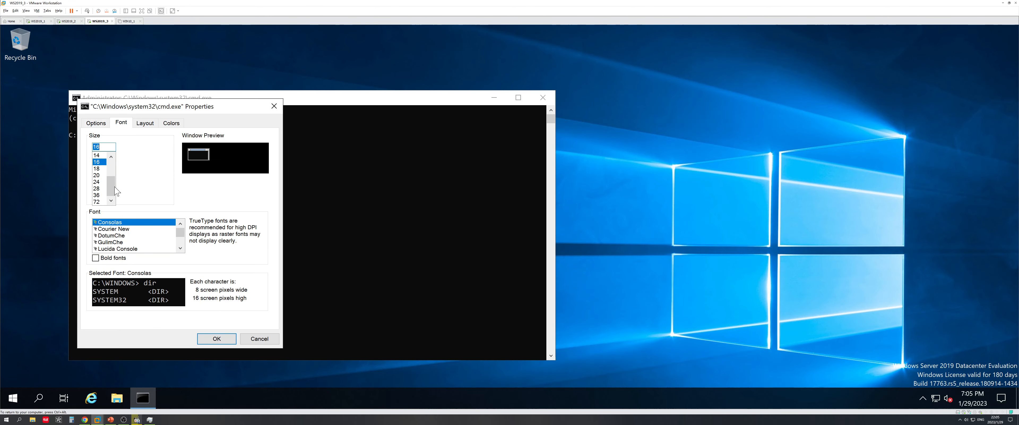
pyautogui.click(100, 195)
pyautogui.click(217, 340)
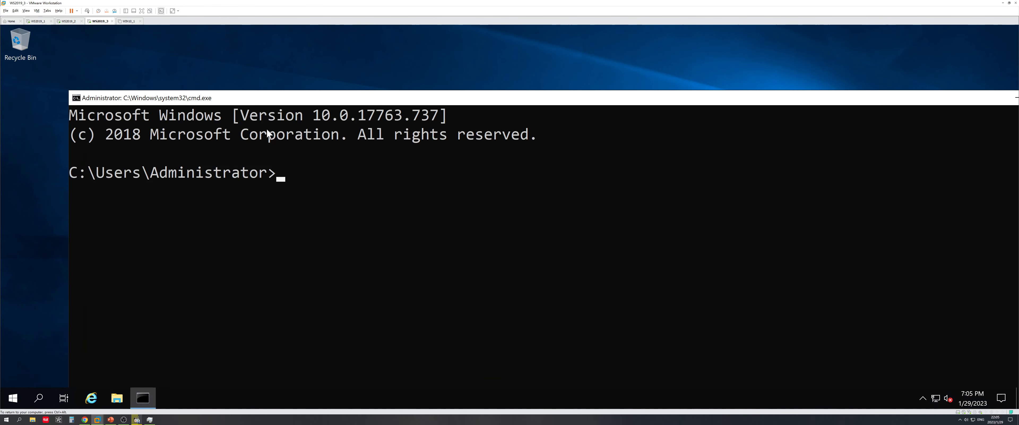
# Run hostname and ipconfig /all to confirm WS2019-3's name and DNS settings, then open Display settings
pyautogui.write('hostname')
pyautogui.press('Return')
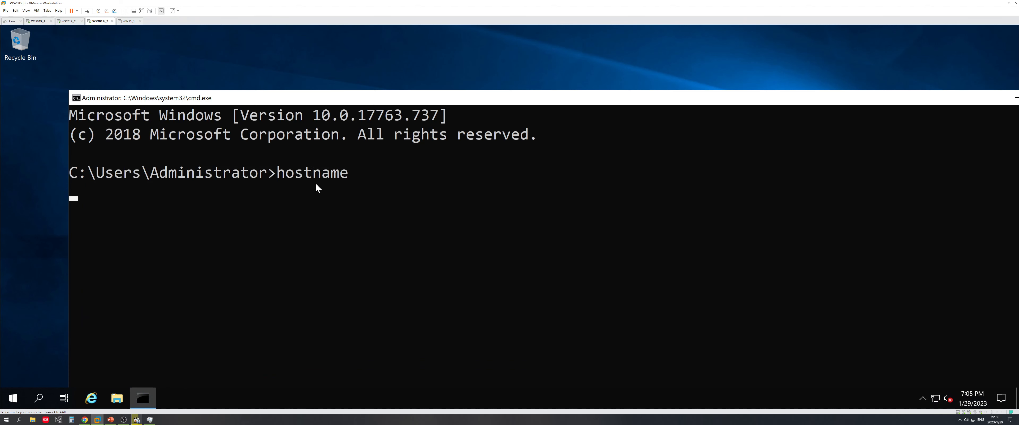
pyautogui.write('i')
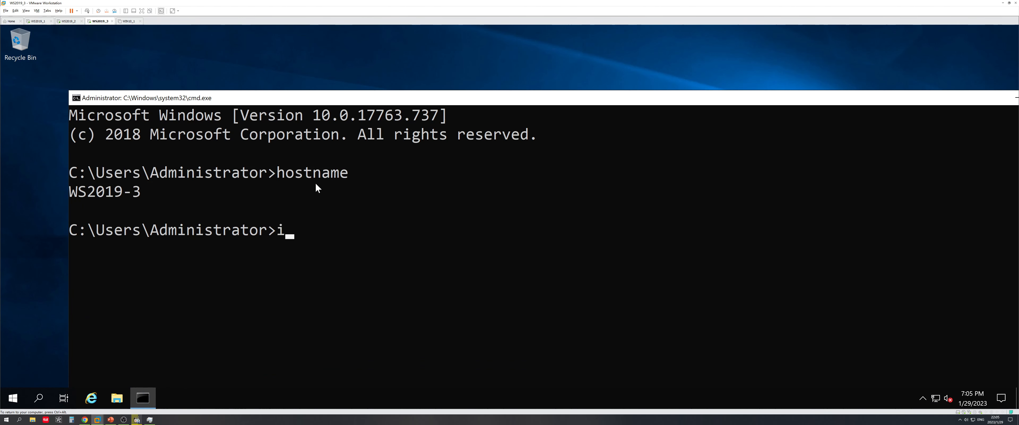
pyautogui.write('pconb')
pyautogui.press('BackSpace')
pyautogui.write('fig')
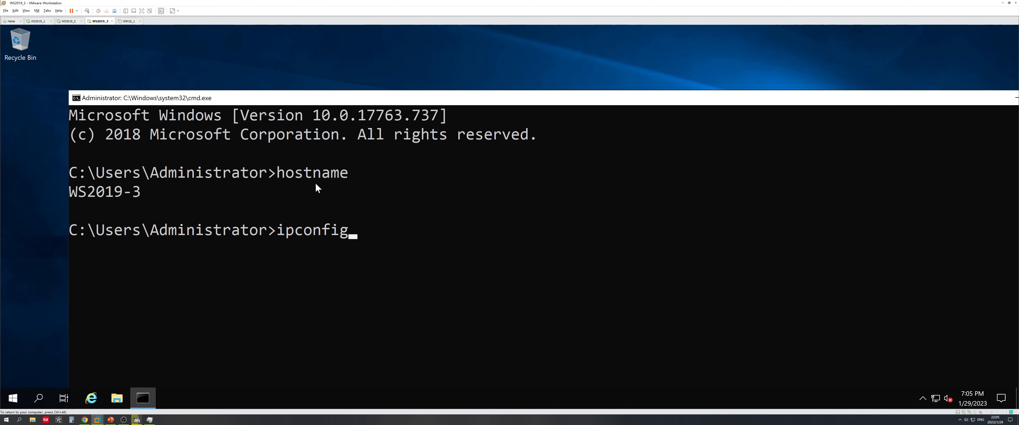
pyautogui.write(' /all')
pyautogui.press('Return')
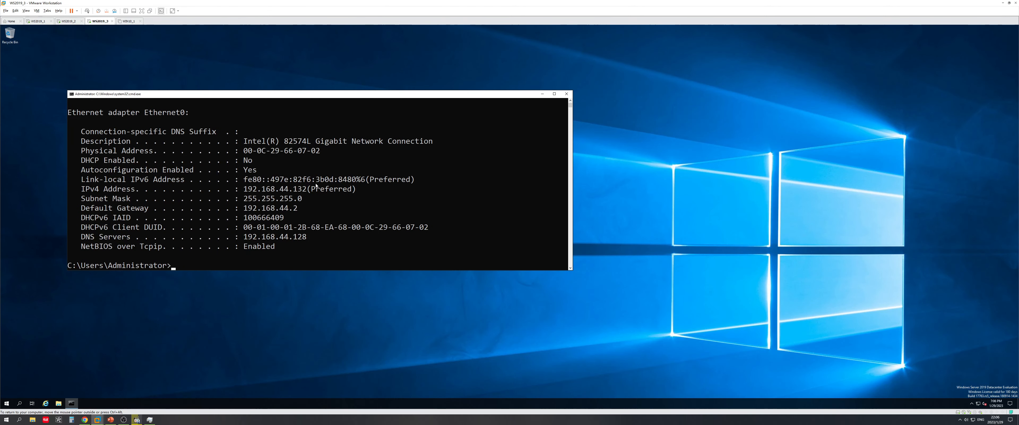
pyautogui.rightClick(302, 314)
pyautogui.click(329, 361)
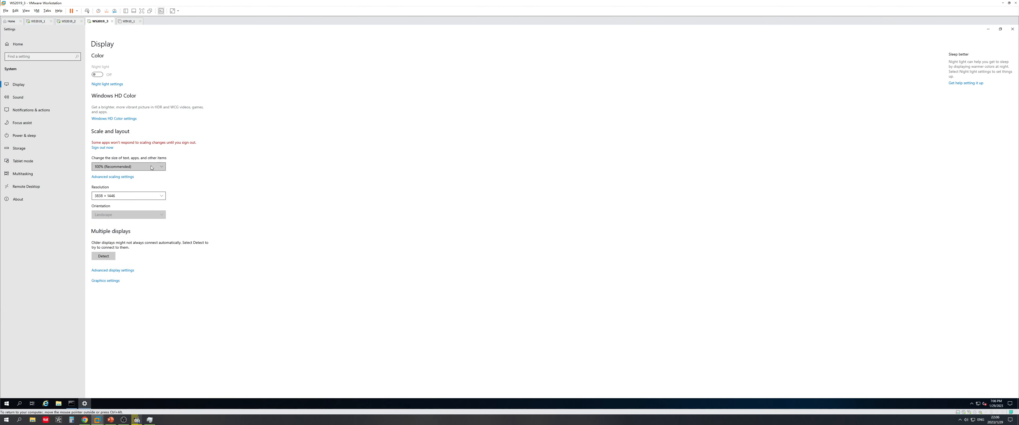
pyautogui.click(130, 166)
pyautogui.click(133, 200)
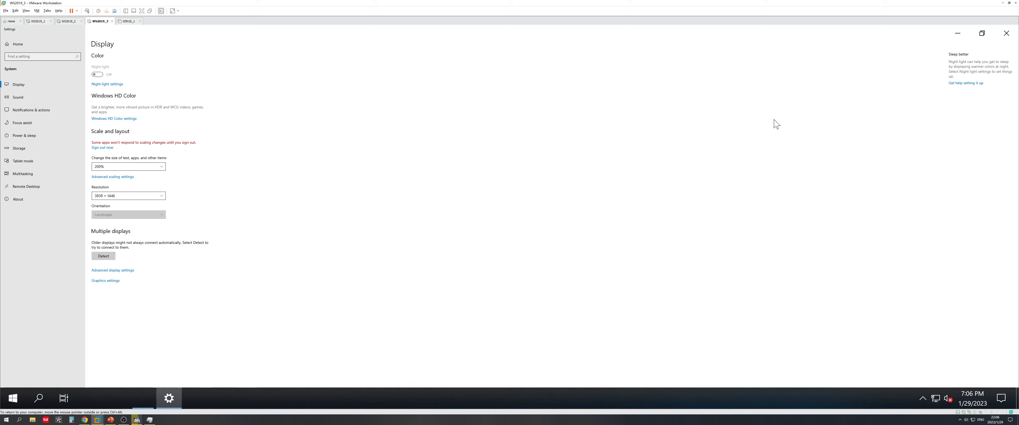
pyautogui.click(1006, 34)
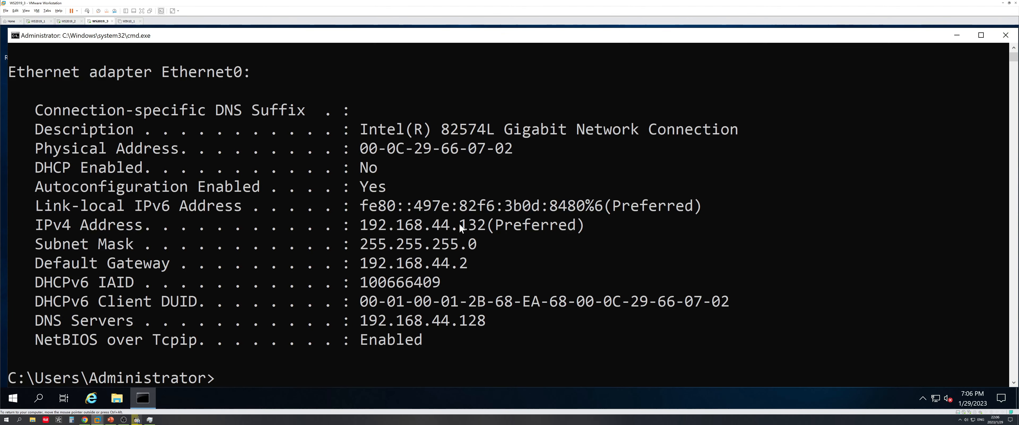
pyautogui.click(110, 419)
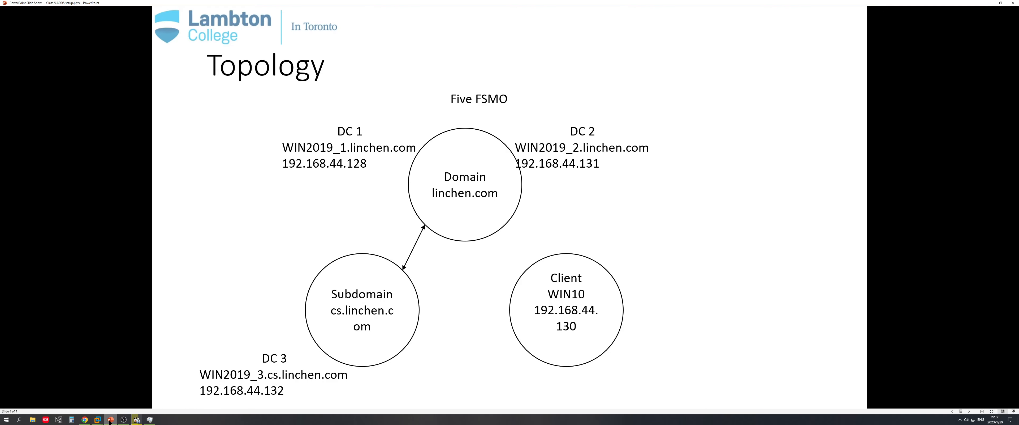
pyautogui.click(97, 419)
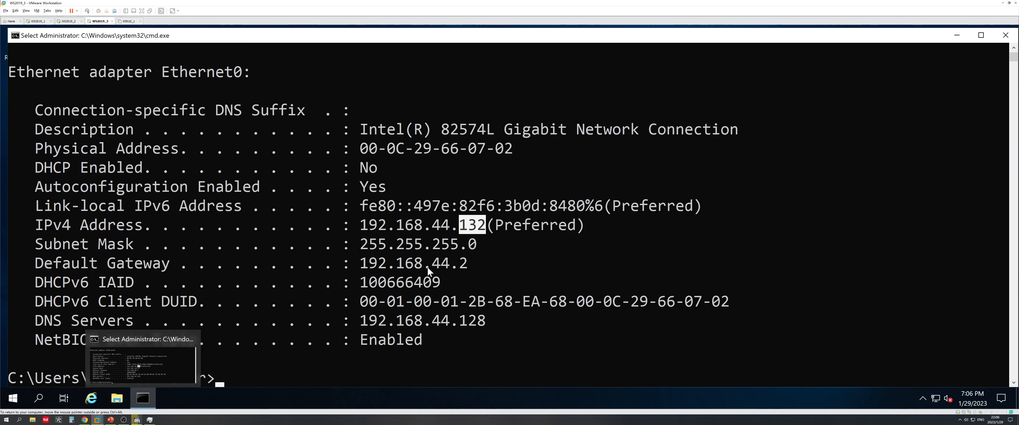
pyautogui.click(463, 321)
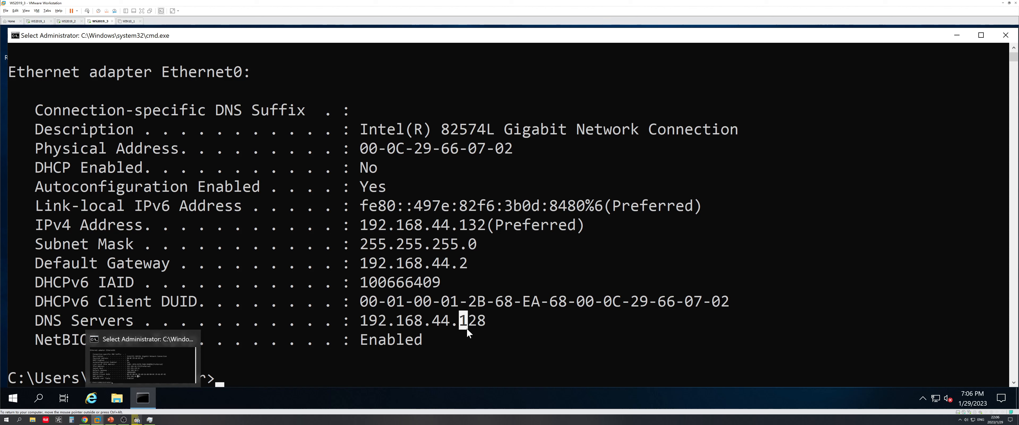
pyautogui.press('Up')
pyautogui.press('Up')
pyautogui.press('Up')
pyautogui.press('Up')
pyautogui.press('Up')
pyautogui.press('Up')
pyautogui.click(957, 36)
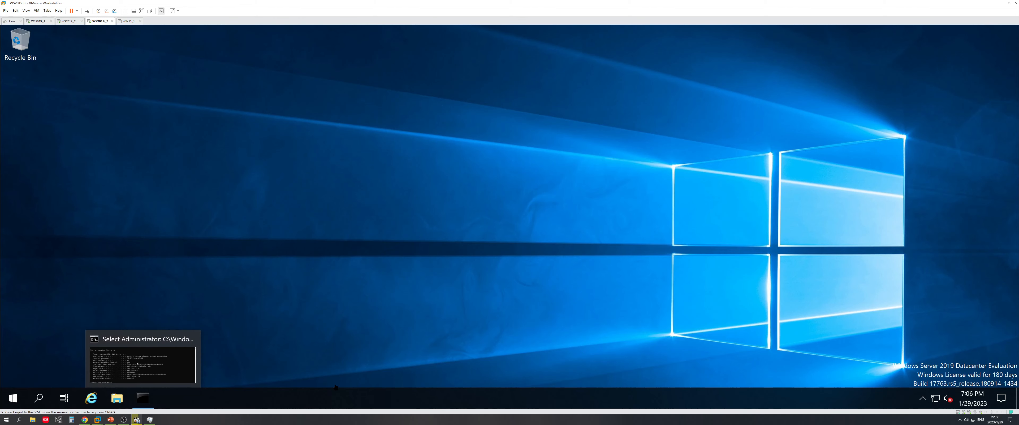
pyautogui.click(144, 399)
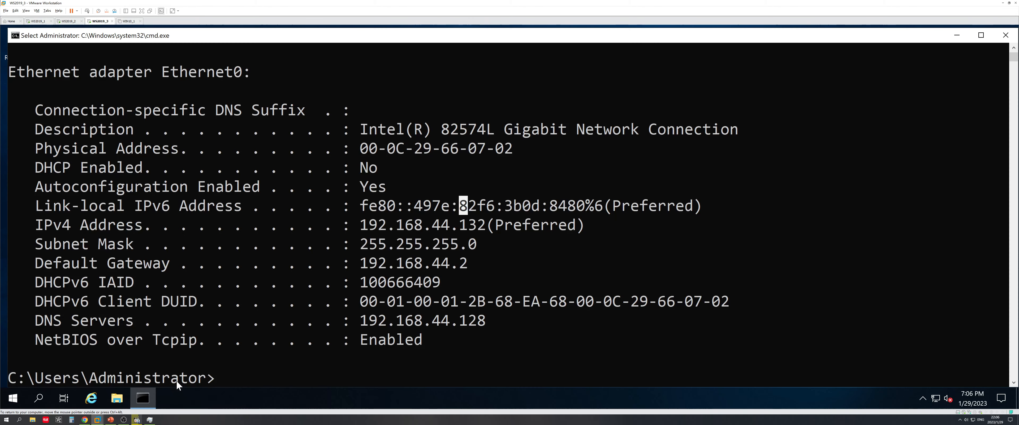
# Use nslookup to resolve linchen.com to 192.168.44.131 and 192.168.44.128, checking against the topology slide
pyautogui.write('ns')
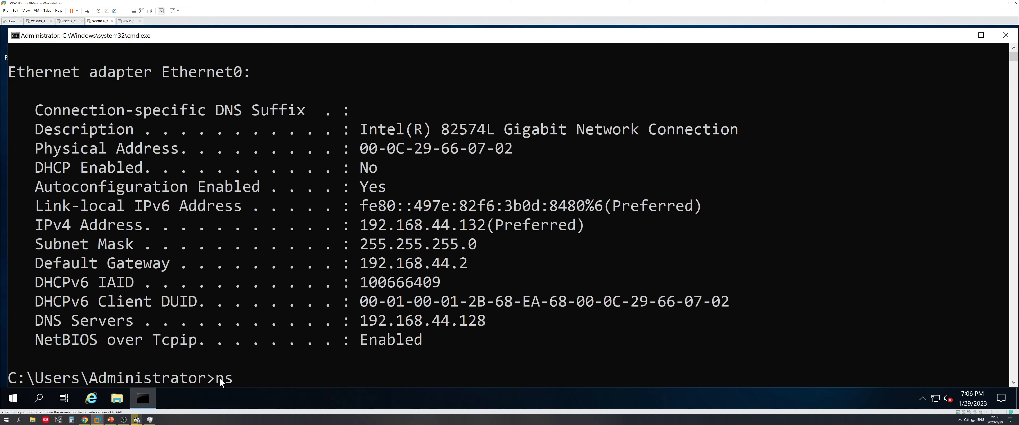
pyautogui.write('lookup')
pyautogui.press('Return')
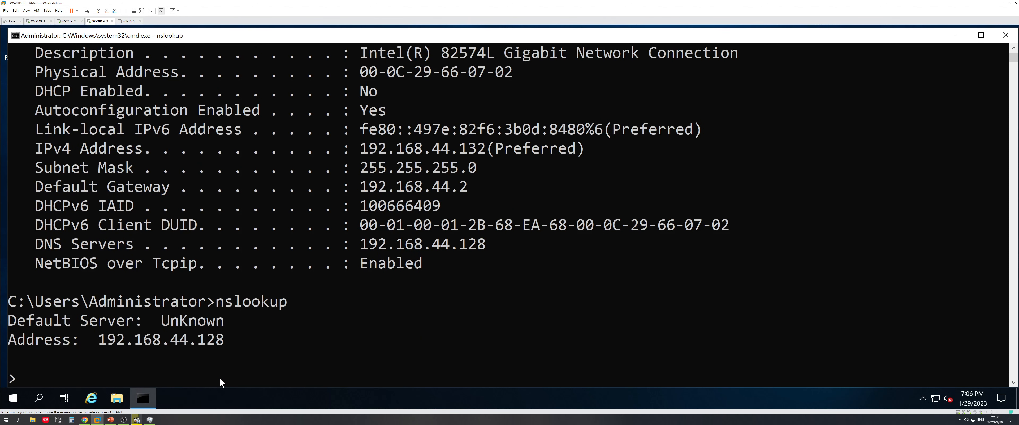
pyautogui.write('linchen.com')
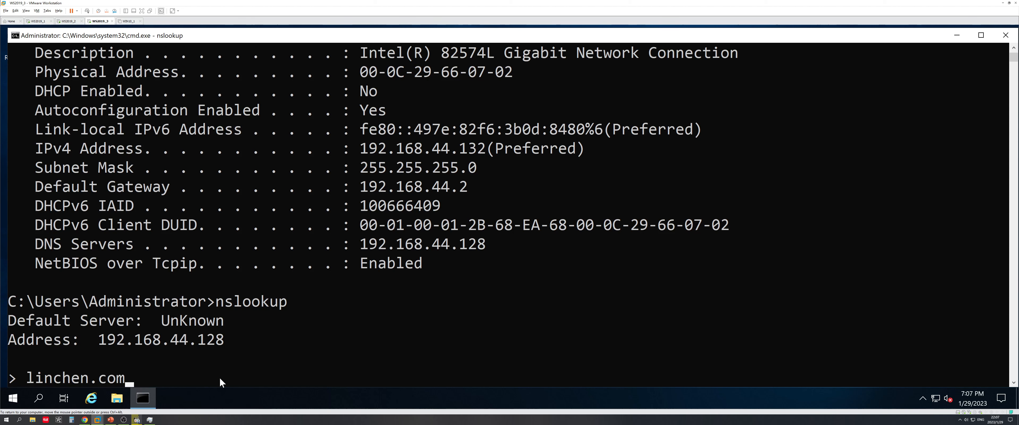
pyautogui.press('Return')
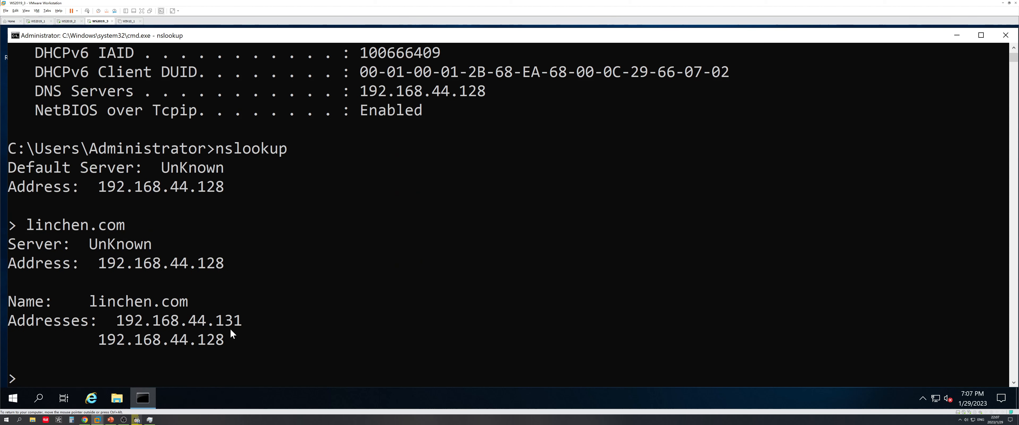
pyautogui.moveTo(199, 339); pyautogui.dragTo(240, 325)
pyautogui.click(222, 342)
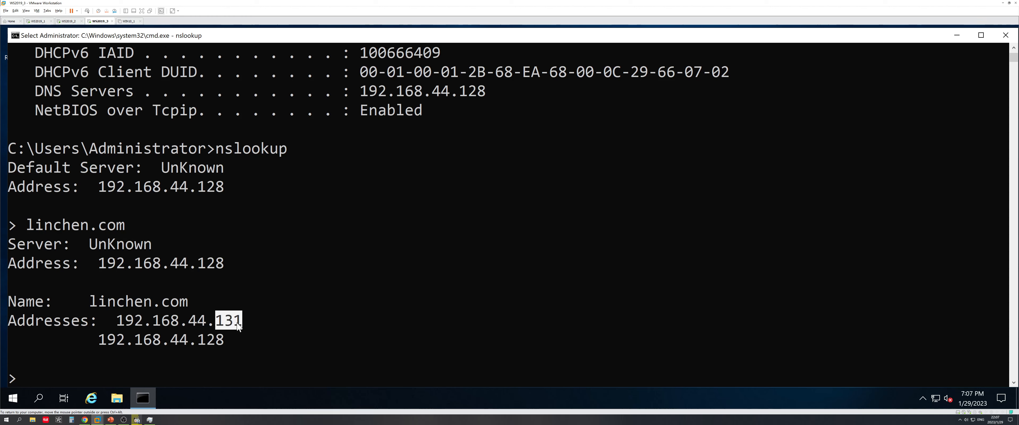
pyautogui.click(111, 419)
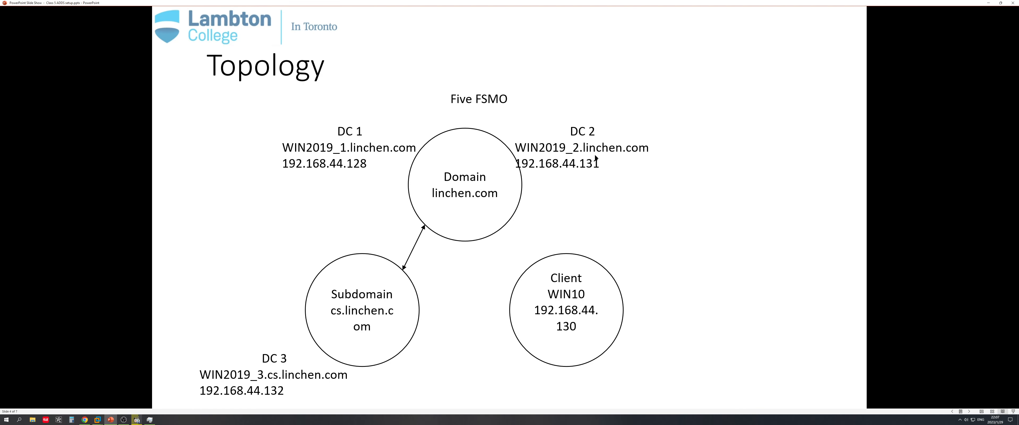
pyautogui.click(991, 3)
pyautogui.click(391, 282)
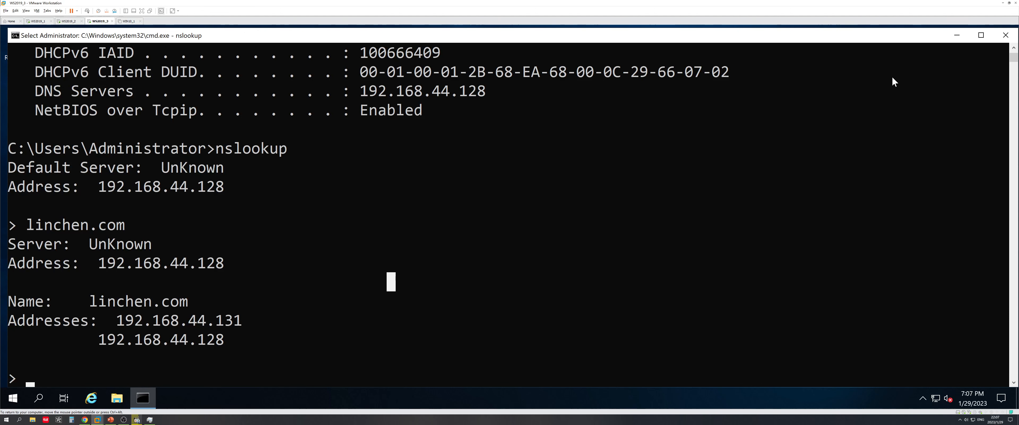
# Exit nslookup and close the command window
pyautogui.write('exit')
pyautogui.press('Return')
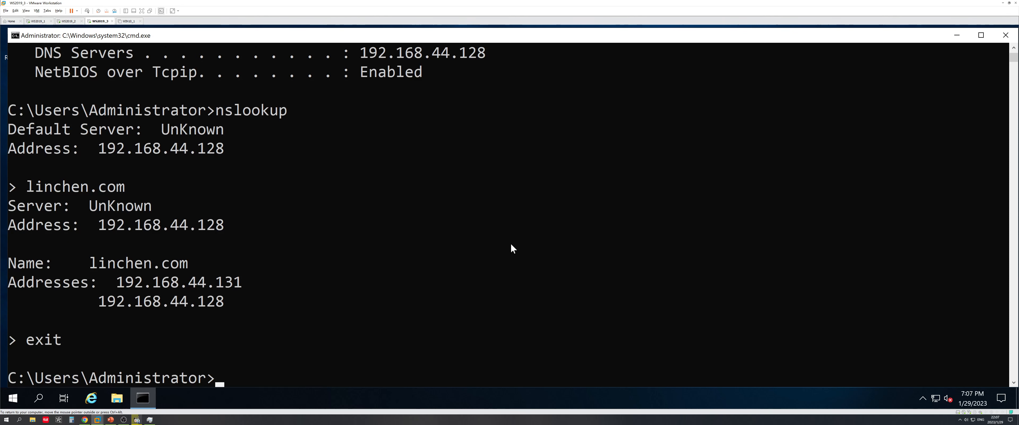
pyautogui.click(1010, 40)
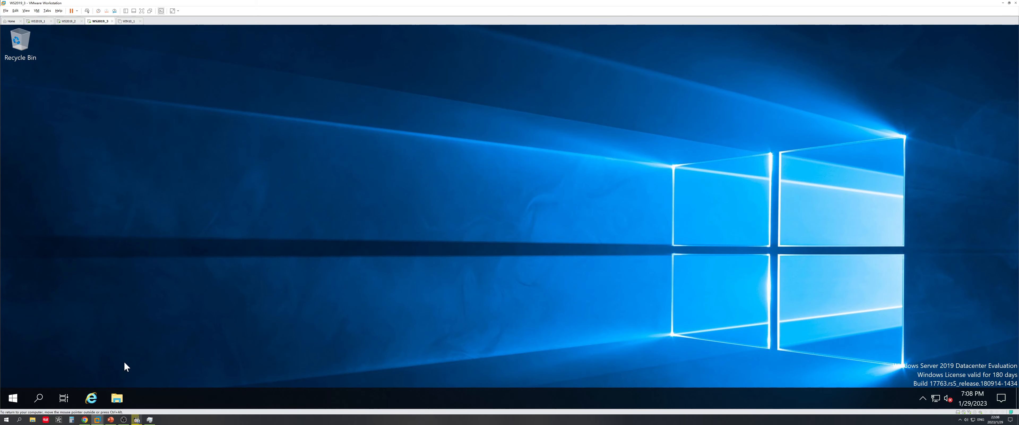
# Launch Server Manager's Add Roles and Features wizard as a role-based install on this server
pyautogui.click(13, 398)
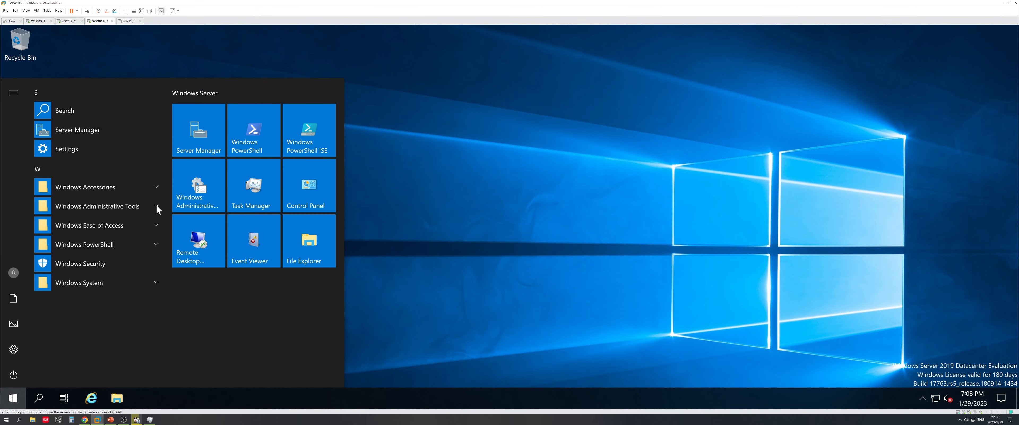
pyautogui.click(188, 152)
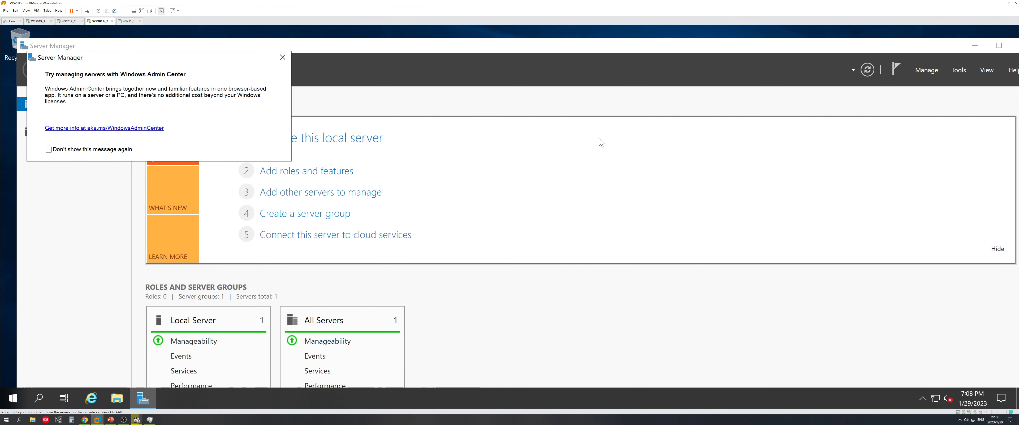
pyautogui.click(282, 57)
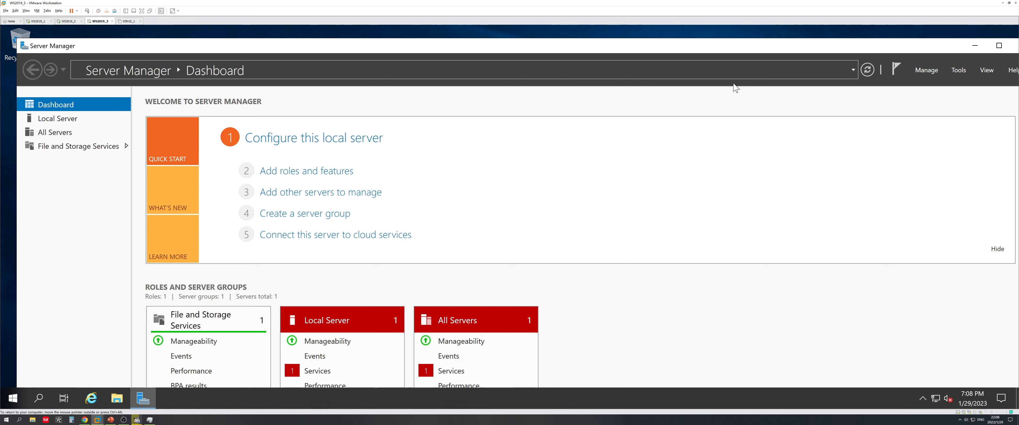
pyautogui.click(926, 70)
pyautogui.click(922, 83)
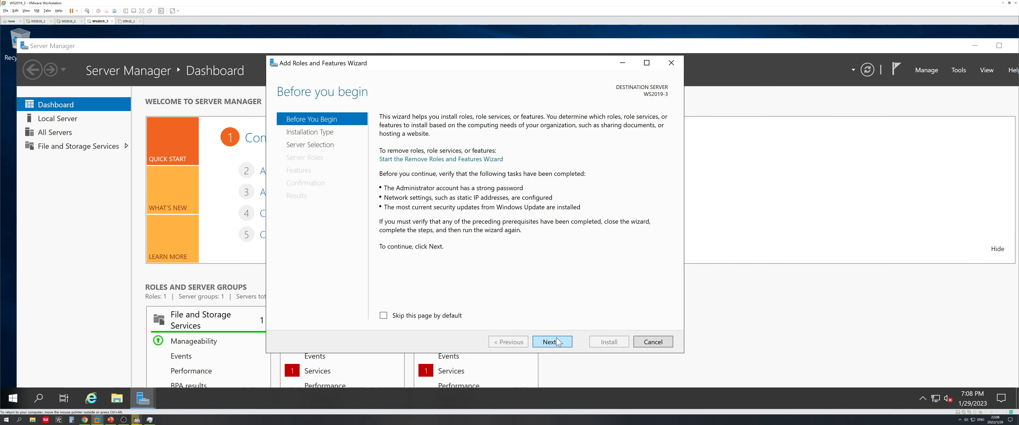
pyautogui.click(558, 343)
pyautogui.click(558, 342)
pyautogui.click(558, 342)
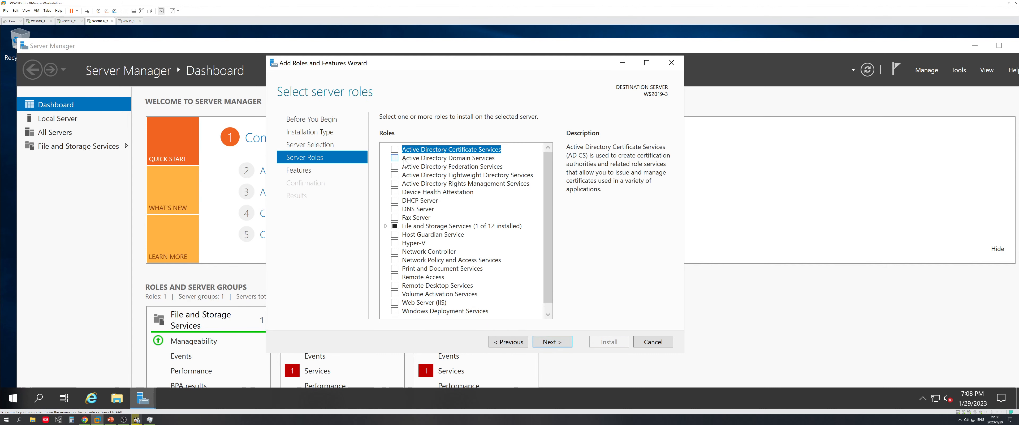
# Select the Active Directory Domain Services and DNS Server roles with their required features
pyautogui.click(396, 158)
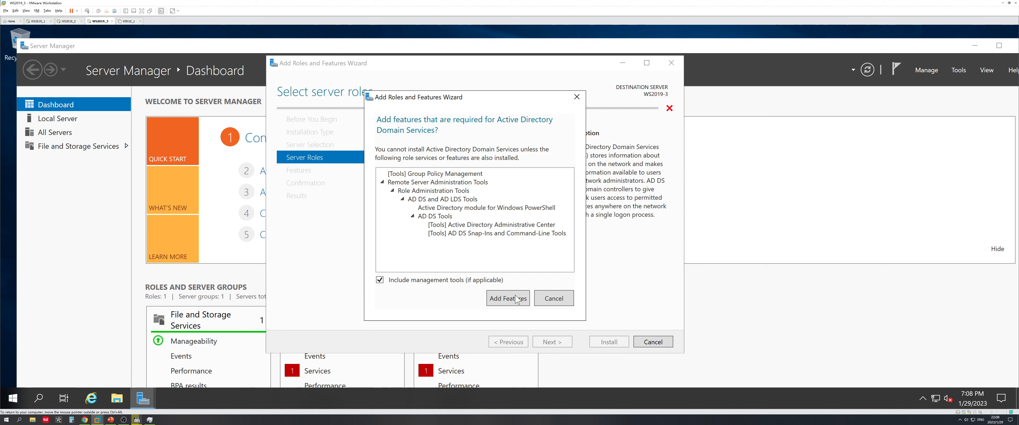
pyautogui.click(516, 293)
pyautogui.click(391, 207)
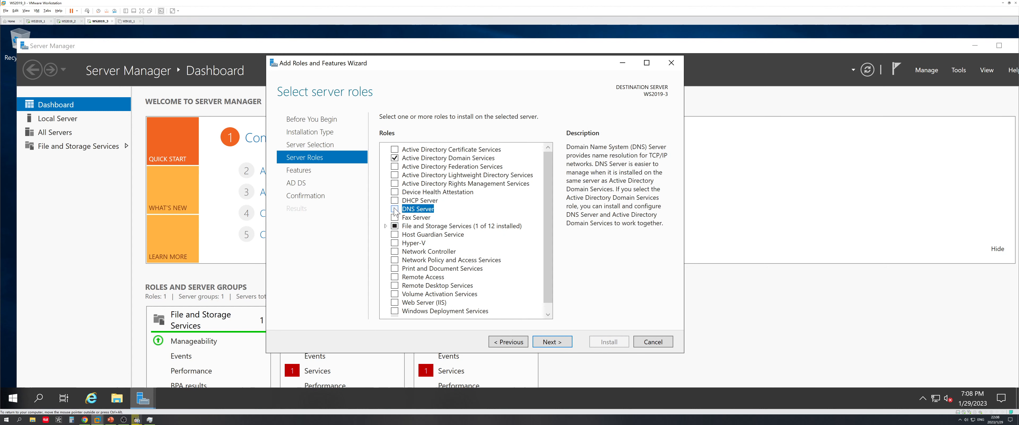
pyautogui.click(395, 208)
pyautogui.click(516, 292)
pyautogui.click(111, 419)
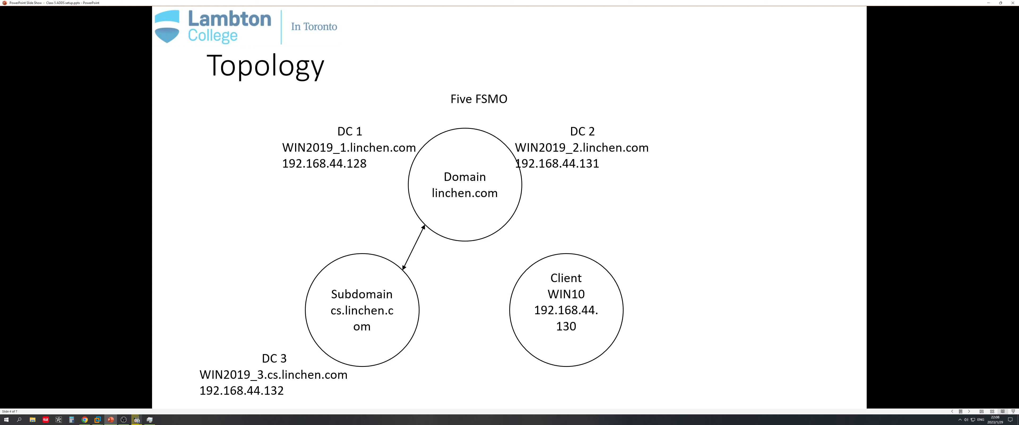
pyautogui.click(988, 2)
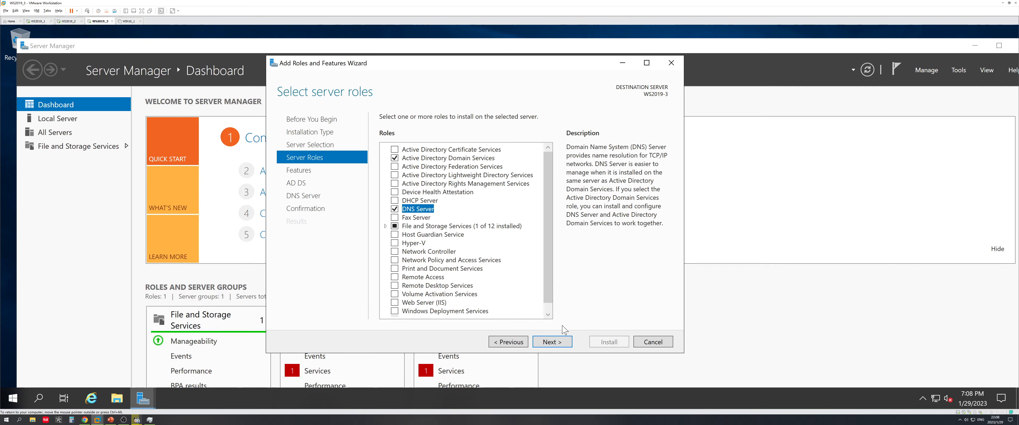
# Keep the default features, enable automatic restart, and begin the installation
pyautogui.click(558, 342)
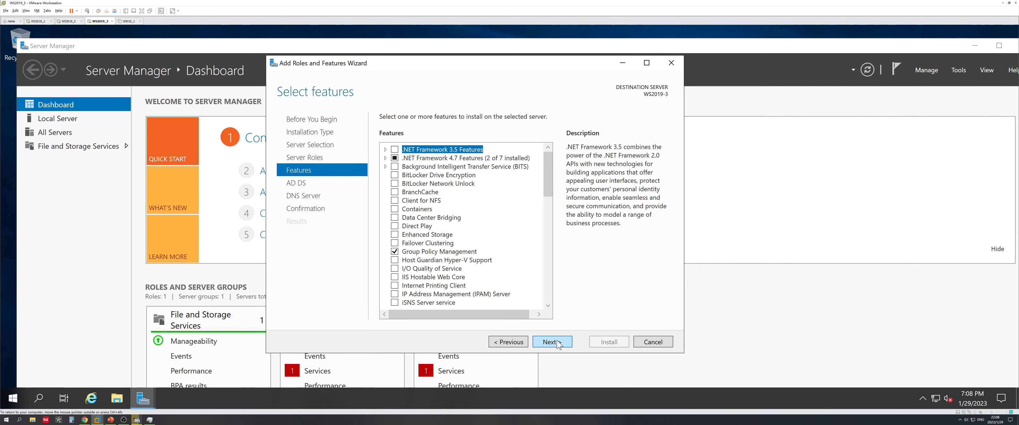
pyautogui.click(558, 342)
pyautogui.click(558, 342)
pyautogui.click(558, 342)
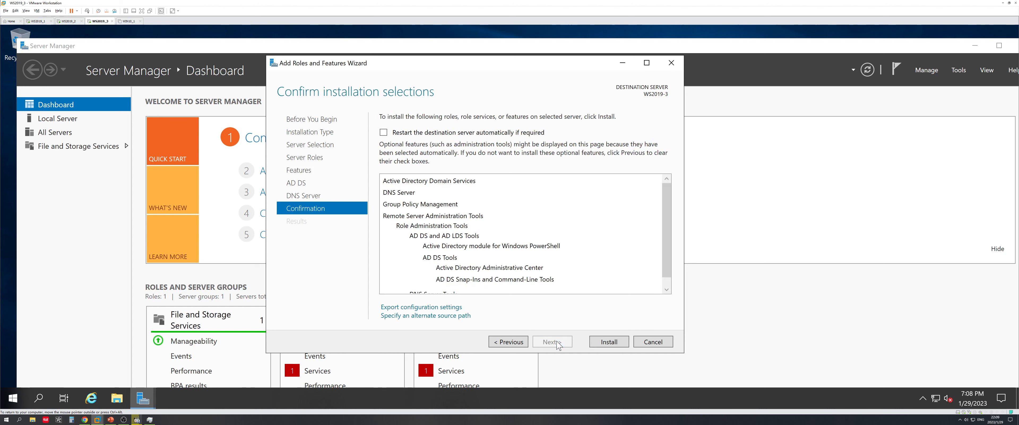
pyautogui.click(523, 135)
pyautogui.click(545, 246)
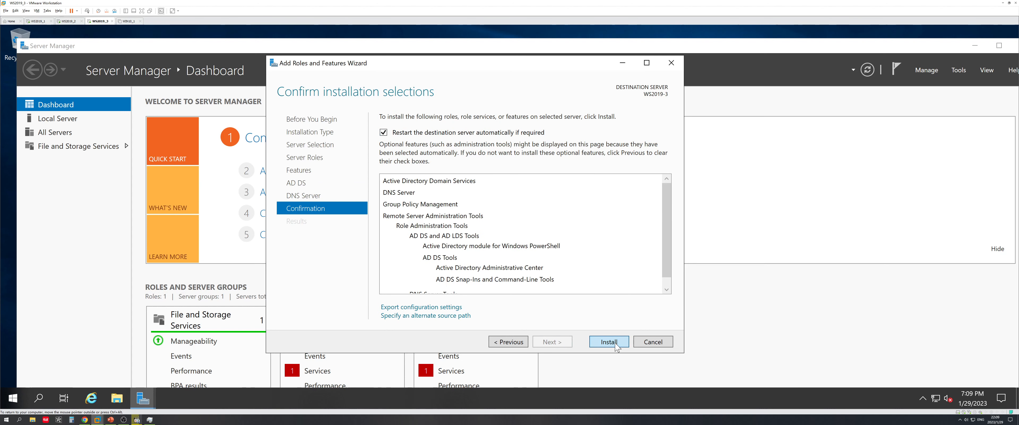
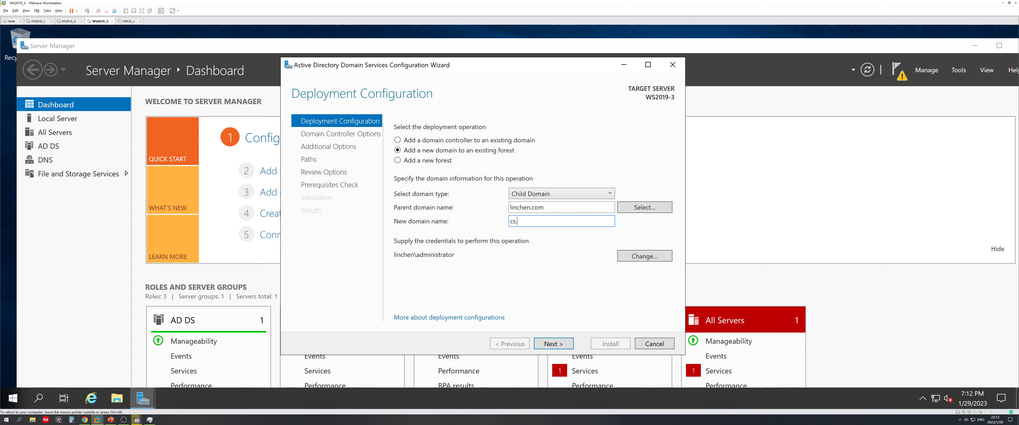
# Enter cs.linchen.com as the new child domain name, fixing typos, and submit it
pyautogui.write('inchen,c')
pyautogui.press('BackSpace')
pyautogui.press('BackSpace')
pyautogui.write(',comn')
pyautogui.press('BackSpace')
pyautogui.press('BackSpace')
pyautogui.press('BackSpace')
pyautogui.press('BackSpace')
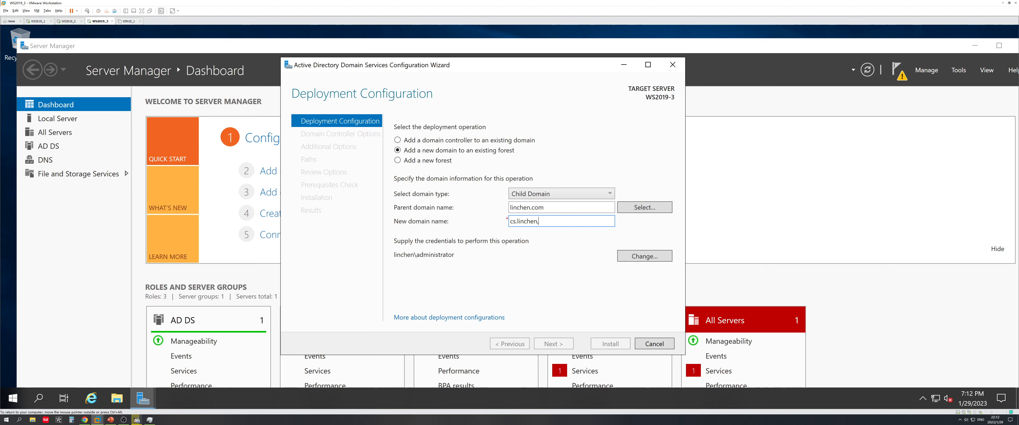
pyautogui.write('.com')
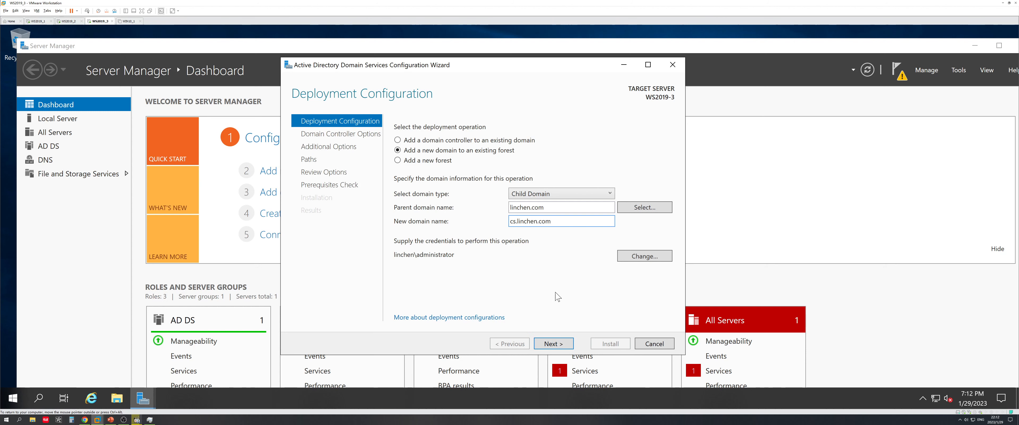
pyautogui.click(563, 343)
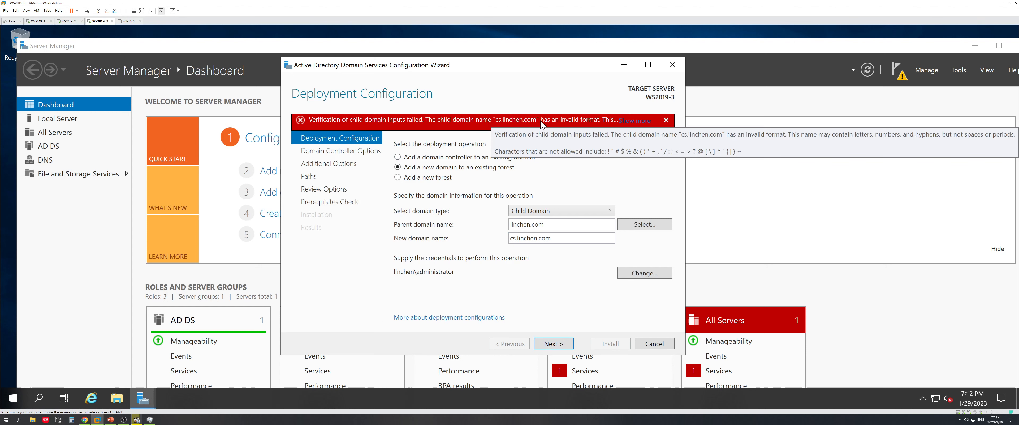
# Delete '.linchen.com' from the new domain name to leave just cs, checking the topology slide
pyautogui.doubleClick(546, 238)
pyautogui.moveTo(517, 239); pyautogui.dragTo(552, 238)
pyautogui.press('BackSpace')
pyautogui.press('BackSpace')
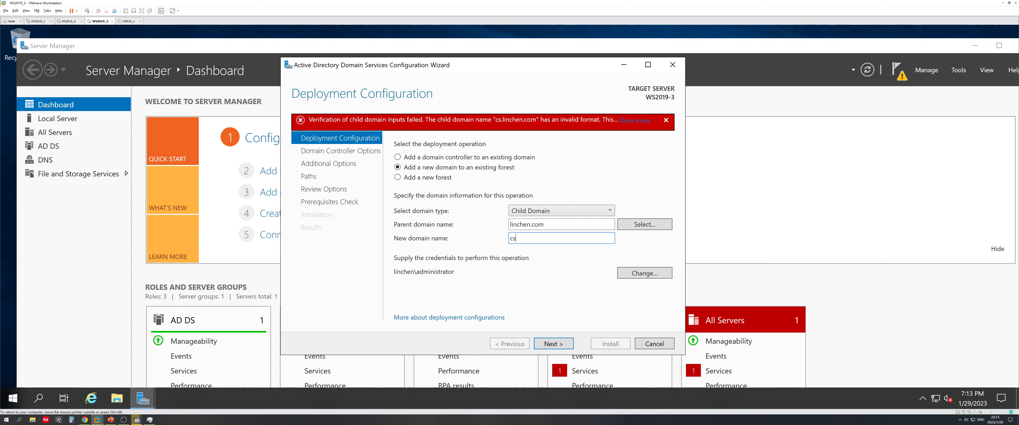
pyautogui.click(111, 420)
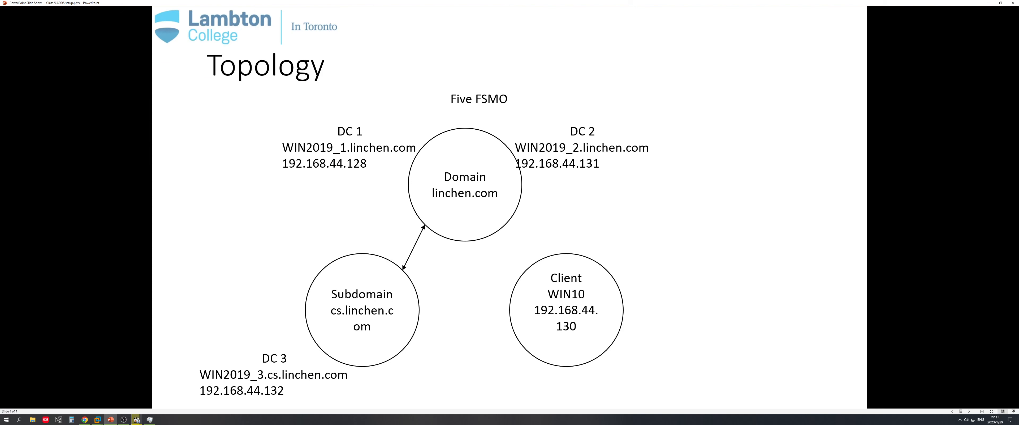
pyautogui.click(989, 3)
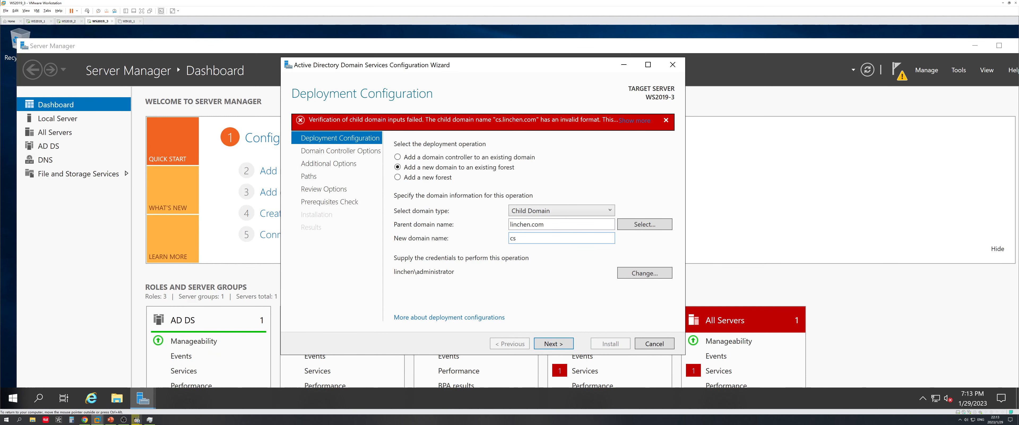
pyautogui.doubleClick(514, 238)
pyautogui.click(514, 239)
# Accept cs as the child domain and keep Windows Server 2016 as the domain functional level
pyautogui.click(559, 344)
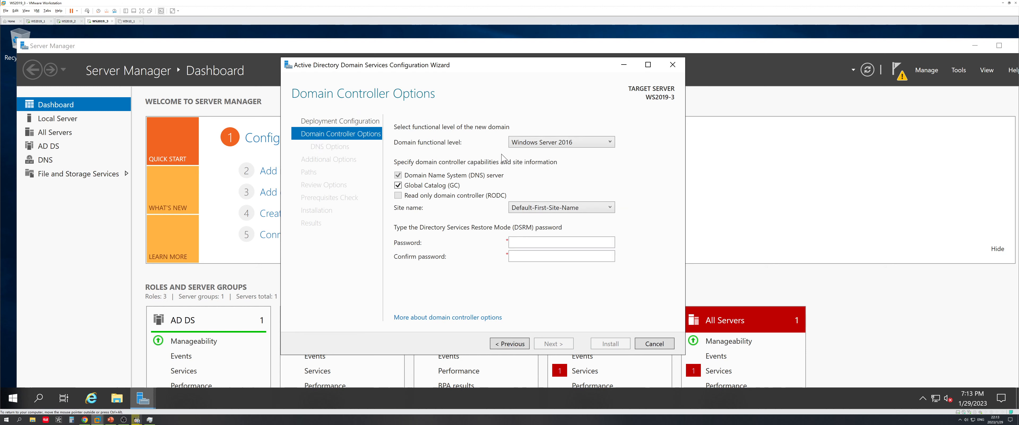
pyautogui.click(553, 142)
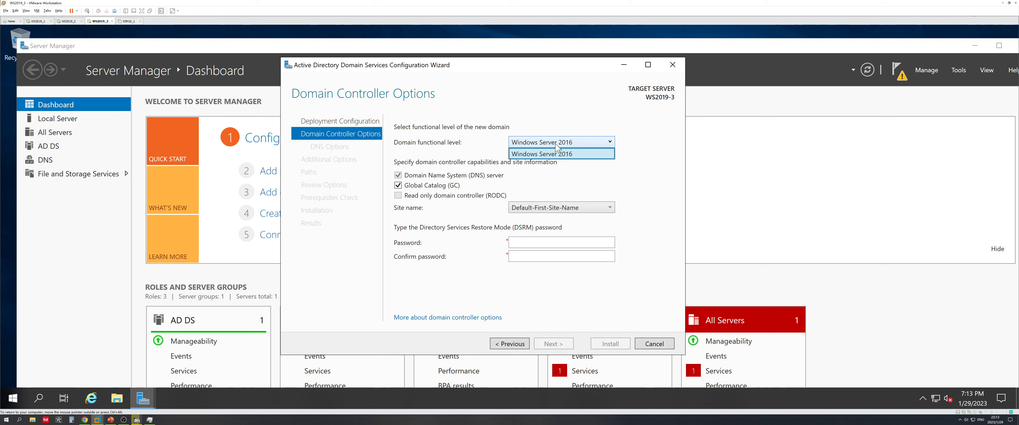
pyautogui.click(556, 143)
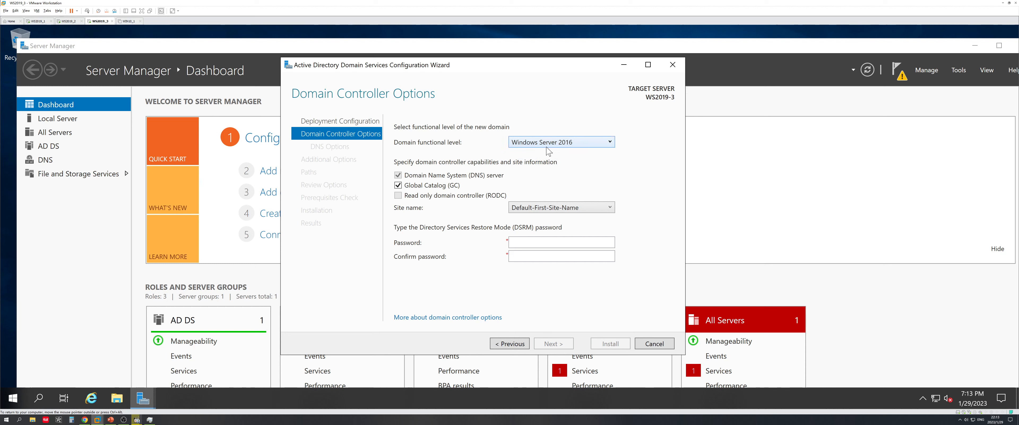
pyautogui.click(577, 143)
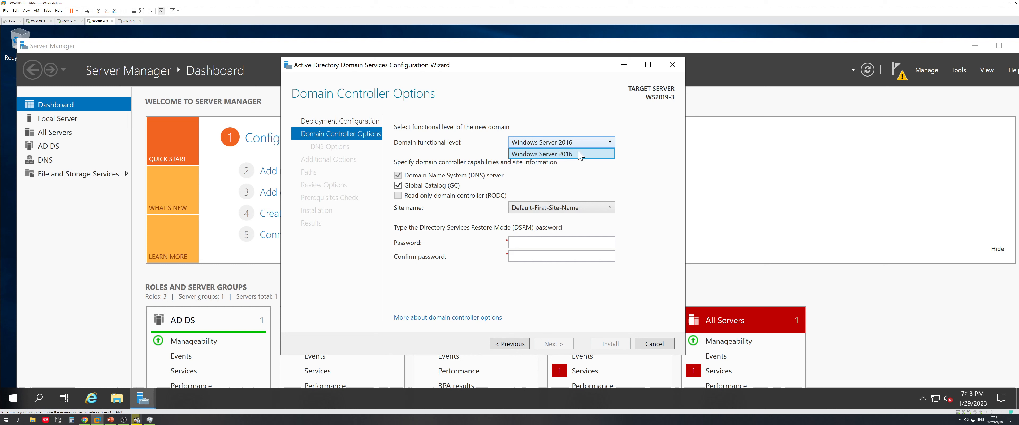
pyautogui.click(557, 143)
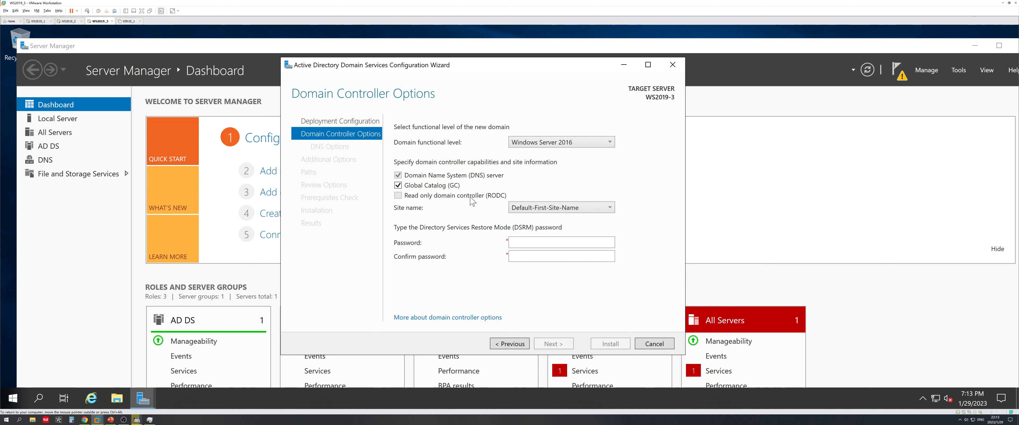
# Enter and confirm the DSRM restore-mode password and continue to DNS Options
pyautogui.click(511, 242)
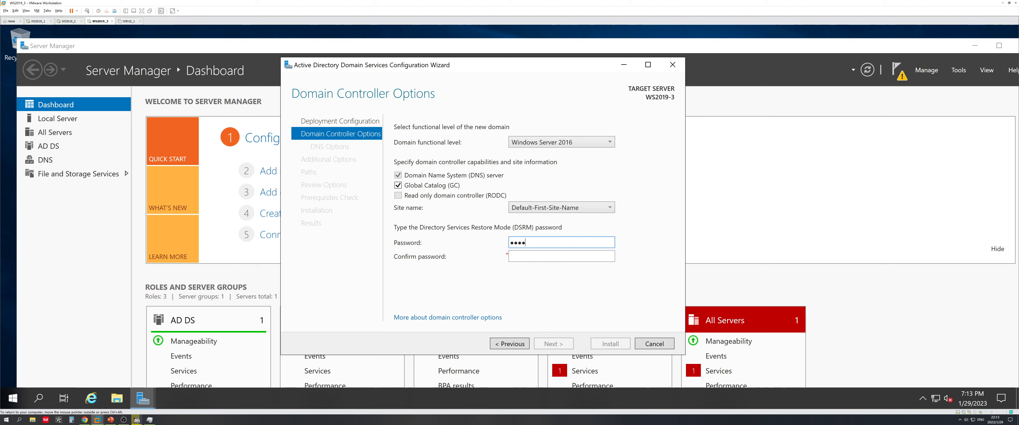
pyautogui.press('Tab')
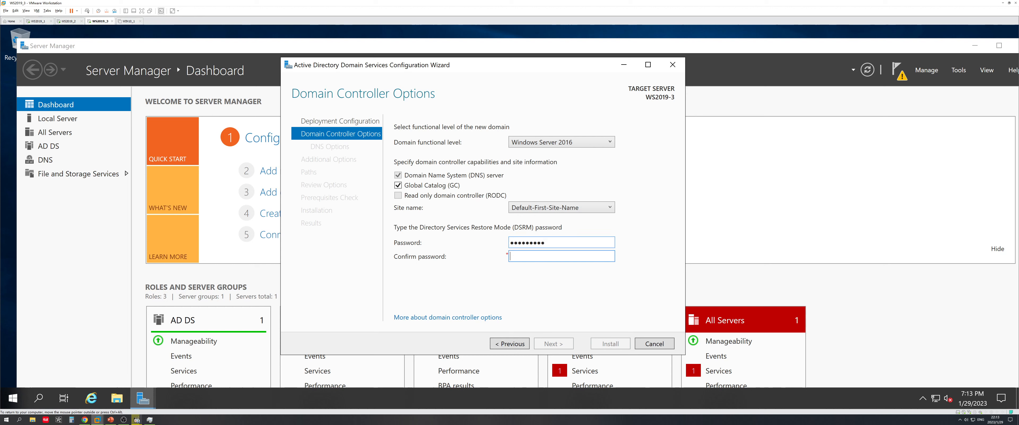
pyautogui.write('••••••••••')
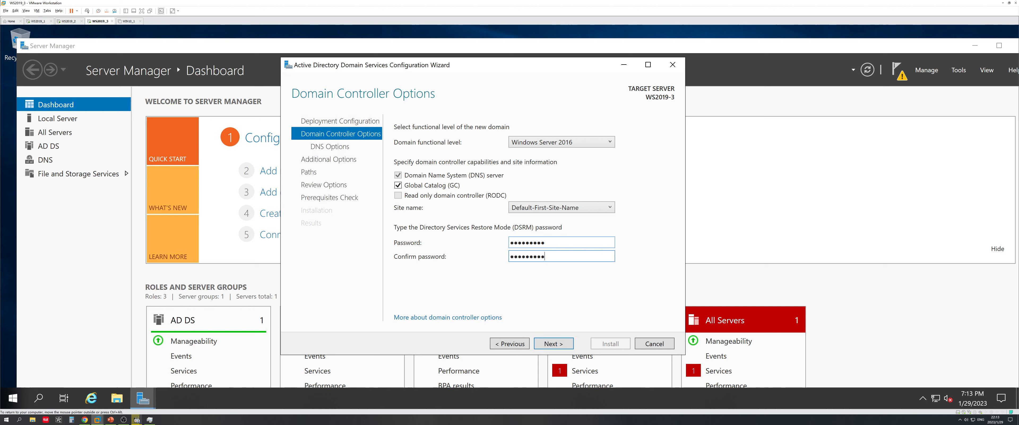
pyautogui.click(552, 348)
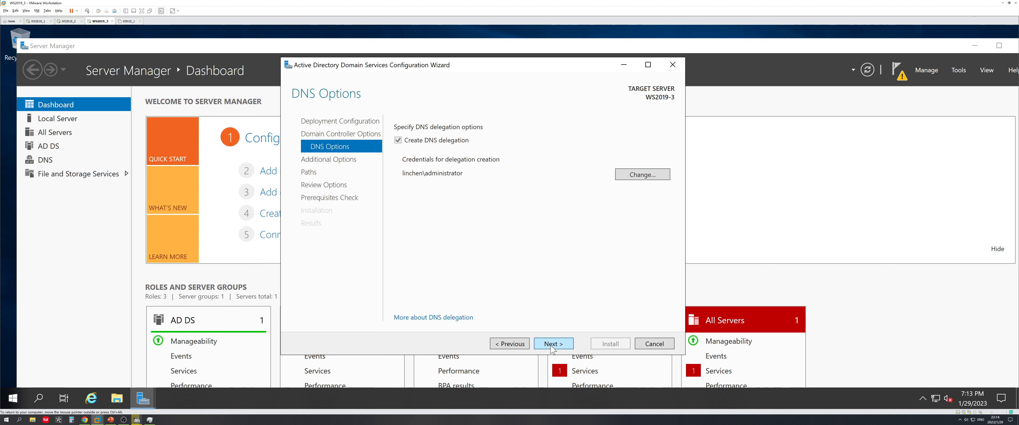
# Accept the DNS delegation, NetBIOS name CS and default database, log and SYSVOL folders, then run prerequisites
pyautogui.click(553, 344)
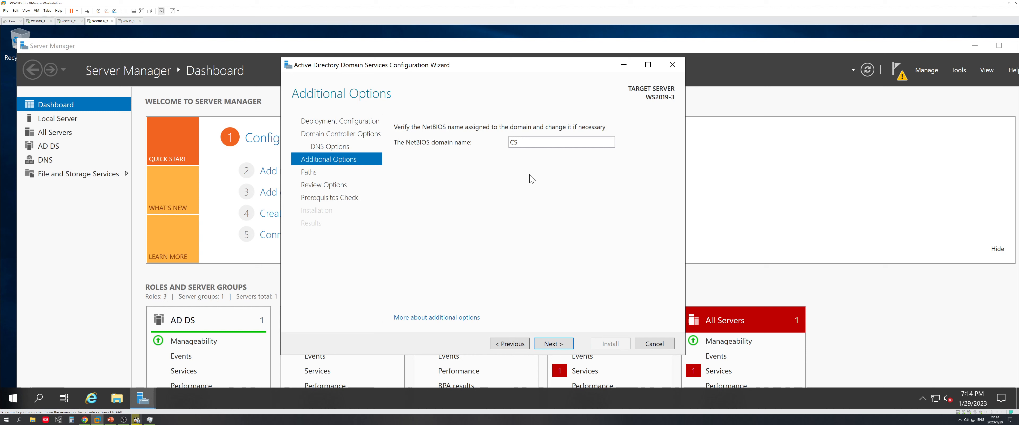
pyautogui.click(558, 342)
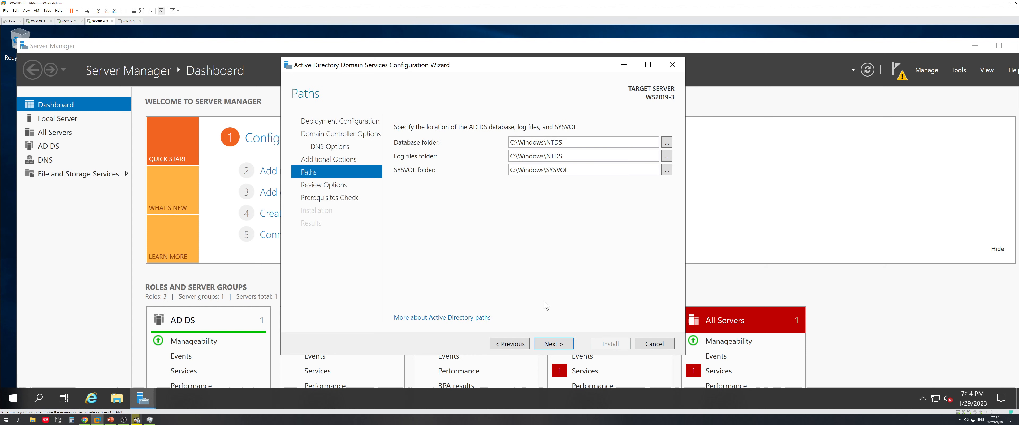
pyautogui.click(556, 344)
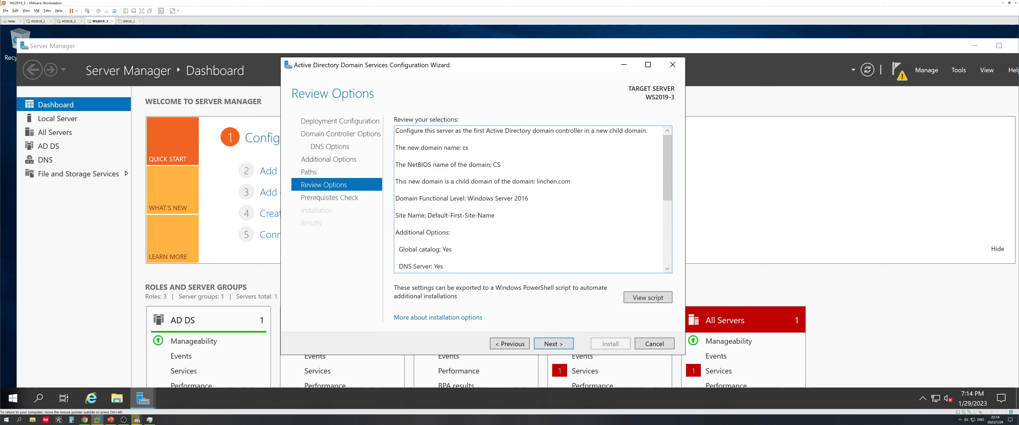
pyautogui.moveTo(667, 181); pyautogui.dragTo(666, 245)
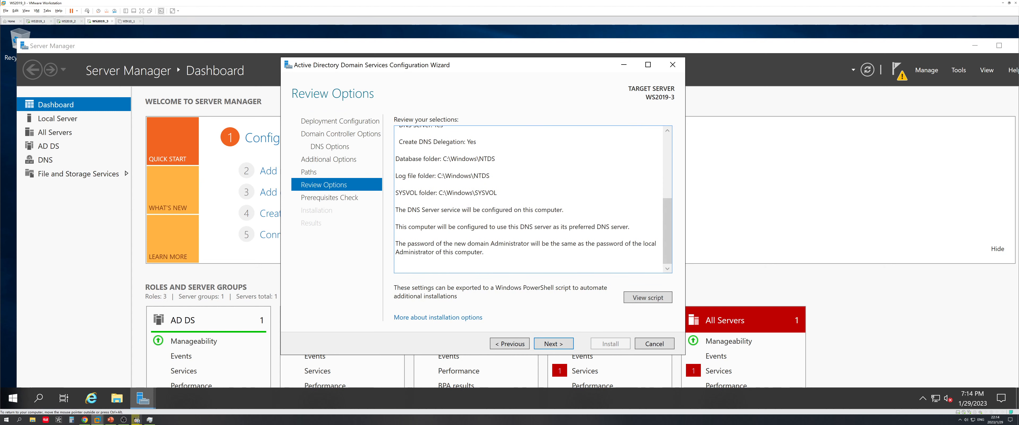
pyautogui.click(562, 347)
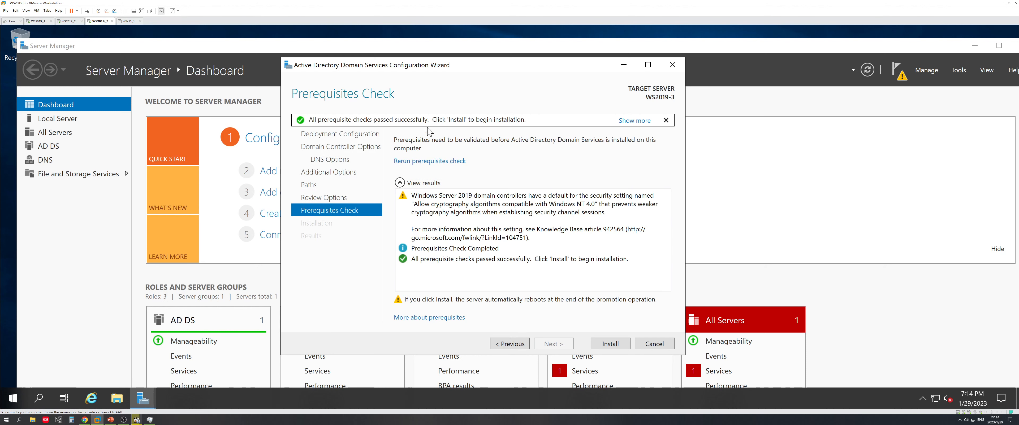
# Install the domain controller and dismiss the sign-out notice
pyautogui.click(611, 345)
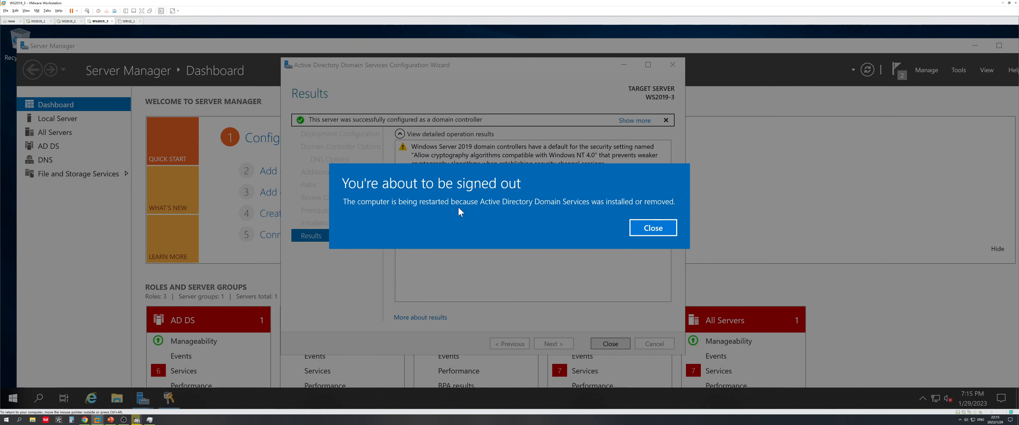
pyautogui.click(652, 229)
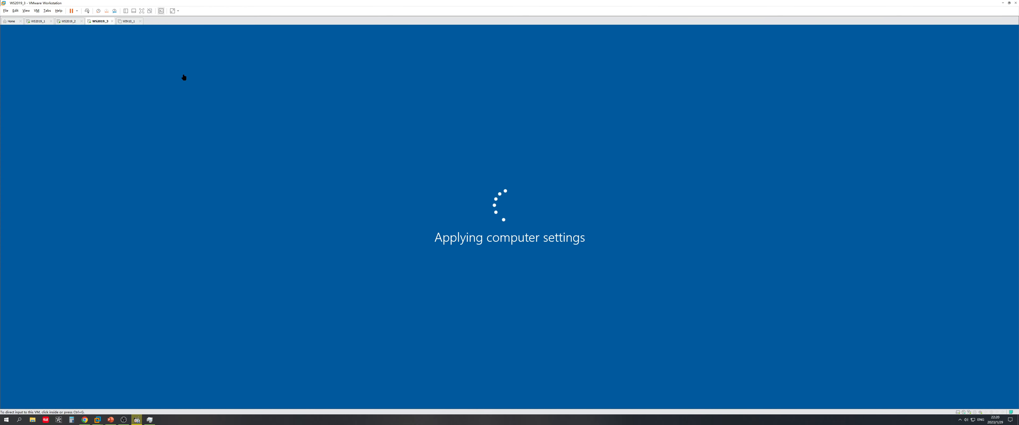
# Power on the WIN10_1 virtual machine while the WS2019_3 server restarts
pyautogui.click(127, 21)
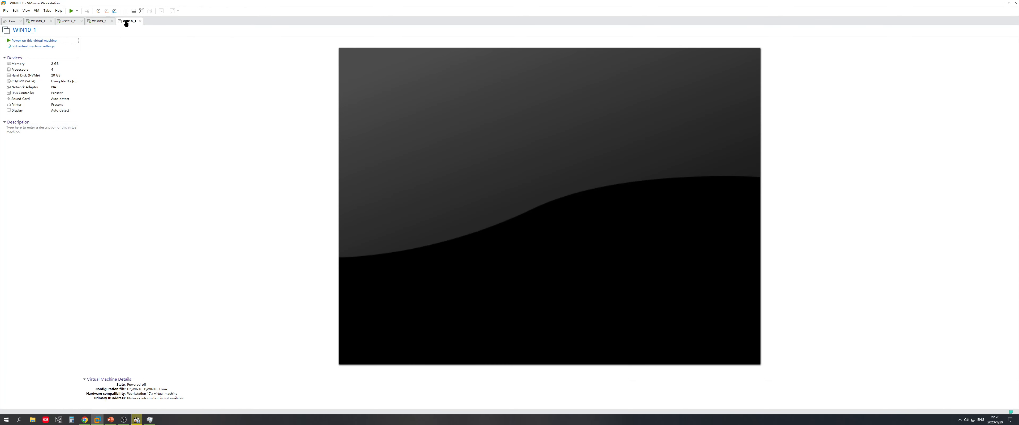
pyautogui.click(45, 40)
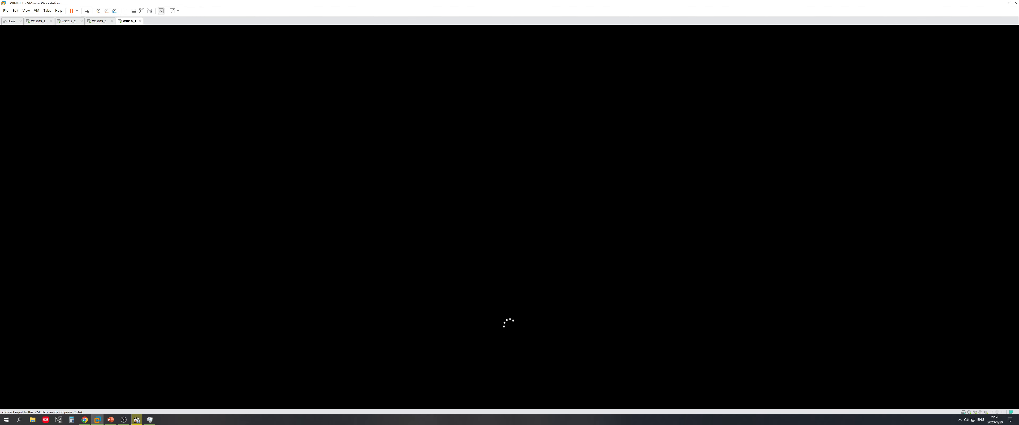
pyautogui.click(100, 21)
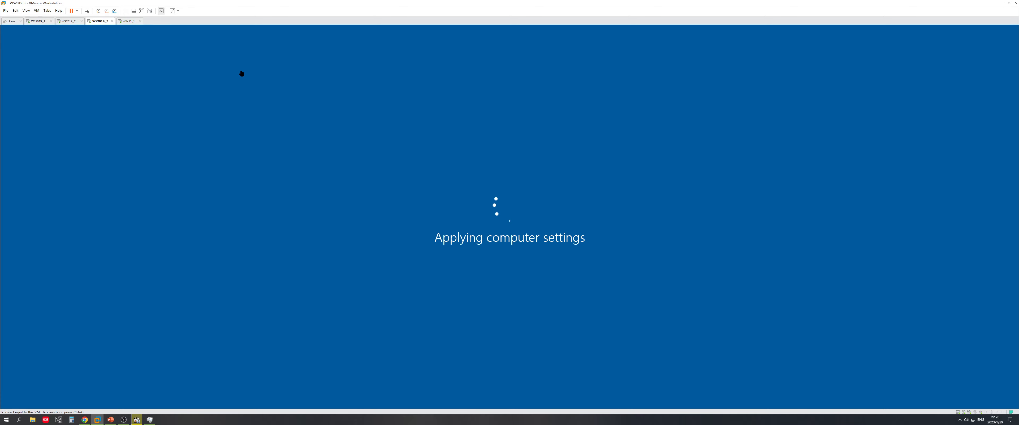
pyautogui.click(128, 21)
pyautogui.click(447, 181)
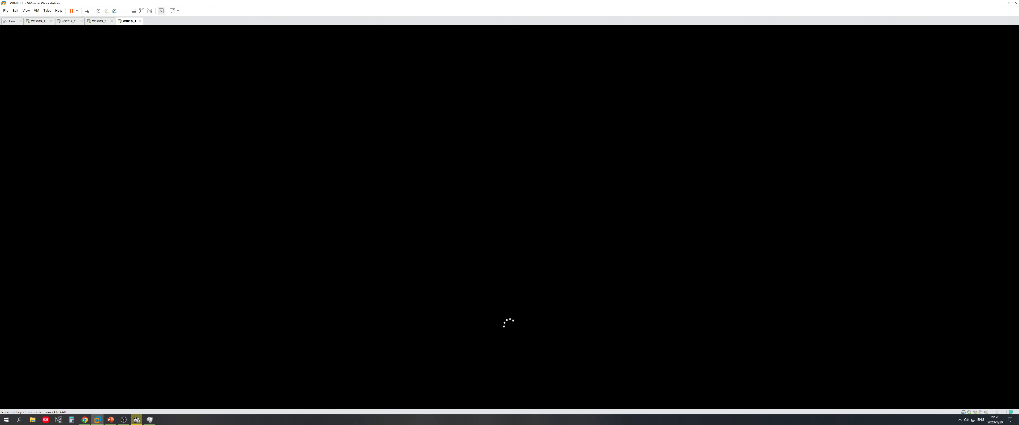
pyautogui.hotkey('ctrl', 'alt')
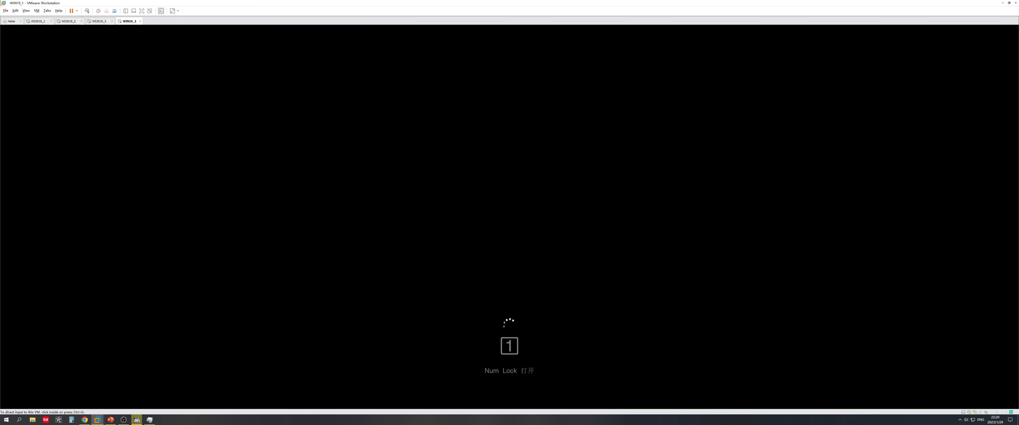
# Sign in to WS2019_3 with the Administrator password
pyautogui.click(99, 21)
pyautogui.click(385, 227)
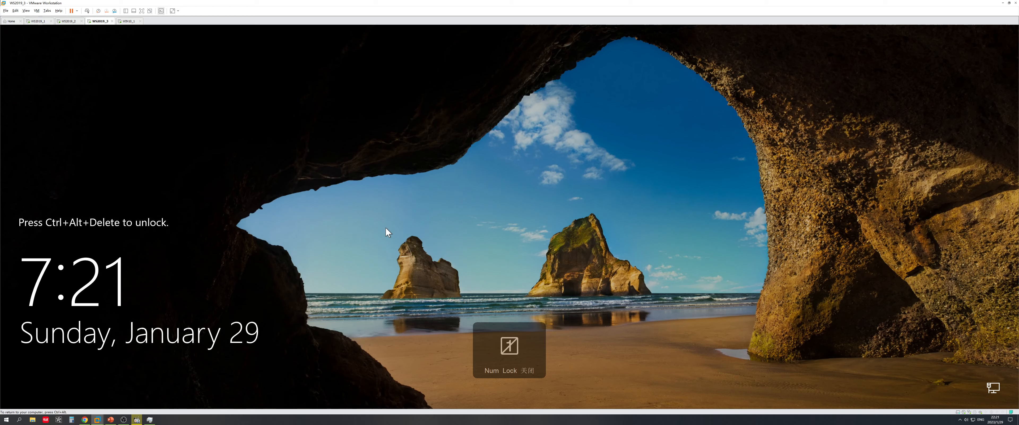
pyautogui.click(87, 11)
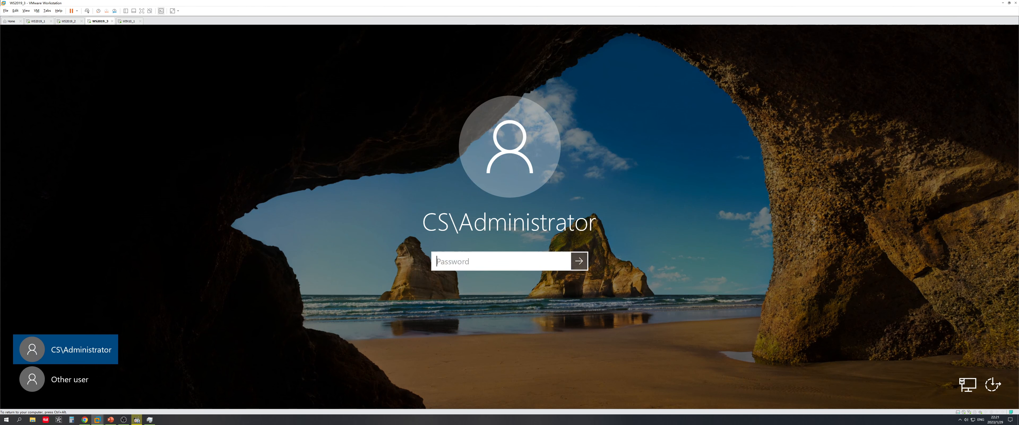
pyautogui.write('•••••••')
pyautogui.press('Return')
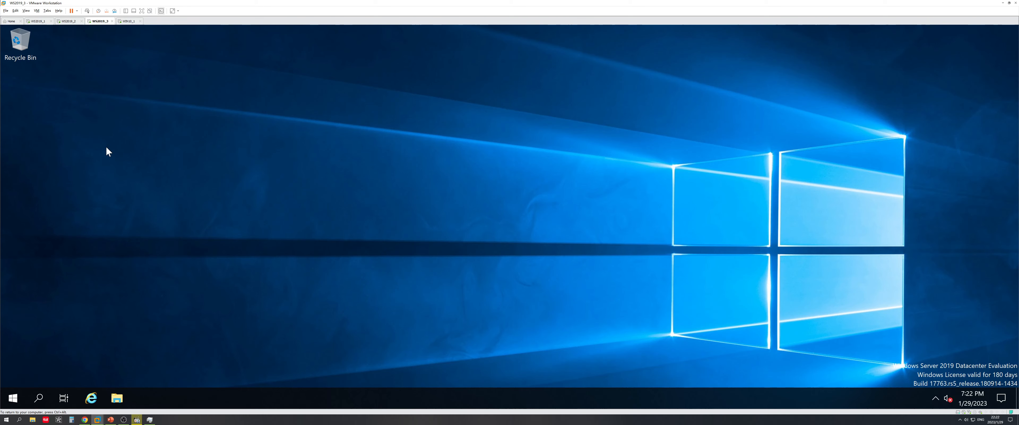
# Review the previous topology slide, then open Windows Administrative Tools from the server's Start menu
pyautogui.press('super')
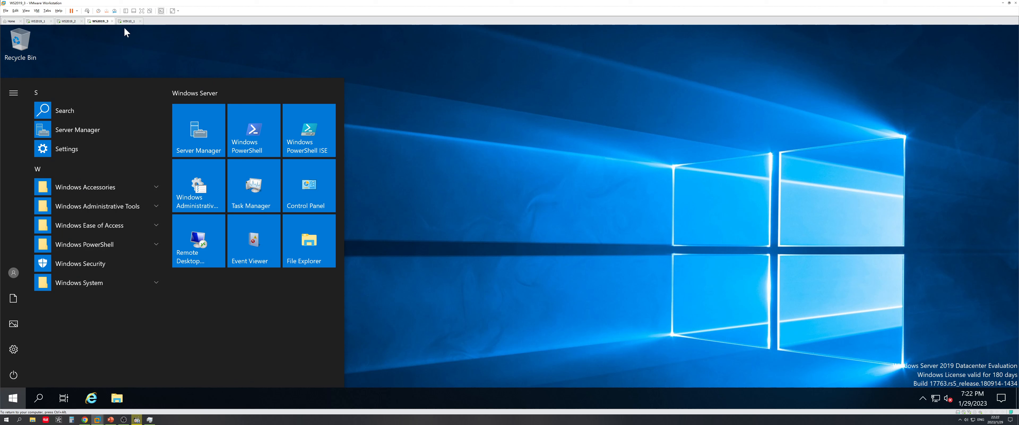
pyautogui.click(110, 419)
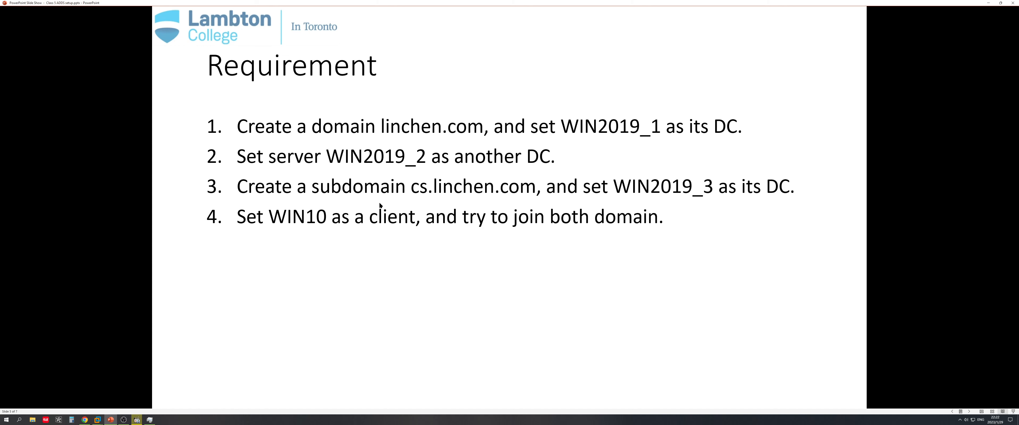
pyautogui.scroll(1, 589, 227)
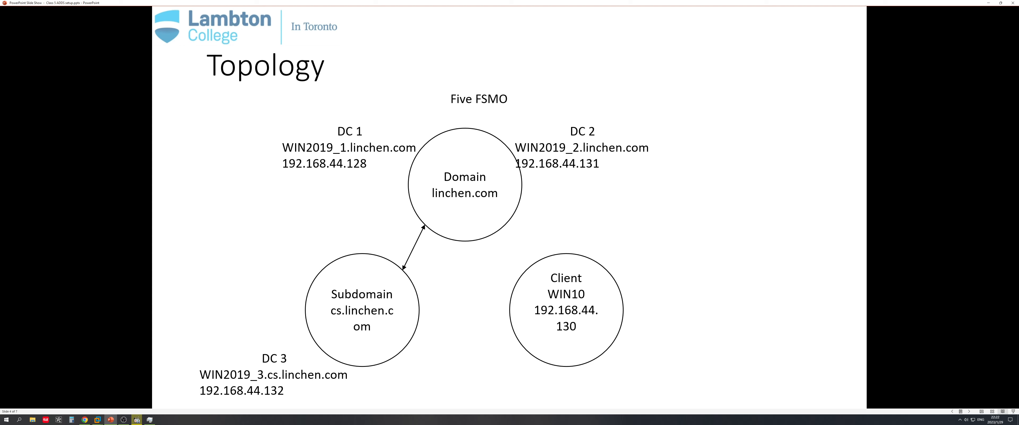
pyautogui.click(988, 2)
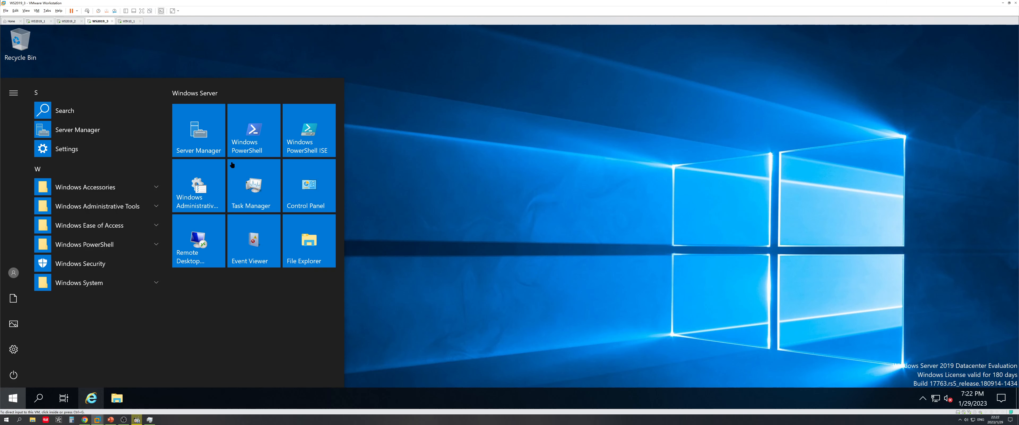
pyautogui.click(203, 189)
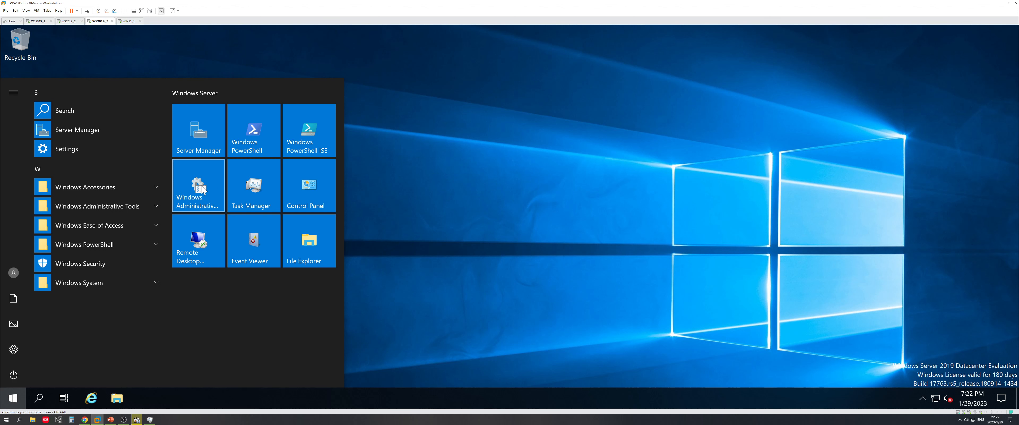
pyautogui.click(200, 192)
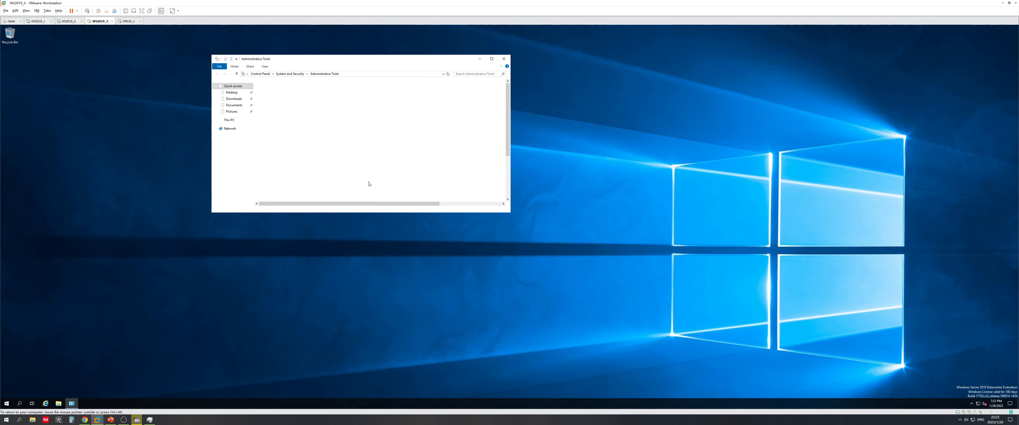
# Set the server's display scale to 200%
pyautogui.moveTo(308, 56); pyautogui.dragTo(414, 105)
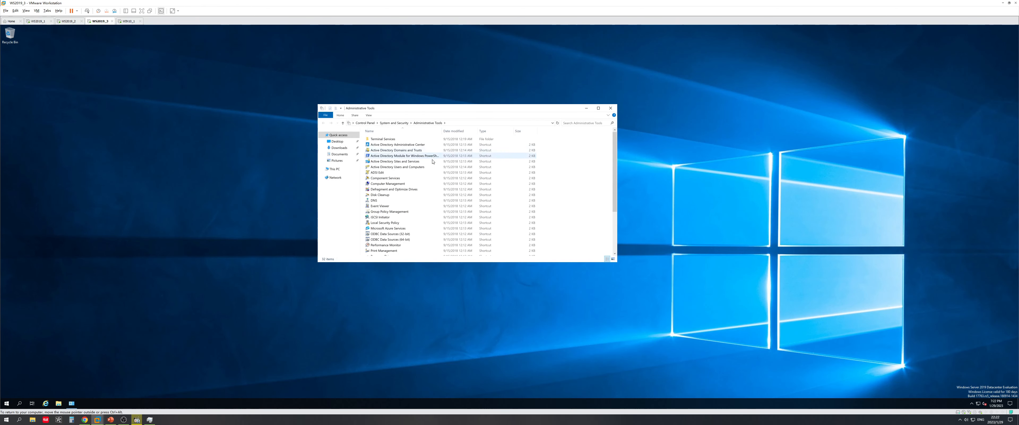
pyautogui.click(411, 167)
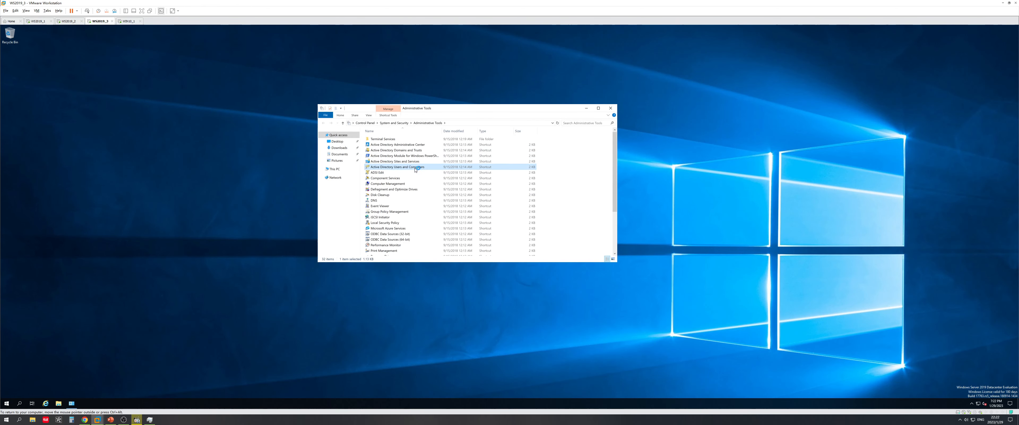
pyautogui.rightClick(126, 300)
pyautogui.click(145, 343)
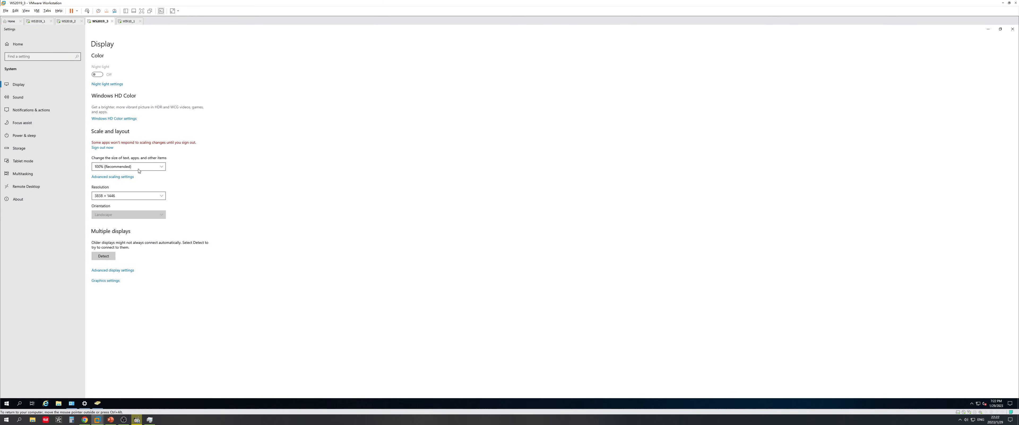
pyautogui.click(139, 169)
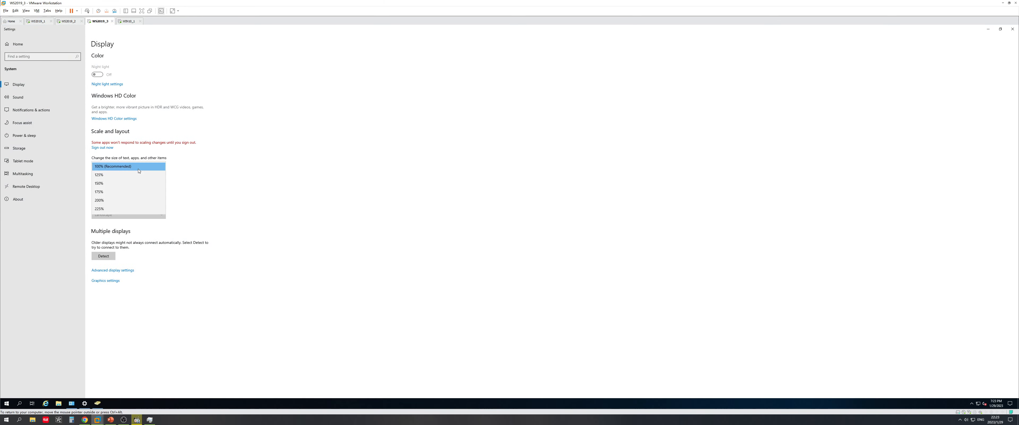
pyautogui.click(115, 204)
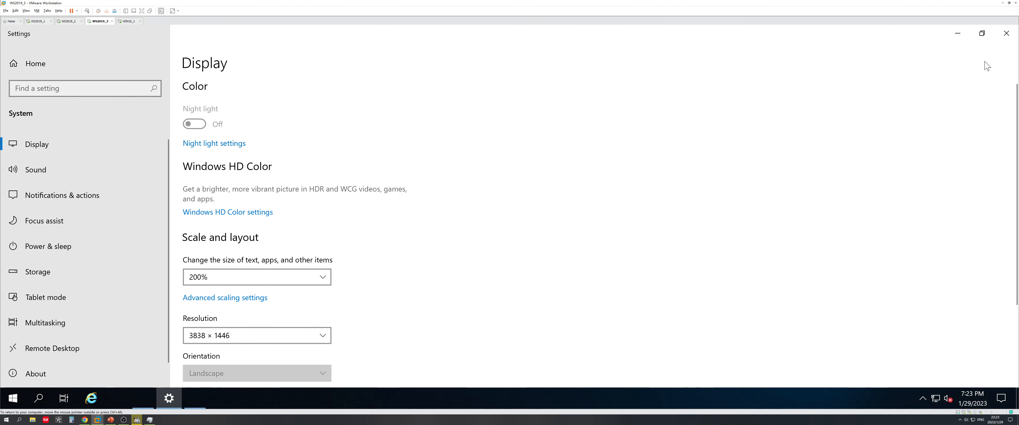
pyautogui.click(1007, 33)
# Confirm WS2019-3 is listed under cs.linchen.com Domain Controllers in Active Directory Users and Computers
pyautogui.click(186, 163)
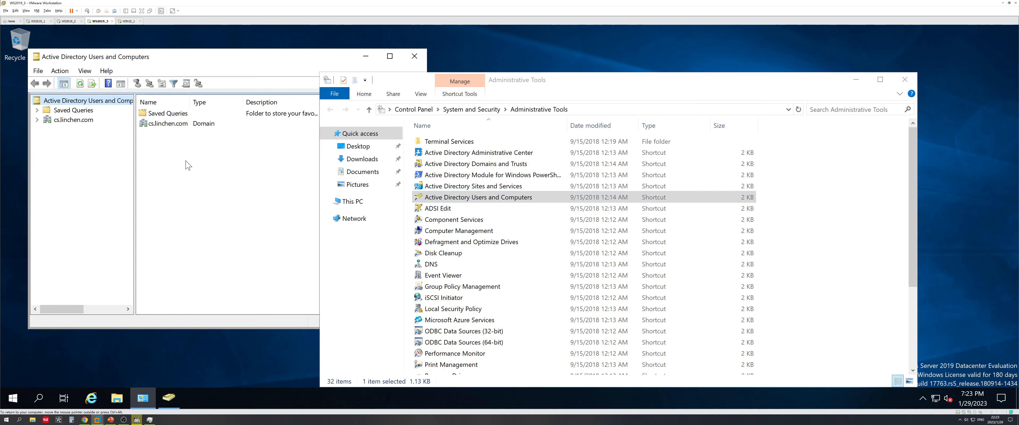
pyautogui.click(37, 119)
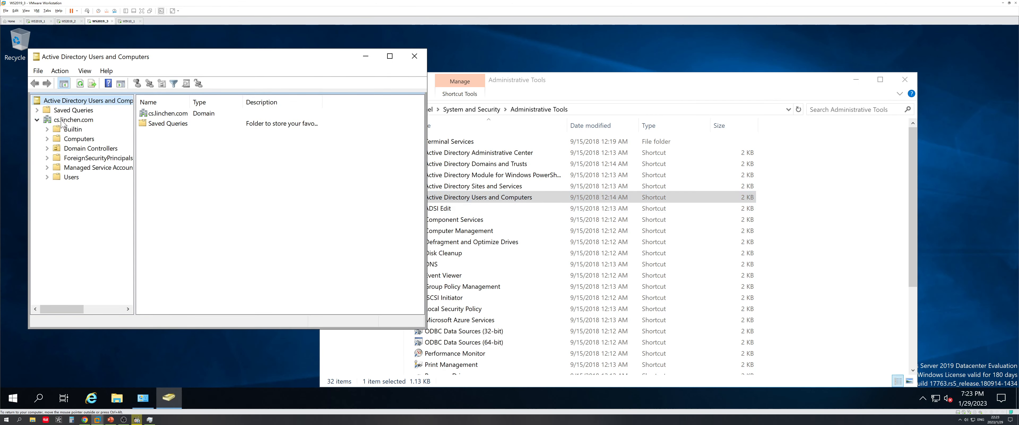
pyautogui.click(81, 149)
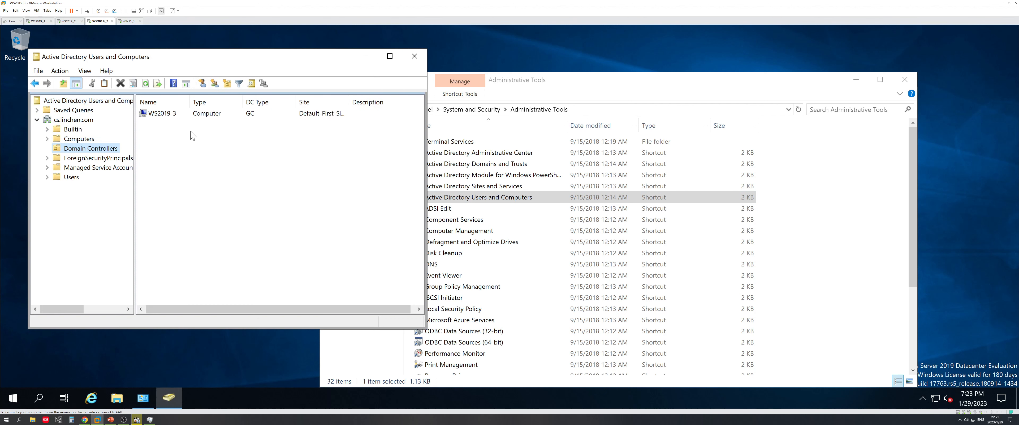
pyautogui.click(170, 115)
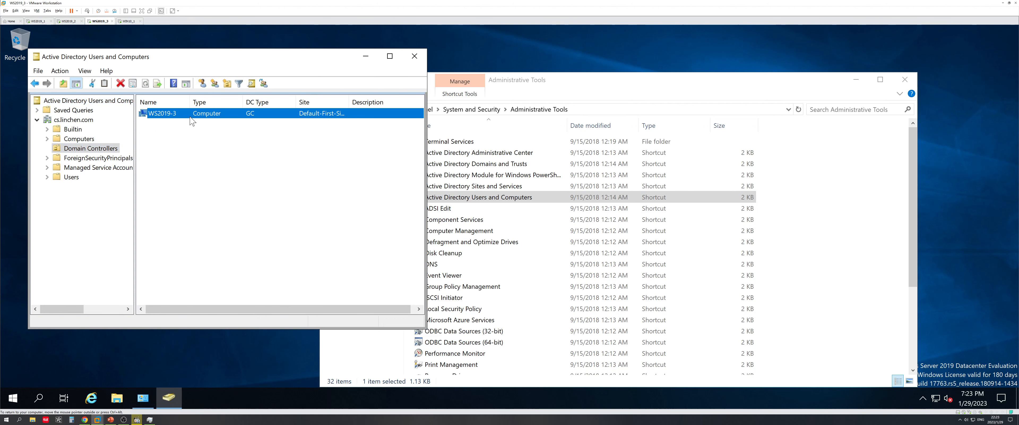
pyautogui.click(414, 56)
pyautogui.click(459, 264)
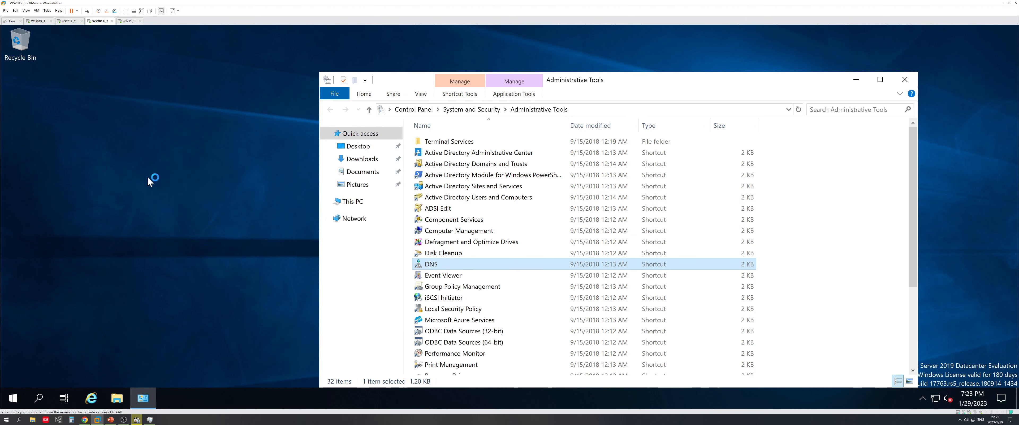
# Browse WS2019-3 > Forward Lookup Zones > cs.linchen.com > _tcp and widen the Data column to read the SRV records
pyautogui.click(51, 113)
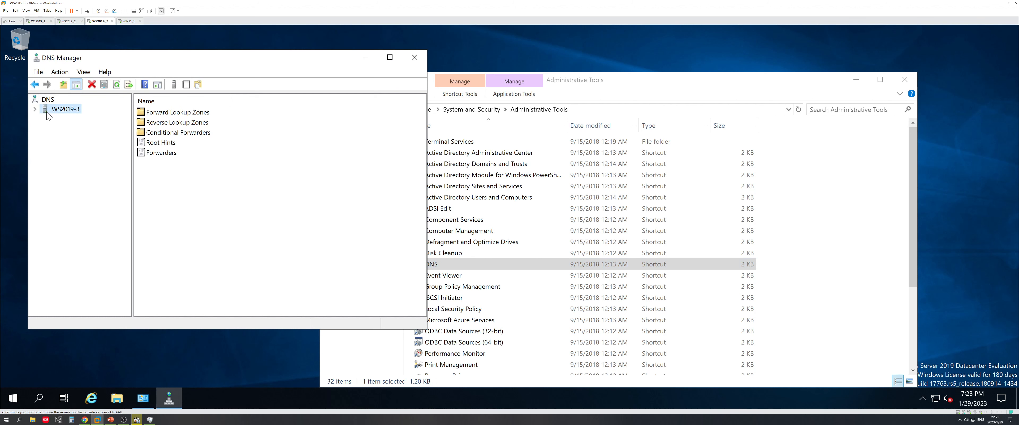
pyautogui.click(34, 110)
pyautogui.click(44, 119)
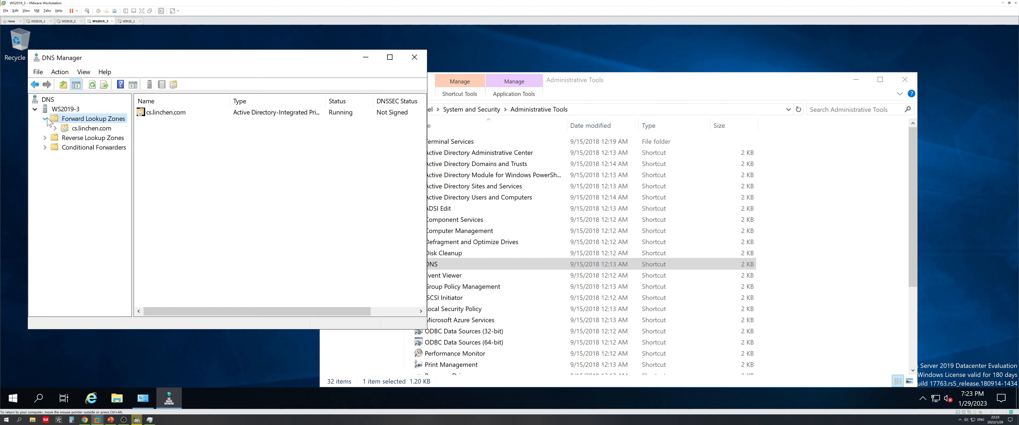
pyautogui.click(59, 129)
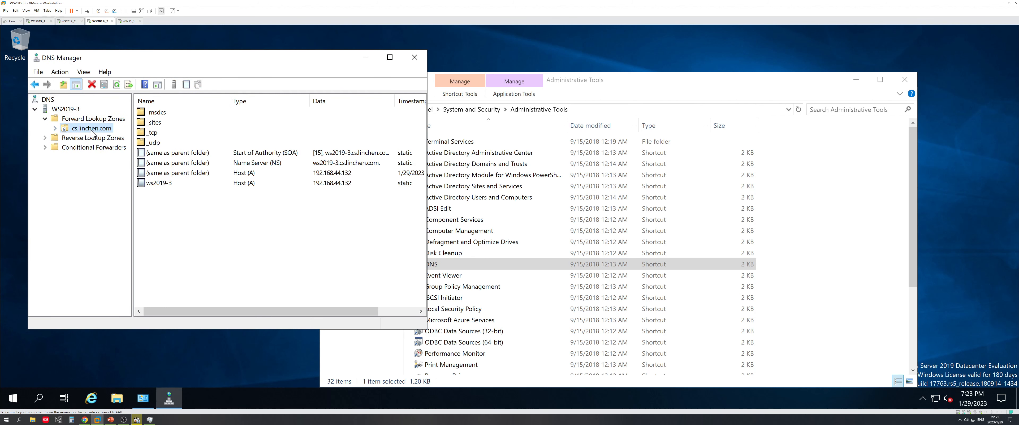
pyautogui.click(229, 184)
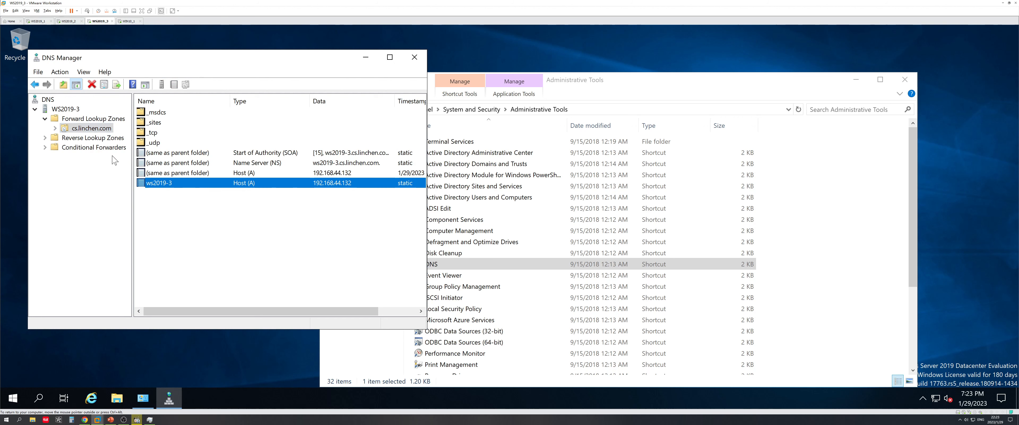
pyautogui.click(55, 128)
pyautogui.click(84, 157)
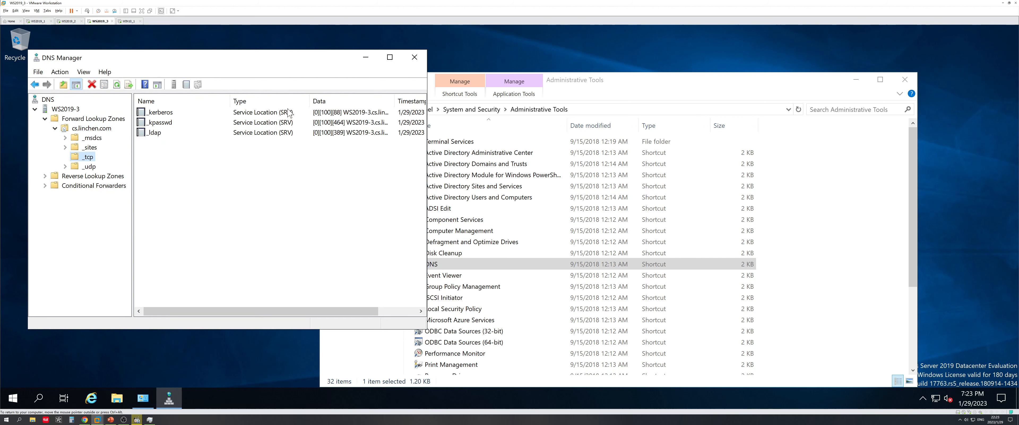
pyautogui.moveTo(427, 132); pyautogui.dragTo(663, 132)
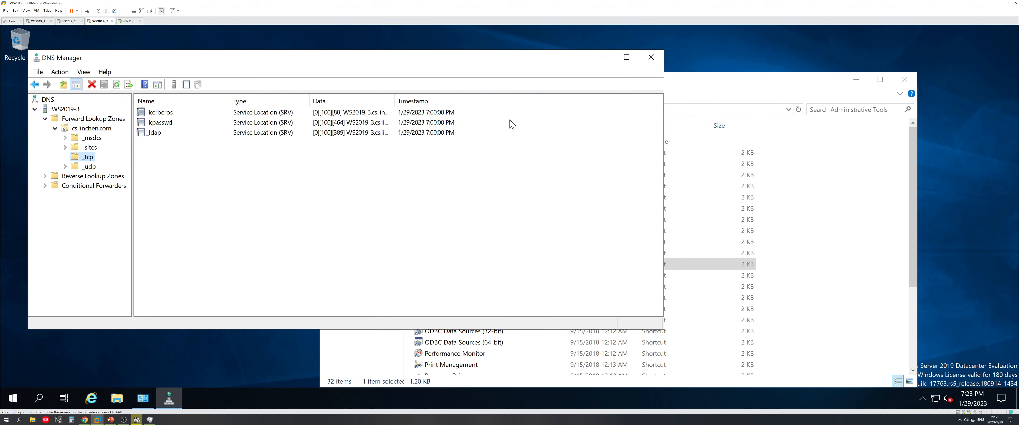
pyautogui.moveTo(395, 101); pyautogui.dragTo(538, 101)
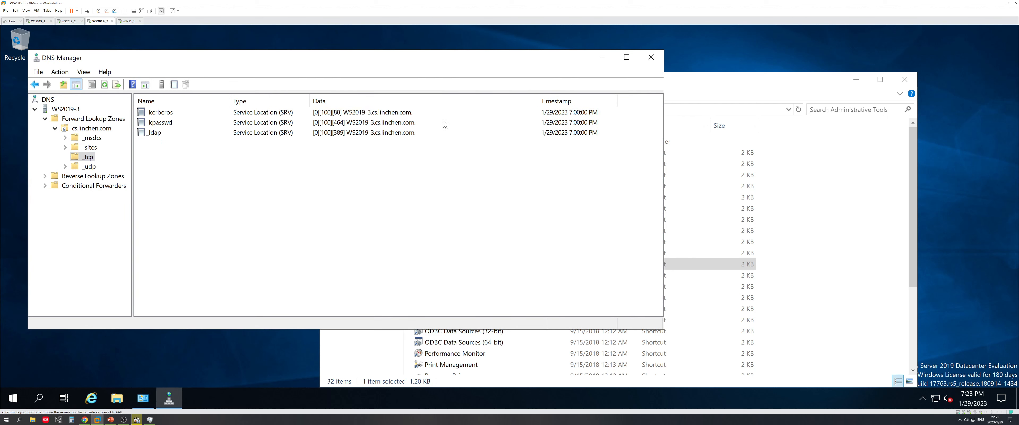
# Close DNS Manager and review linchen.com's trusts in Active Directory Domains and Trusts
pyautogui.click(651, 58)
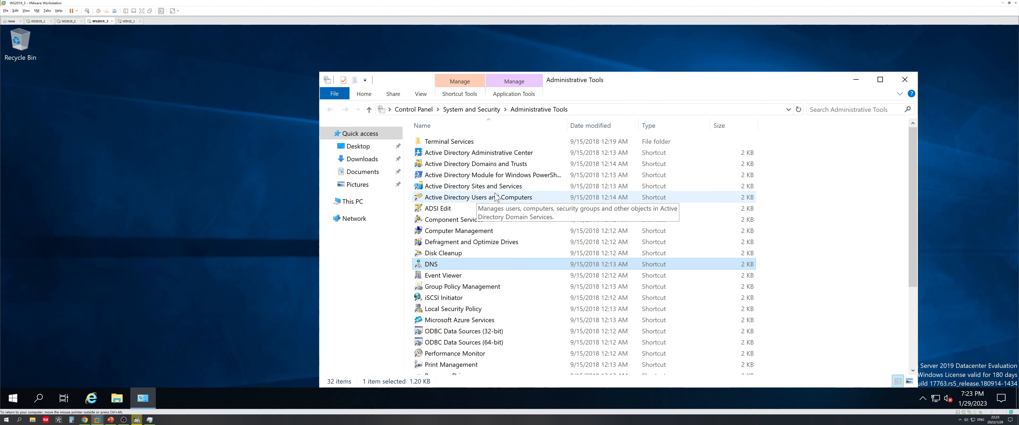
pyautogui.doubleClick(513, 165)
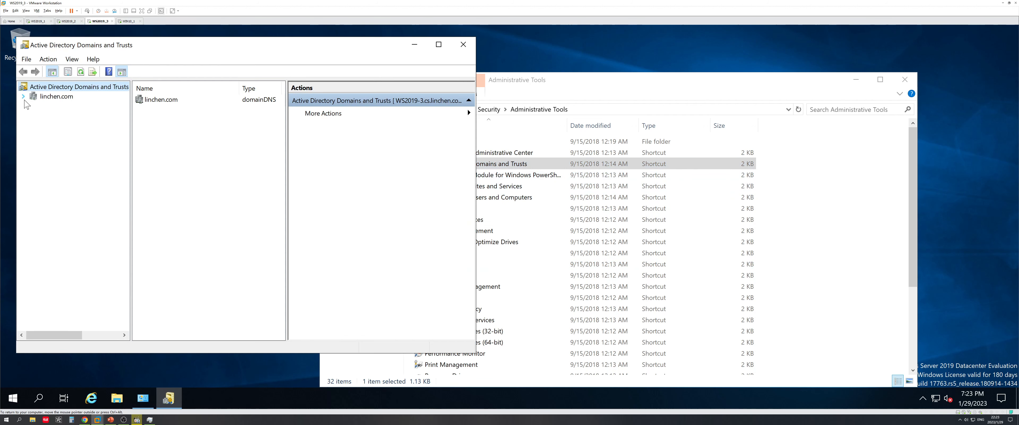
pyautogui.click(38, 97)
pyautogui.rightClick(41, 96)
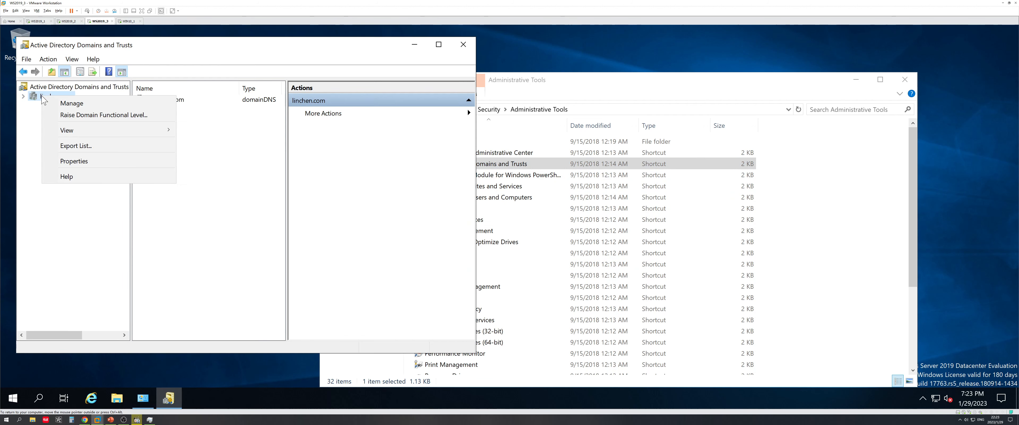
pyautogui.click(75, 161)
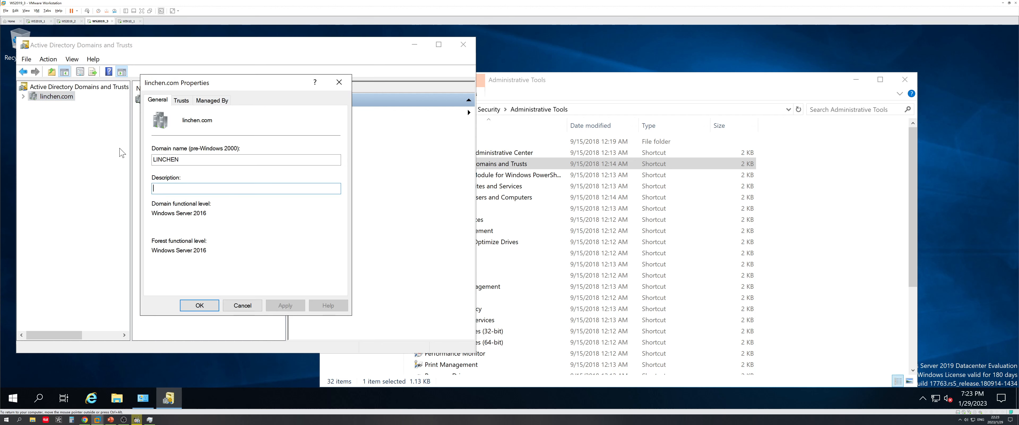
pyautogui.click(179, 102)
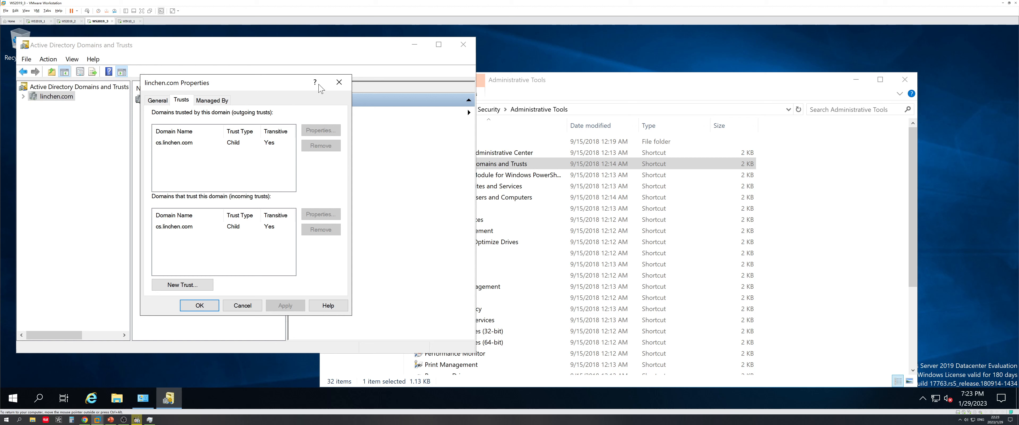
pyautogui.click(336, 84)
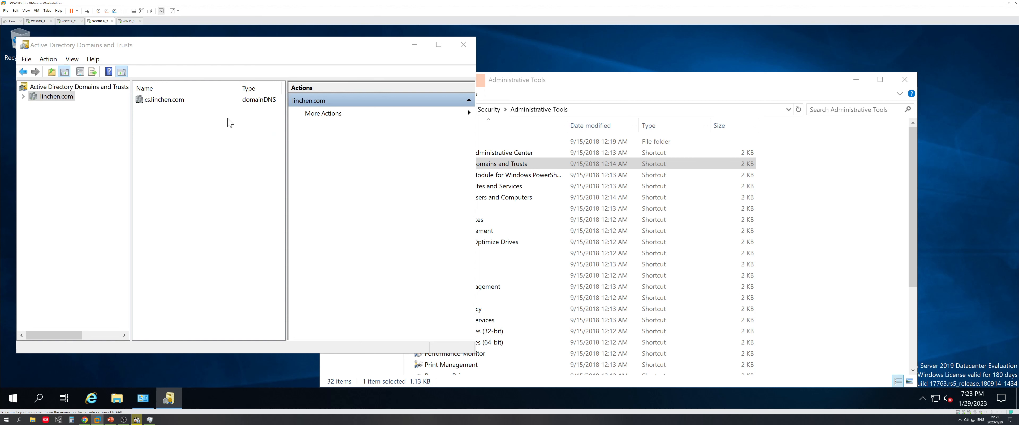
# Review cs.linchen.com's transitive parent trust with linchen.com, then close the console
pyautogui.click(23, 97)
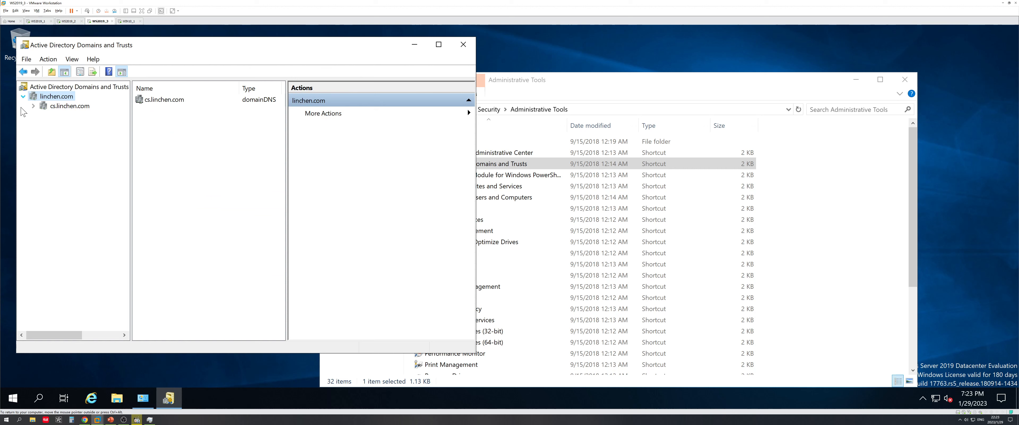
pyautogui.click(53, 107)
pyautogui.rightClick(67, 107)
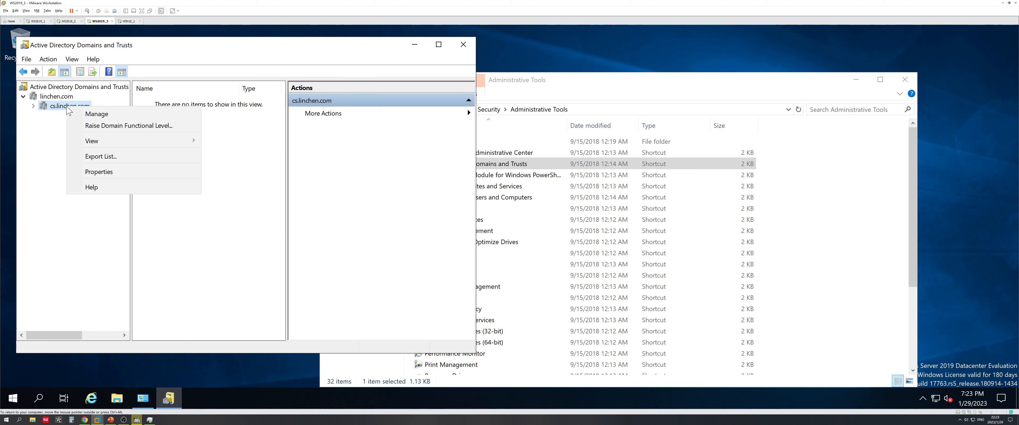
pyautogui.click(105, 174)
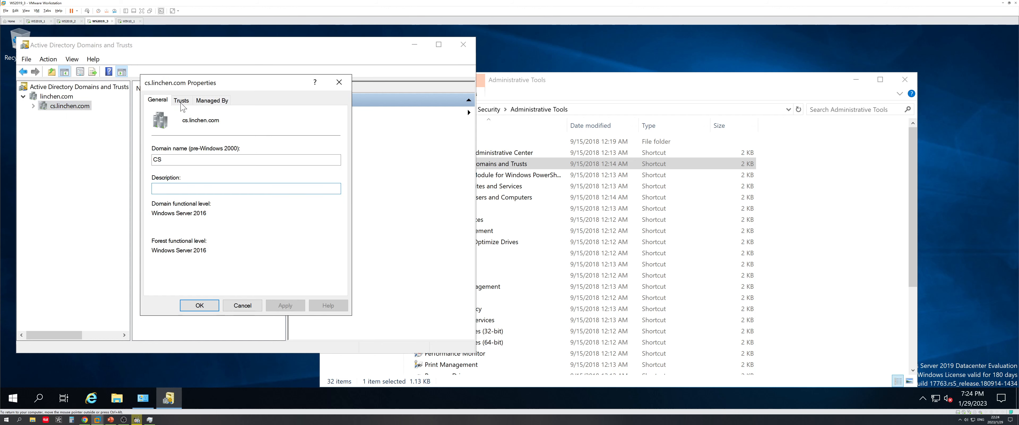
pyautogui.click(181, 101)
pyautogui.click(227, 143)
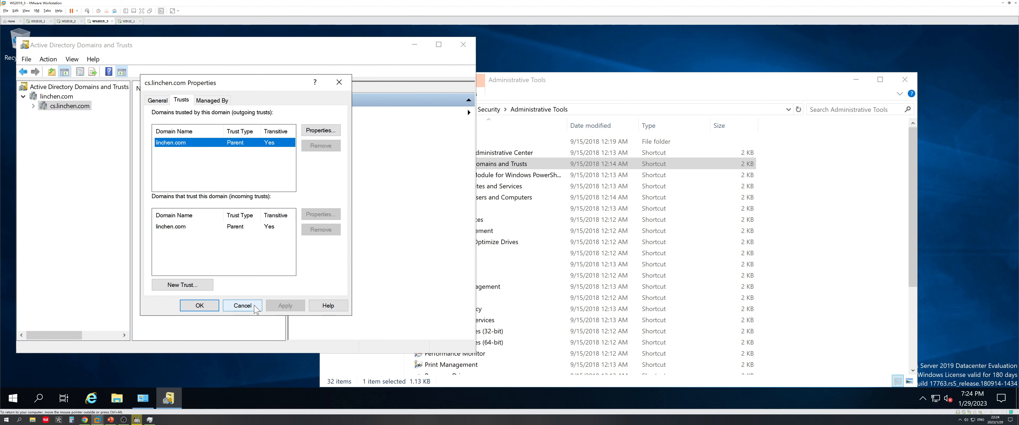
pyautogui.click(243, 306)
pyautogui.click(463, 44)
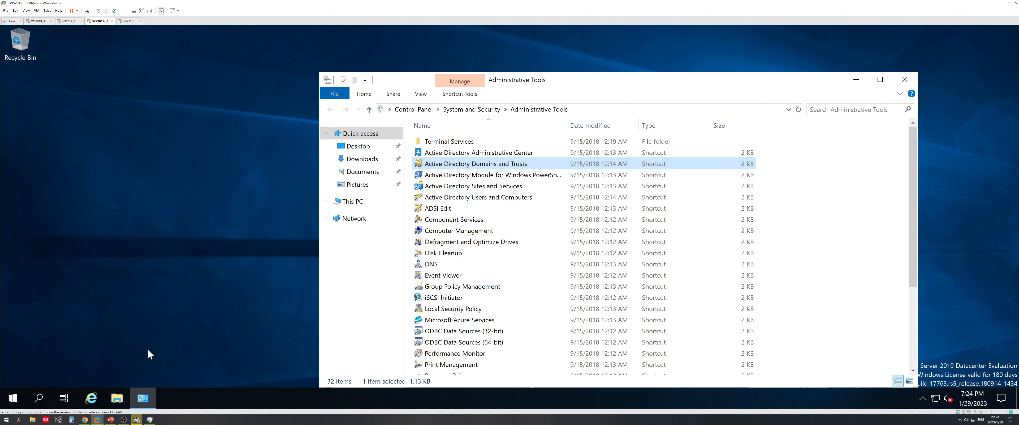
# Show the Requirement slide in PowerPoint, then return to the WIN10_1 virtual machine
pyautogui.click(110, 419)
pyautogui.click(313, 291)
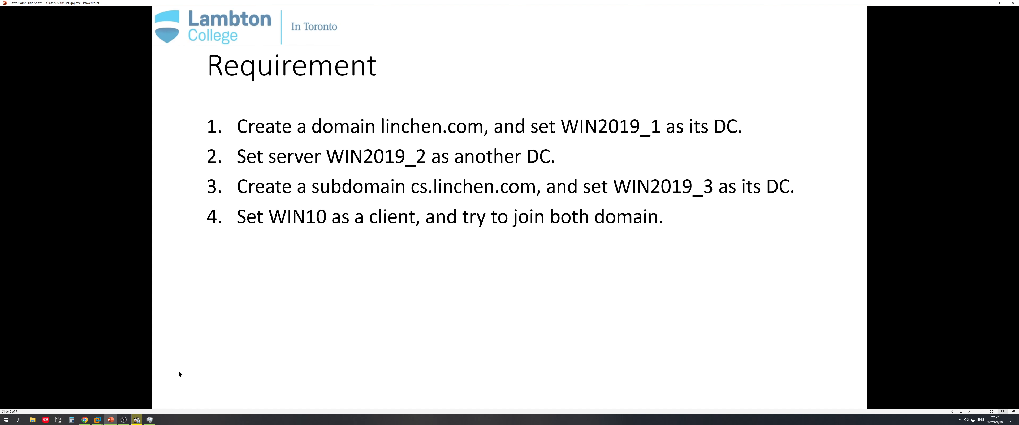
pyautogui.moveTo(97, 419)
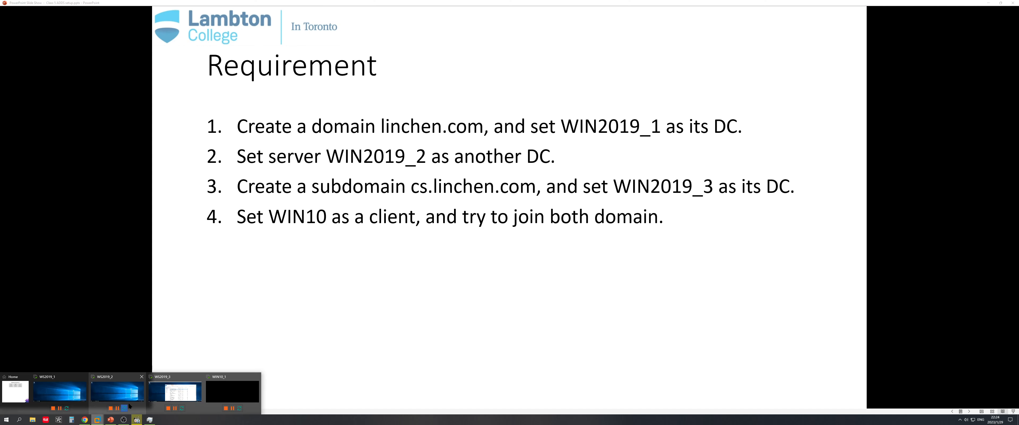
pyautogui.click(234, 391)
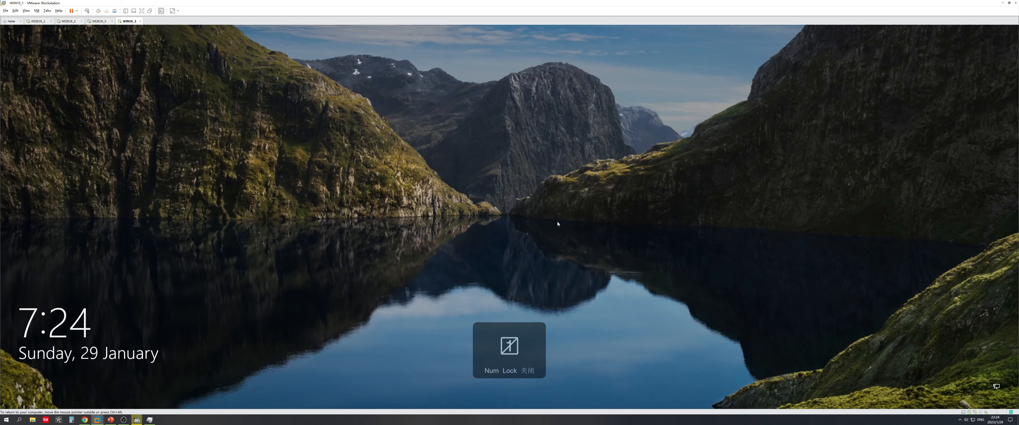
# Sign in to the WIN10_1 guest with the account password
pyautogui.click(87, 11)
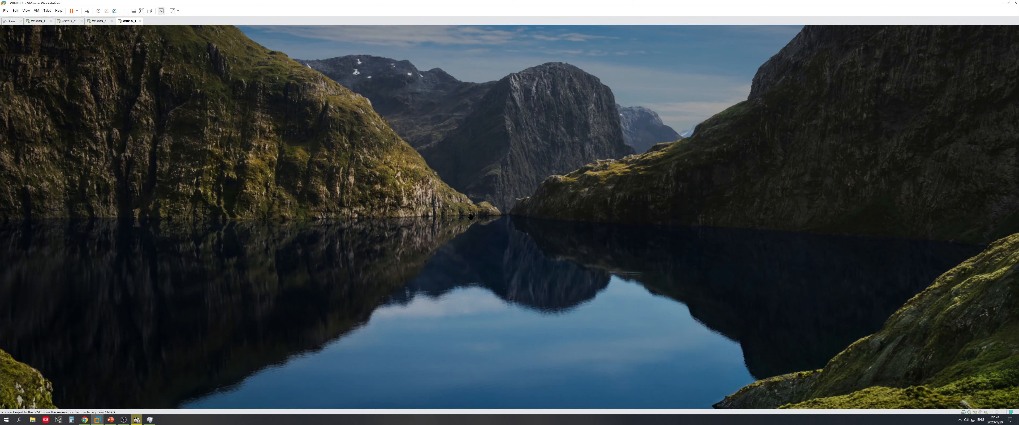
pyautogui.click(727, 292)
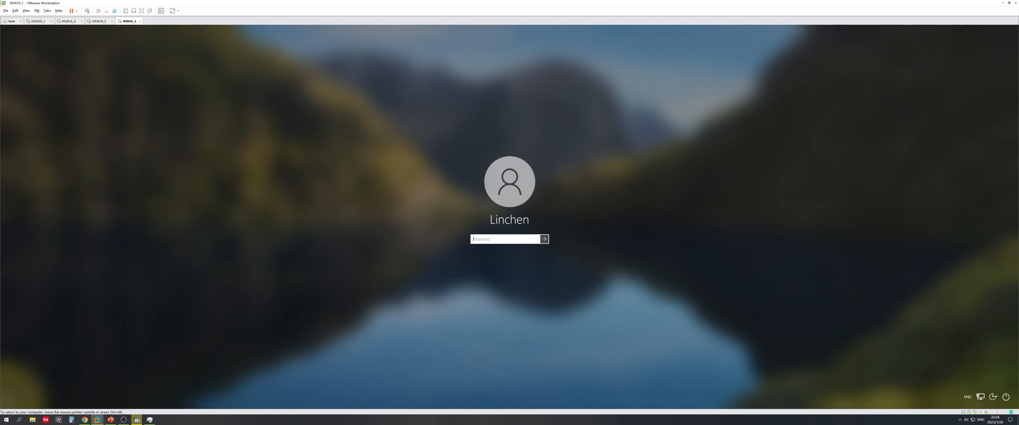
pyautogui.write('•')
pyautogui.press('Return')
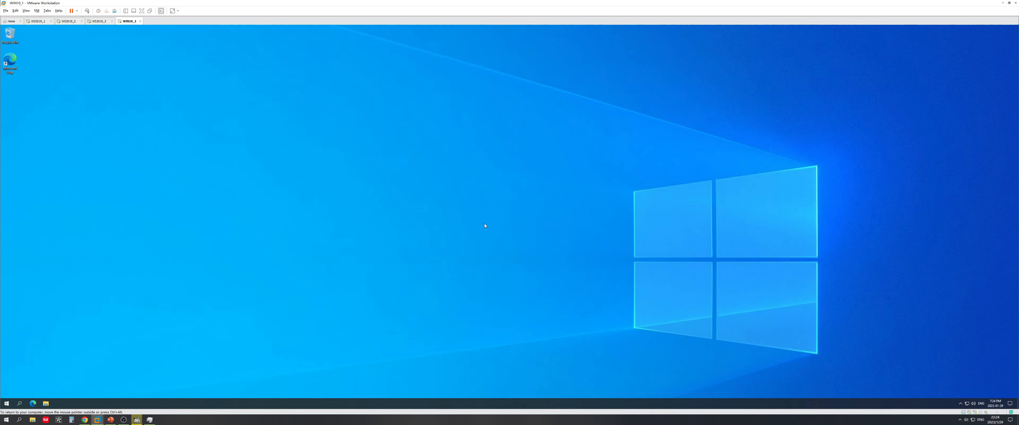
# Set the guest's display scaling to 200% and close Settings
pyautogui.rightClick(320, 240)
pyautogui.click(382, 240)
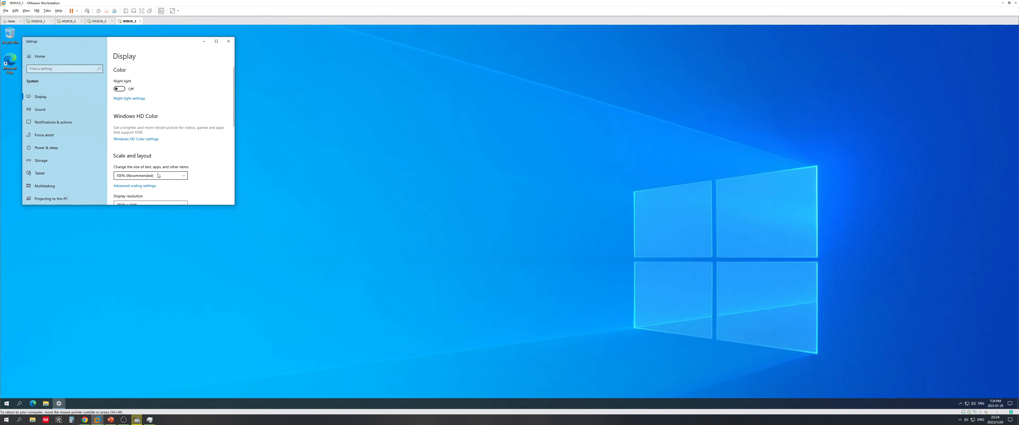
pyautogui.click(157, 176)
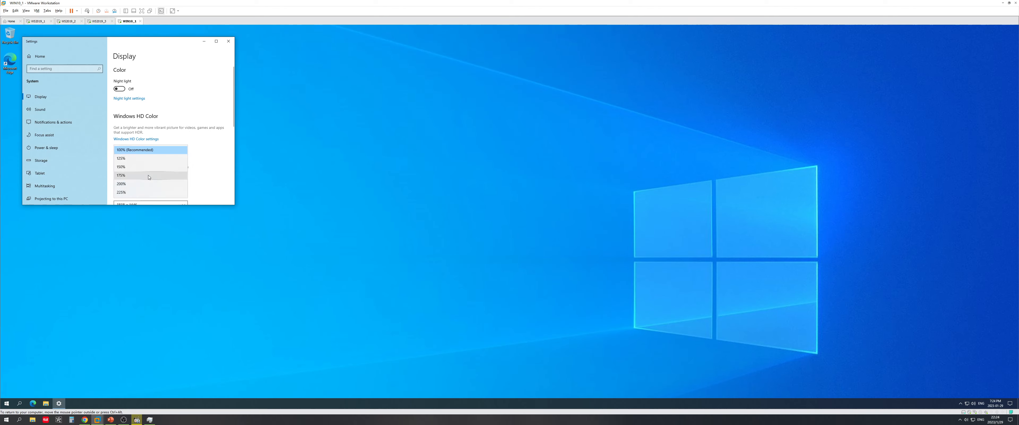
pyautogui.click(132, 184)
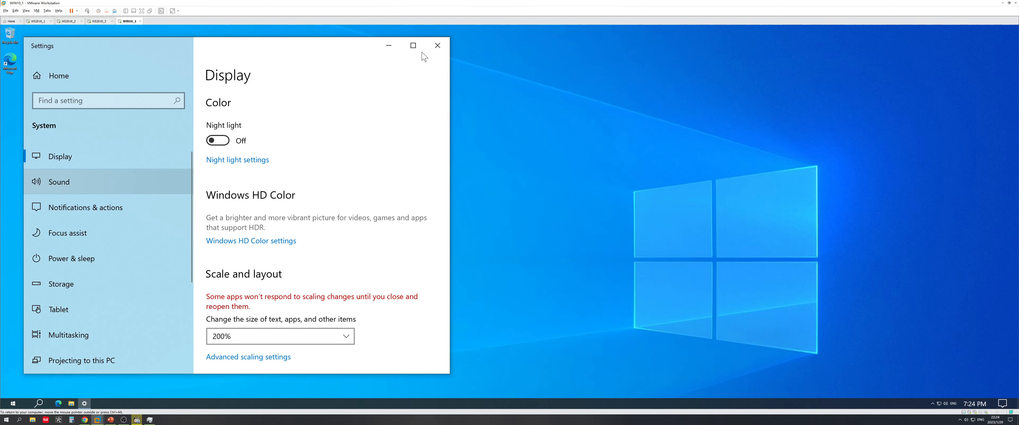
pyautogui.click(436, 48)
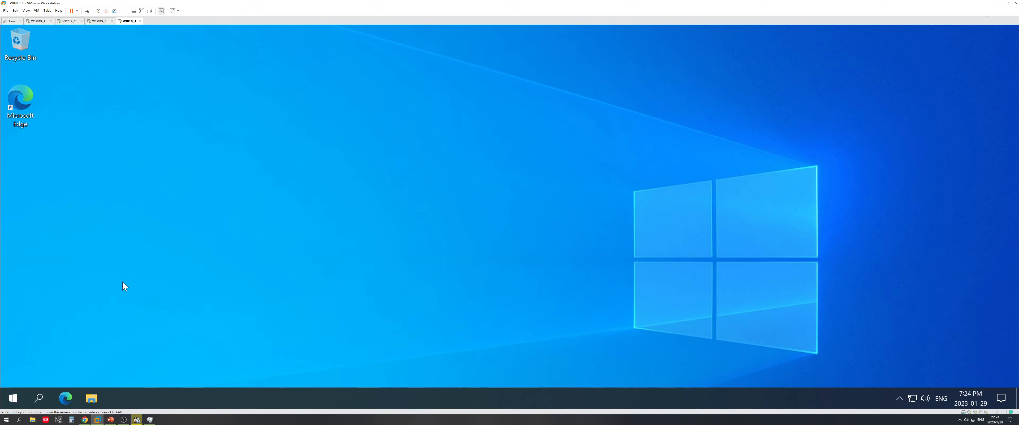
# Open System from the Start shortcuts and scroll the About page down to Related settings
pyautogui.click(13, 400)
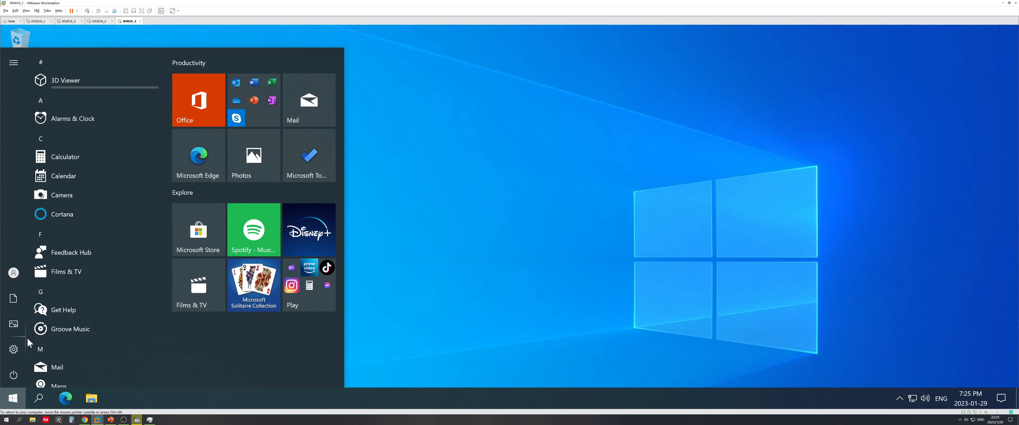
pyautogui.rightClick(12, 400)
pyautogui.click(39, 153)
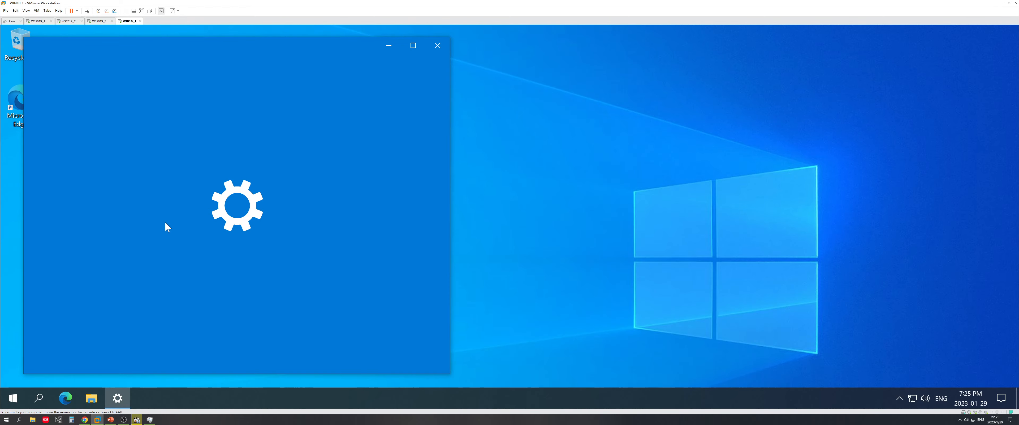
pyautogui.scroll(-4, 123, 307)
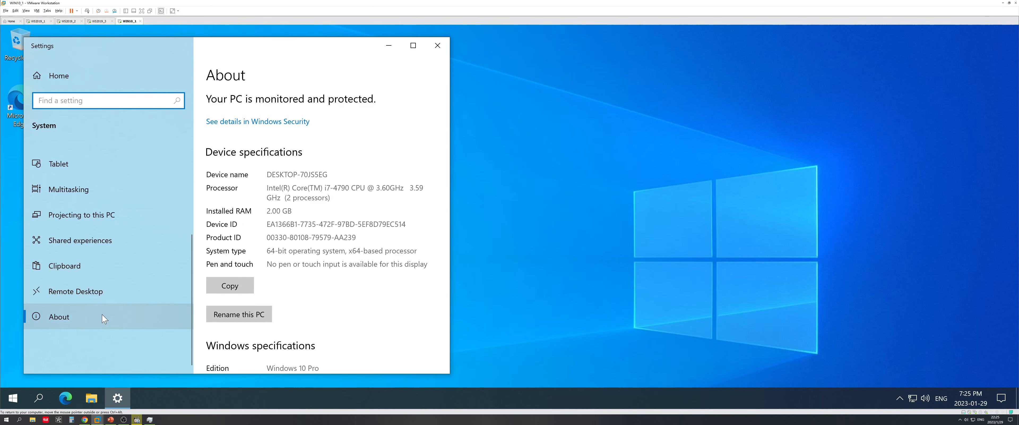
pyautogui.click(68, 320)
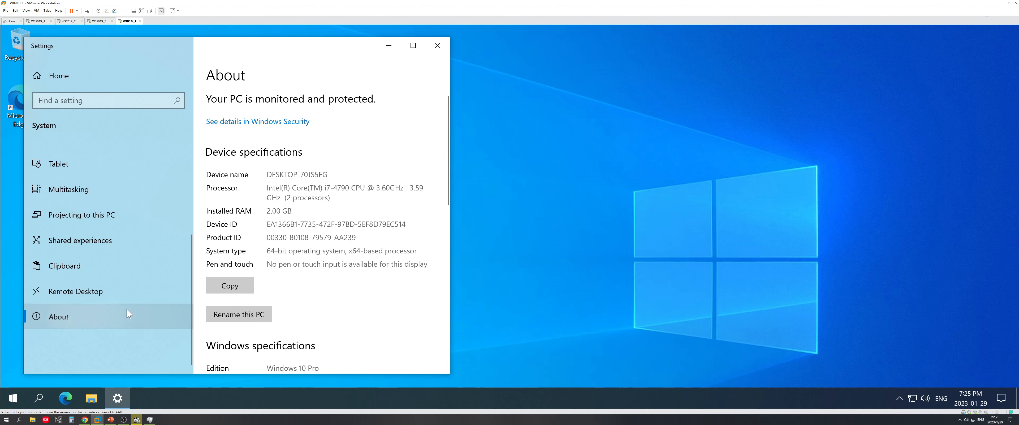
pyautogui.scroll(-5, 316, 273)
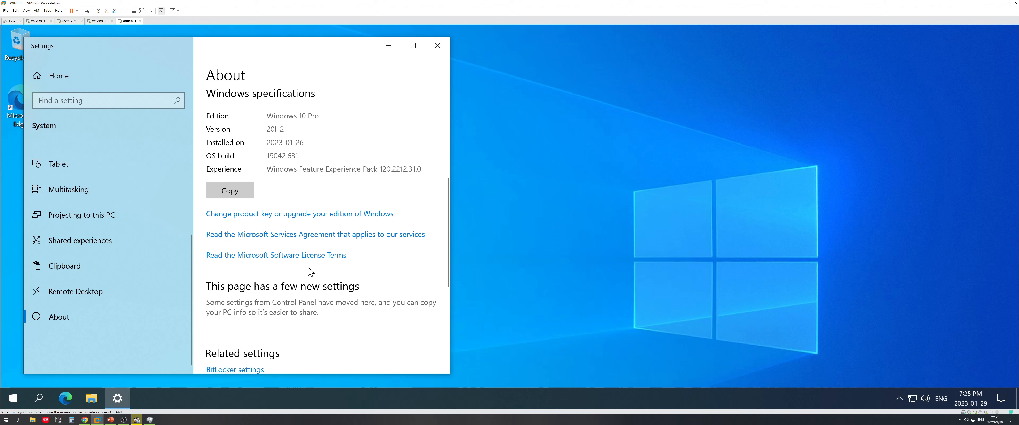
pyautogui.scroll(-3, 309, 272)
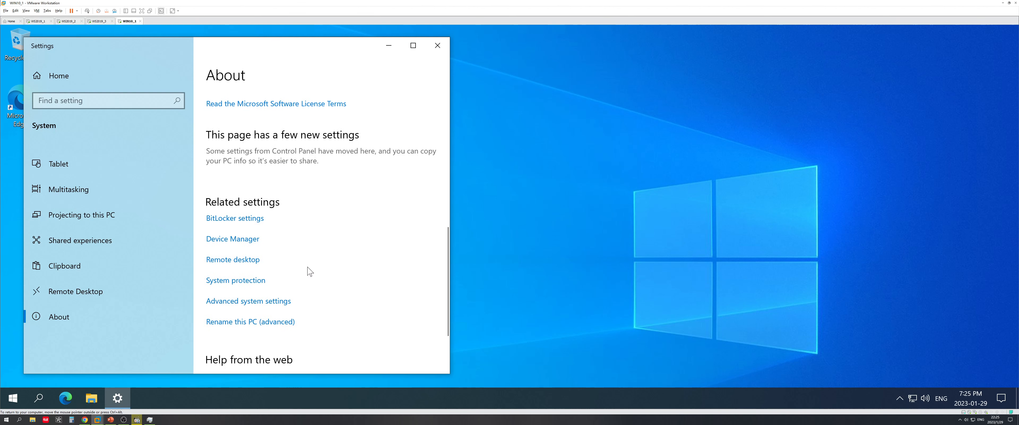
# Open System Properties' Computer Name tab and switch membership from Workgroup to Domain
pyautogui.click(245, 302)
pyautogui.moveTo(170, 65); pyautogui.dragTo(579, 122)
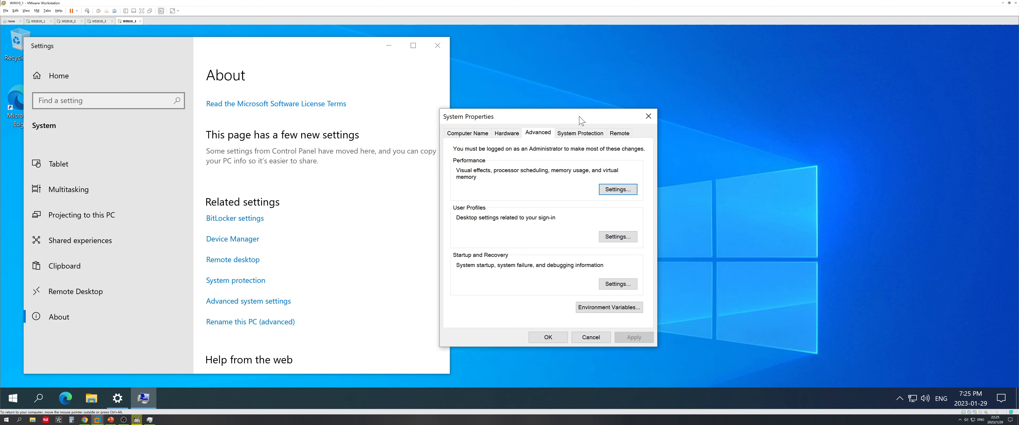
pyautogui.click(470, 136)
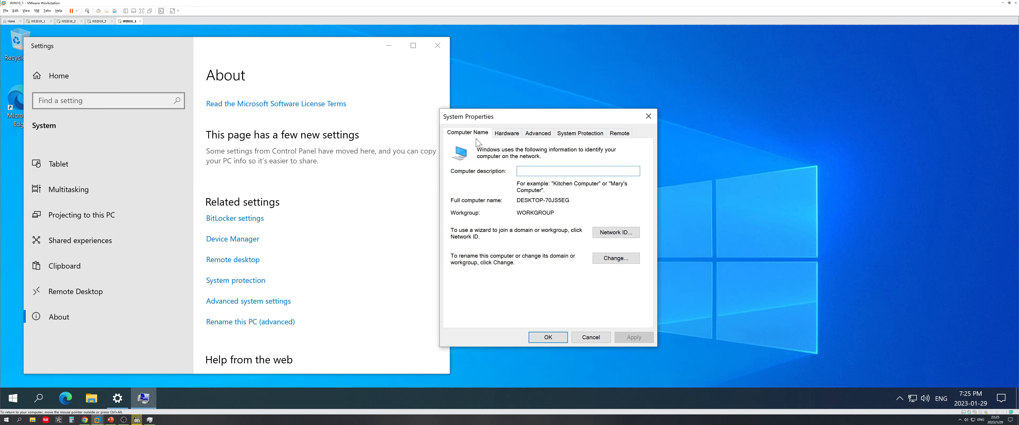
pyautogui.click(612, 260)
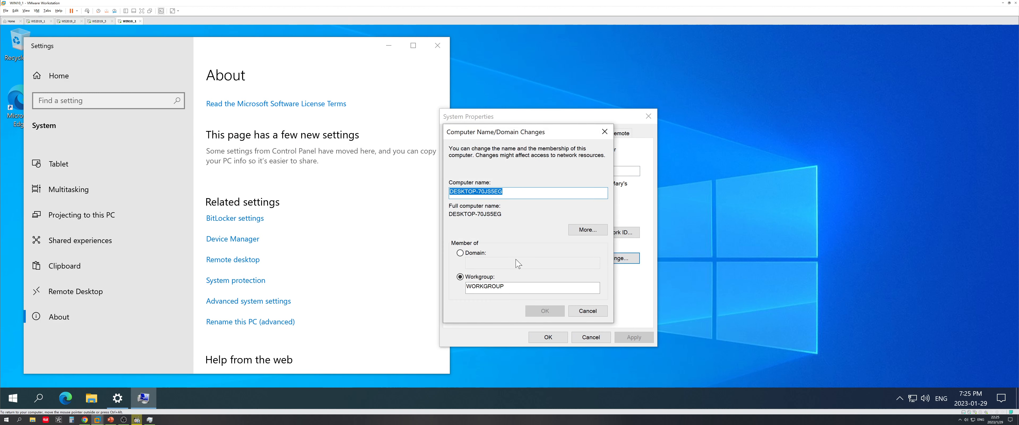
pyautogui.click(461, 253)
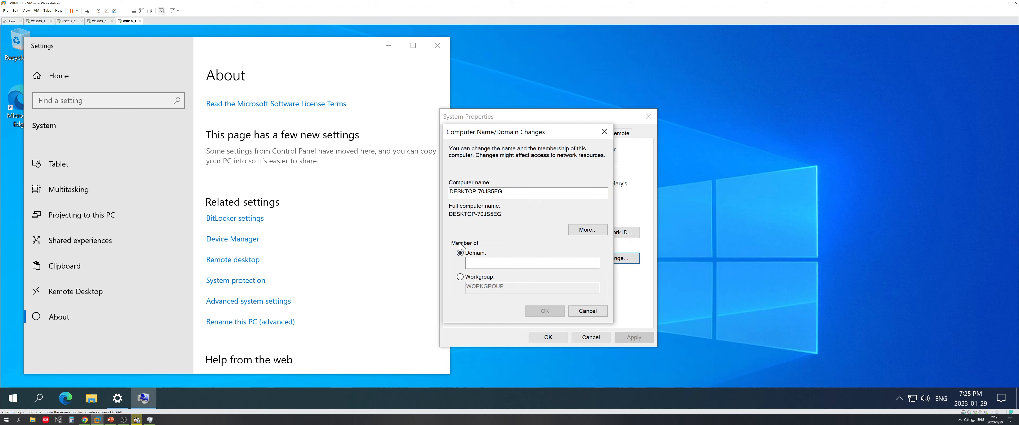
# Try joining linchen.com, dismiss the unreachable domain controller error, and close both dialogs
pyautogui.click(494, 262)
pyautogui.write('linchen.com')
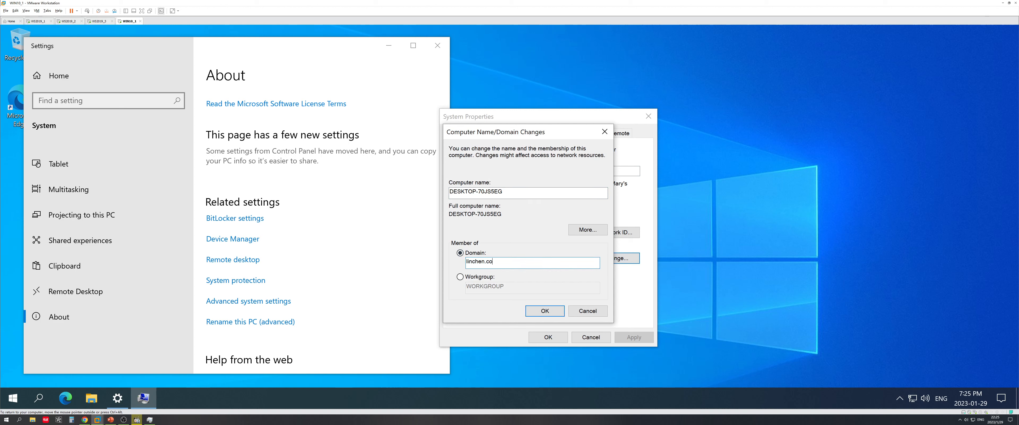
pyautogui.click(542, 310)
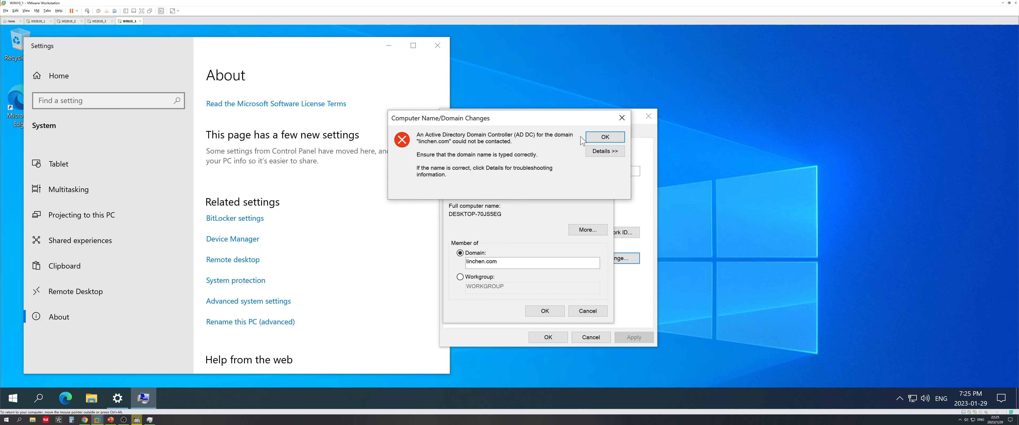
pyautogui.click(605, 137)
pyautogui.click(609, 119)
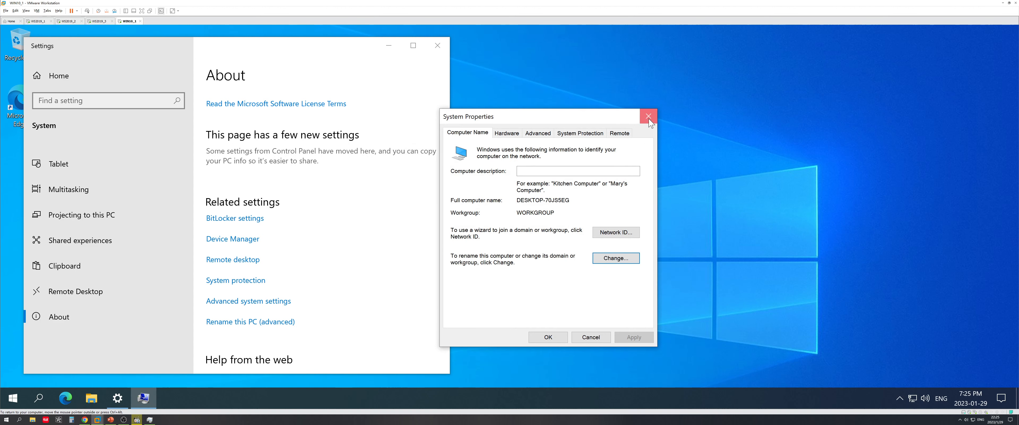
pyautogui.click(648, 116)
# Open the Ethernet0 adapter's Status and then its Properties through Change adapter options
pyautogui.rightClick(911, 400)
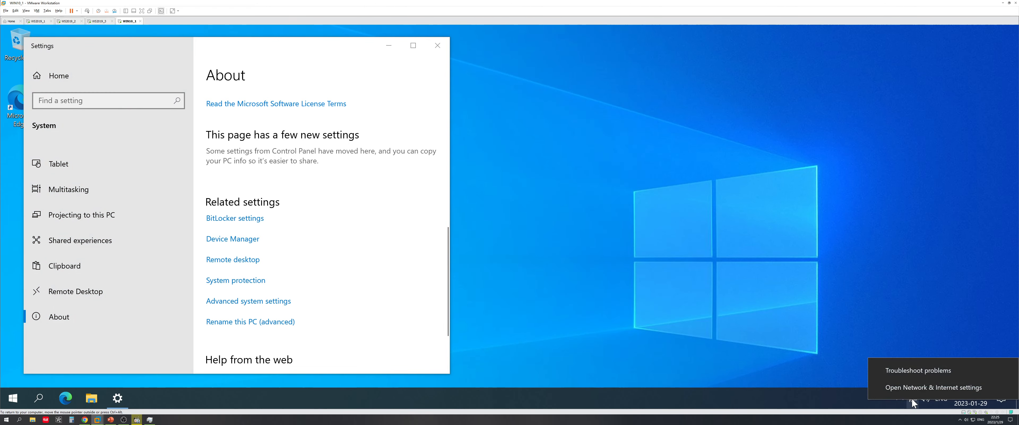
pyautogui.click(919, 380)
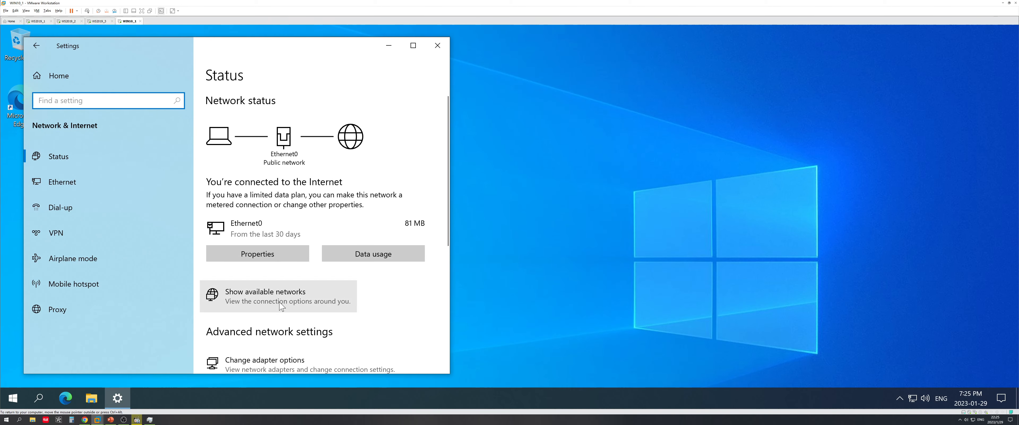
pyautogui.scroll(-5, 291, 275)
pyautogui.click(290, 216)
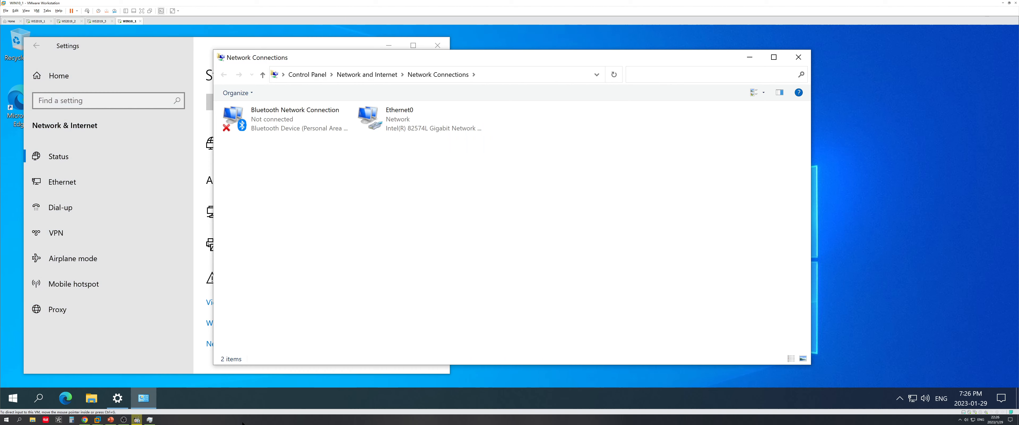
pyautogui.click(380, 121)
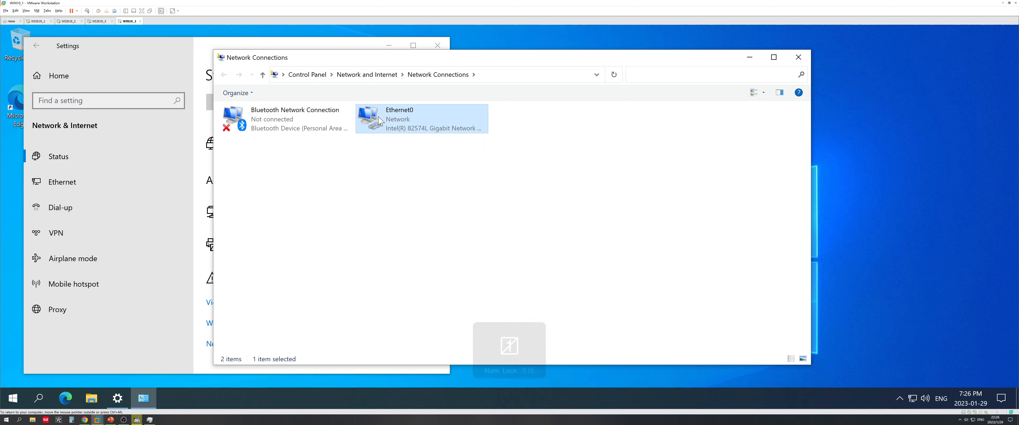
pyautogui.rightClick(380, 121)
pyautogui.click(392, 136)
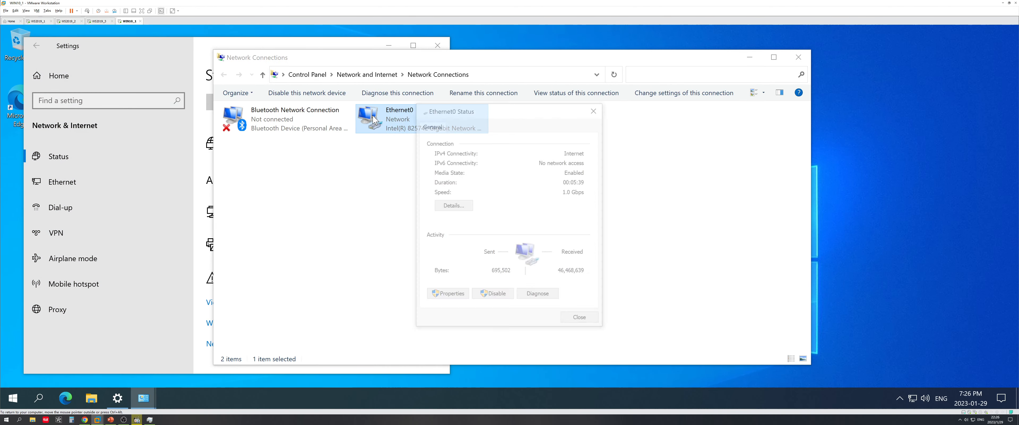
pyautogui.click(458, 298)
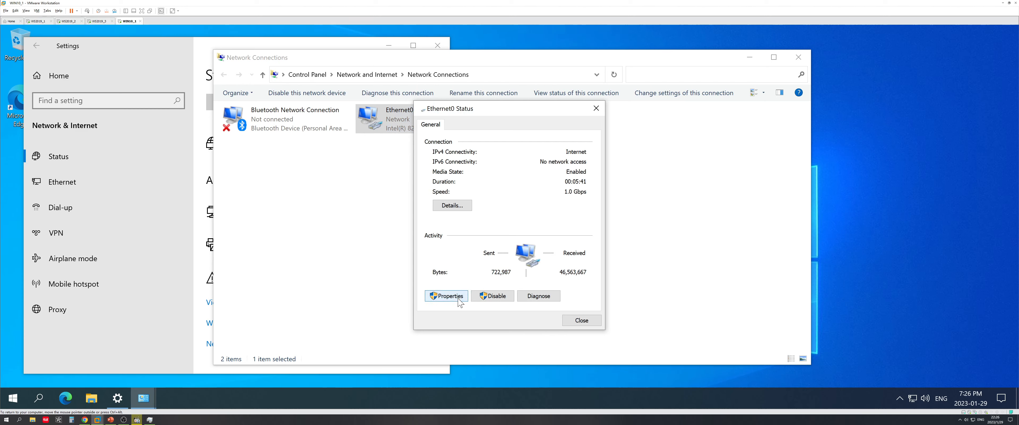
# Open Ethernet0's IPv4 settings, choose a manual address, and check planned addresses in the topology slides
pyautogui.doubleClick(517, 233)
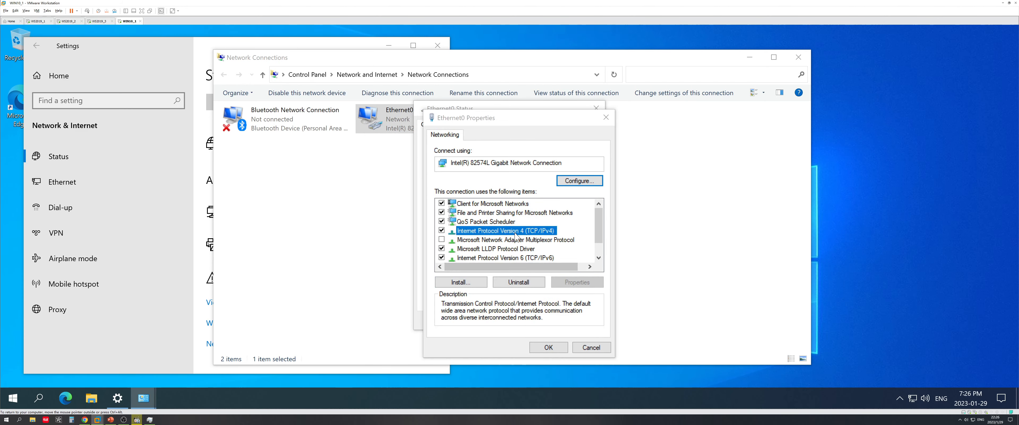
pyautogui.click(510, 226)
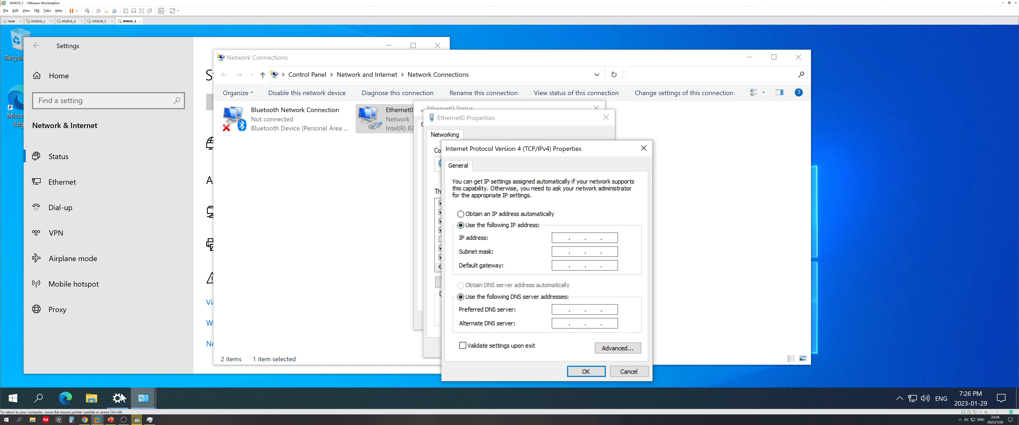
pyautogui.click(112, 419)
pyautogui.scroll(1, 274, 281)
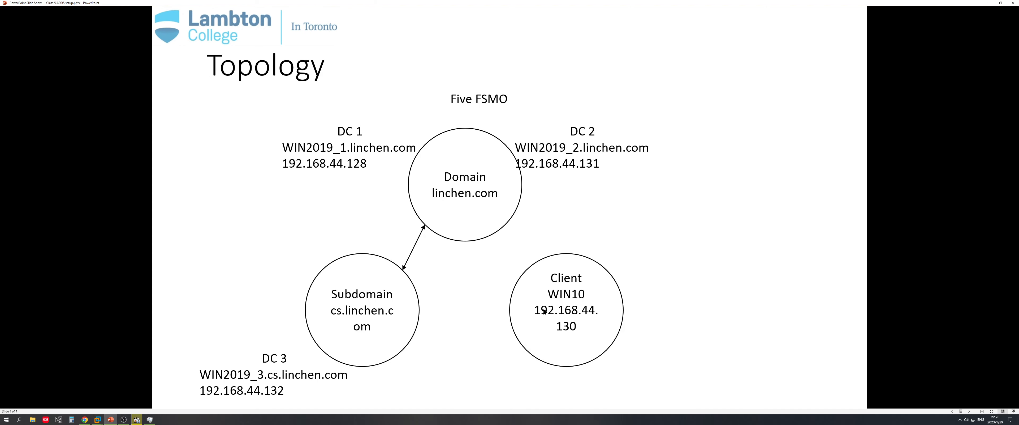
pyautogui.click(989, 3)
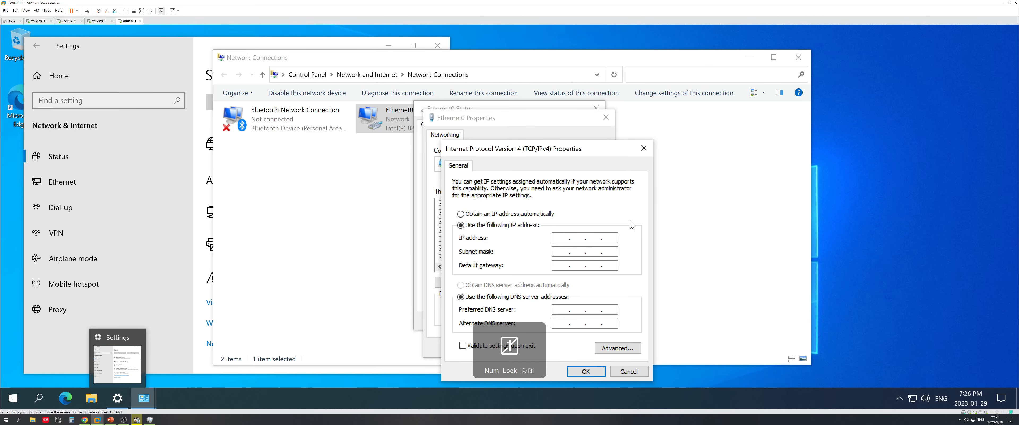
# Enter IP 192.168.44.130, mask 255.255.255.0, gateway 192.168.44.2, DNS 192.168.44.128, and apply
pyautogui.click(563, 238)
pyautogui.press('End')
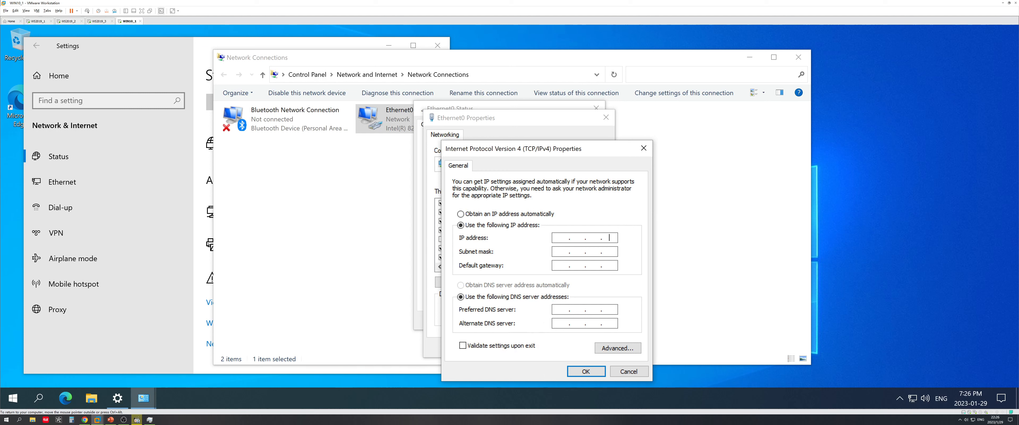
pyautogui.press('Num_Lock')
pyautogui.write('1')
pyautogui.write('4')
pyautogui.press('Return')
pyautogui.write('44')
pyautogui.press('Tab')
pyautogui.press('Tab')
pyautogui.write('8')
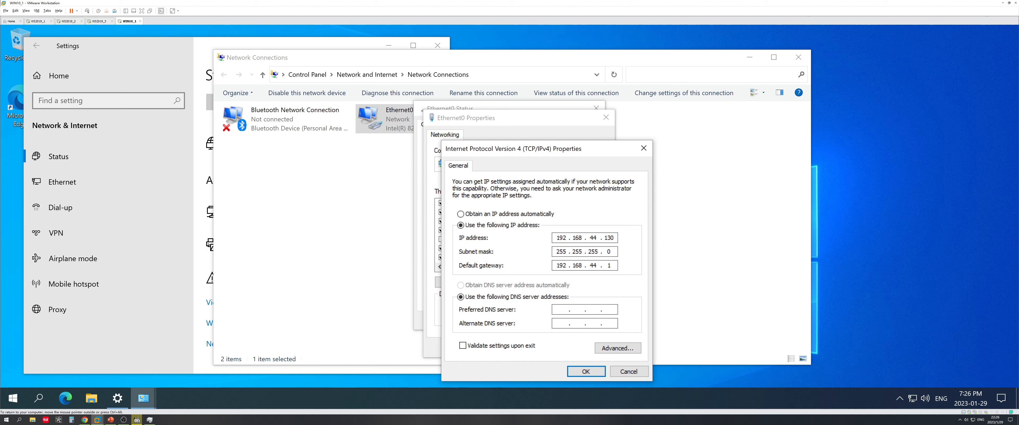
pyautogui.press('Tab')
pyautogui.press('Tab')
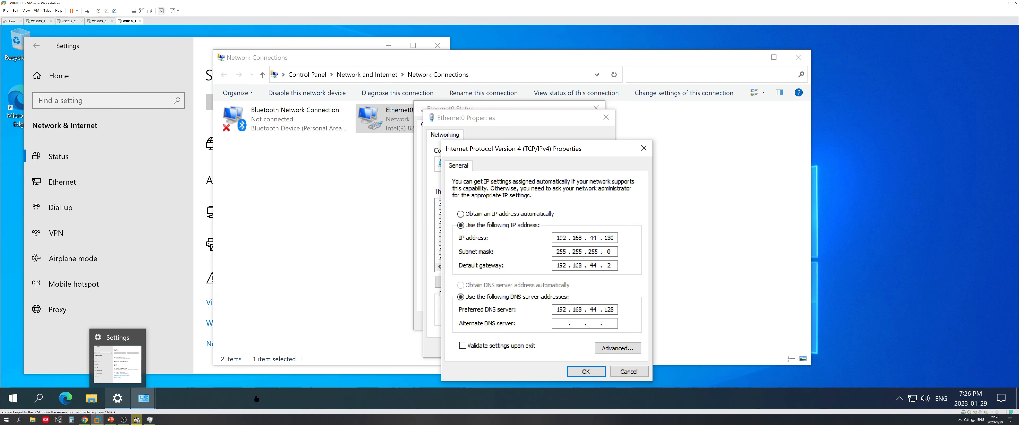
pyautogui.click(575, 372)
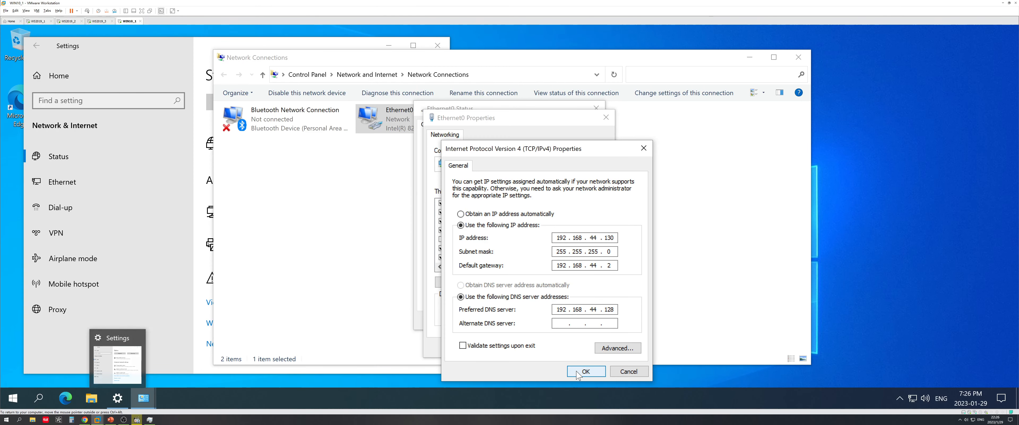
pyautogui.click(555, 350)
pyautogui.click(579, 320)
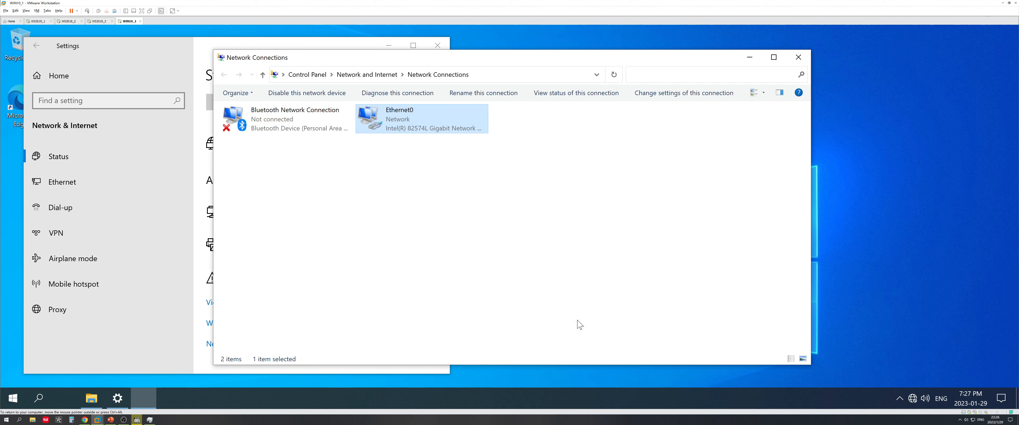
# Close Network Connections and return to the PC's About page
pyautogui.click(791, 63)
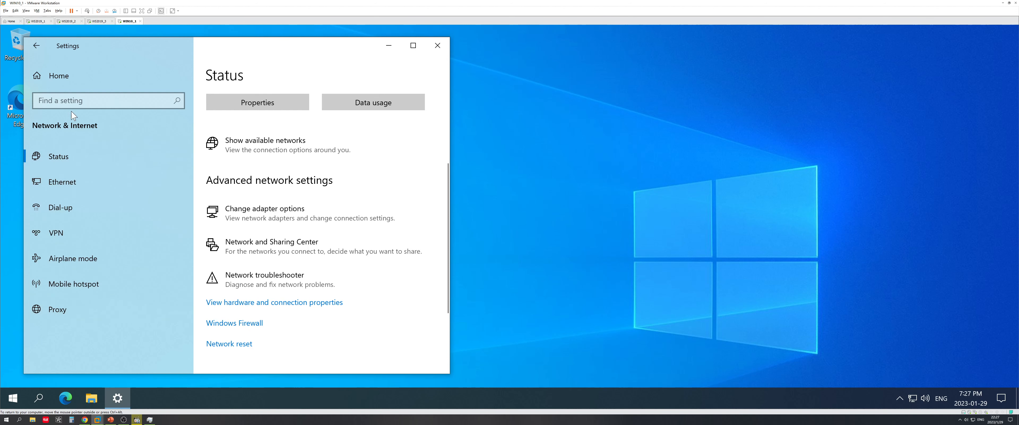
pyautogui.click(44, 53)
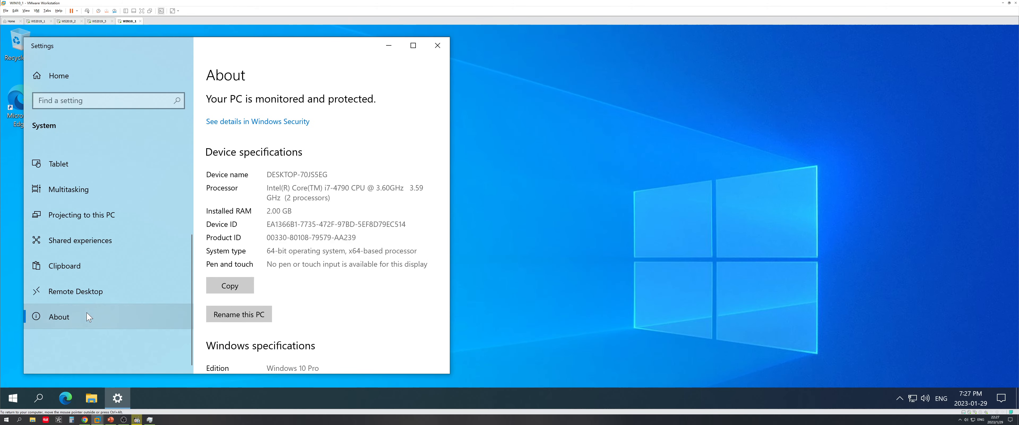
pyautogui.rightClick(159, 395)
pyautogui.click(168, 403)
# Check the current computer name with hostname in a command prompt
pyautogui.press('super+r')
pyautogui.press('Return')
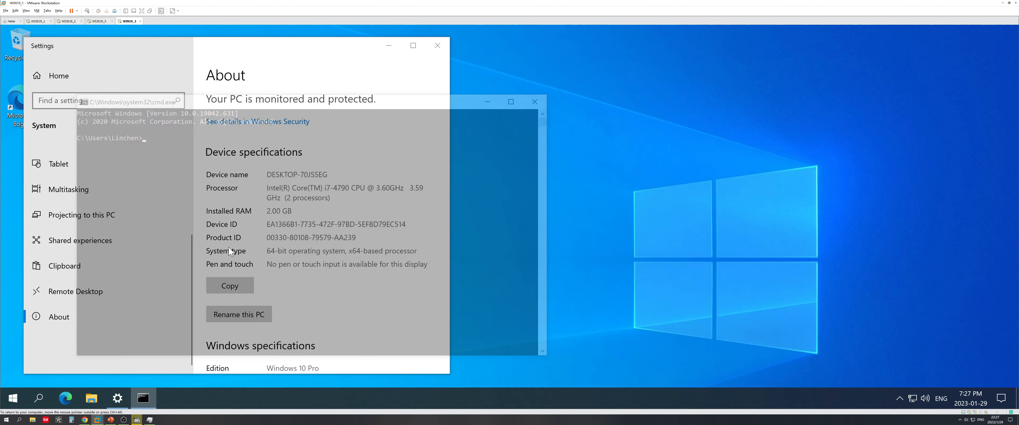
pyautogui.write('hostname')
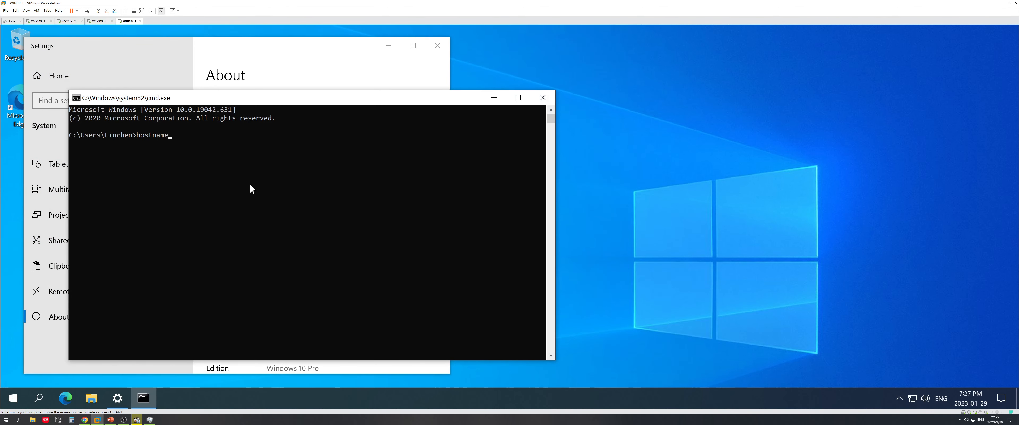
pyautogui.press('Return')
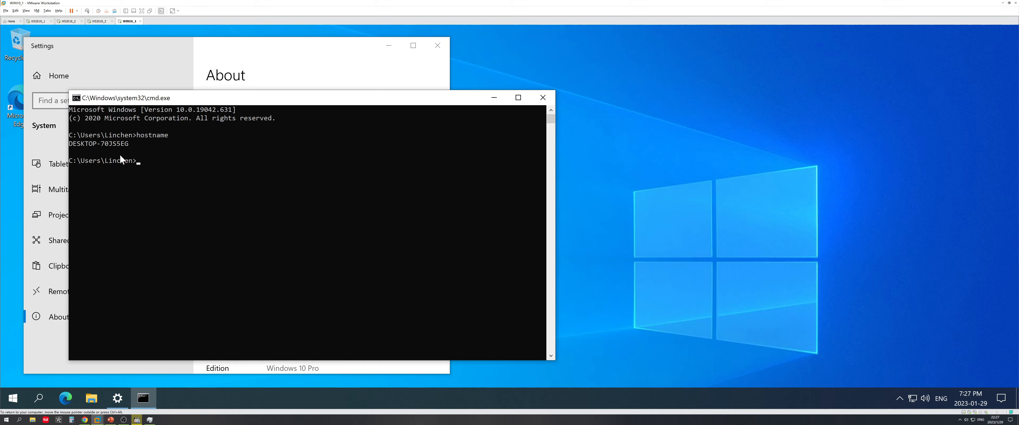
pyautogui.click(543, 98)
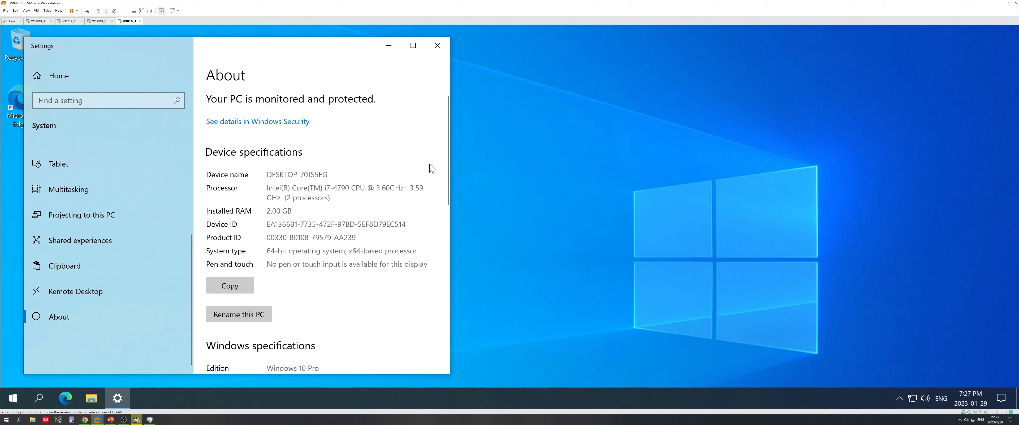
# Rename the PC to WIN10 and restart it now
pyautogui.click(239, 314)
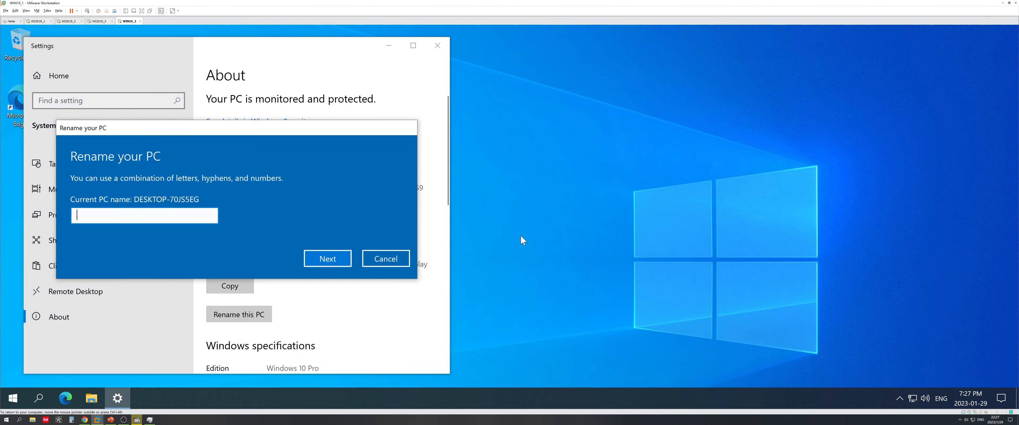
pyautogui.write('WIN')
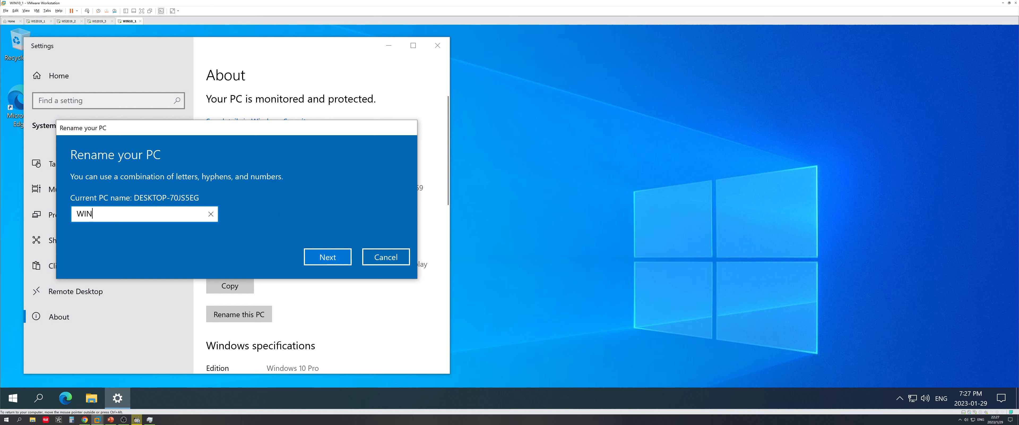
pyautogui.write('10')
pyautogui.click(323, 257)
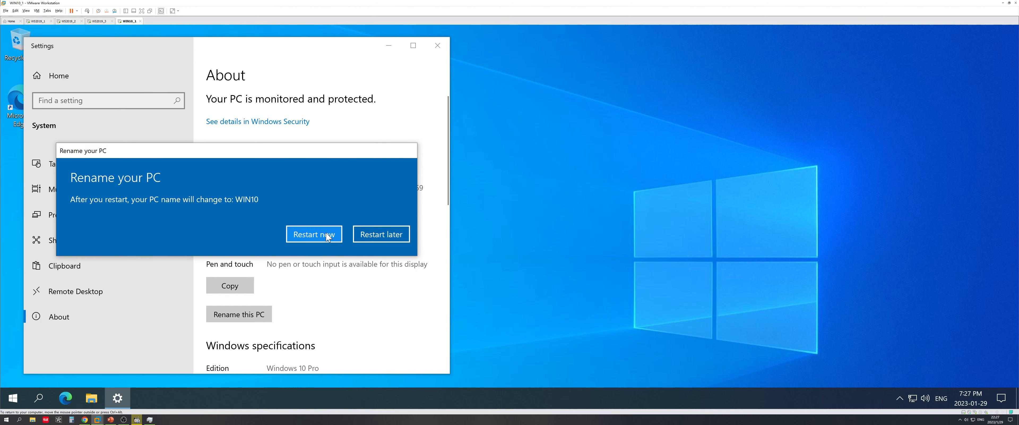
pyautogui.click(309, 235)
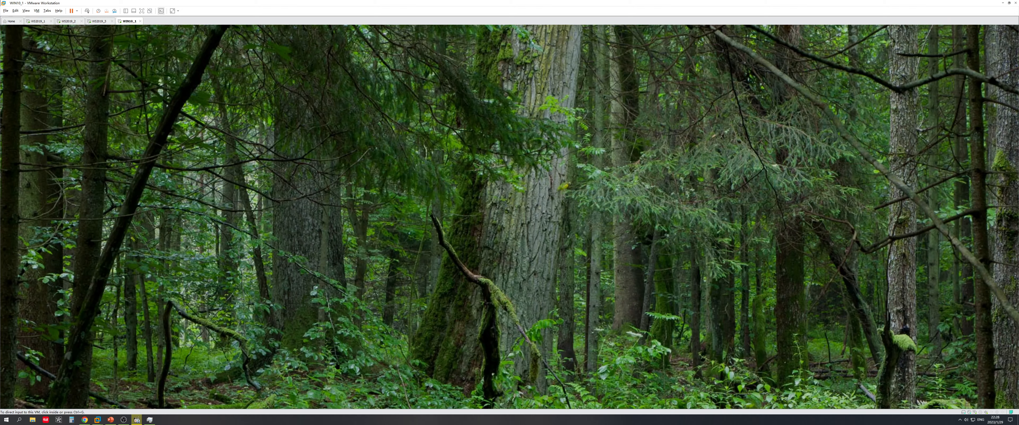
# Sign back in to the restarted guest with the account password
pyautogui.click(370, 297)
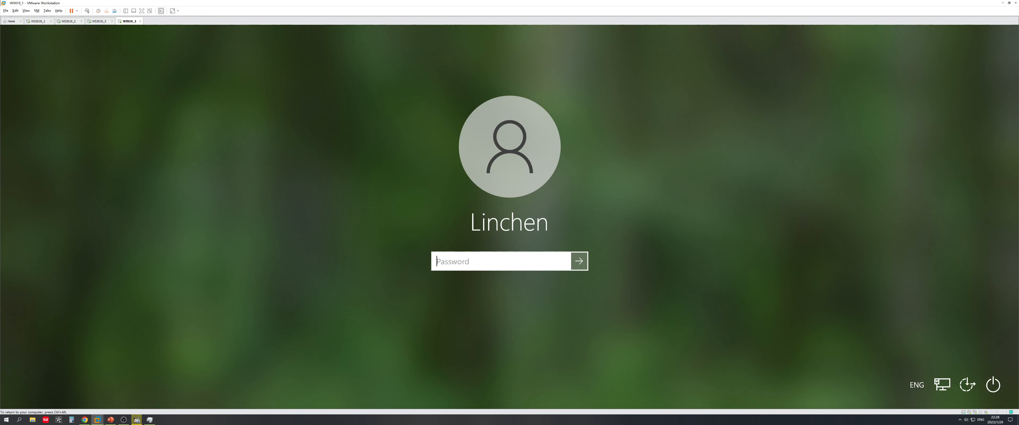
pyautogui.write('********')
pyautogui.press('BackSpace')
pyautogui.press('BackSpace')
pyautogui.press('BackSpace')
pyautogui.press('BackSpace')
pyautogui.press('BackSpace')
pyautogui.press('BackSpace')
pyautogui.write('********')
pyautogui.press('Return')
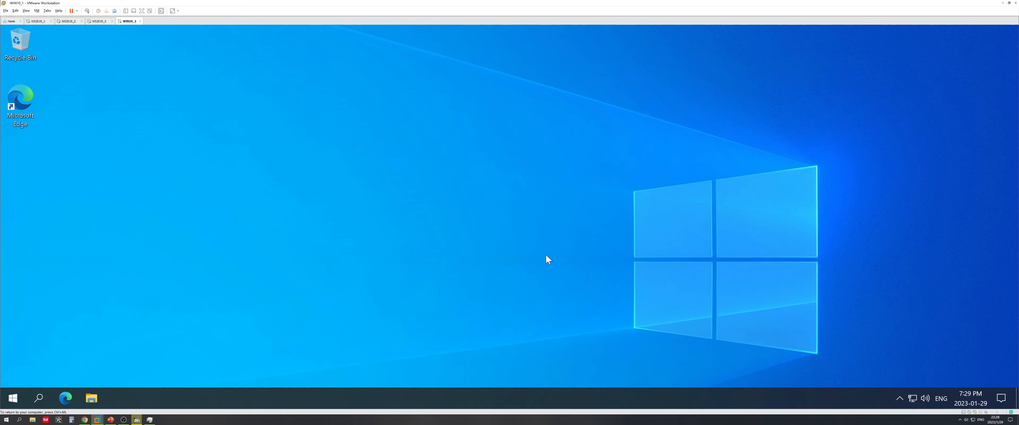
# Run hostname and ipconfig /all in cmd, confirming DNS server 192.168.44.128
pyautogui.press('super+r')
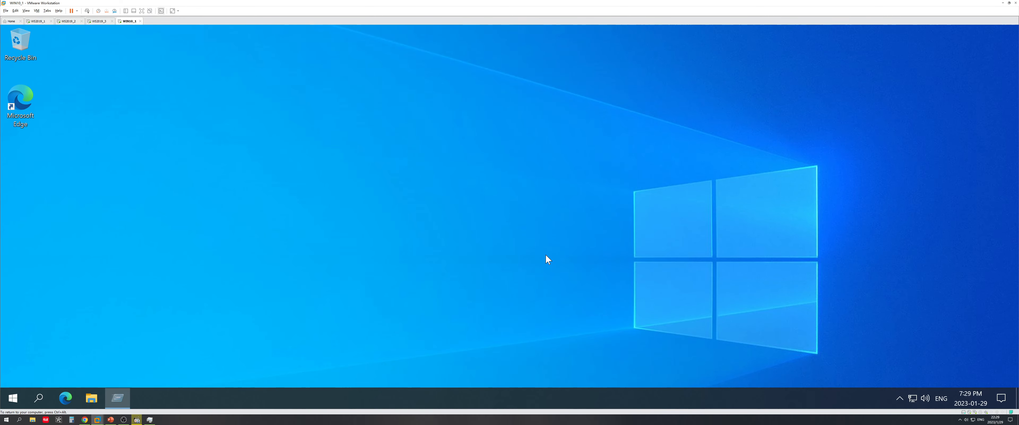
pyautogui.press('Return')
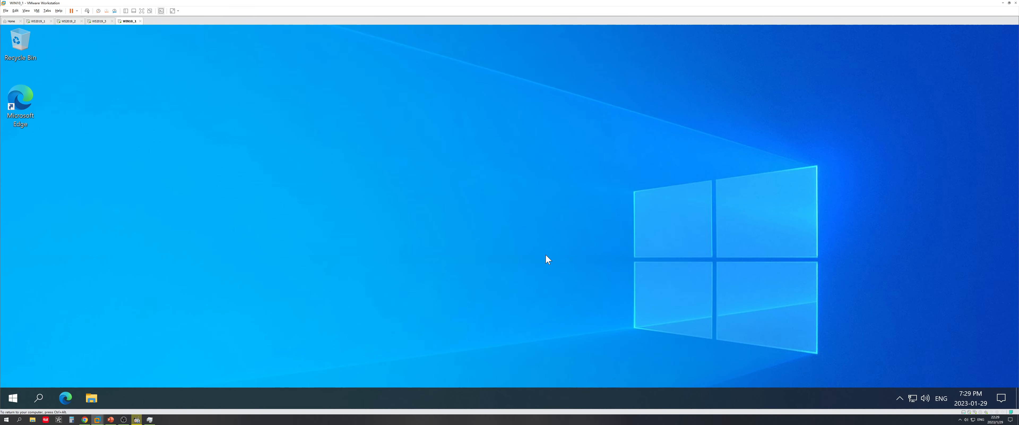
pyautogui.write('shtoan')
pyautogui.press('BackSpace')
pyautogui.press('BackSpace')
pyautogui.press('BackSpace')
pyautogui.press('BackSpace')
pyautogui.press('BackSpace')
pyautogui.press('BackSpace')
pyautogui.write('hostname')
pyautogui.press('Return')
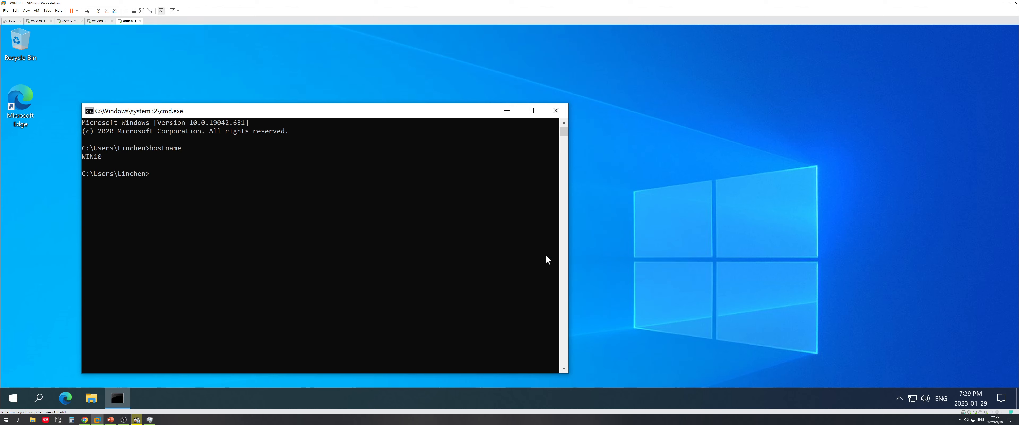
pyautogui.write('ipconfig /all')
pyautogui.press('Return')
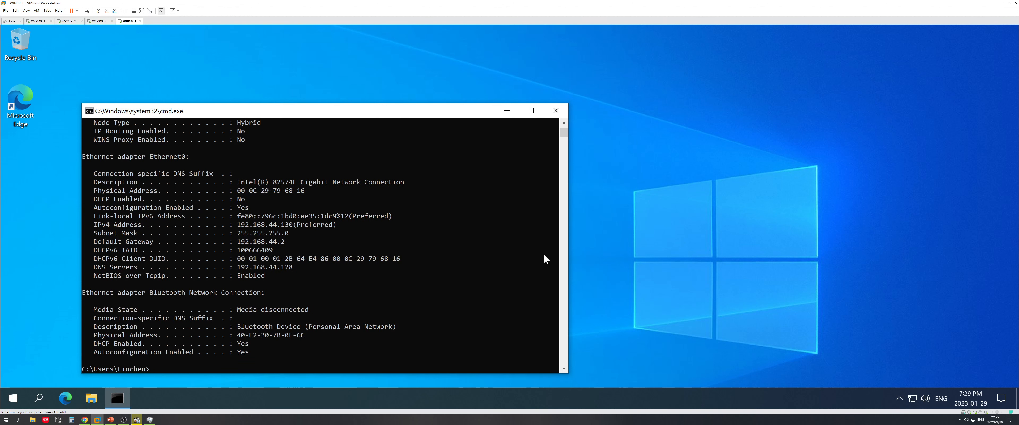
pyautogui.moveTo(281, 268); pyautogui.dragTo(292, 268)
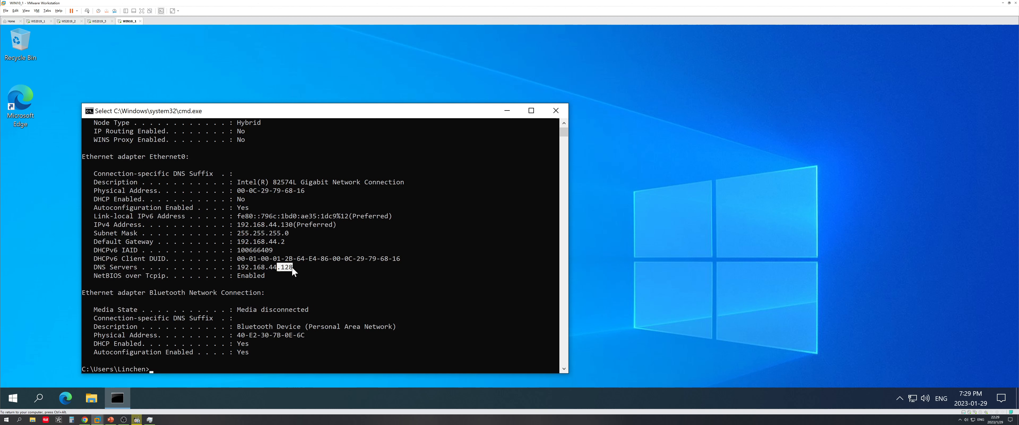
pyautogui.click(556, 110)
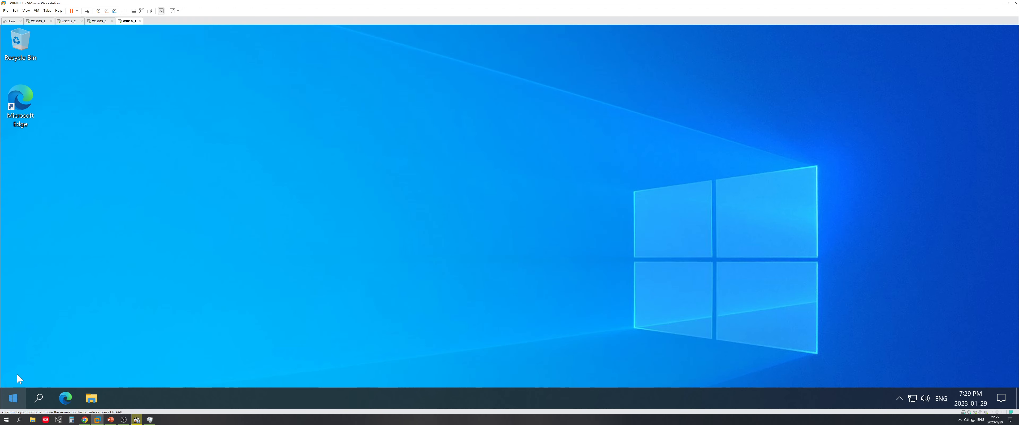
# From System's Advanced system settings, open Computer Name's Change dialog and select Domain membership
pyautogui.rightClick(13, 403)
pyautogui.click(44, 150)
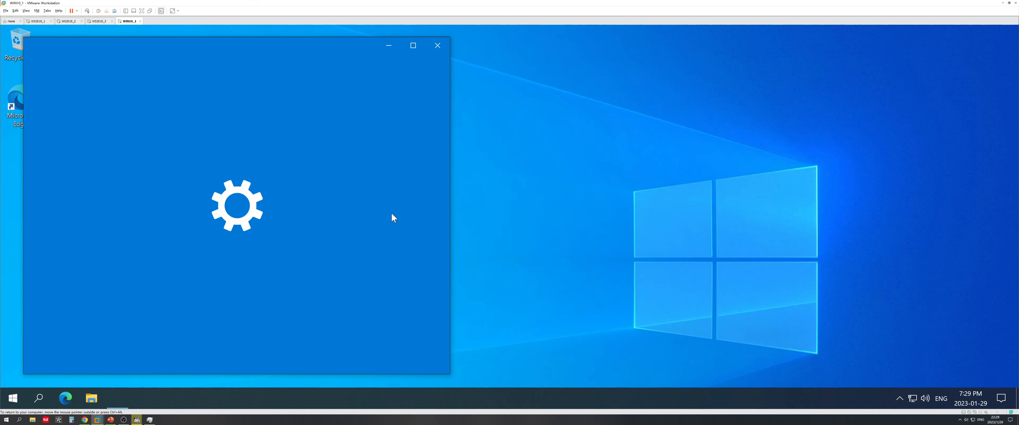
pyautogui.scroll(-5, 179, 298)
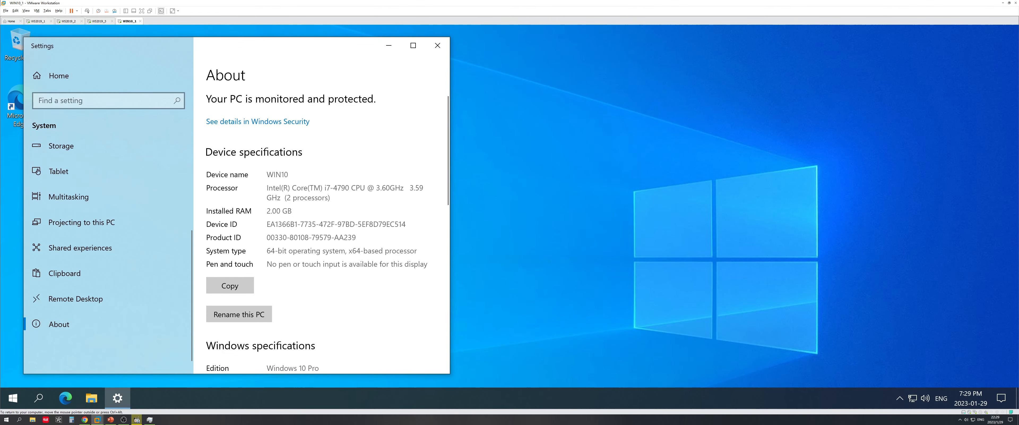
pyautogui.scroll(-10, 307, 261)
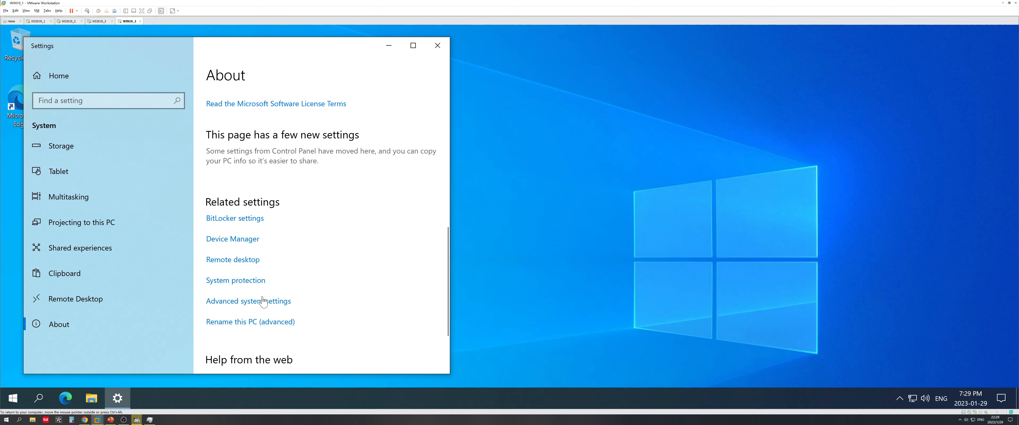
pyautogui.click(261, 304)
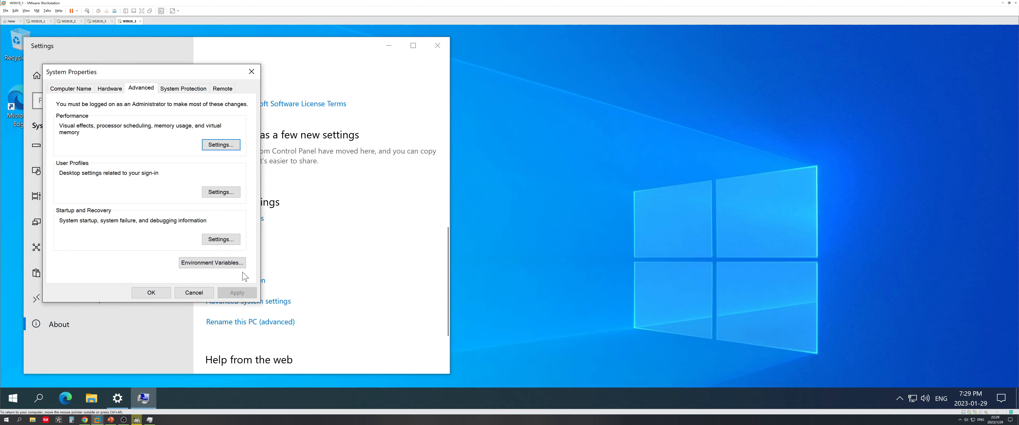
pyautogui.click(75, 88)
pyautogui.click(203, 214)
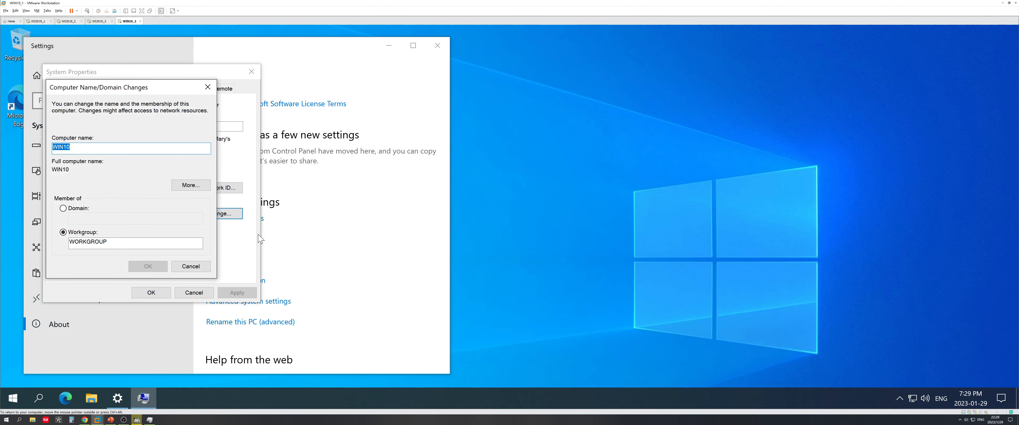
pyautogui.click(87, 209)
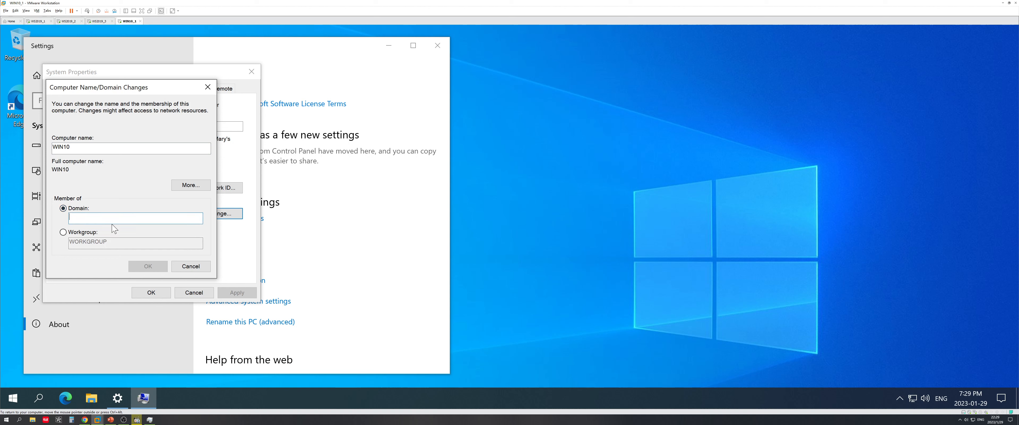
# Enter linchen.com as the domain and apply the change
pyautogui.write('linchen')
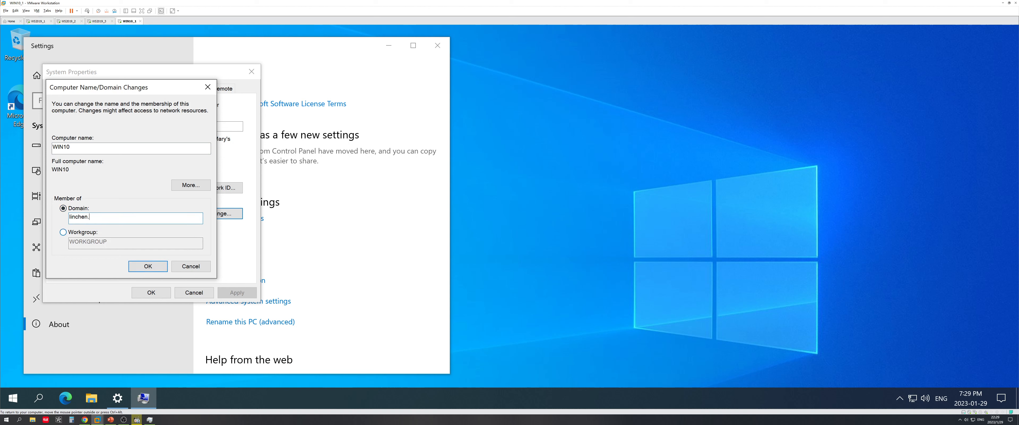
pyautogui.write('.com')
pyautogui.click(145, 267)
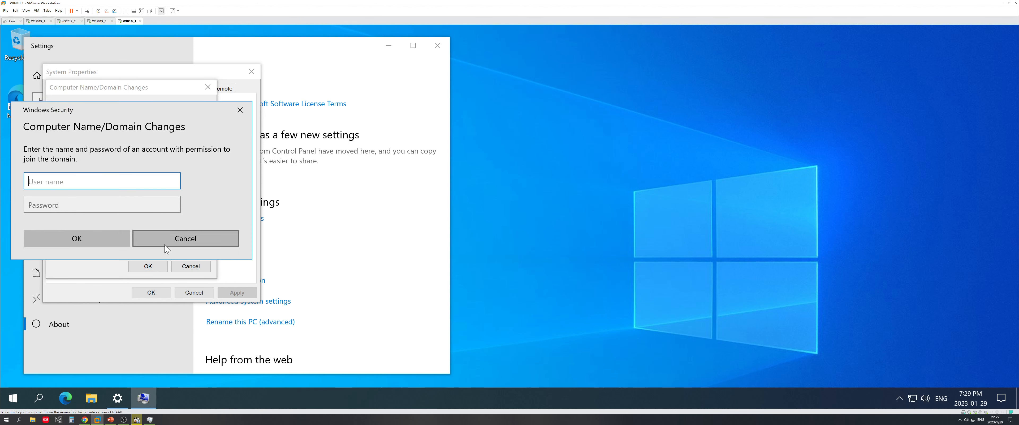
# Authenticate with the domain administrator account and acknowledge the welcome and restart messages
pyautogui.write('linc')
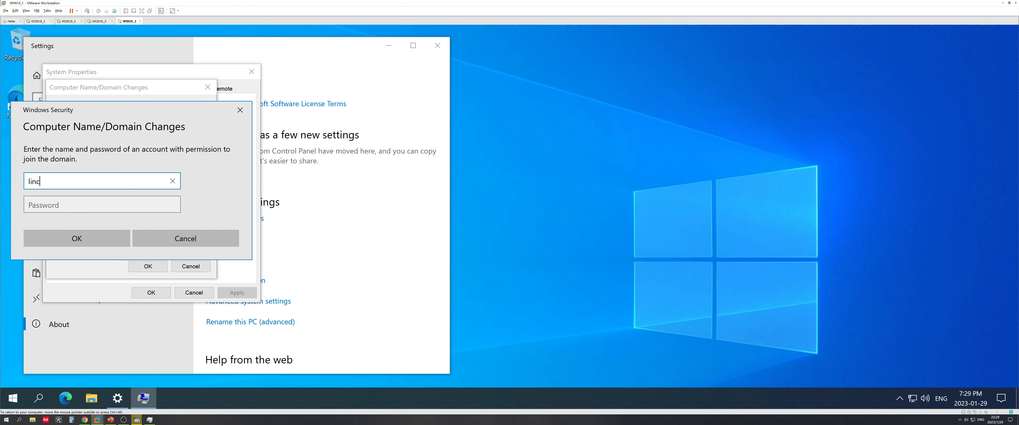
pyautogui.write('hen\\administrator')
pyautogui.press('Tab')
pyautogui.write('123')
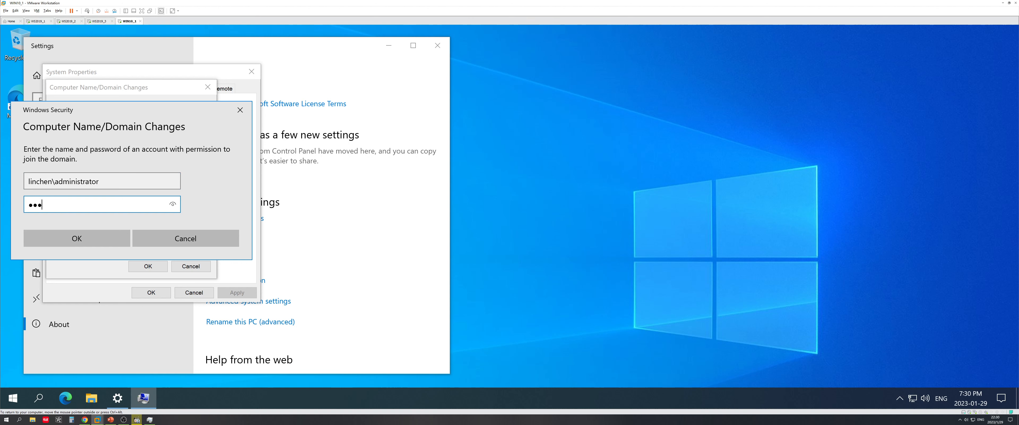
pyautogui.write('45678')
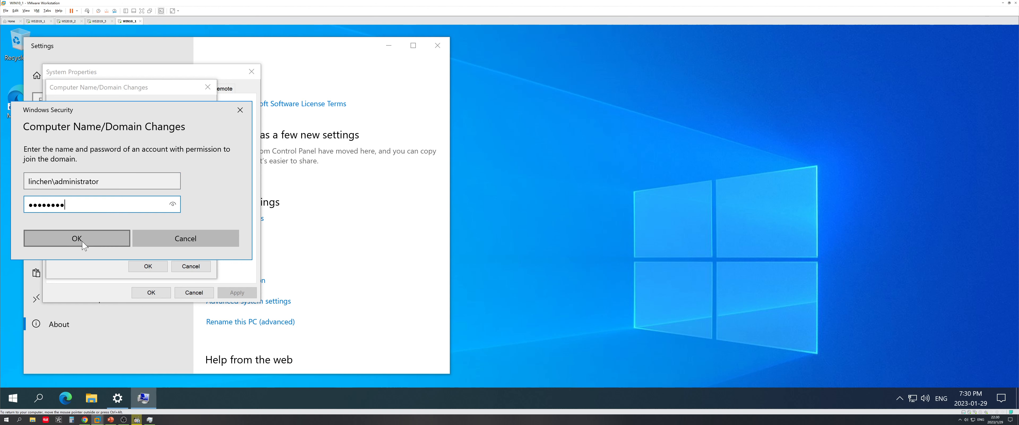
pyautogui.click(83, 242)
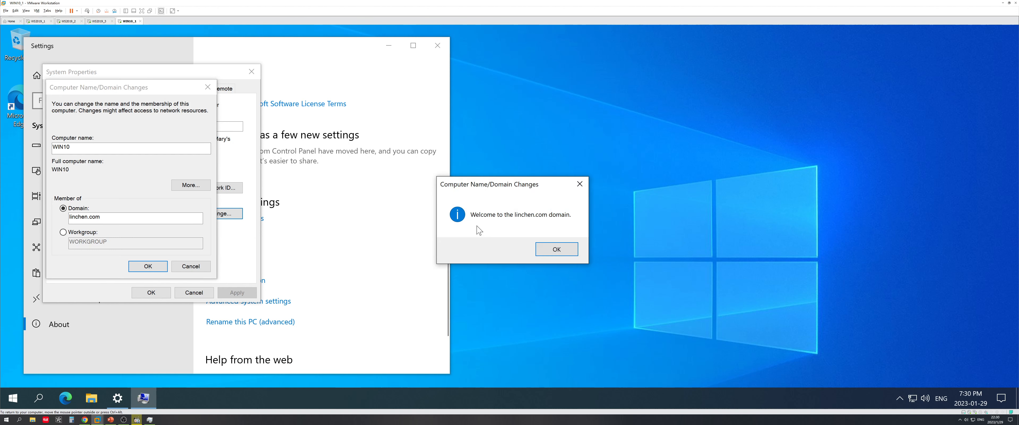
pyautogui.click(556, 249)
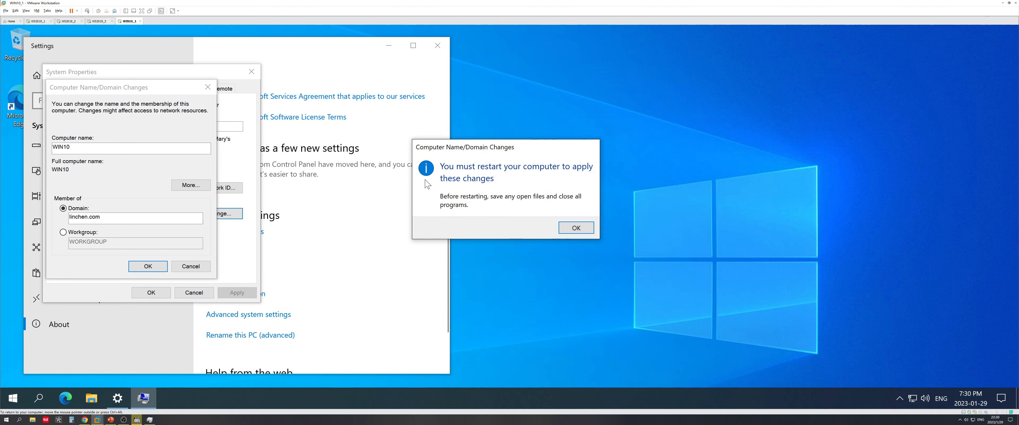
pyautogui.click(572, 228)
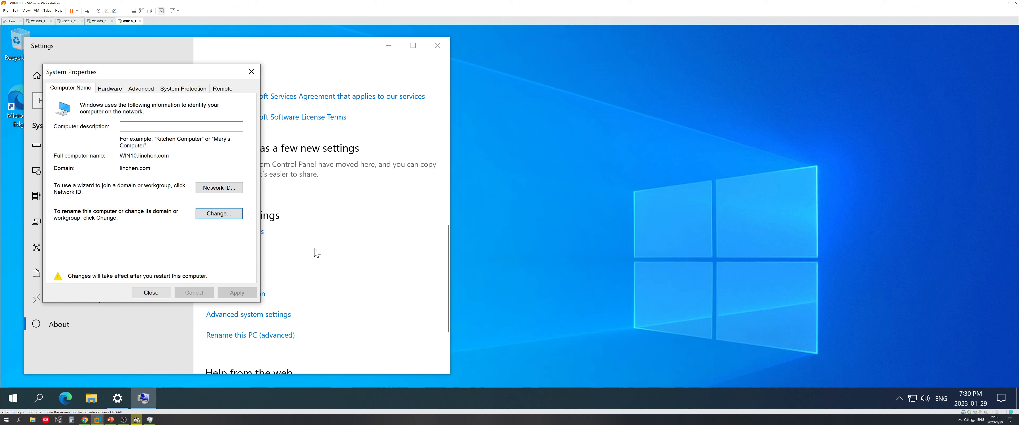
pyautogui.moveTo(111, 420)
# In PowerPoint, review the Requirement slide, then return to the Topology slide showing WIN10 at 192.168.44.130
pyautogui.click(111, 420)
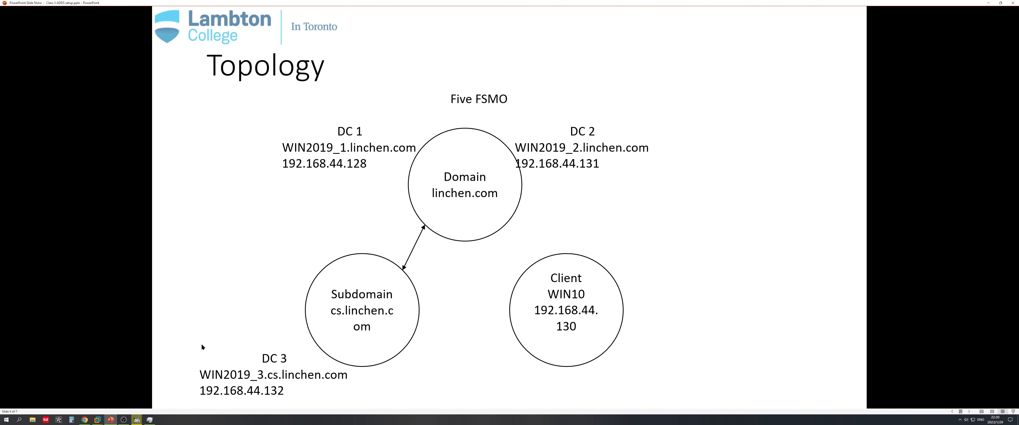
pyautogui.click(391, 270)
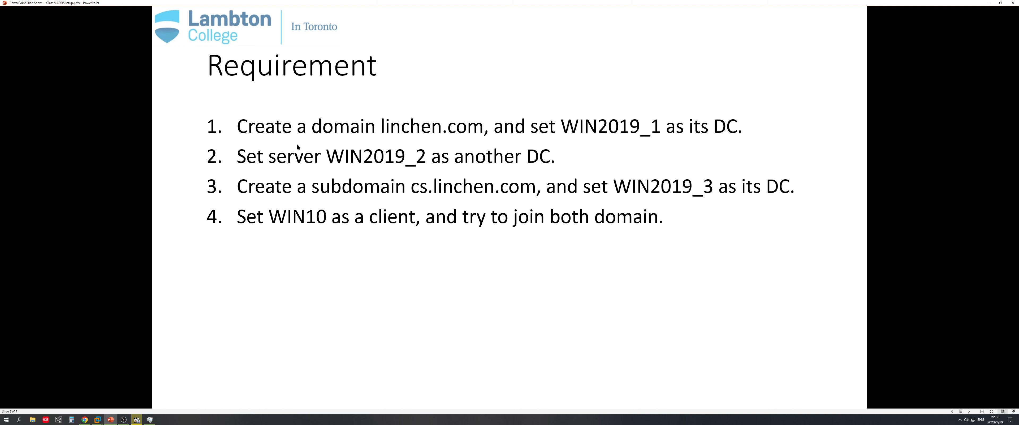
pyautogui.scroll(1, 648, 196)
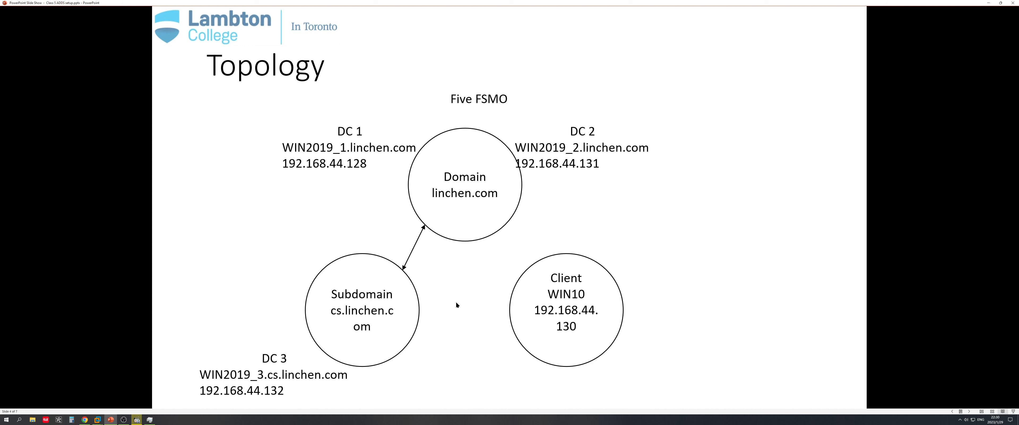
pyautogui.click(397, 423)
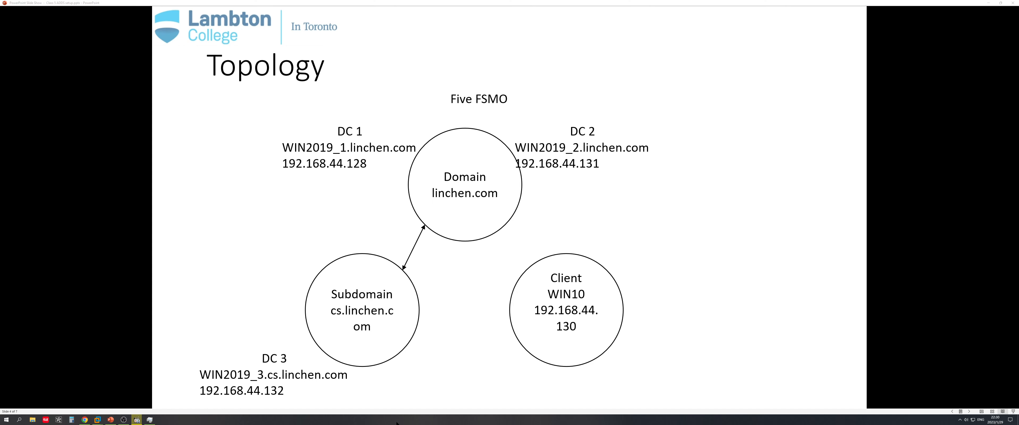